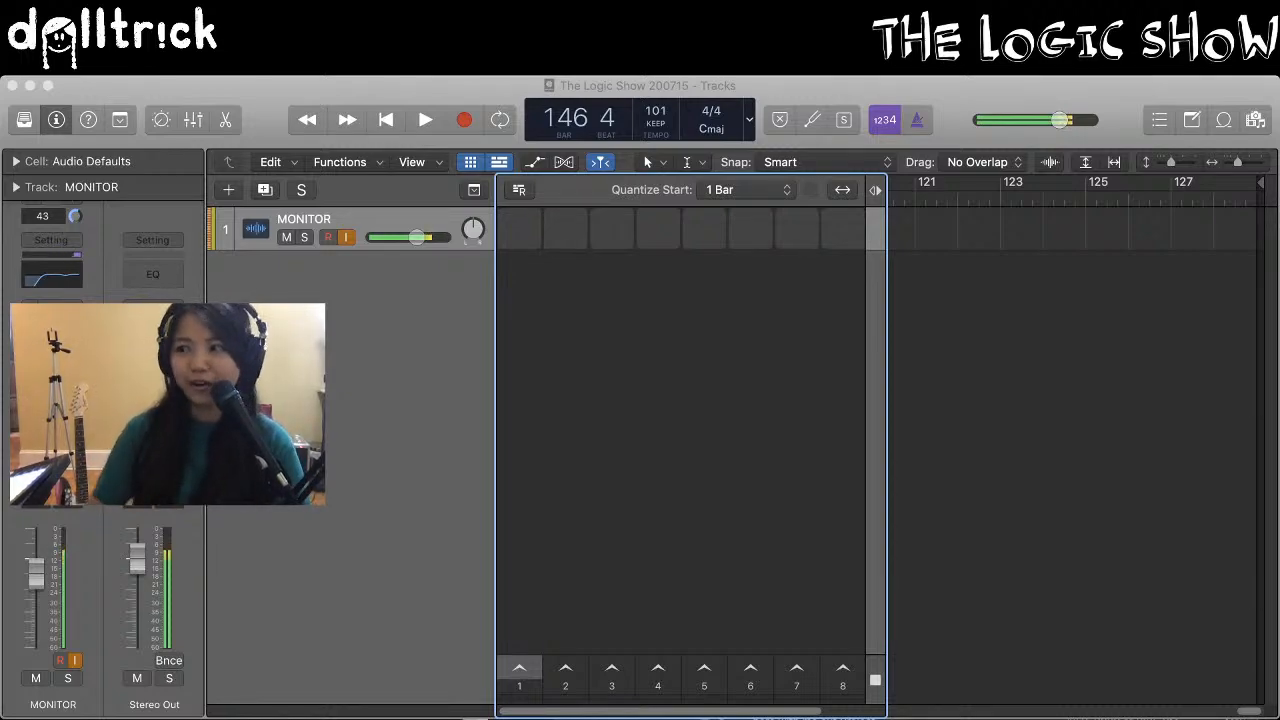
key(XF86AudioMute)
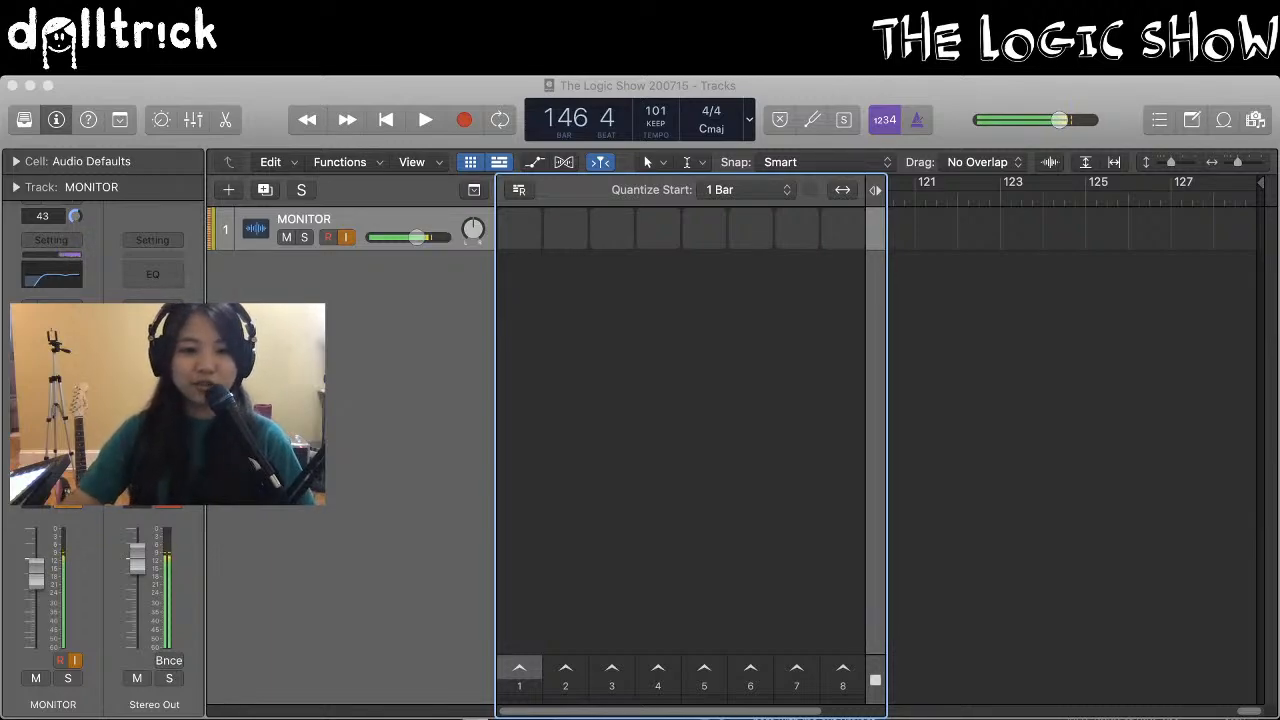
click(165, 509)
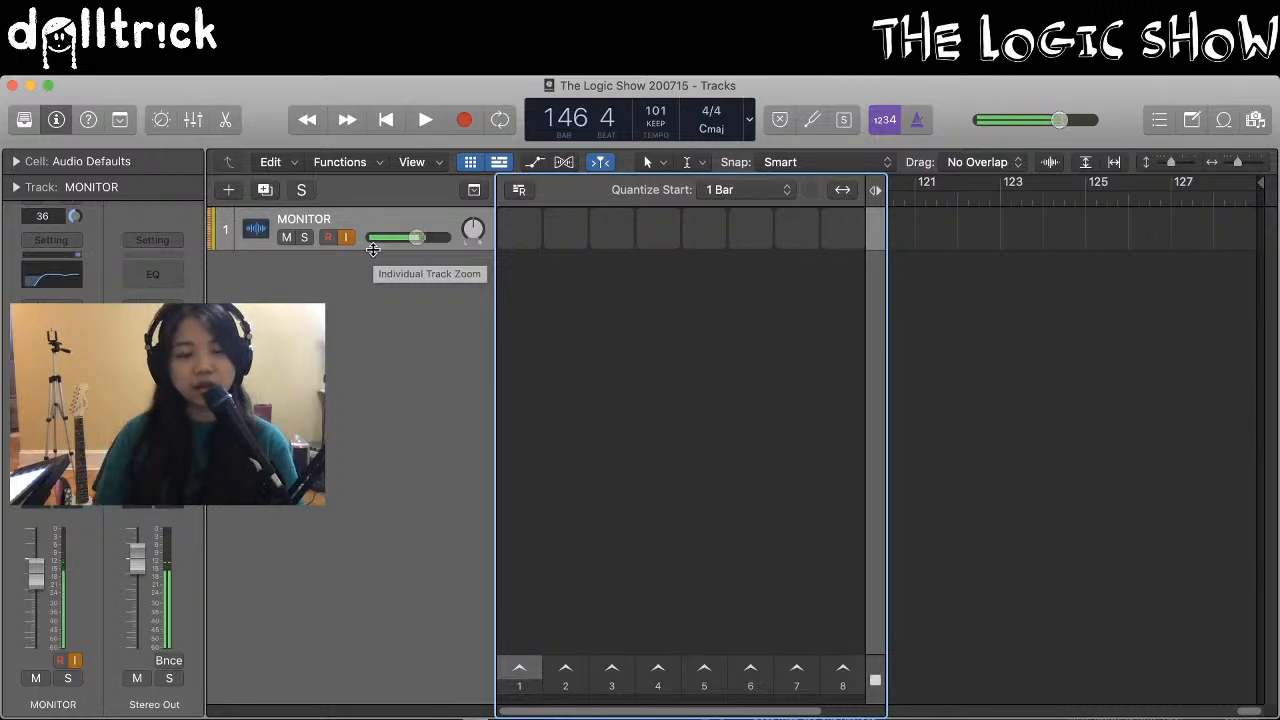
Toggle the Live Loops grid off and on repeatedly, ending with it shown beside the Tracks area
click(470, 163)
click(470, 163)
click(470, 163)
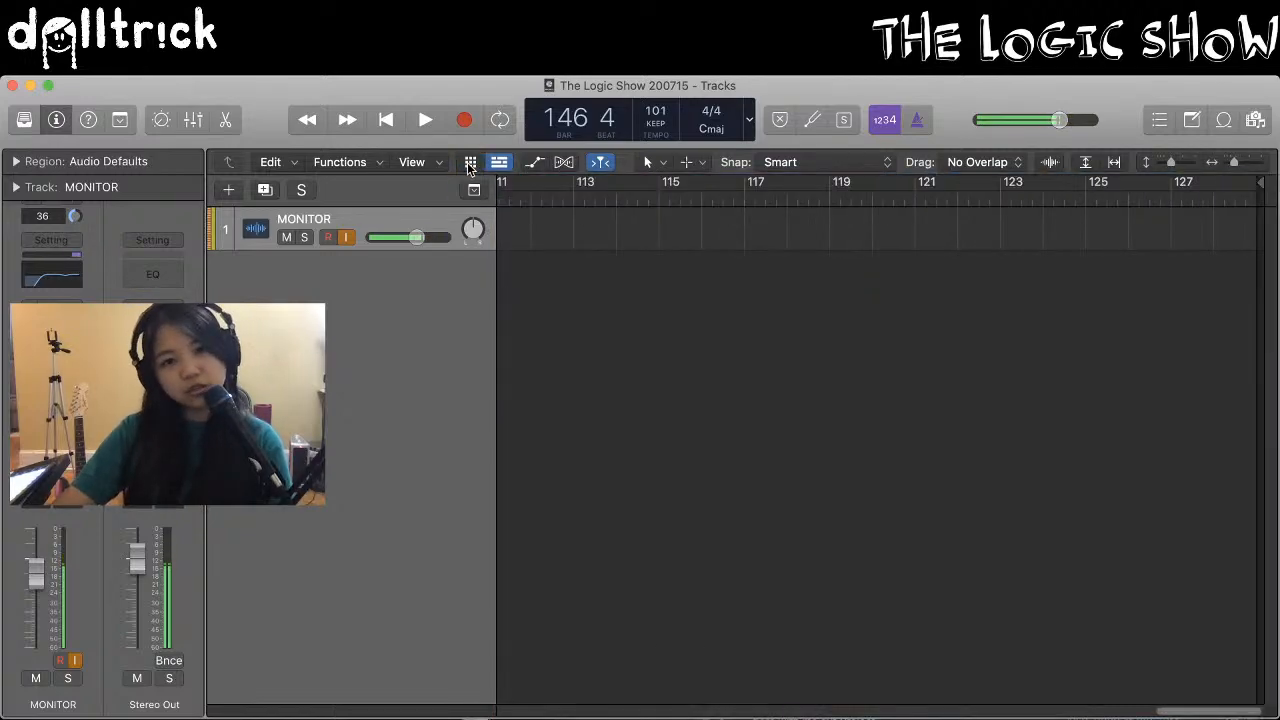
click(470, 163)
click(470, 163)
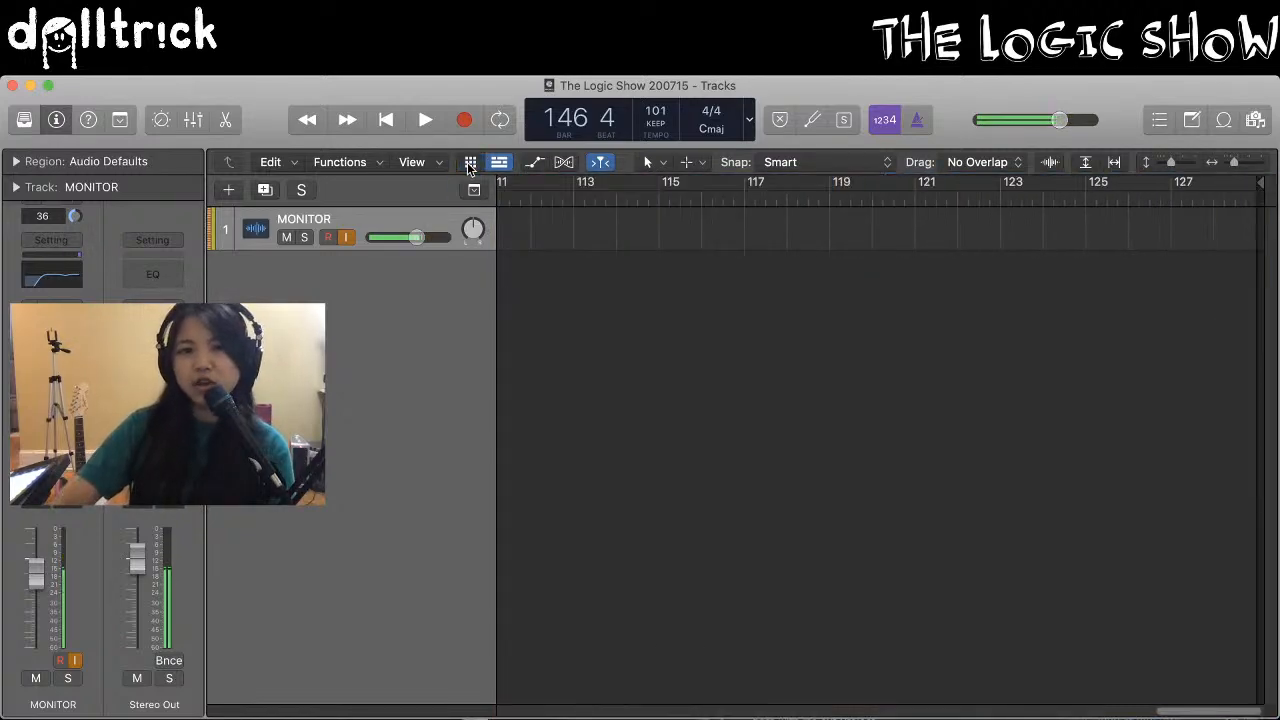
click(470, 163)
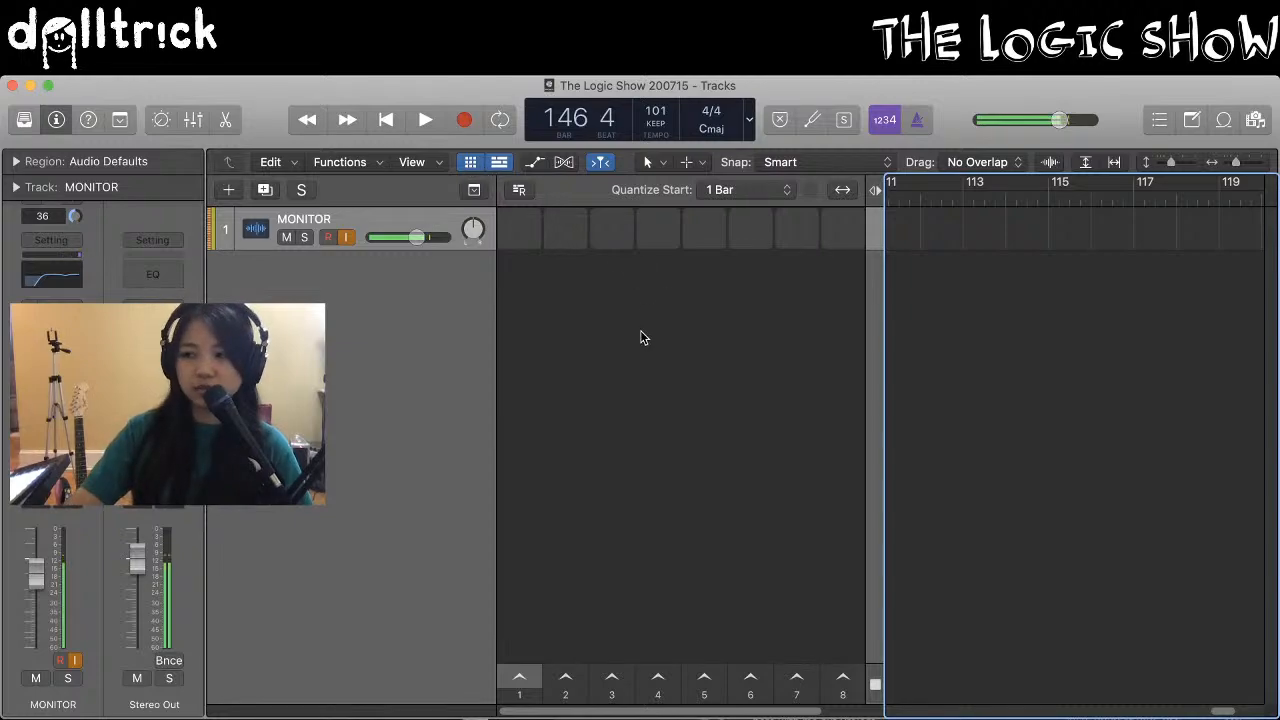
key(super+Tab)
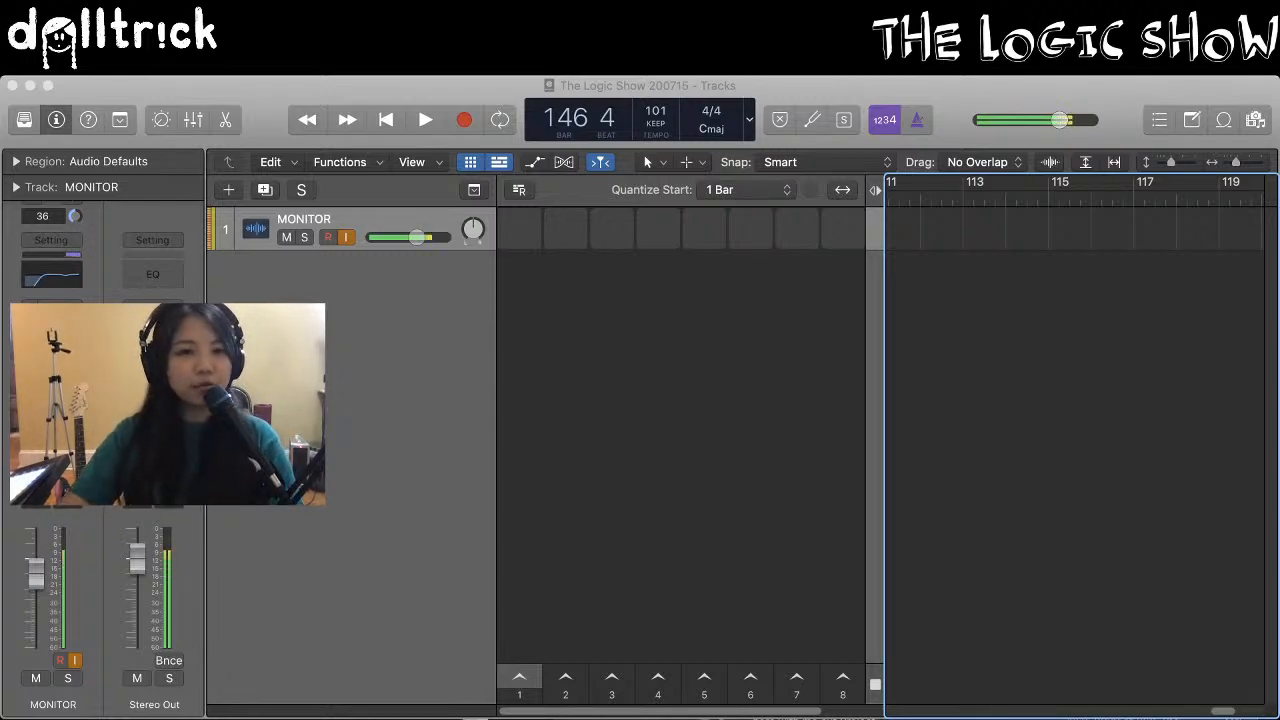
click(471, 163)
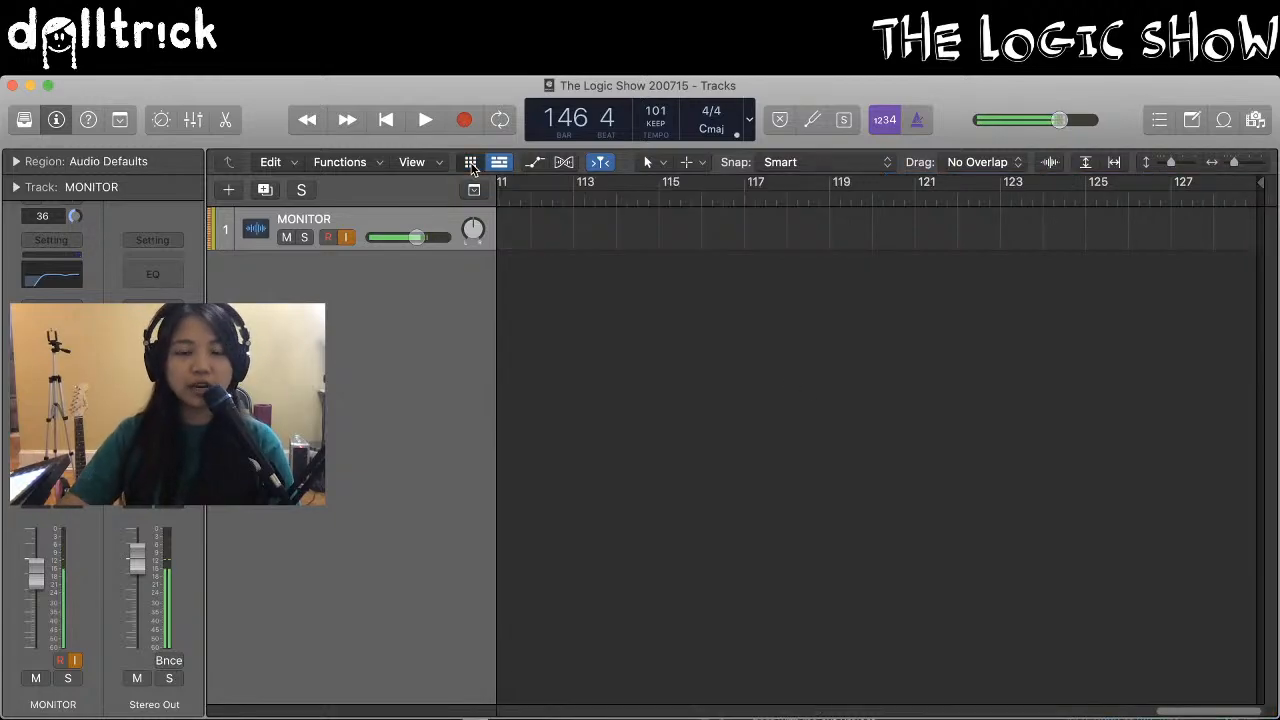
click(471, 163)
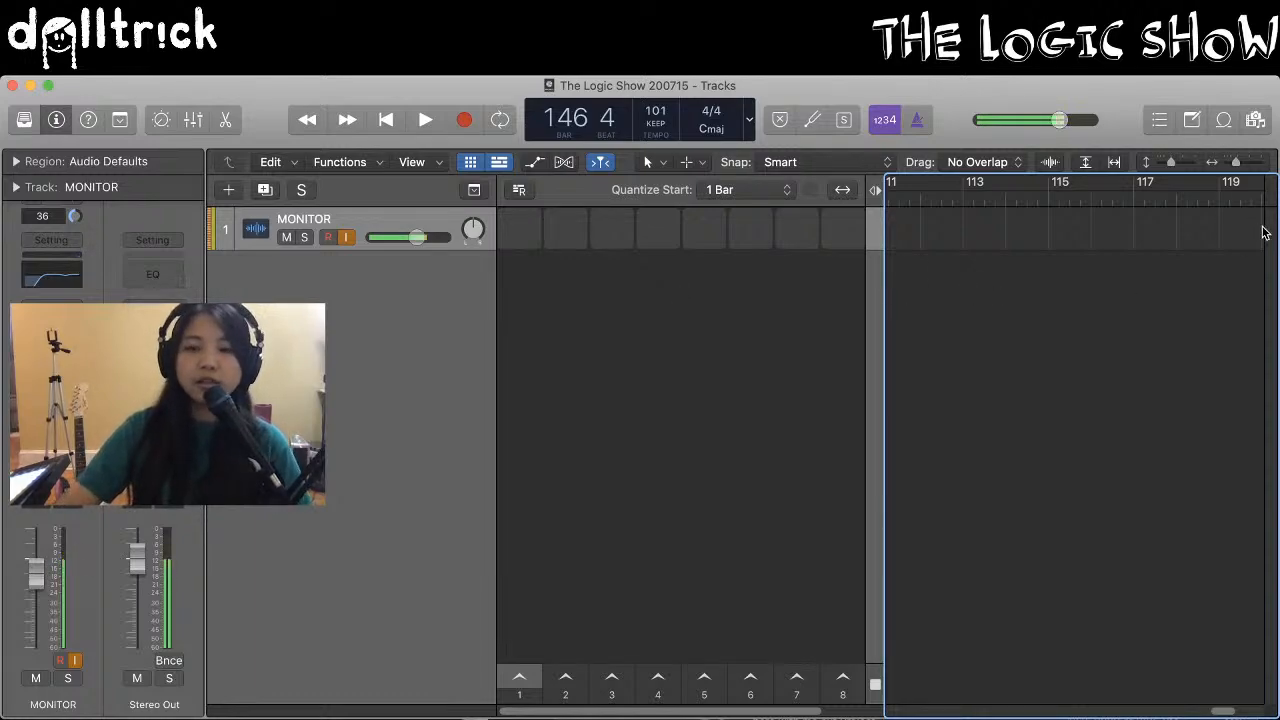
Search the Apple Loops library for "vintage funk kit"
click(1224, 123)
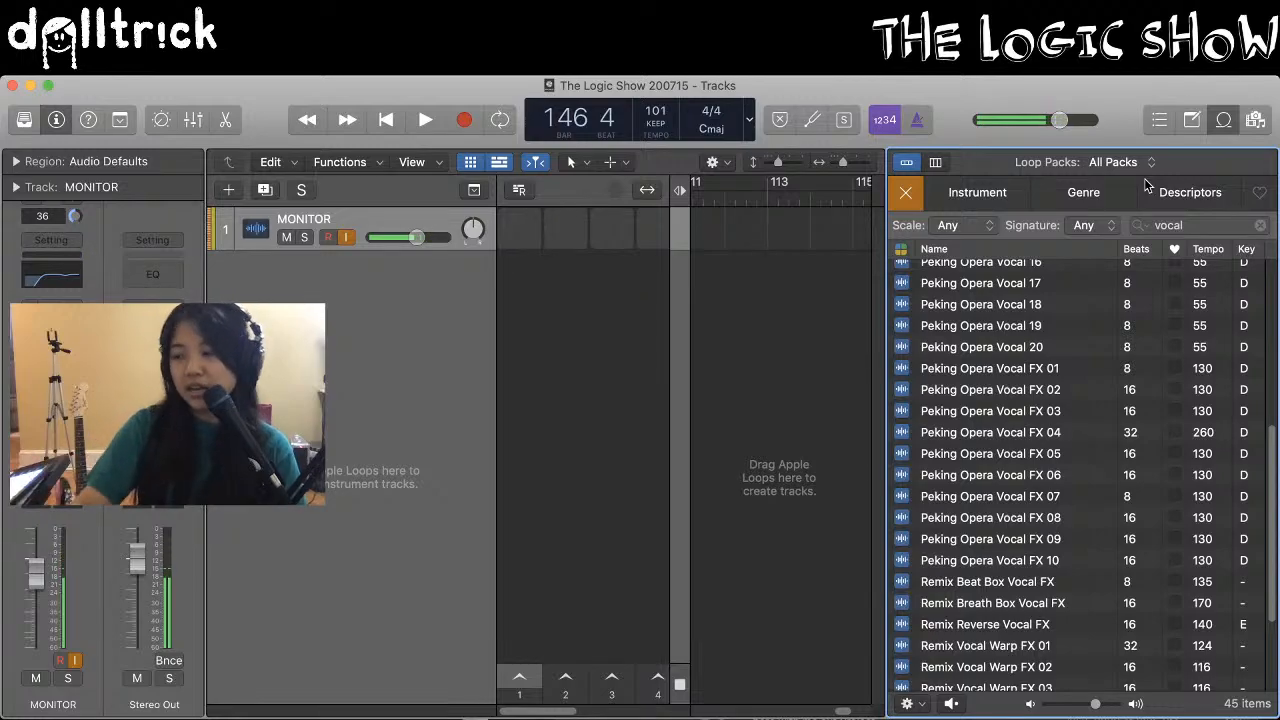
key(super+Tab)
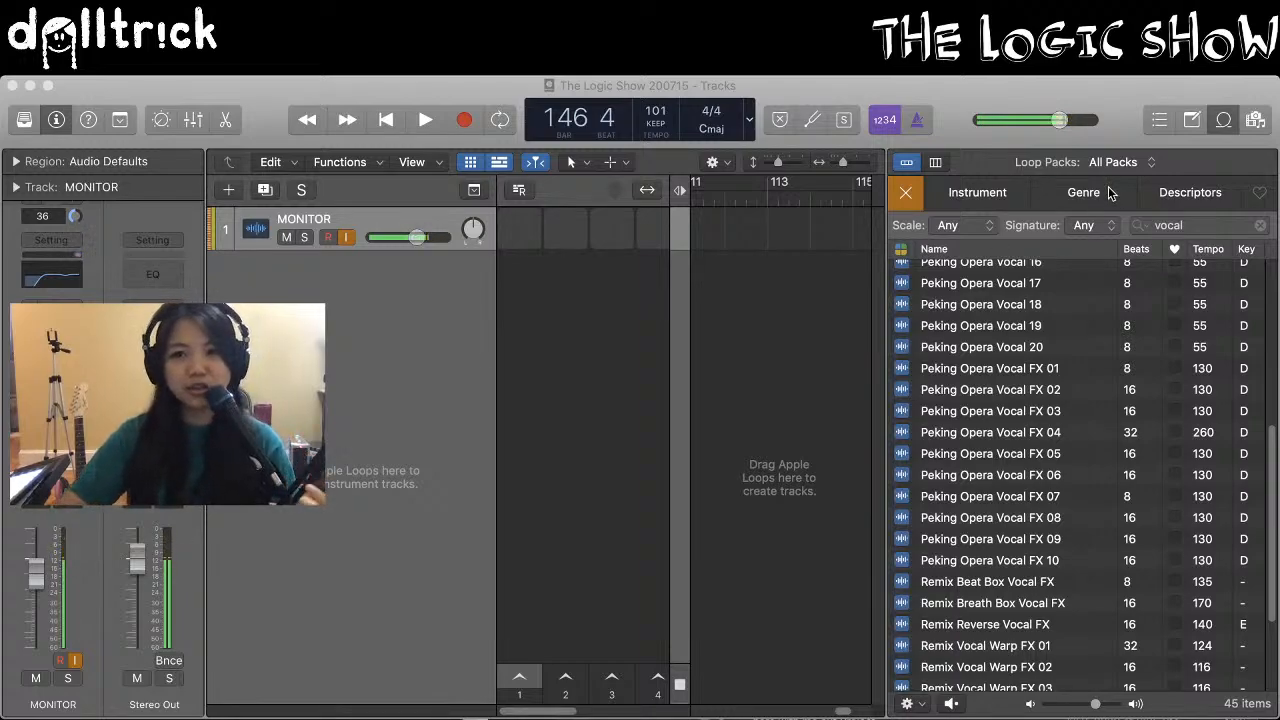
click(1208, 226)
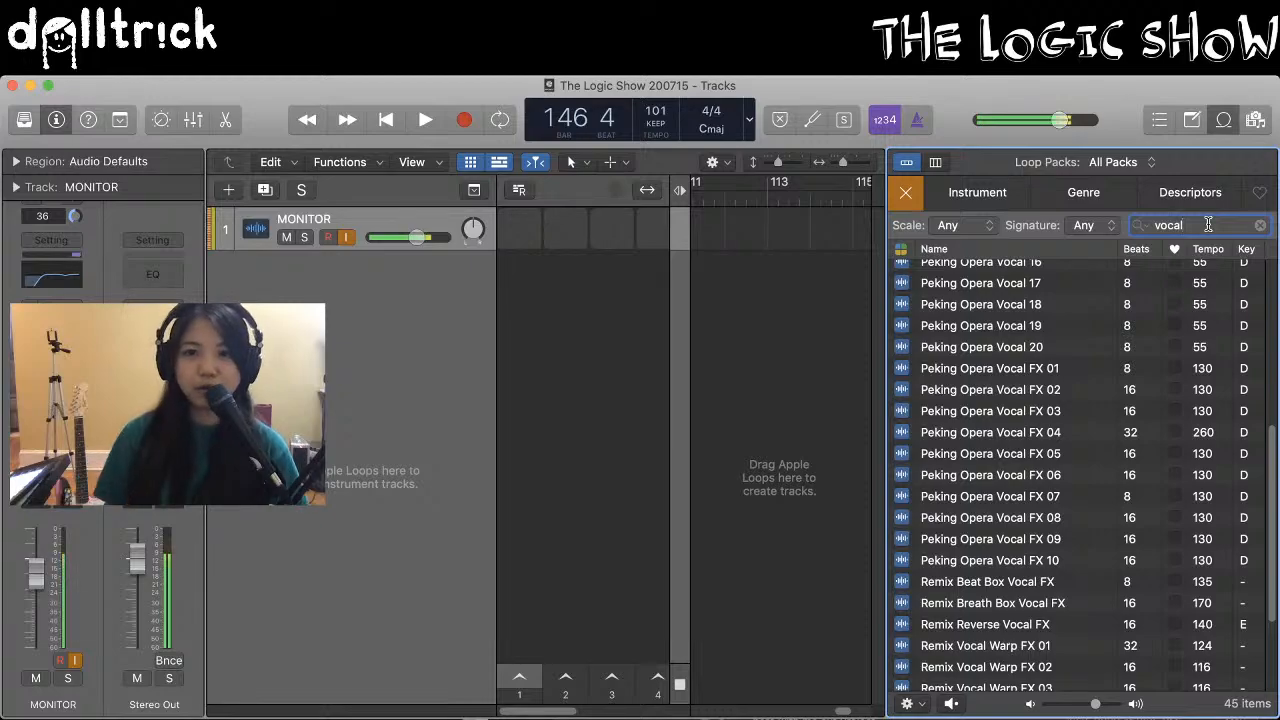
key(BackSpace)
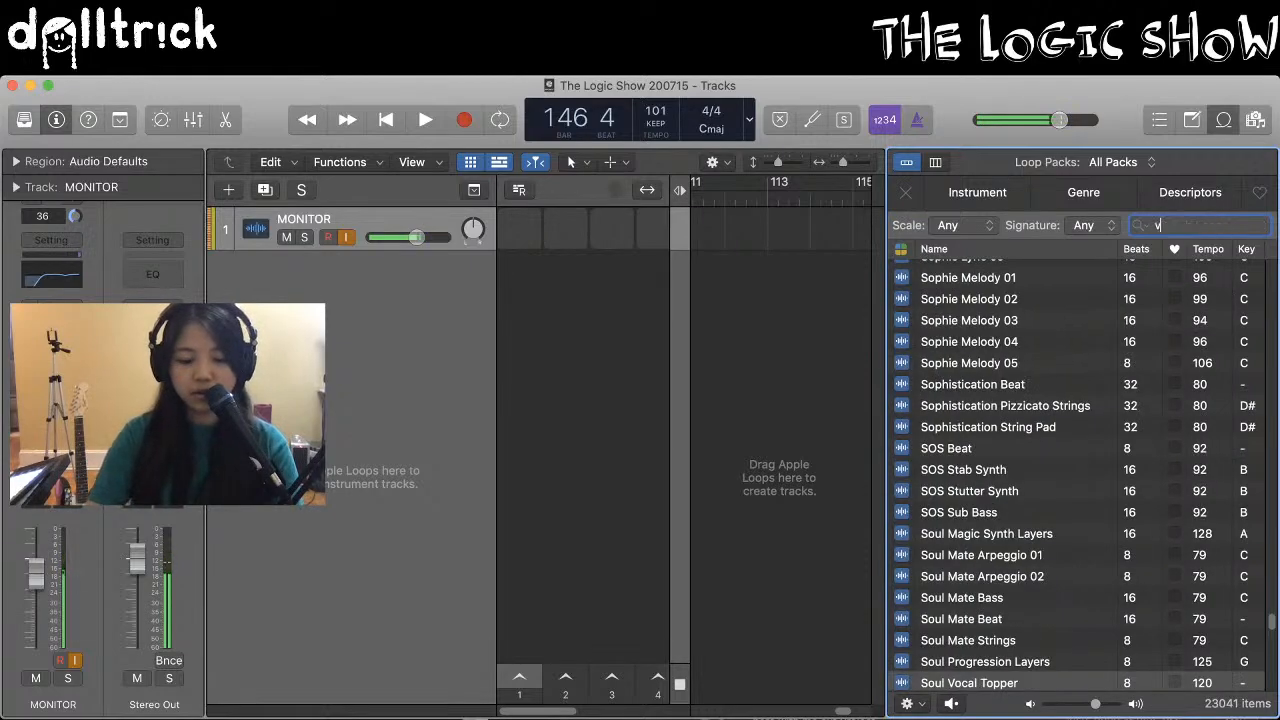
text(intage )
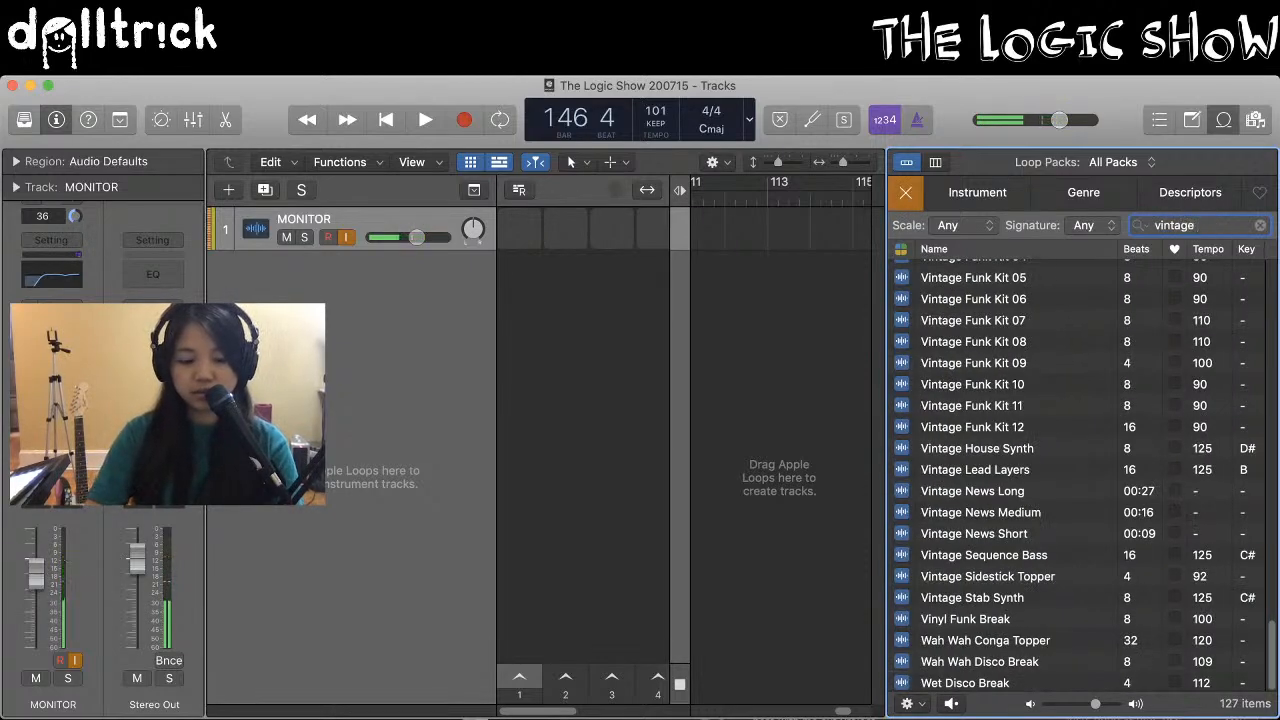
text(funk kit)
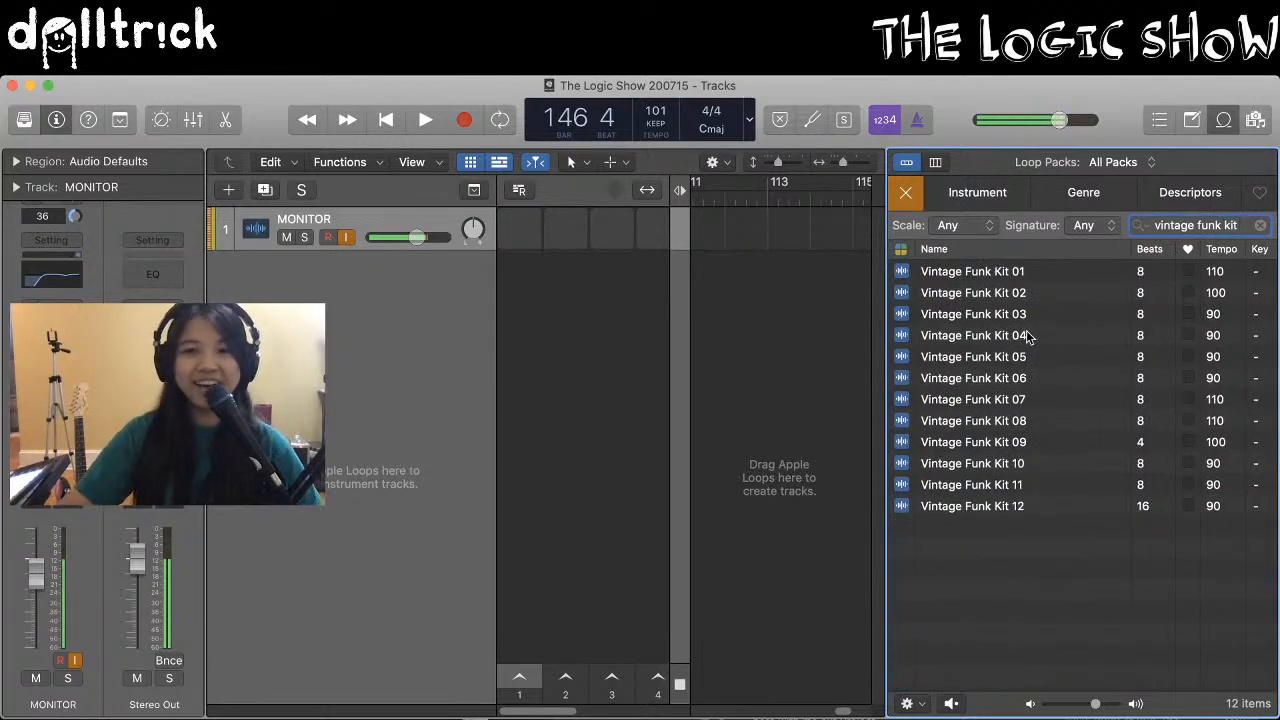
Preview the Vintage Funk Kit 03 loop and lower the preview volume to a little under a third, ending with the preview stopped
click(966, 318)
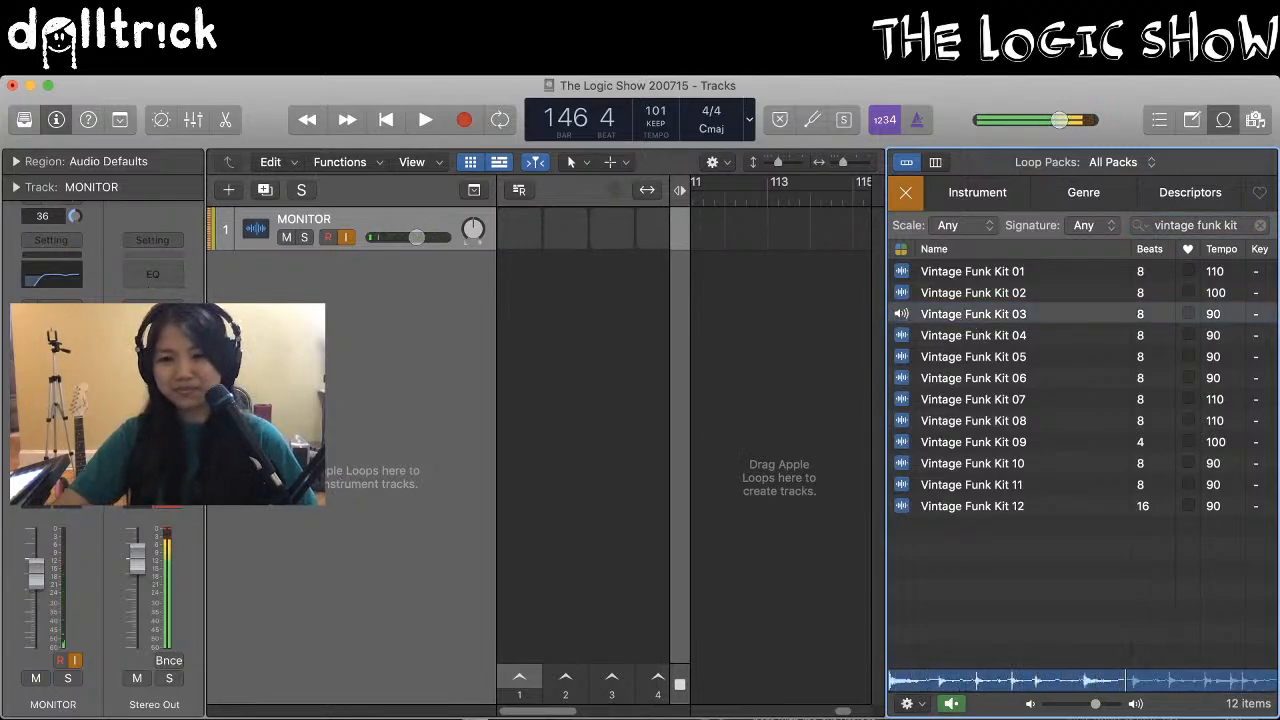
drag(1095, 704, 1053, 704)
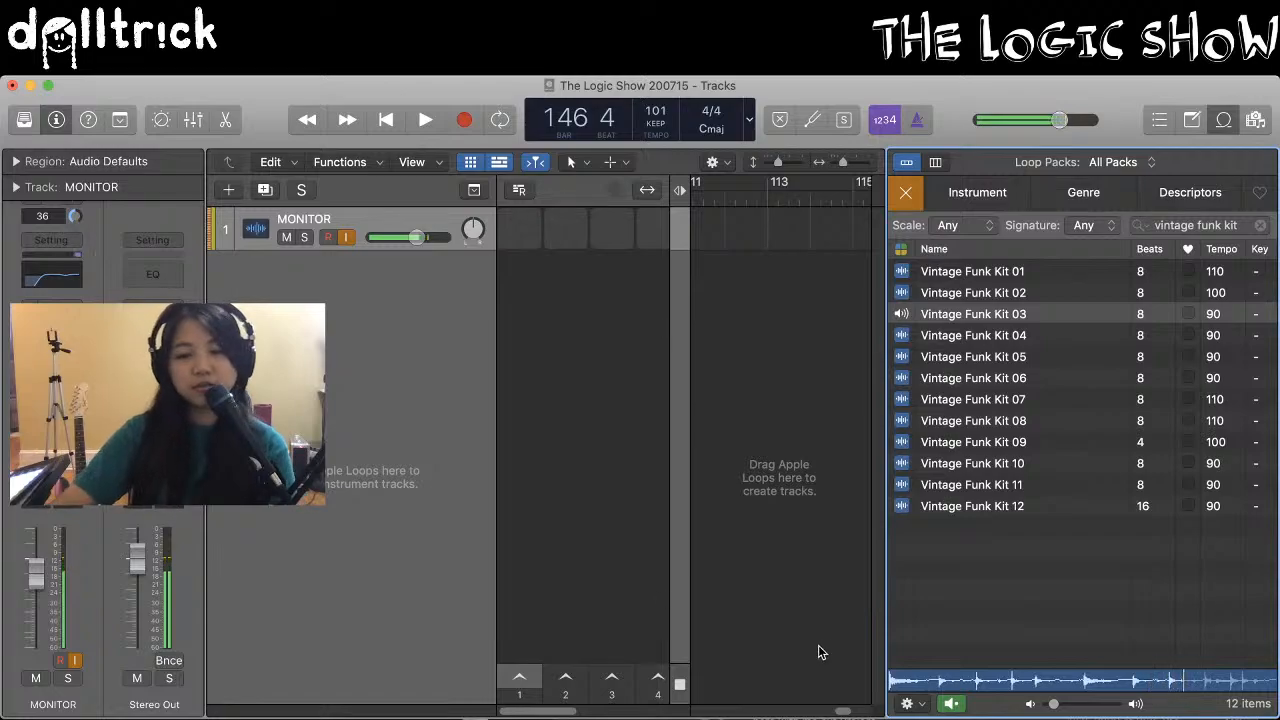
drag(1062, 706, 1070, 705)
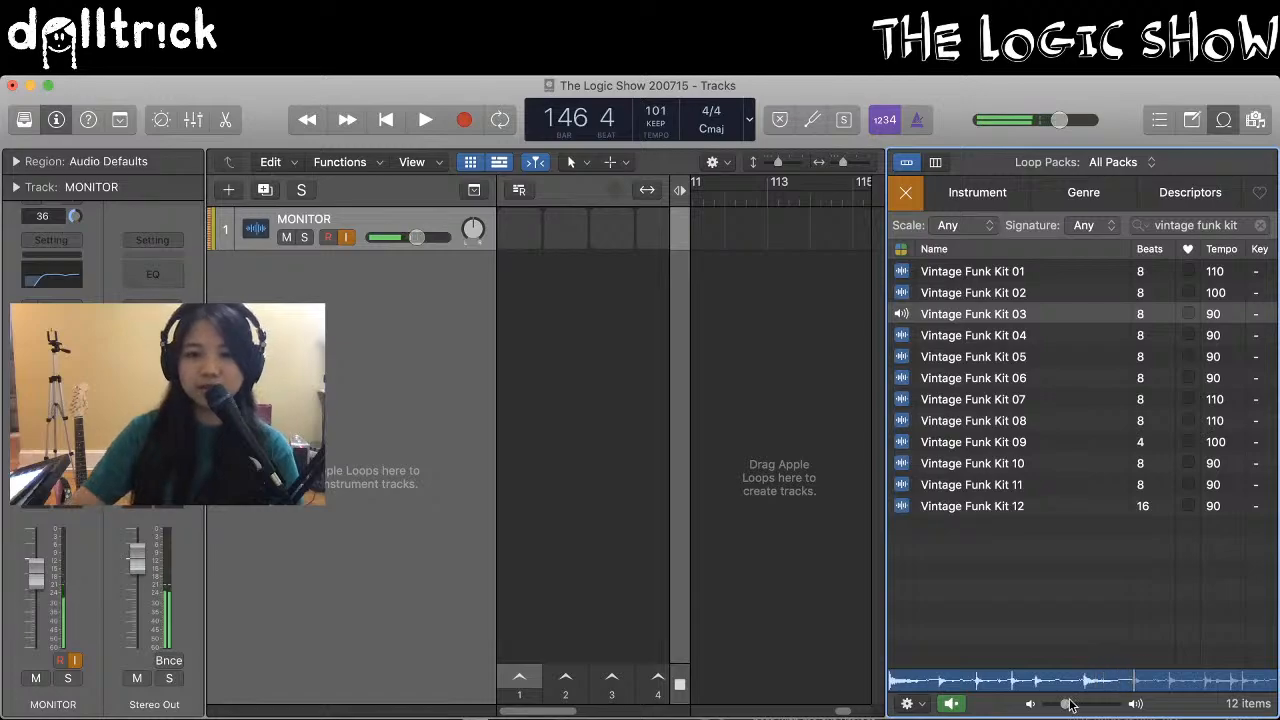
click(948, 705)
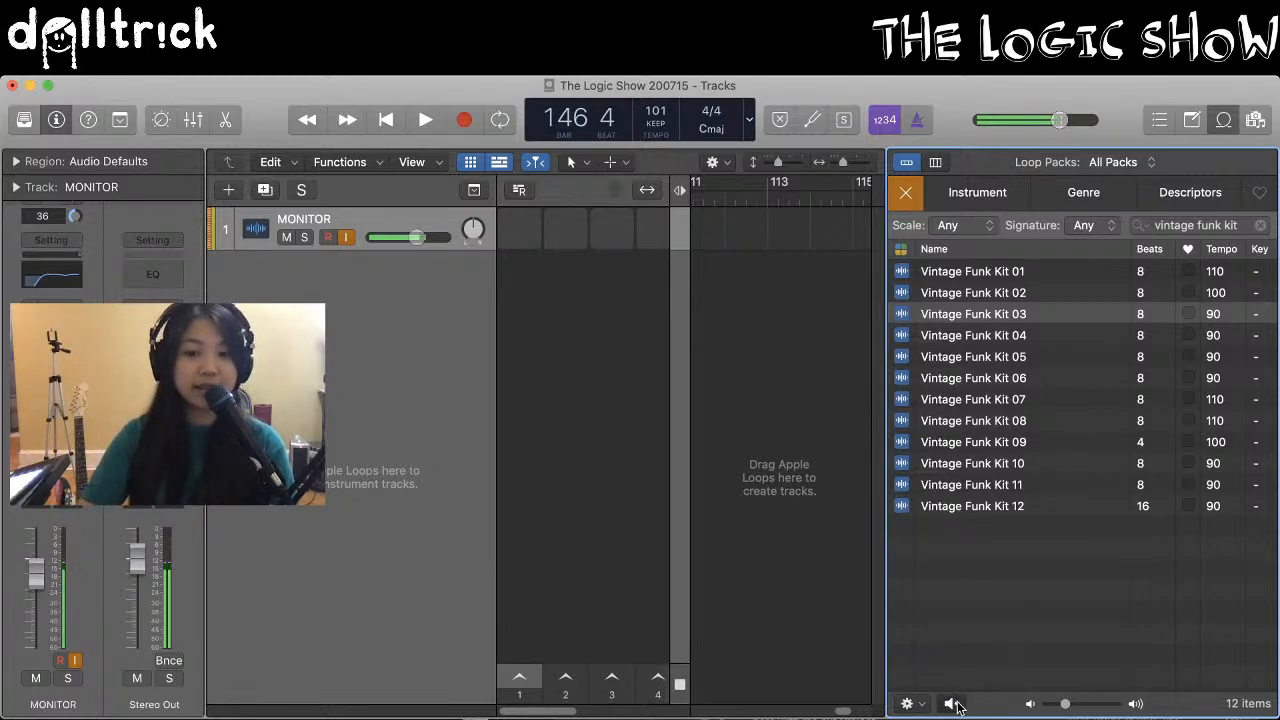
click(950, 704)
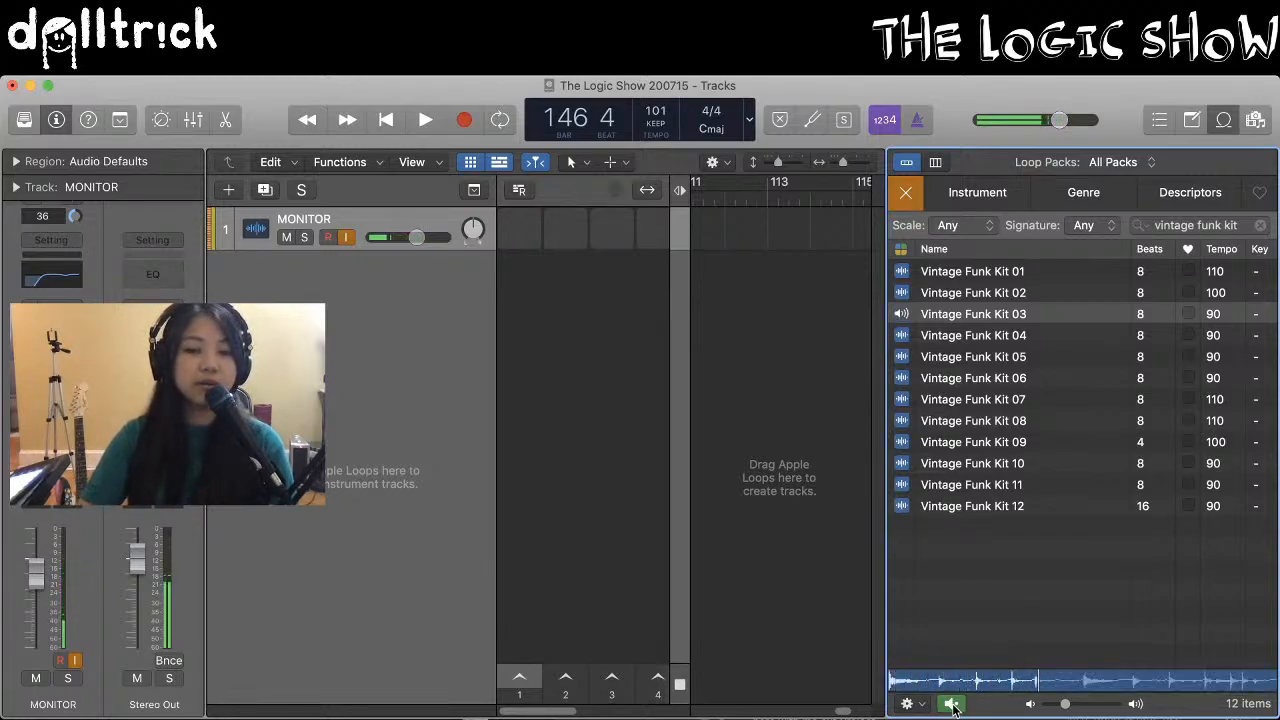
click(951, 704)
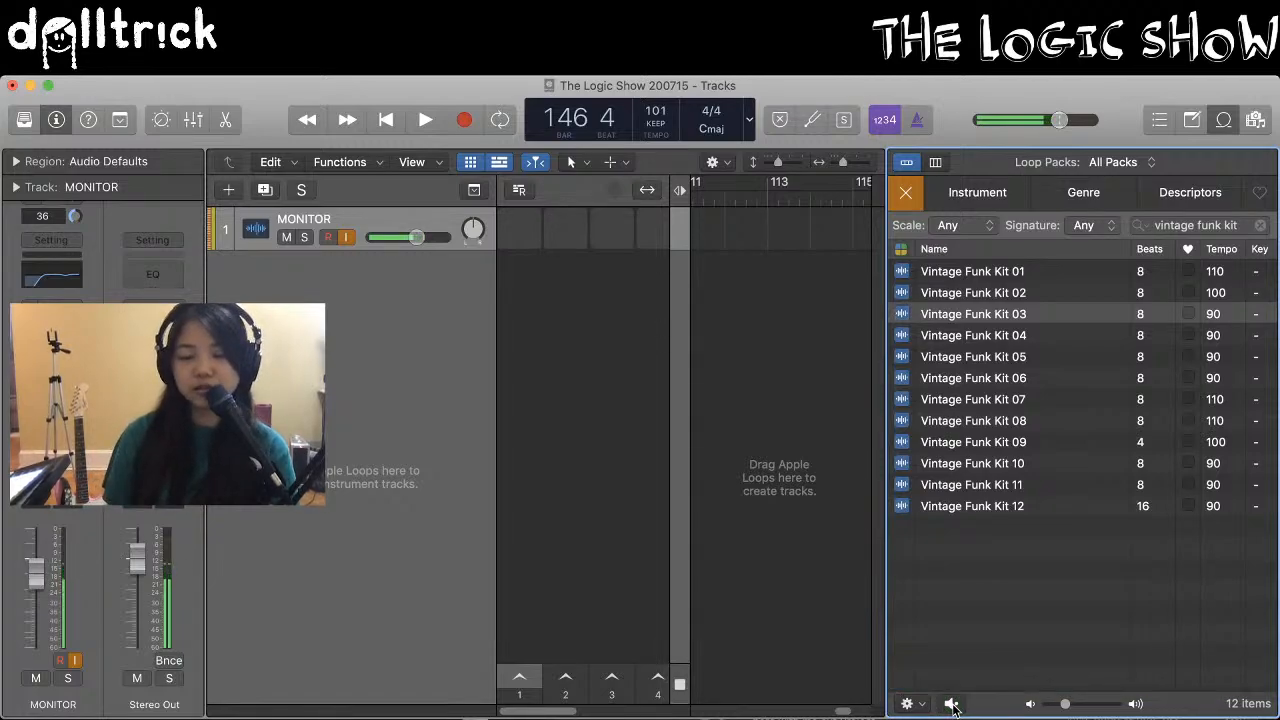
Add the Vintage Funk Kit 03 loop to the scene 1 cell of a new track below MONITOR and play that cell
drag(955, 316, 538, 280)
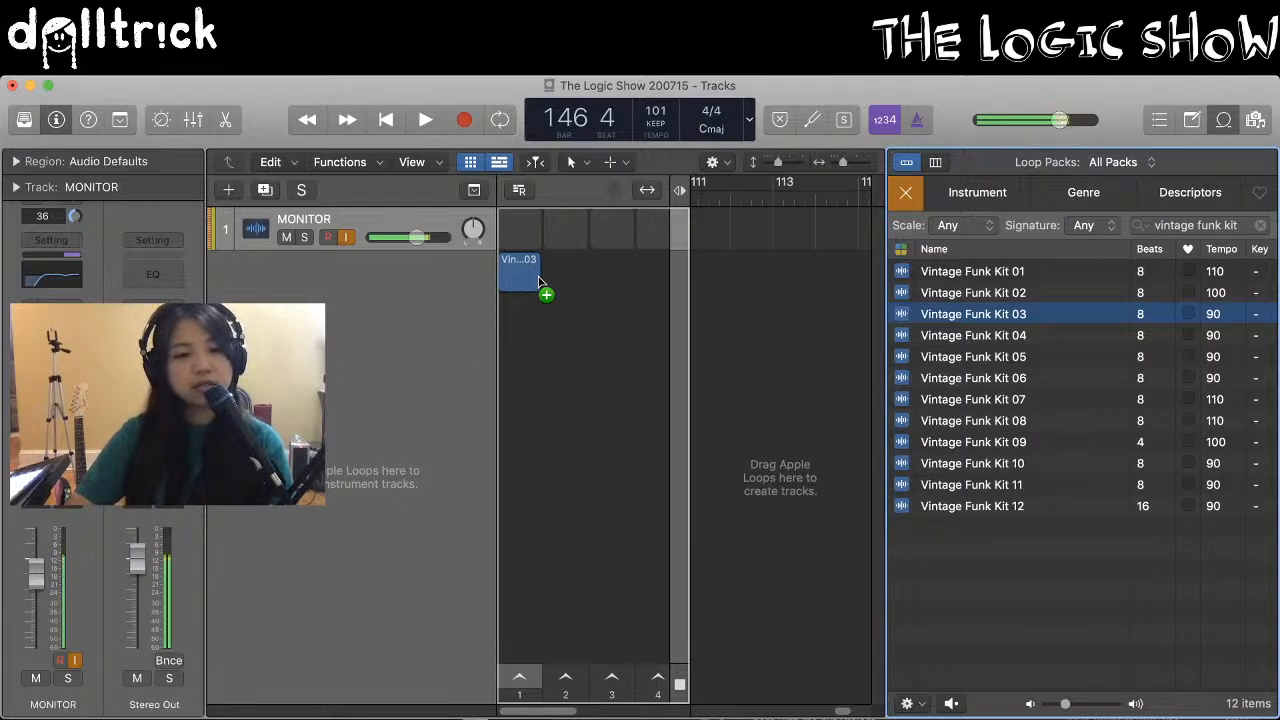
drag(538, 280, 538, 280)
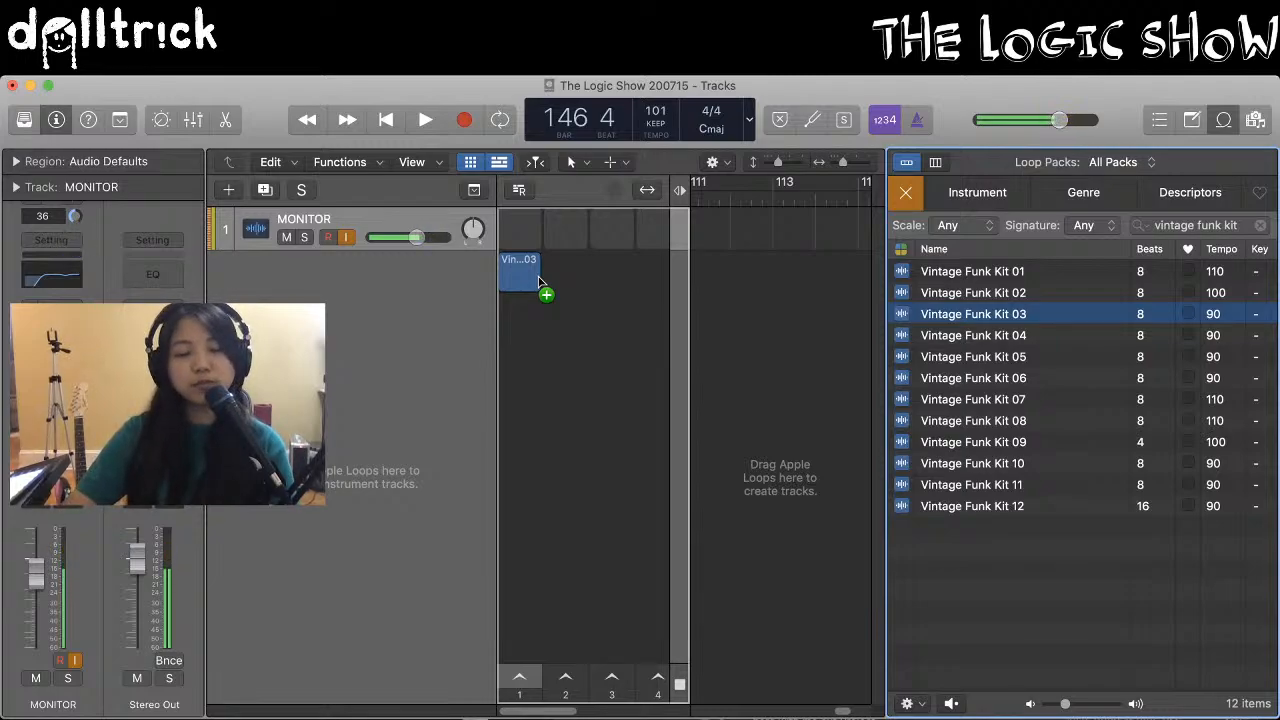
drag(538, 280, 540, 285)
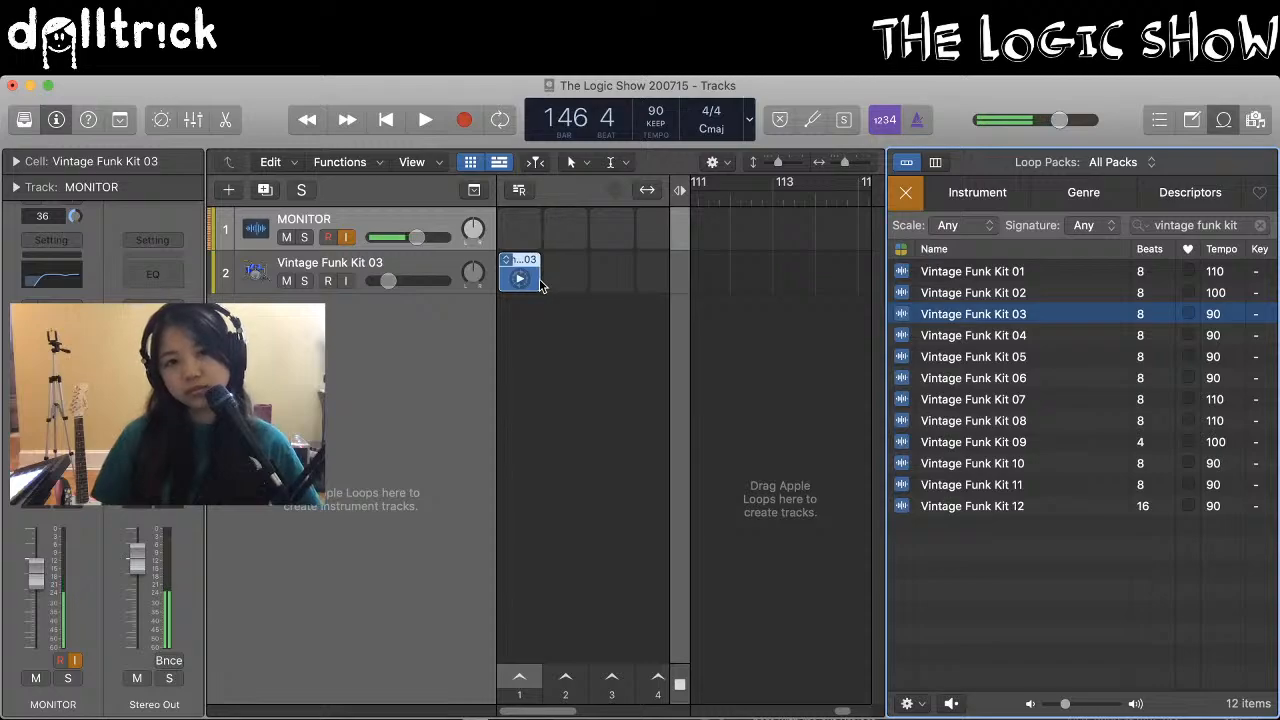
click(521, 279)
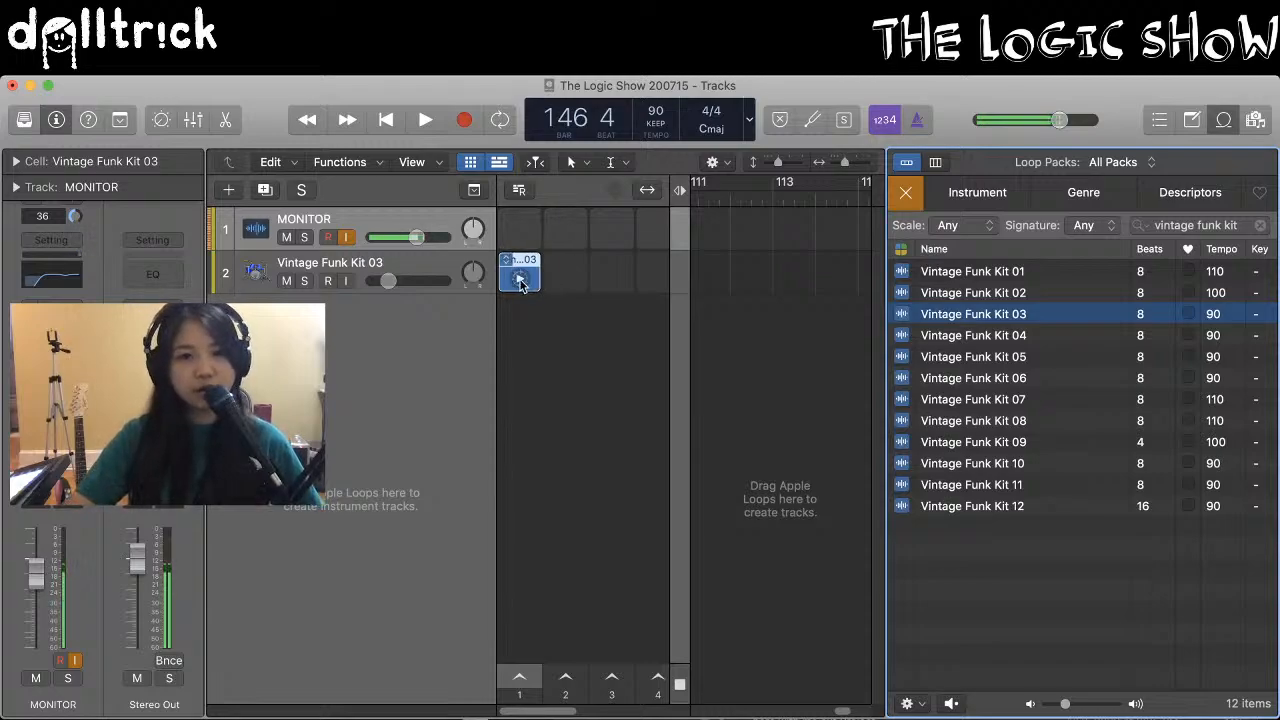
click(521, 279)
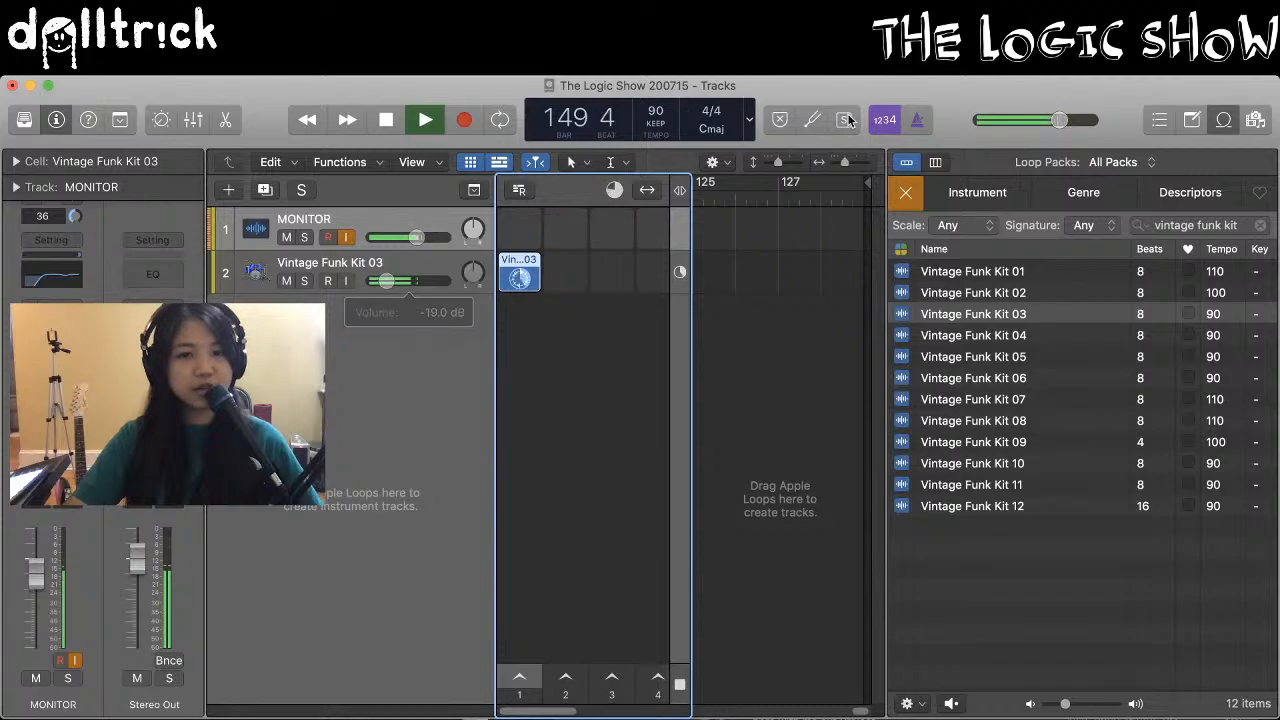
Try project tempos of 113 and 74 while the loop plays, and settle on a tempo of 95
drag(652, 110, 652, 92)
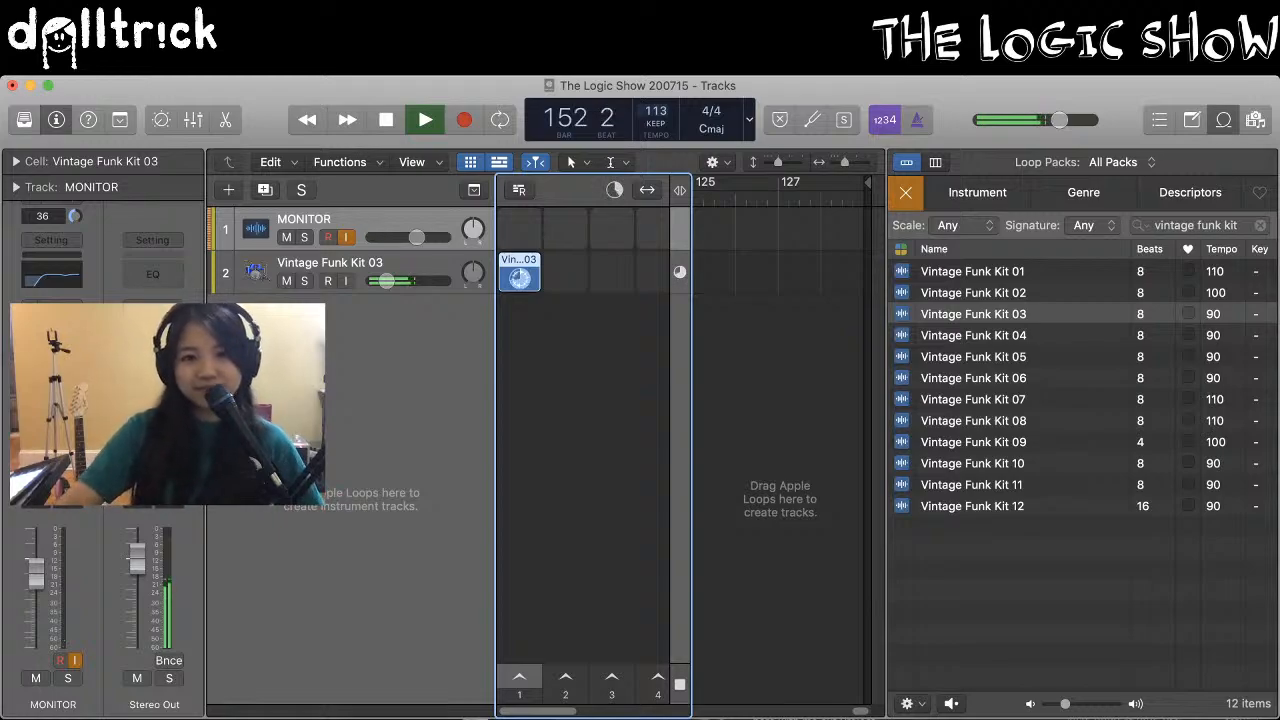
drag(655, 110, 655, 140)
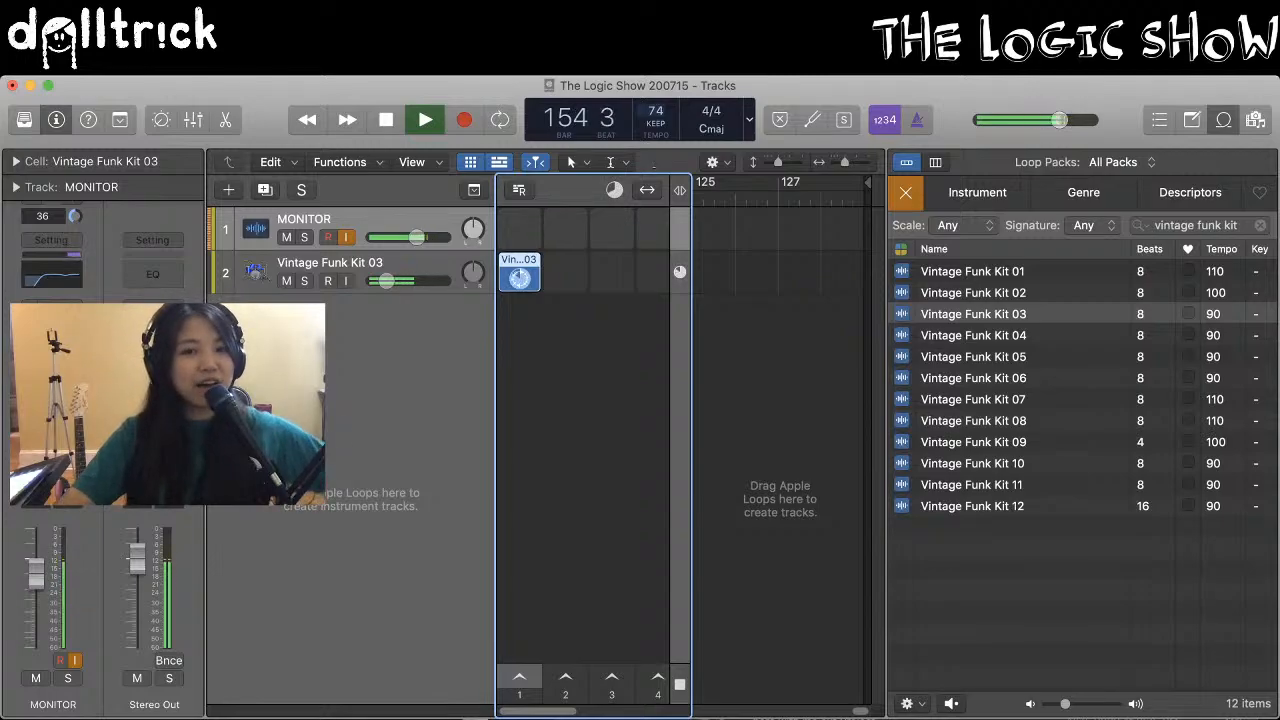
mouse_move(655, 111)
mouse_down()
mouse_move(655, 84)
mouse_move(672, 97)
mouse_up()
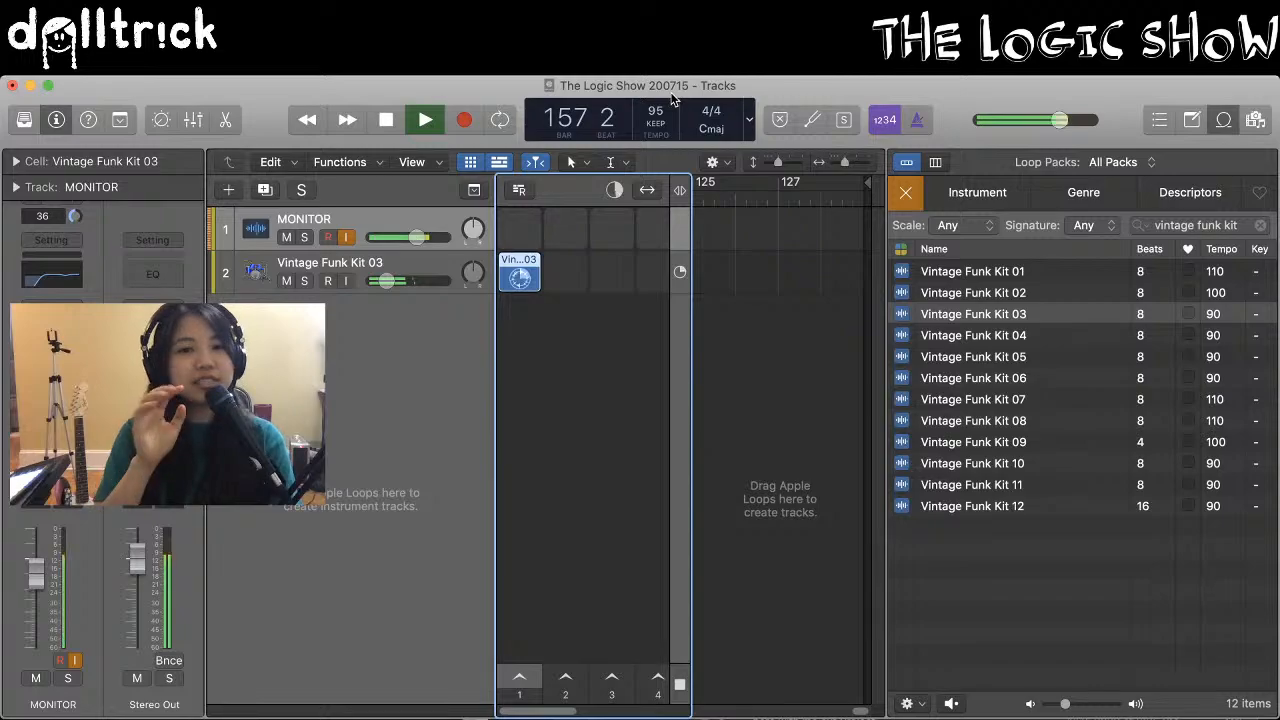
Pause and resume playback, and end it by stopping all cells in the grid and the transport
key(space)
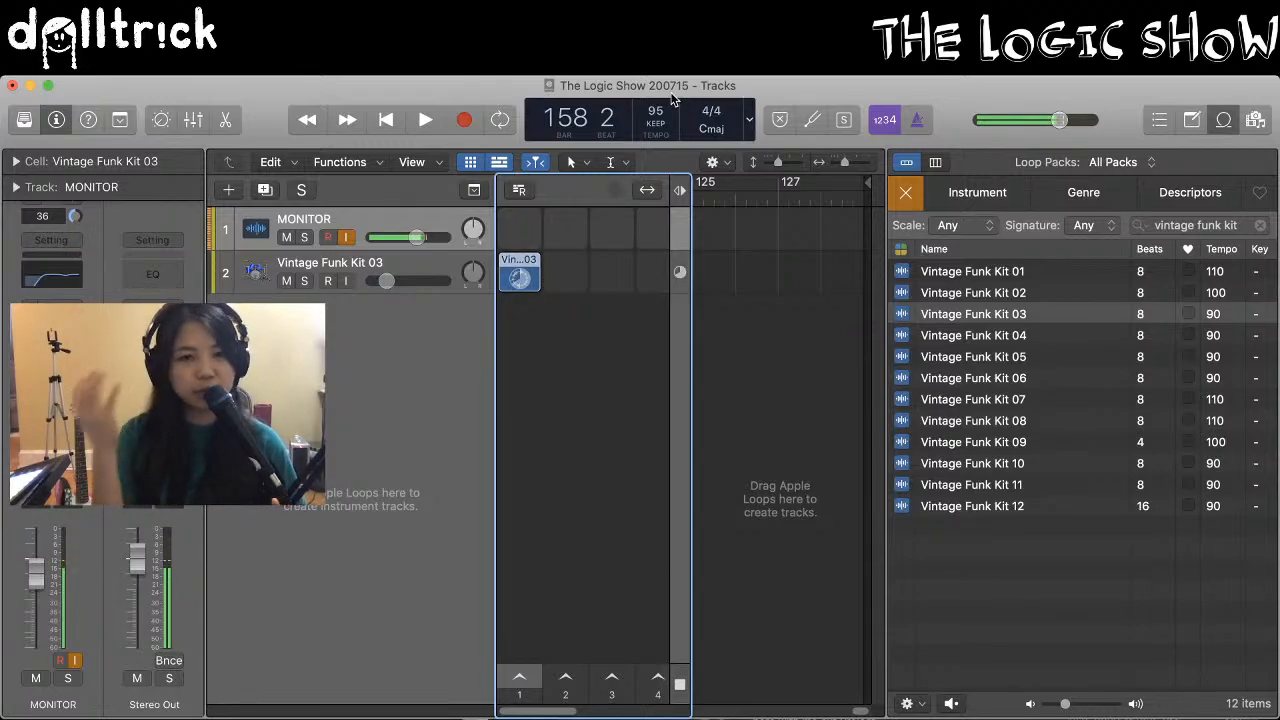
key(space)
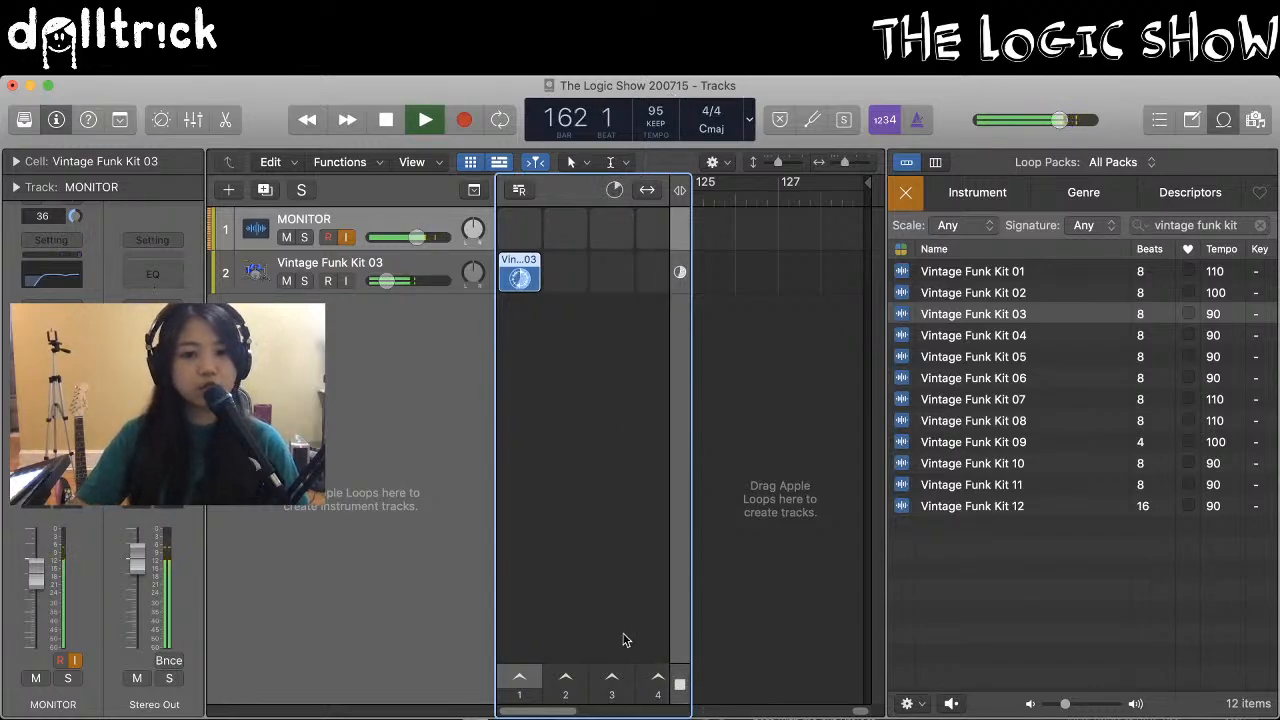
click(680, 688)
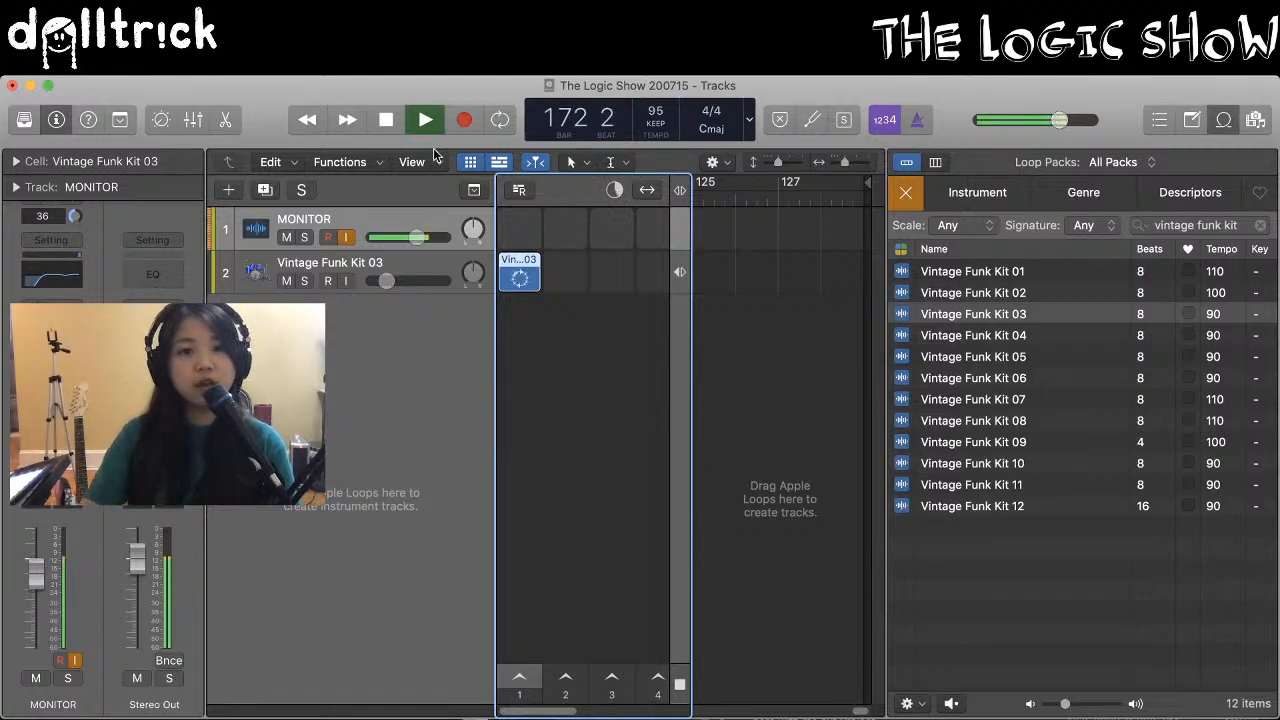
click(384, 120)
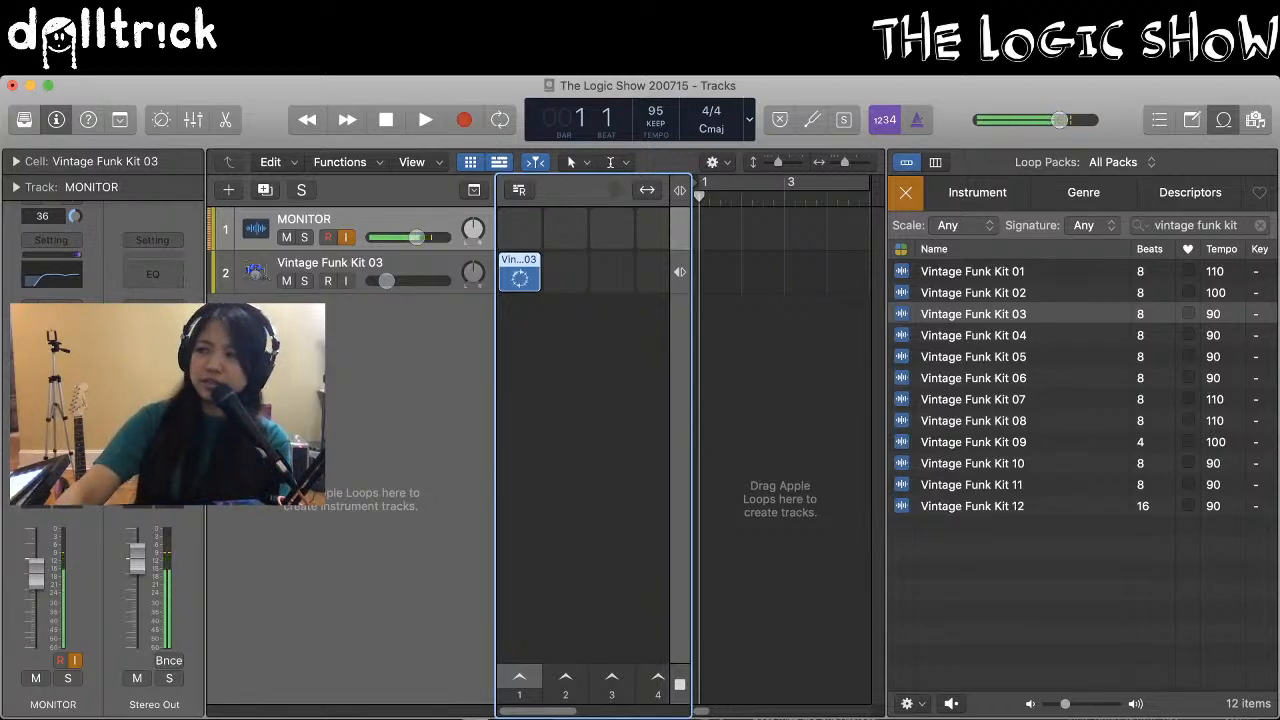
Select the MONITOR track and toggle its record setting so that its first empty cell is available for recording
key(super+Tab)
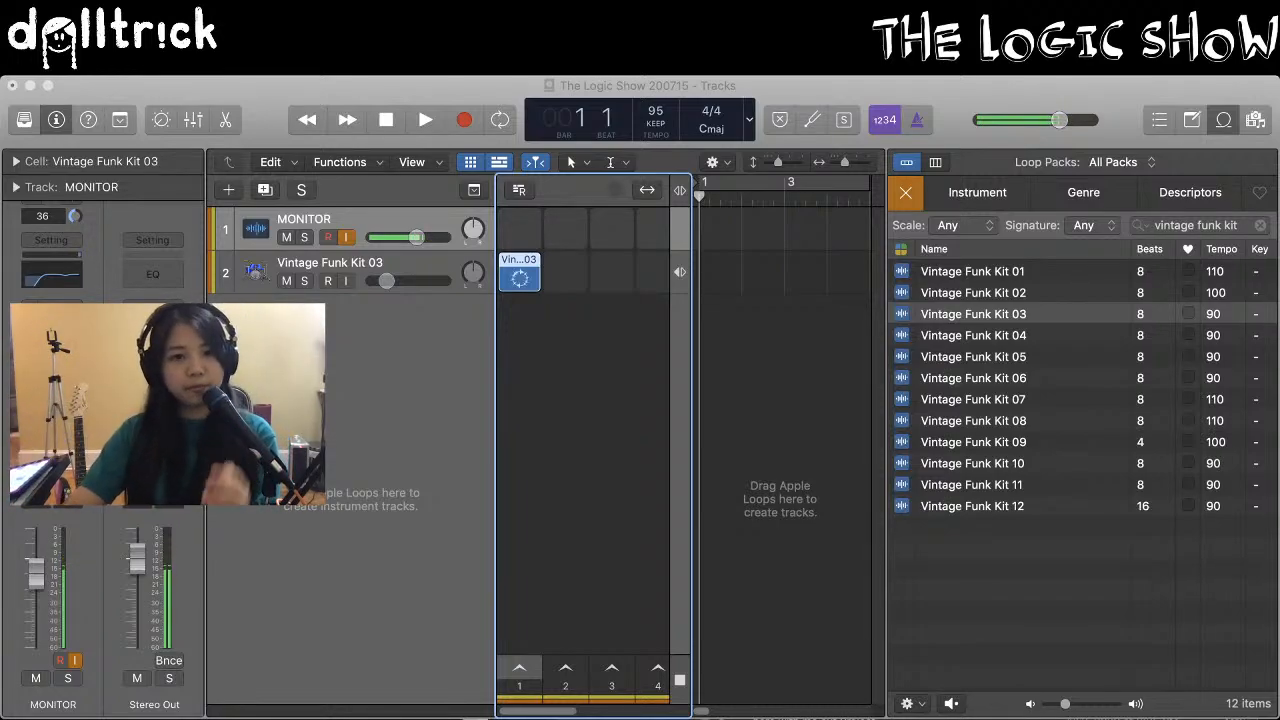
double_click(313, 266)
click(347, 217)
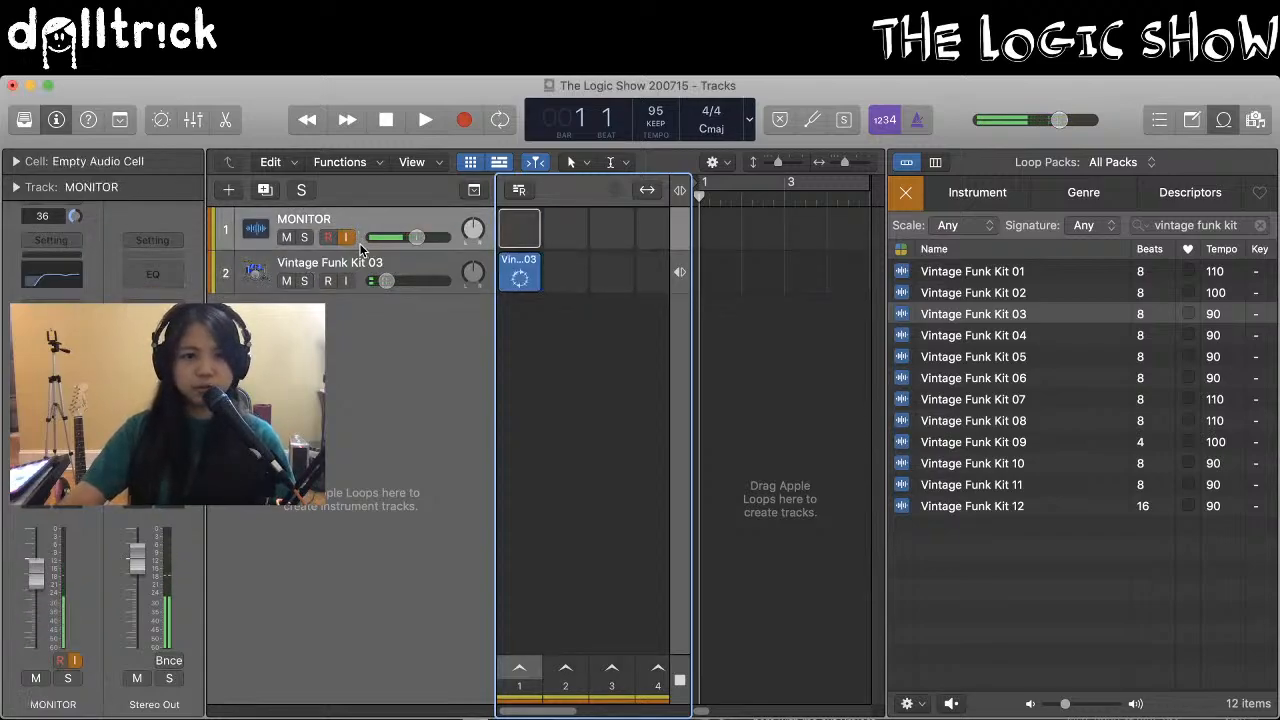
click(348, 238)
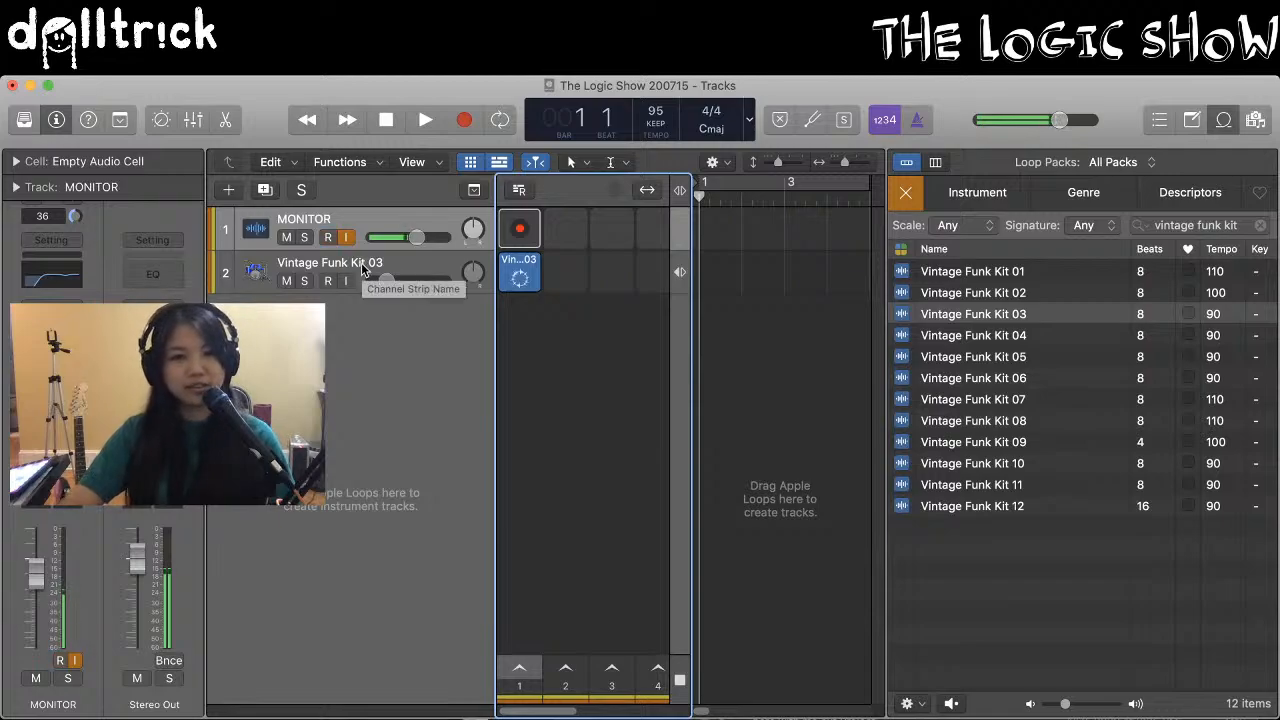
Rename the Vintage Funk Kit 03 track as drum loop
click(361, 262)
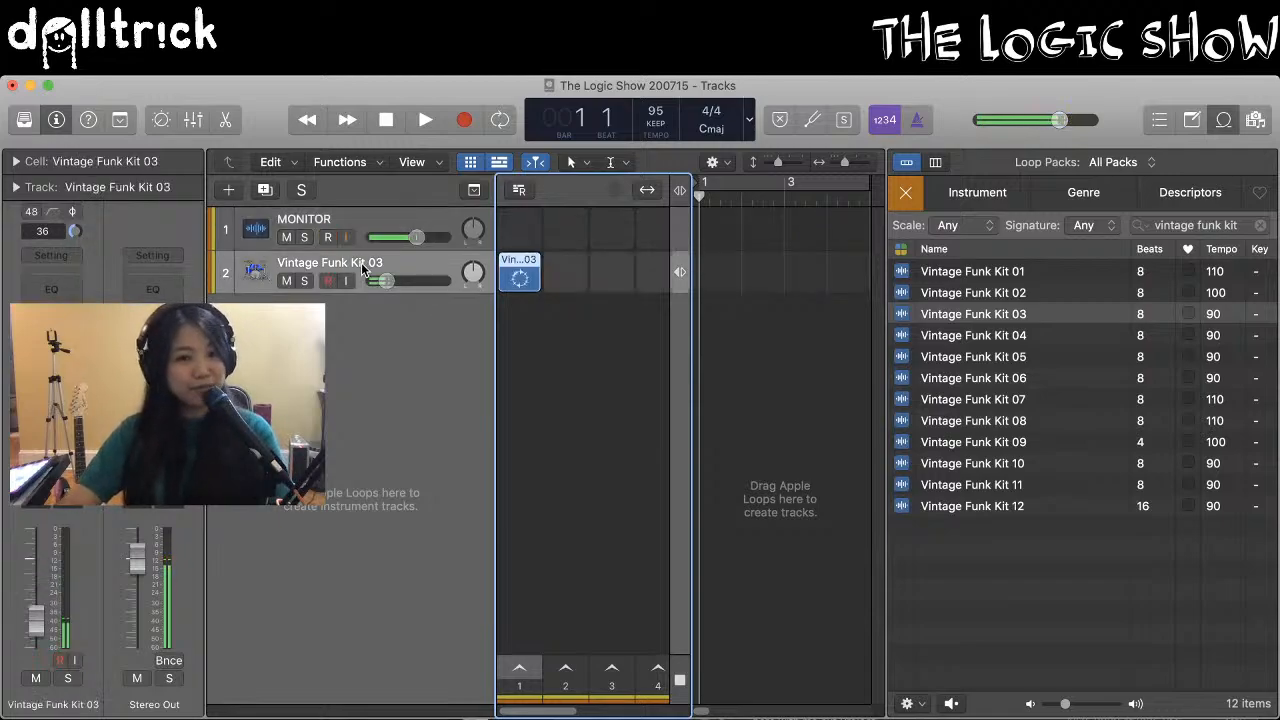
double_click(361, 262)
text(drums)
key(Return)
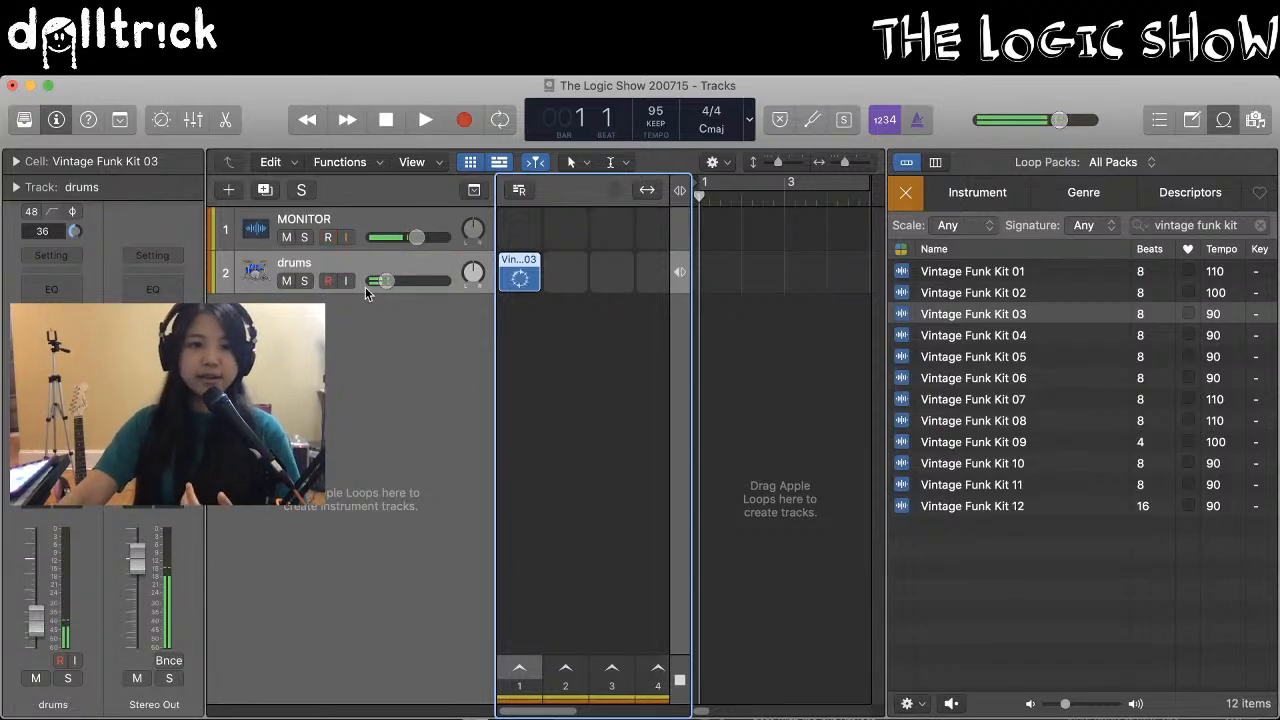
double_click(301, 262)
text(drum)
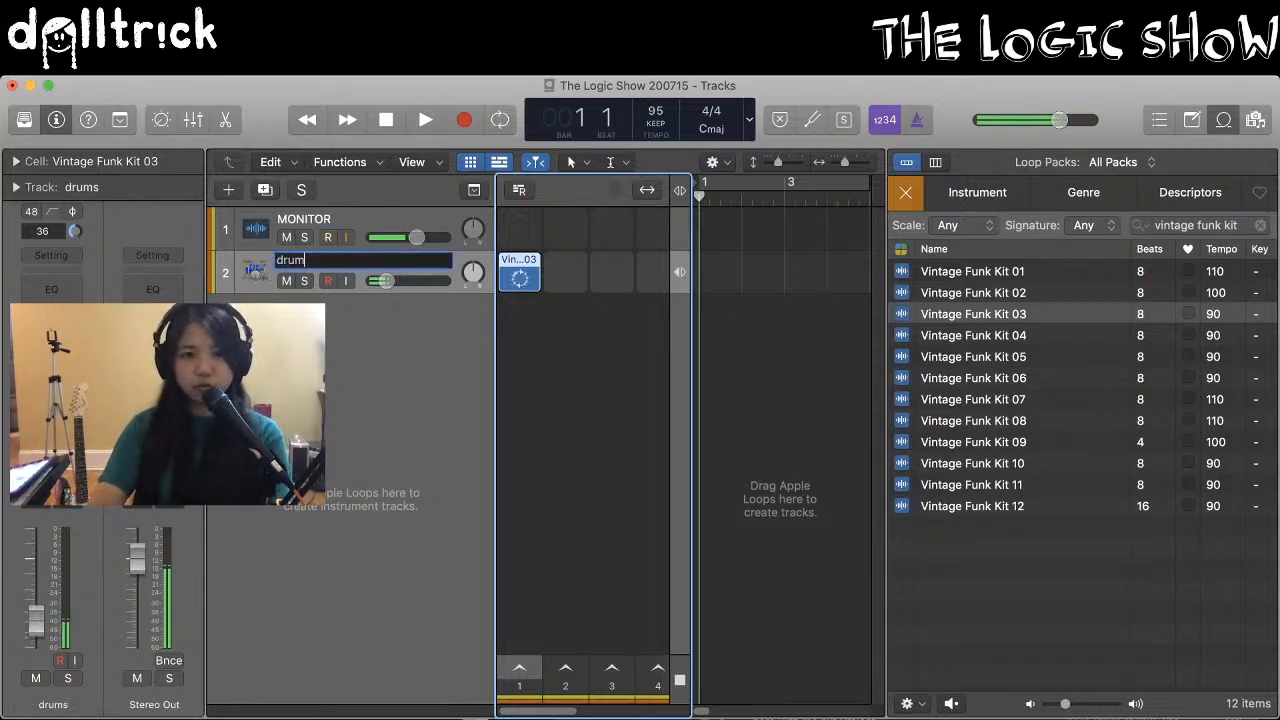
text( loop)
key(Return)
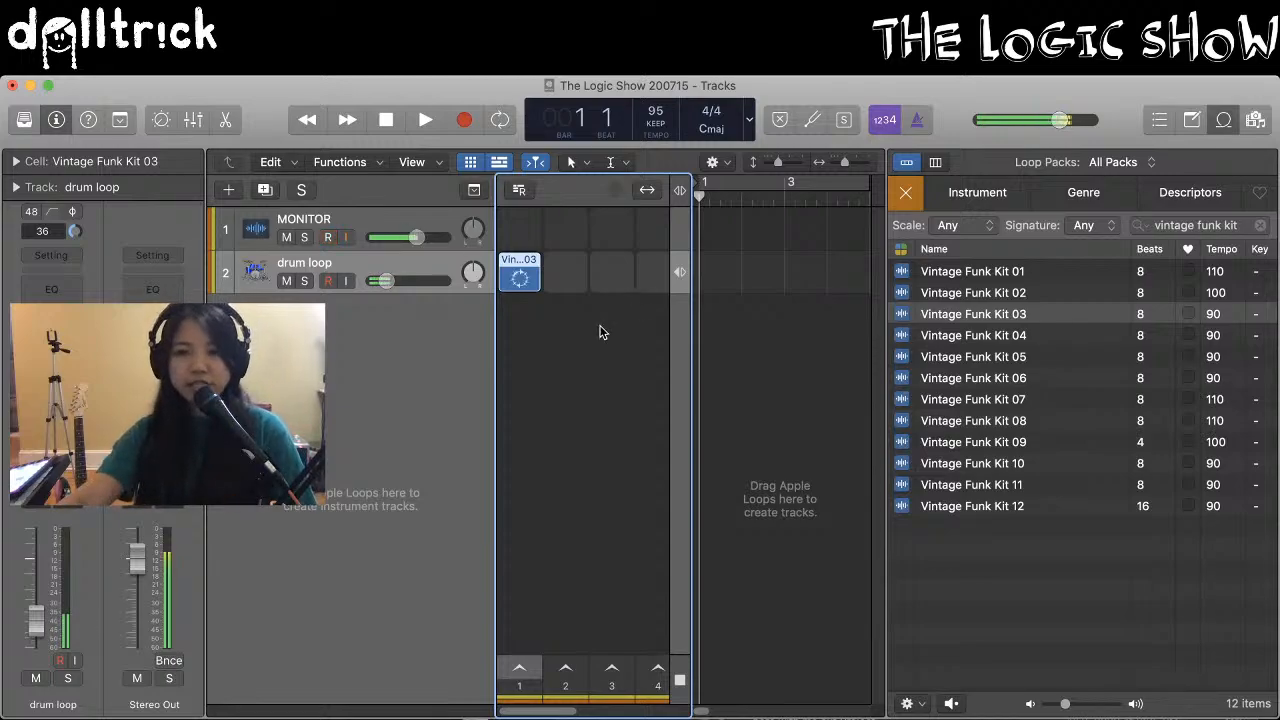
Clear the loop search and play the drum loop cell at a slightly lower track volume
click(1257, 230)
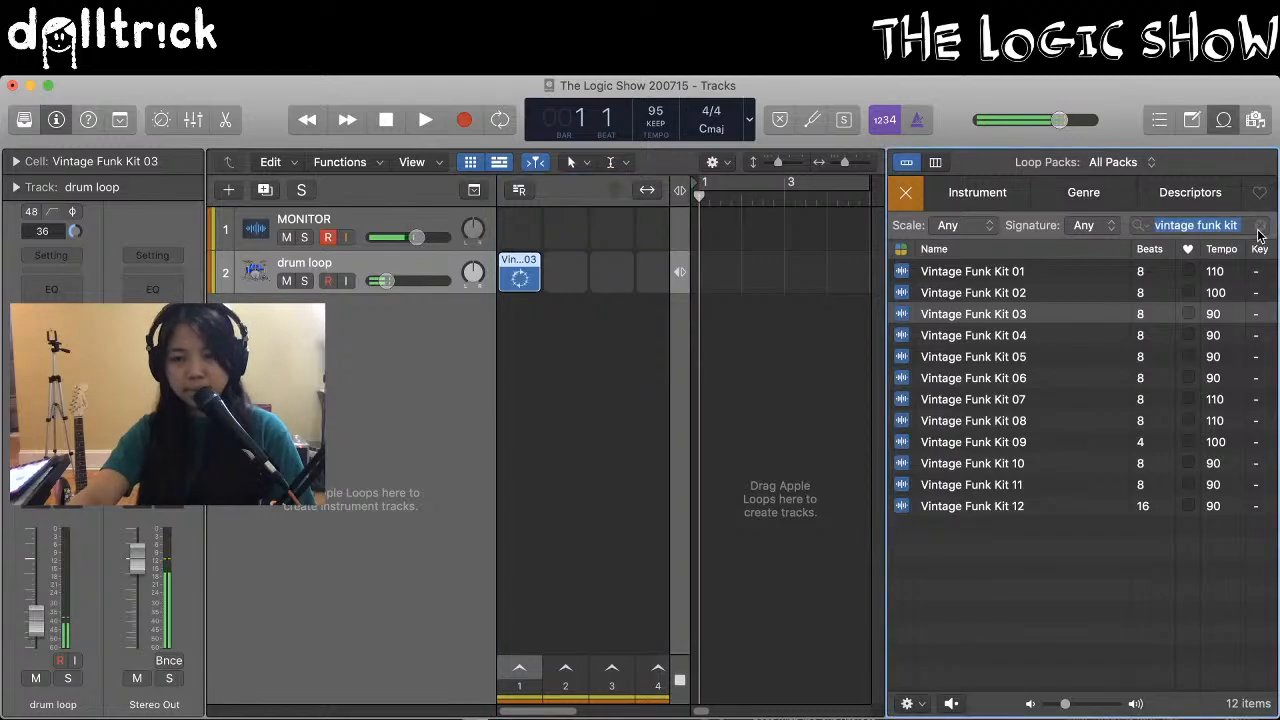
click(1260, 228)
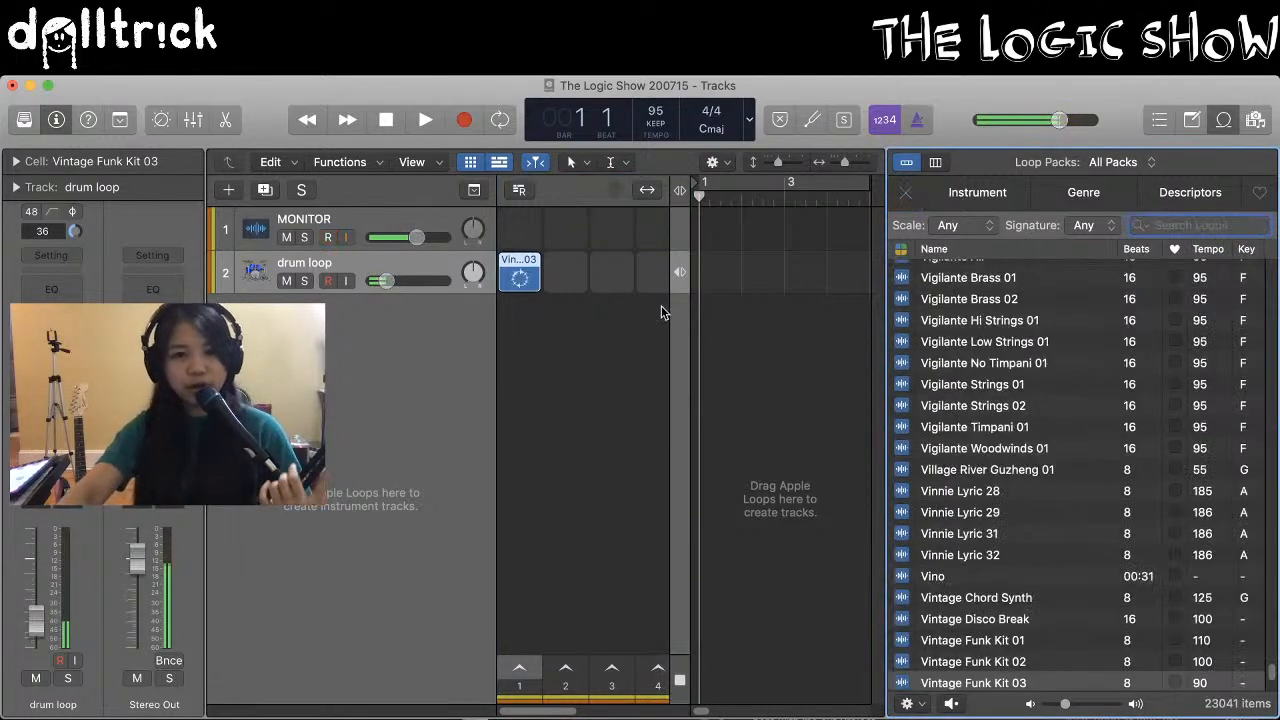
mouse_move(510, 279)
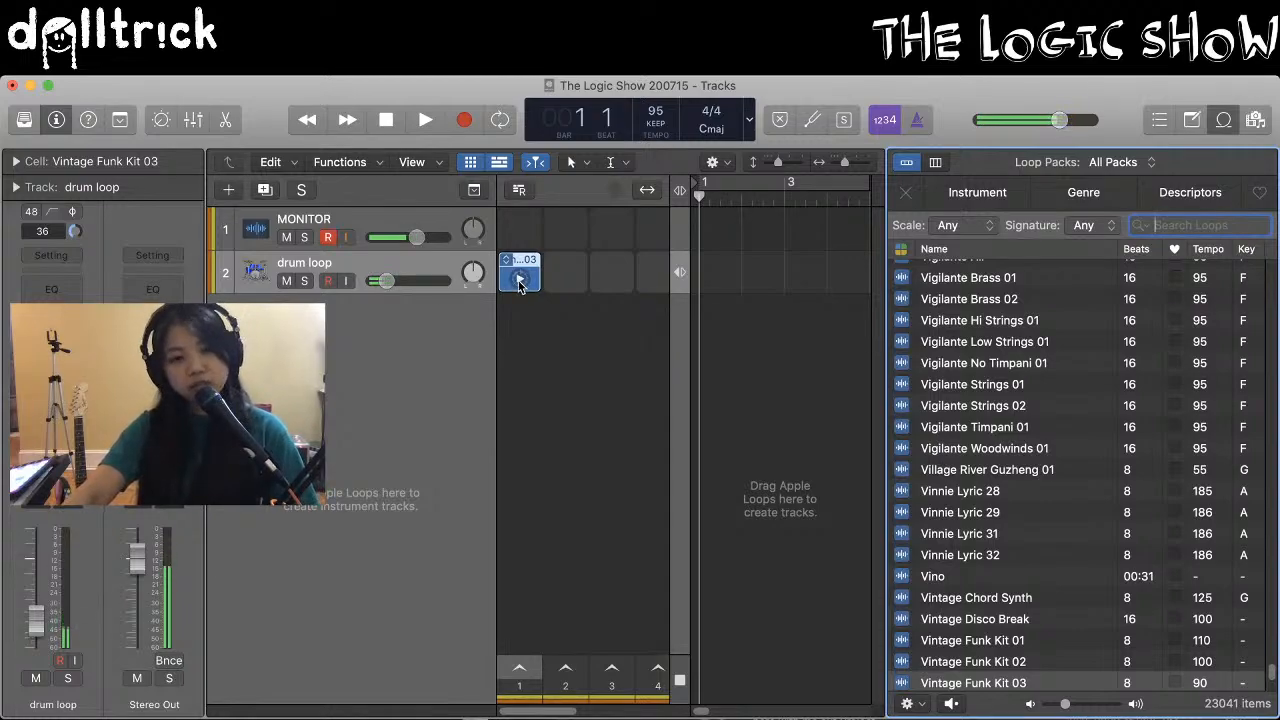
click(519, 280)
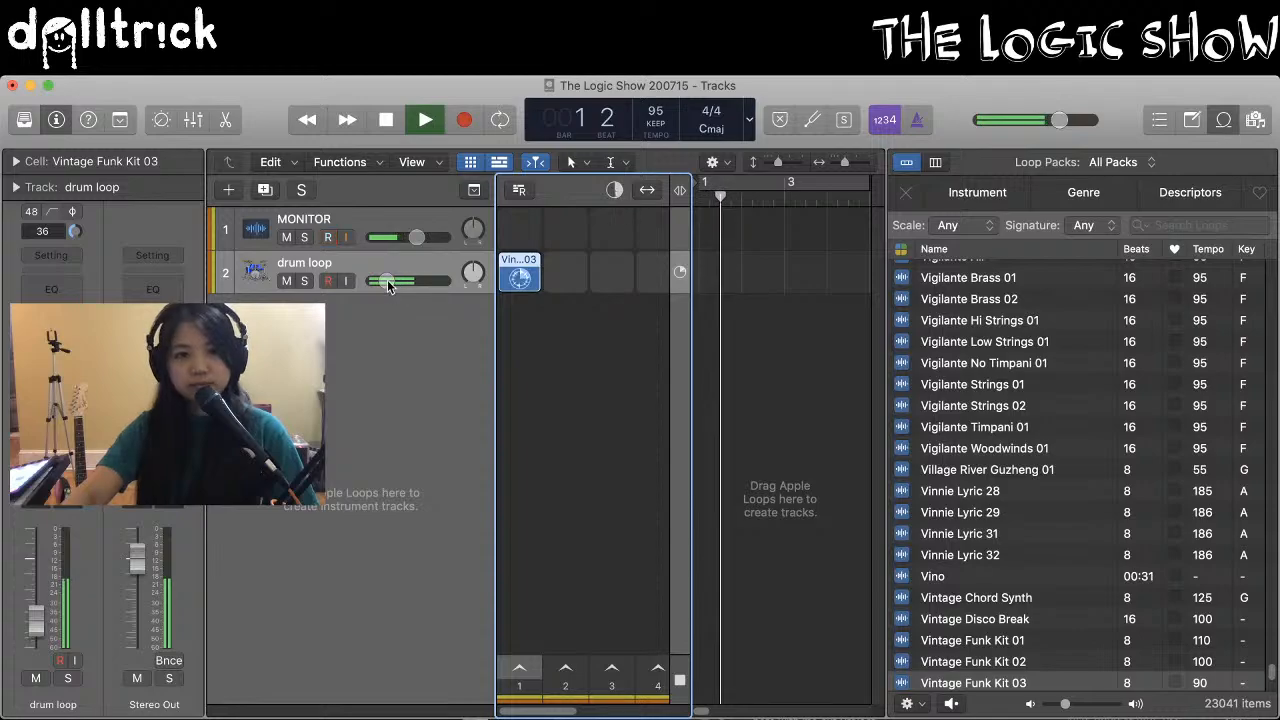
drag(390, 281, 378, 281)
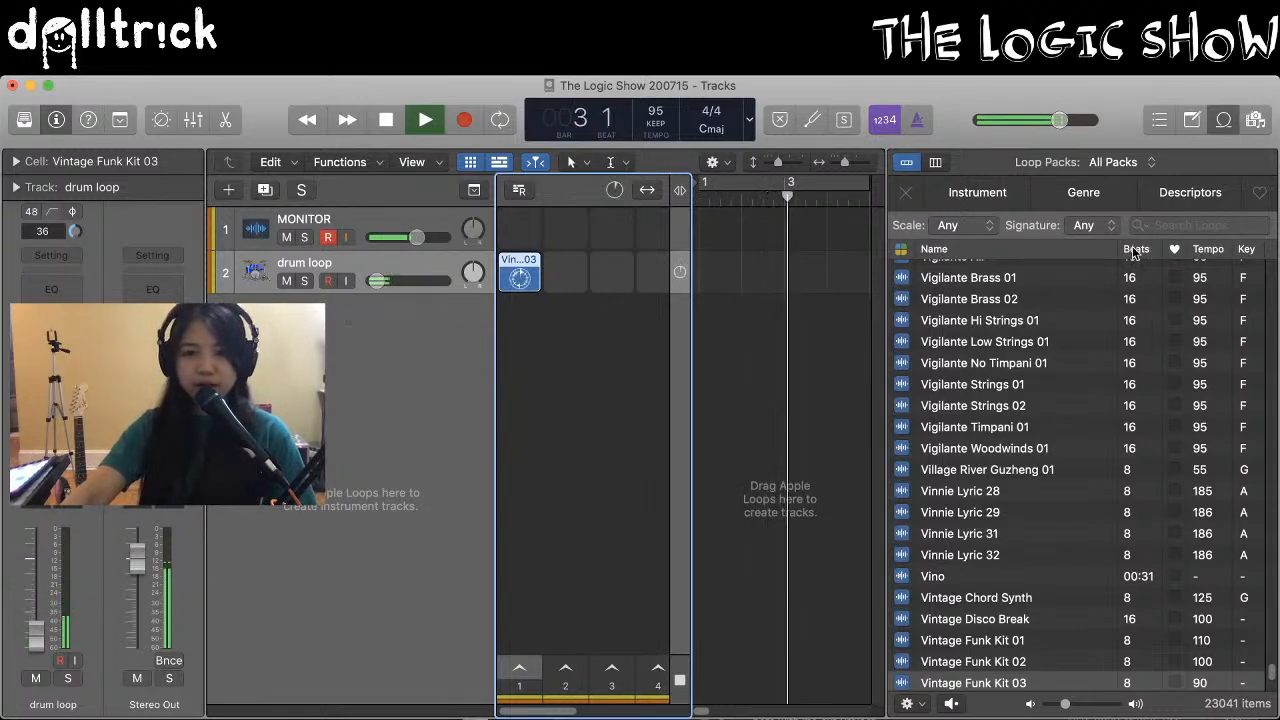
Search the Apple loops for perc and preview Remix Noisy Percussion 01 against the playing drum loop
click(1213, 226)
text(perc)
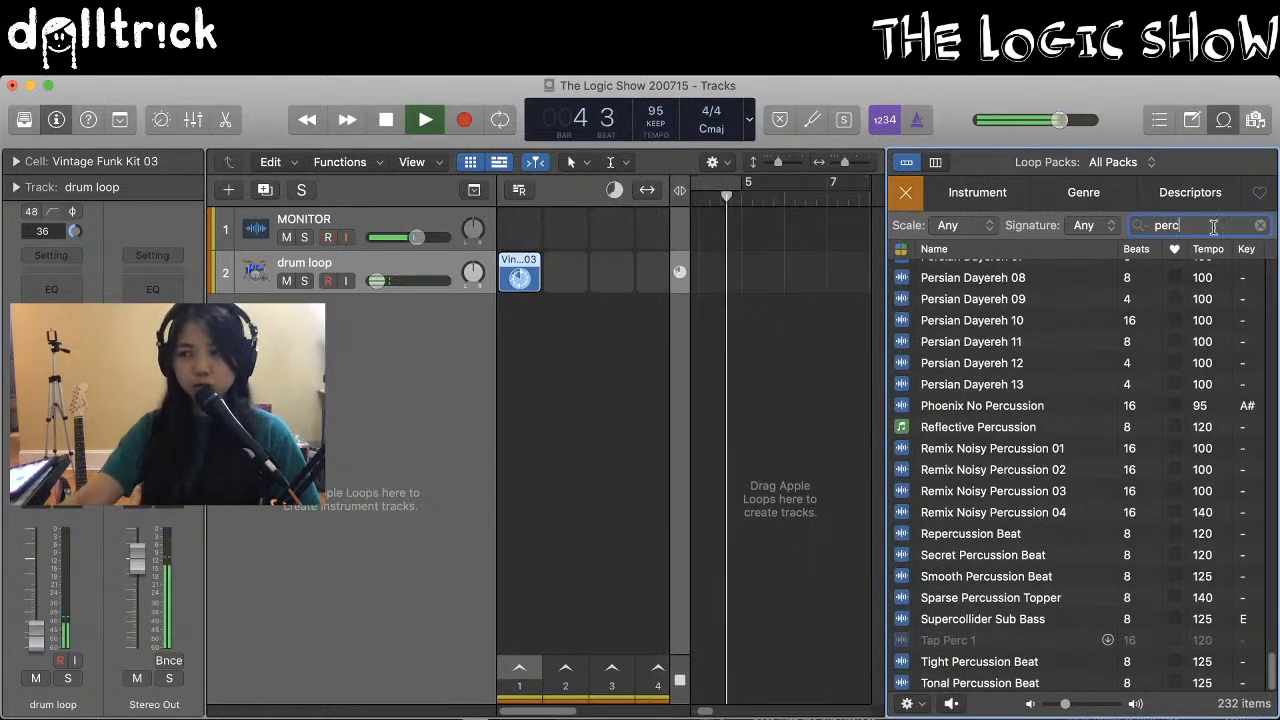
scroll(1015, 355, up, 3)
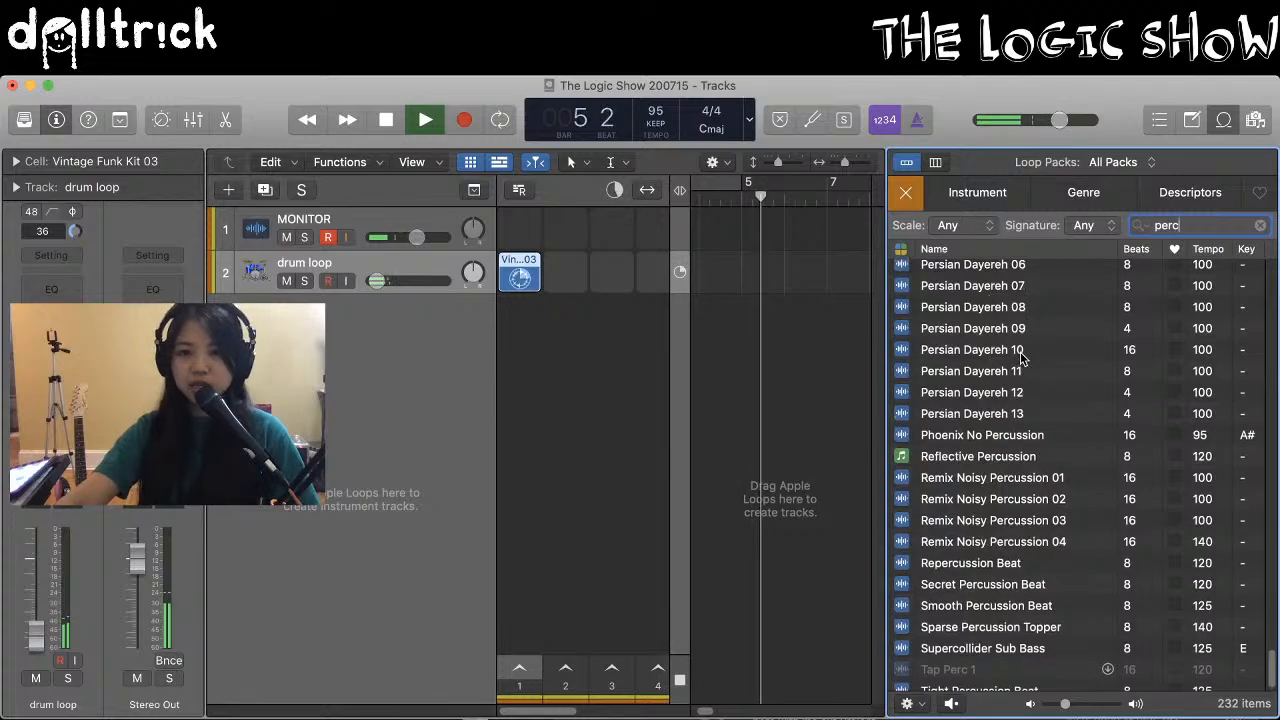
click(1012, 358)
scroll(1005, 375, down, 4)
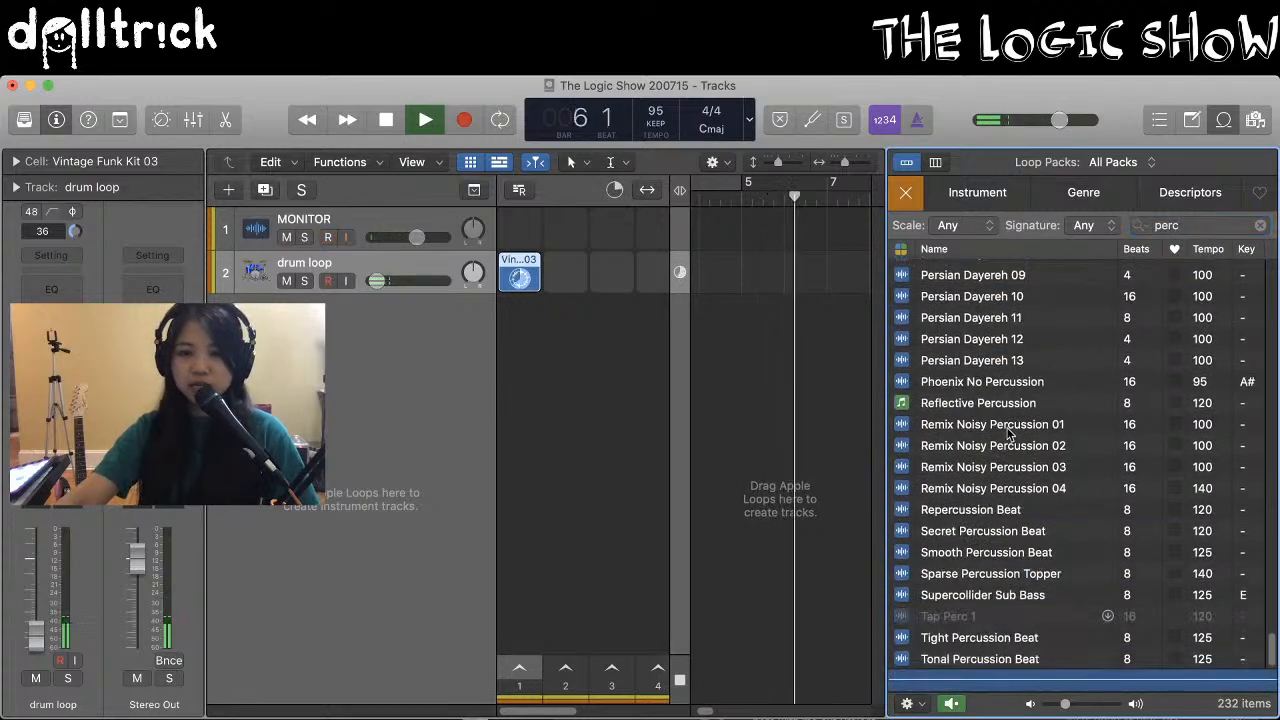
click(1006, 425)
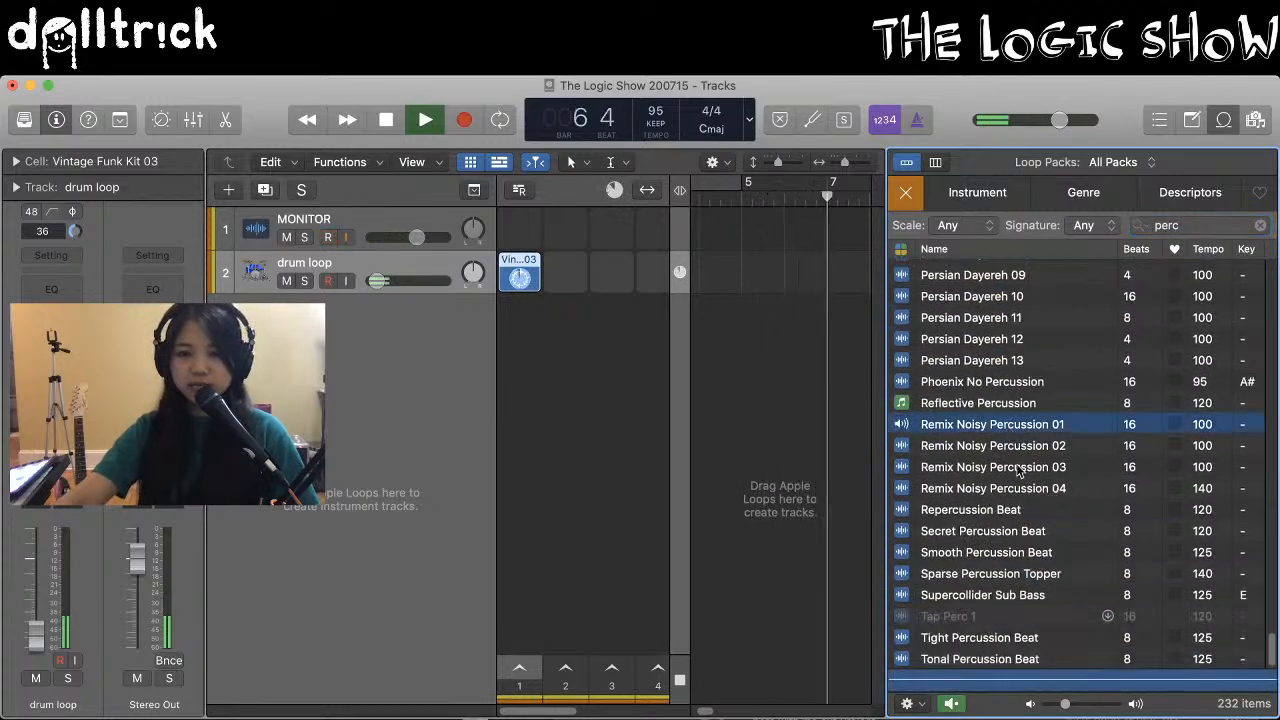
Sort the percussion loops by tempo and preview Percussion Combo 53 from those close to the project tempo
click(1212, 250)
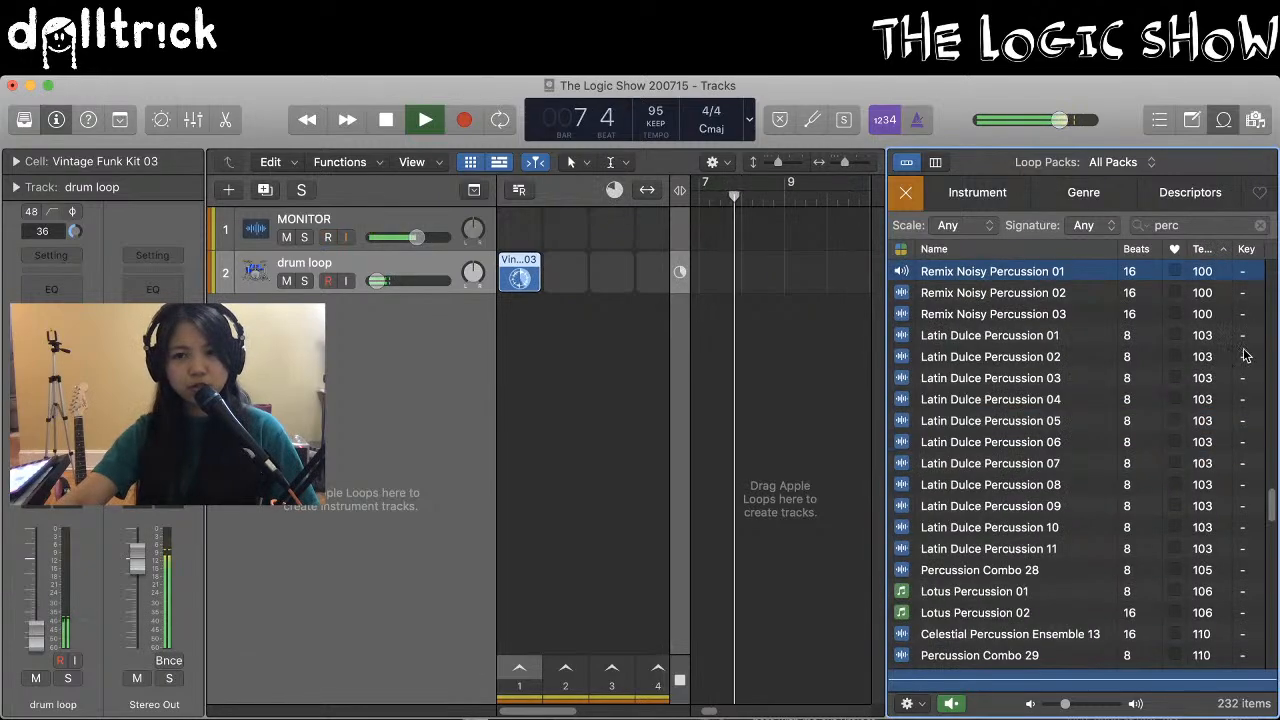
scroll(1222, 360, up, 10)
scroll(1215, 370, up, 10)
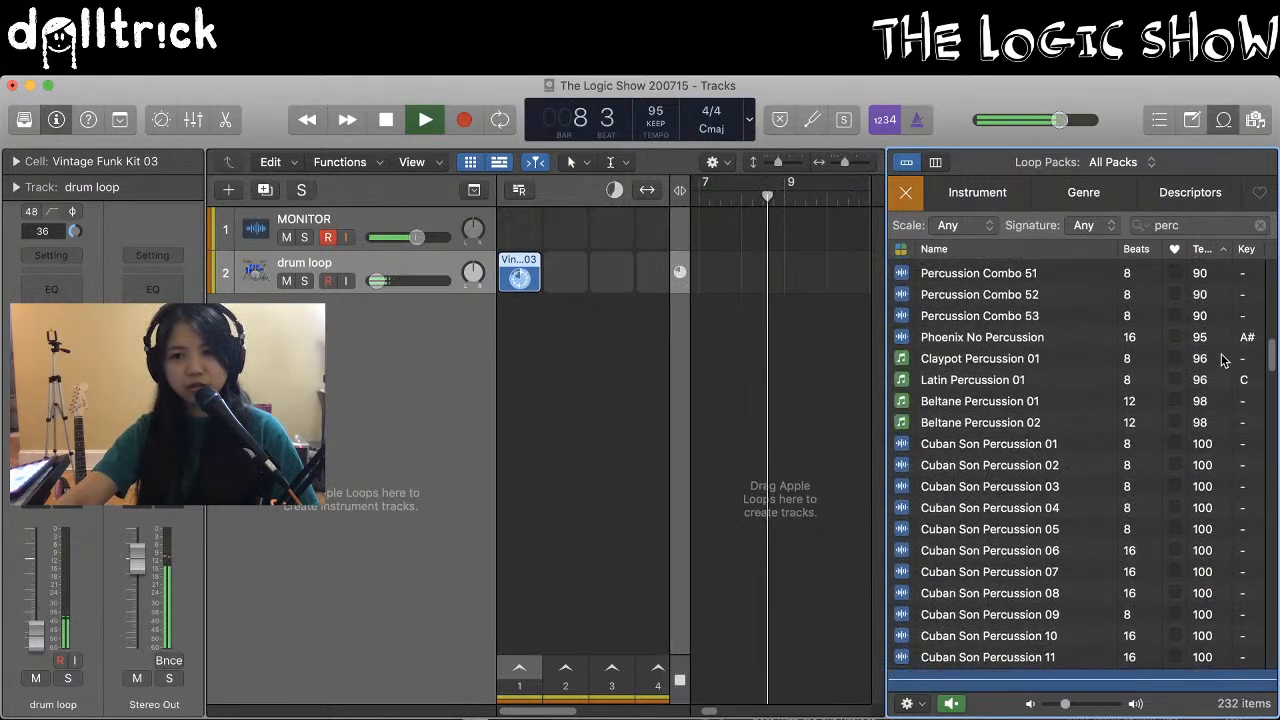
scroll(1213, 450, down, 2)
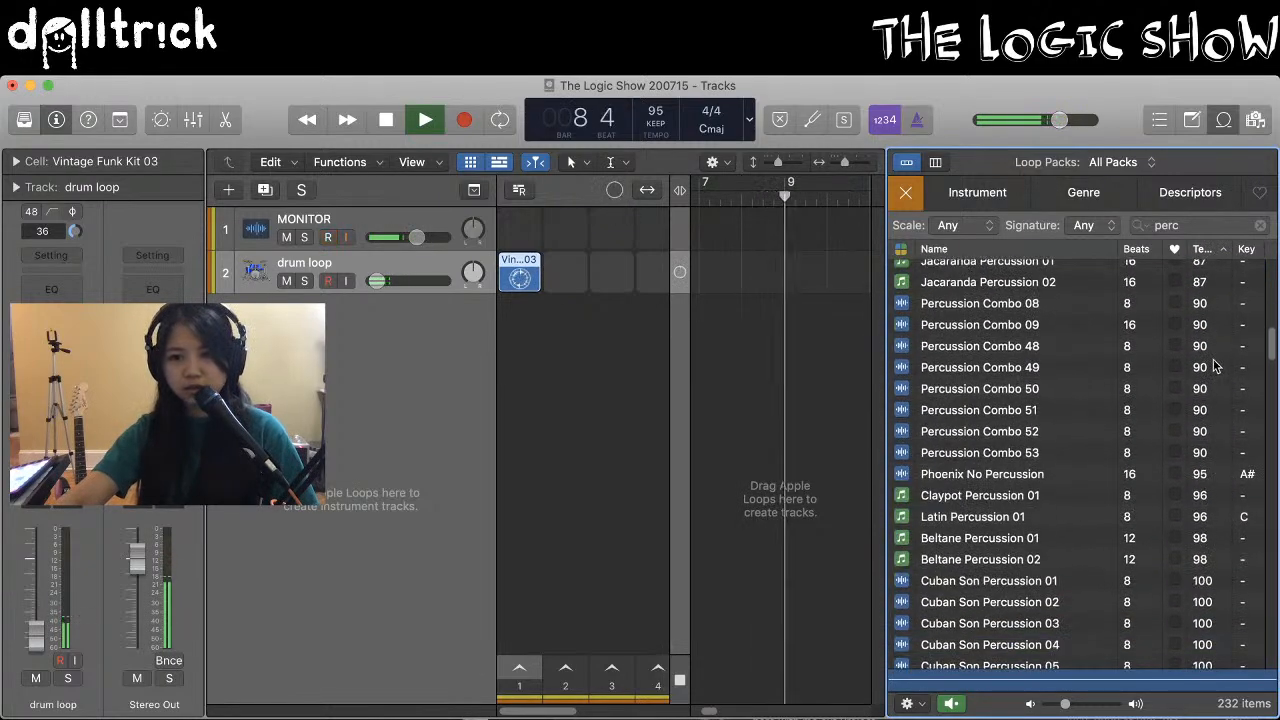
click(1213, 490)
click(1192, 456)
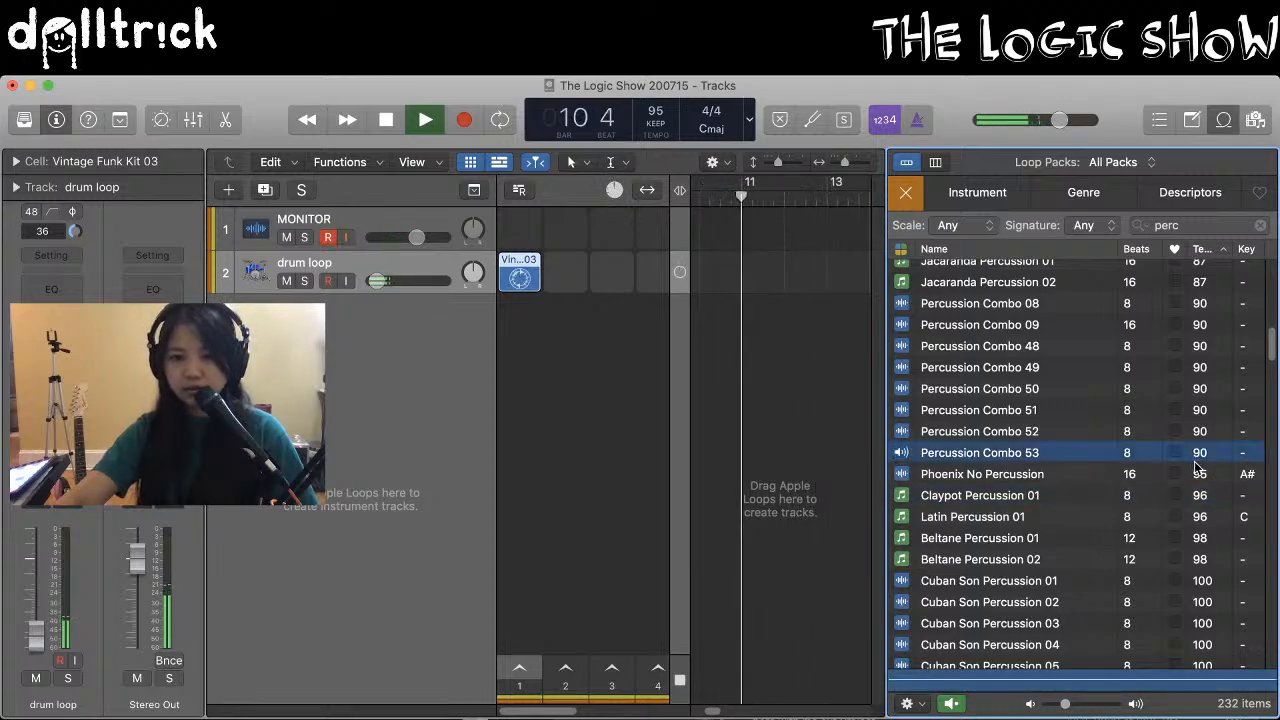
Preview the Remix Noisy Percussion 04 loop, leaving it unmarked as a favorite
scroll(1200, 540, down, 15)
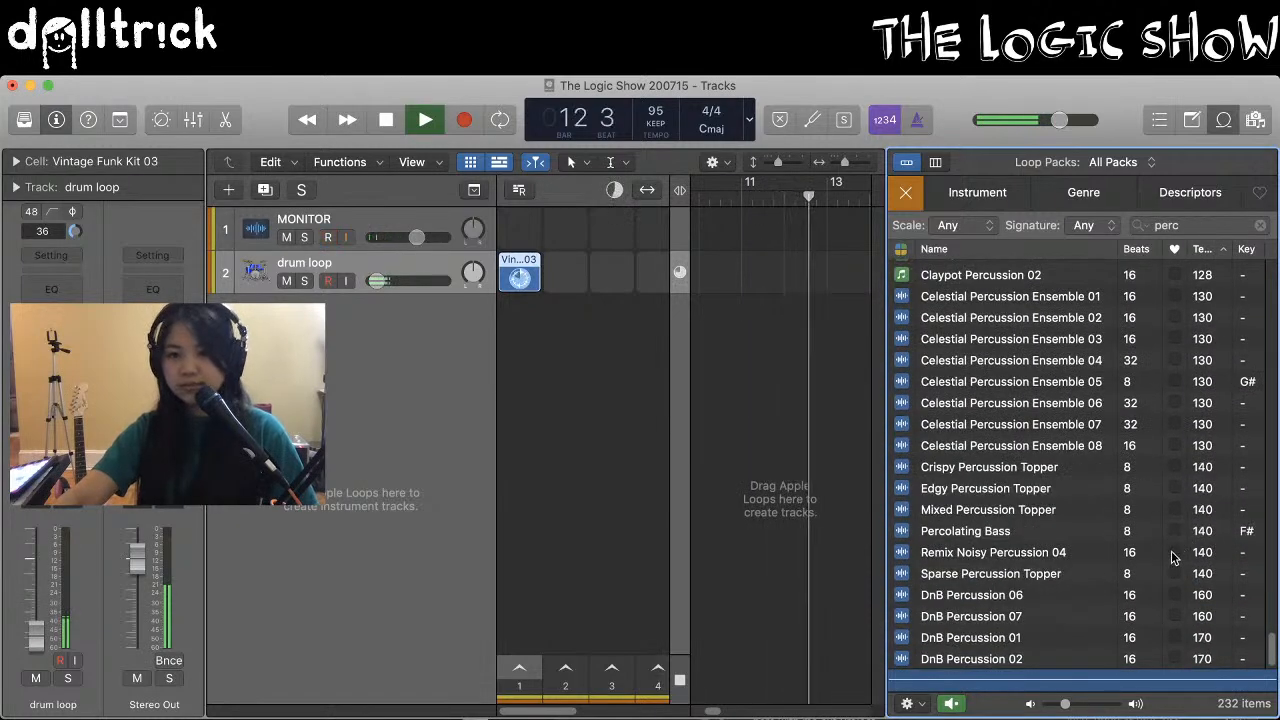
click(1175, 552)
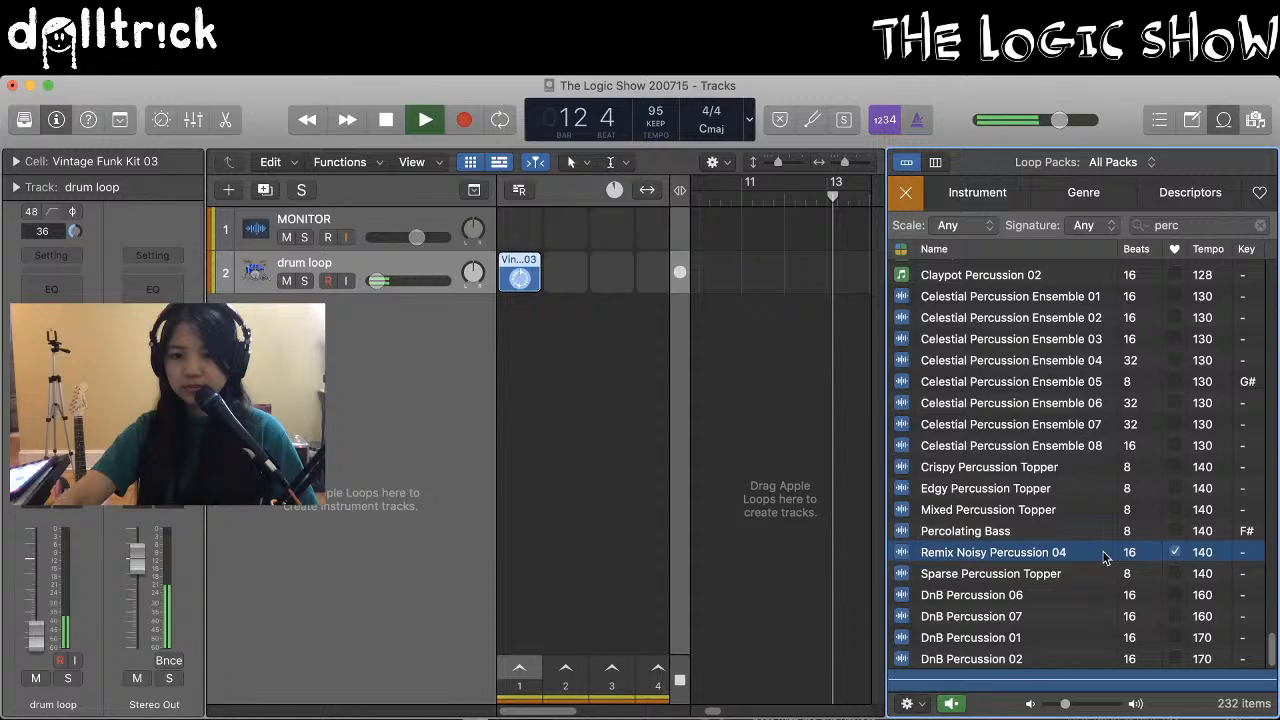
click(1175, 552)
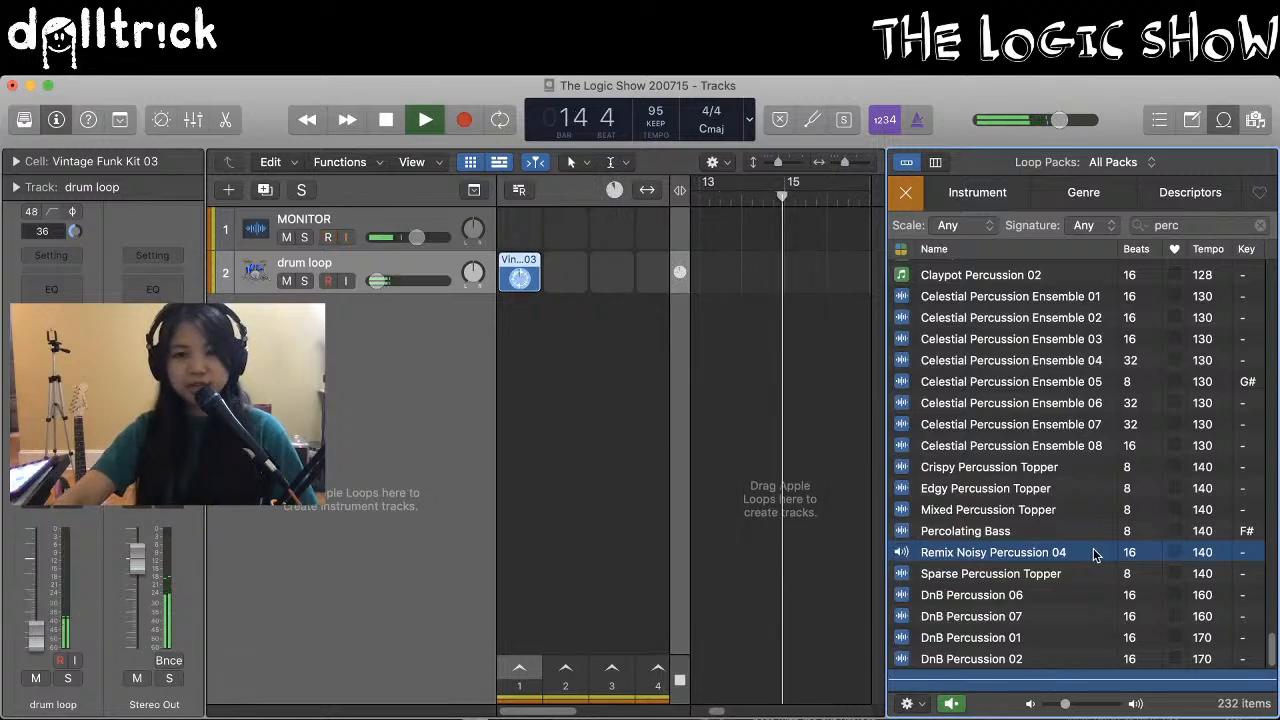
Pause playback and add the Remix Noisy Percussion 04 loop to the scene 1 cell of a new track below drum loop
key(space)
scroll(1092, 552, up, 1)
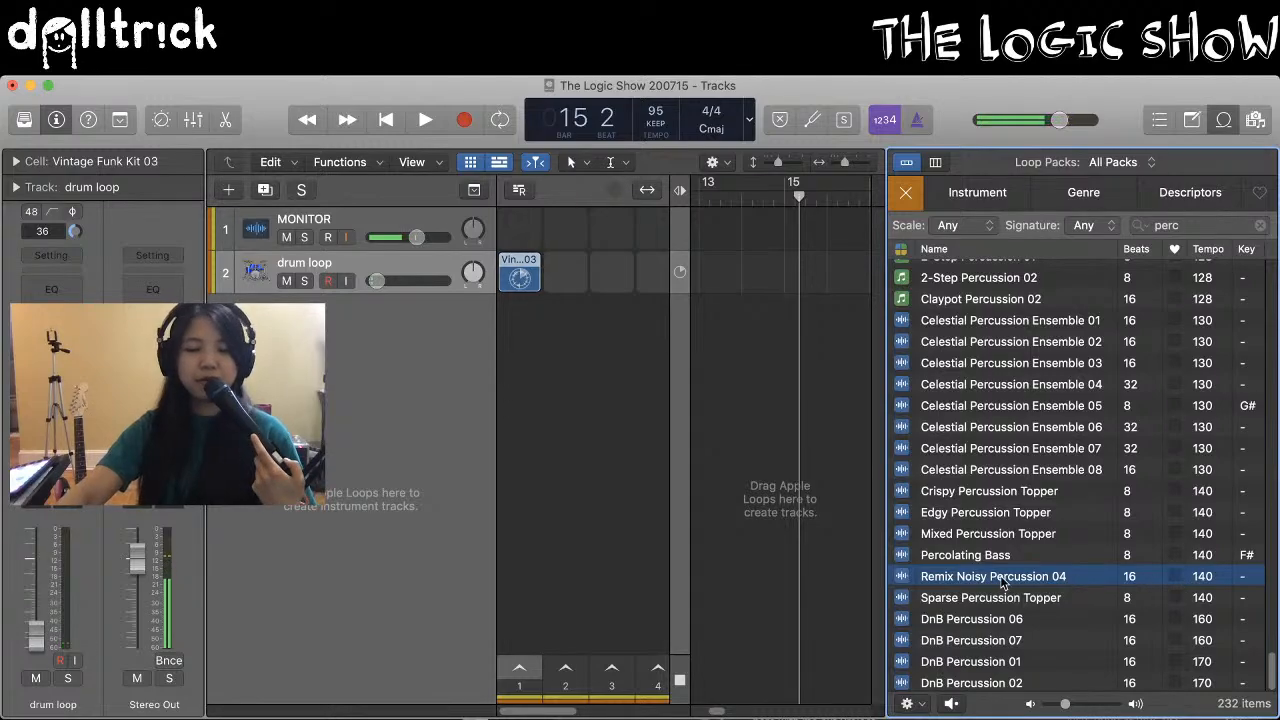
drag(935, 568, 526, 316)
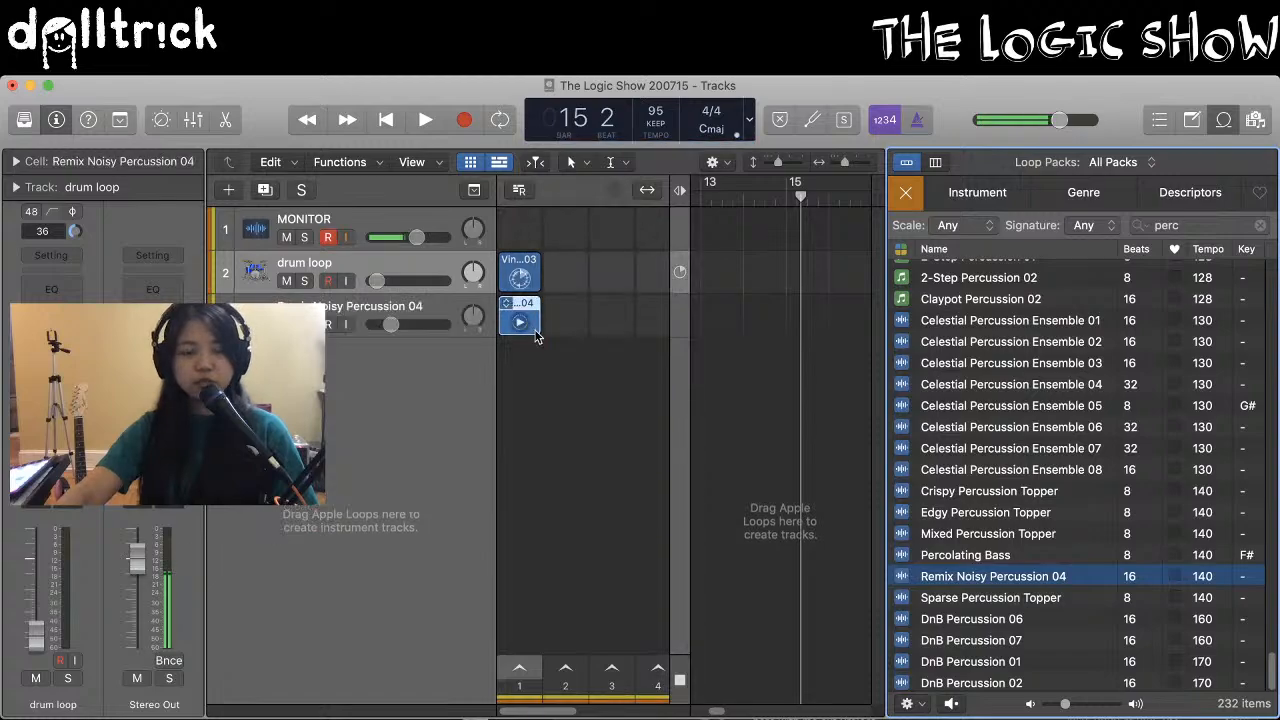
Play the Remix Noisy Percussion 04 cell with the drum loop, raising the drum loop track's volume before pausing playback
click(519, 323)
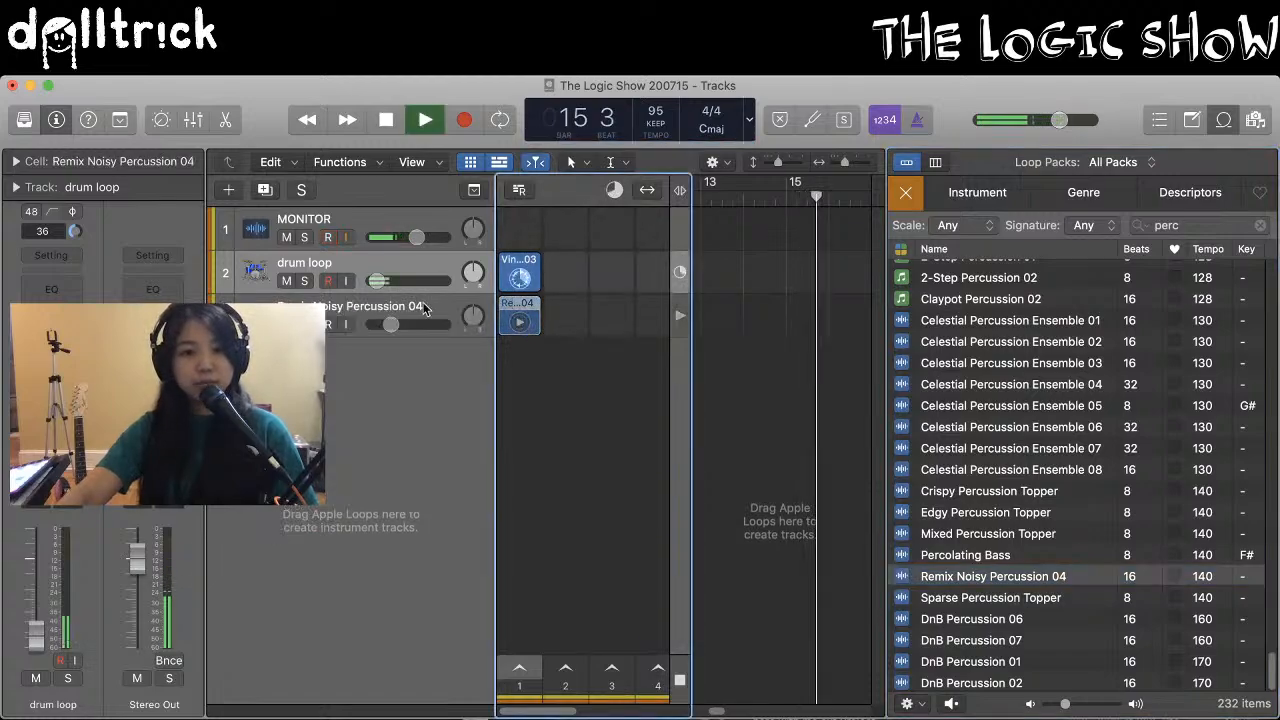
drag(379, 281, 393, 281)
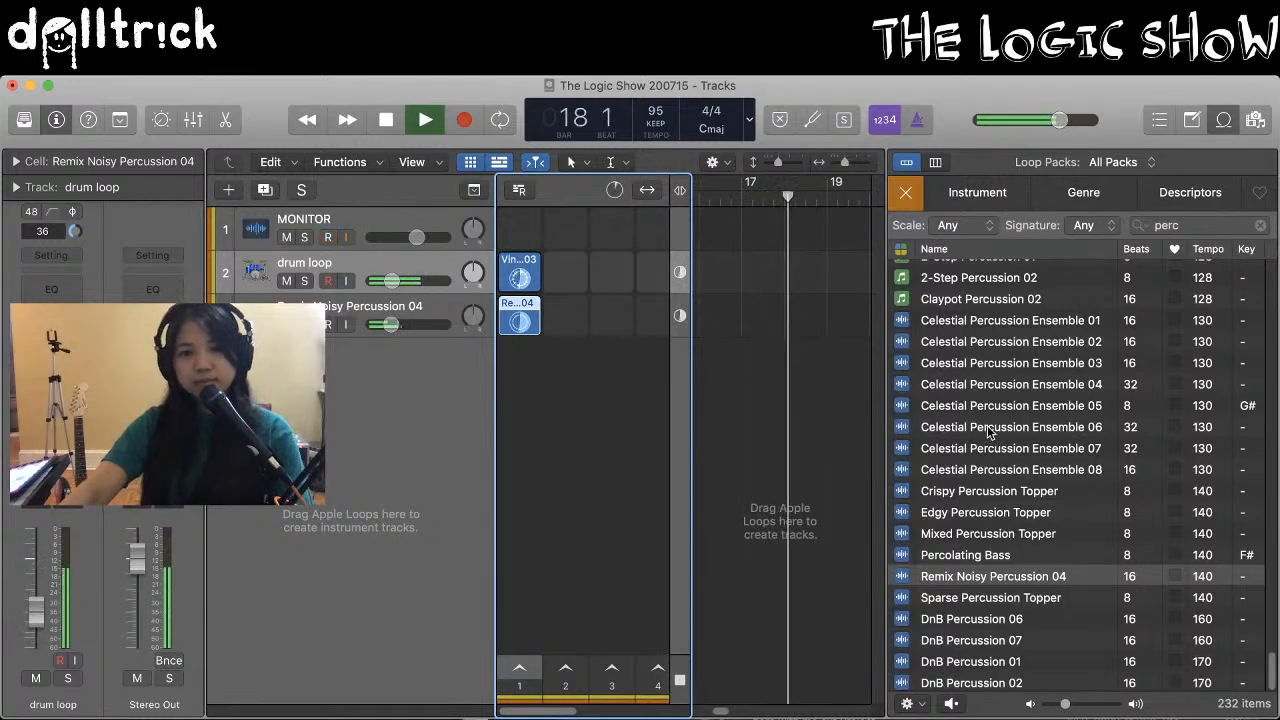
key(space)
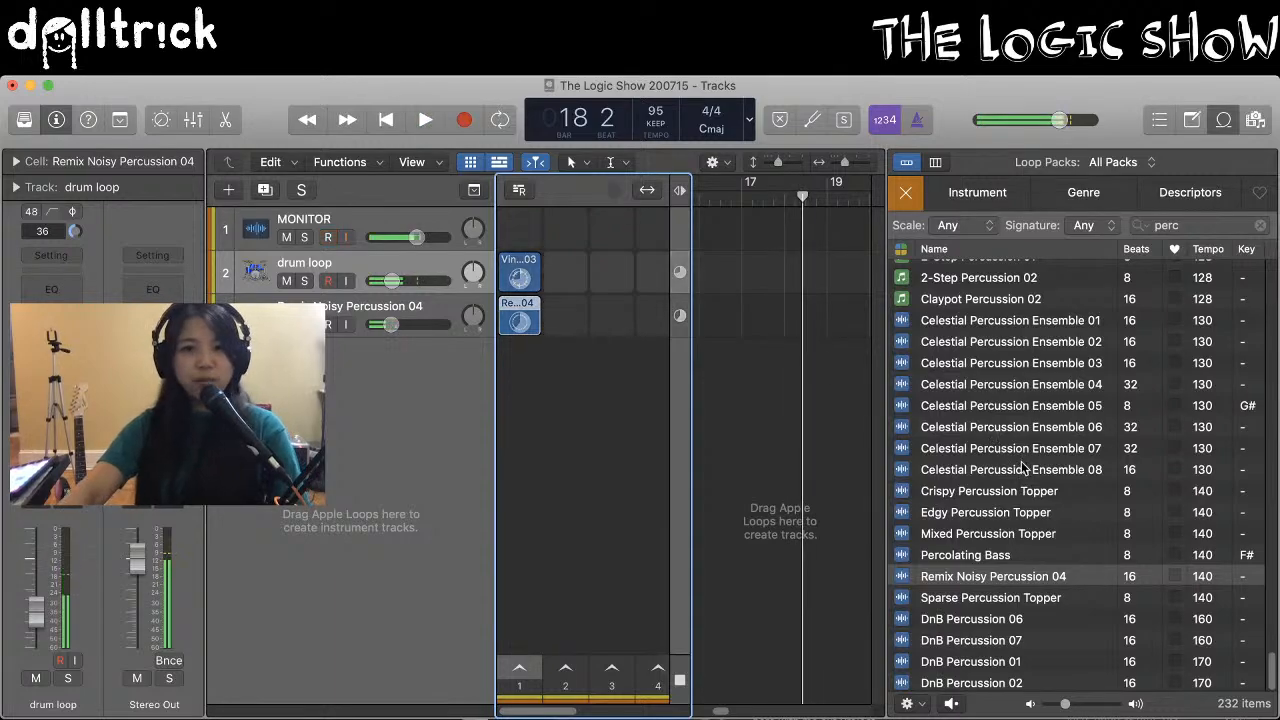
Compare audio and MIDI percussion loops by previewing Latin Roja Percussion 01, Percussion Combo 28 and Lotus Percussion 01
scroll(1019, 455, up, 2)
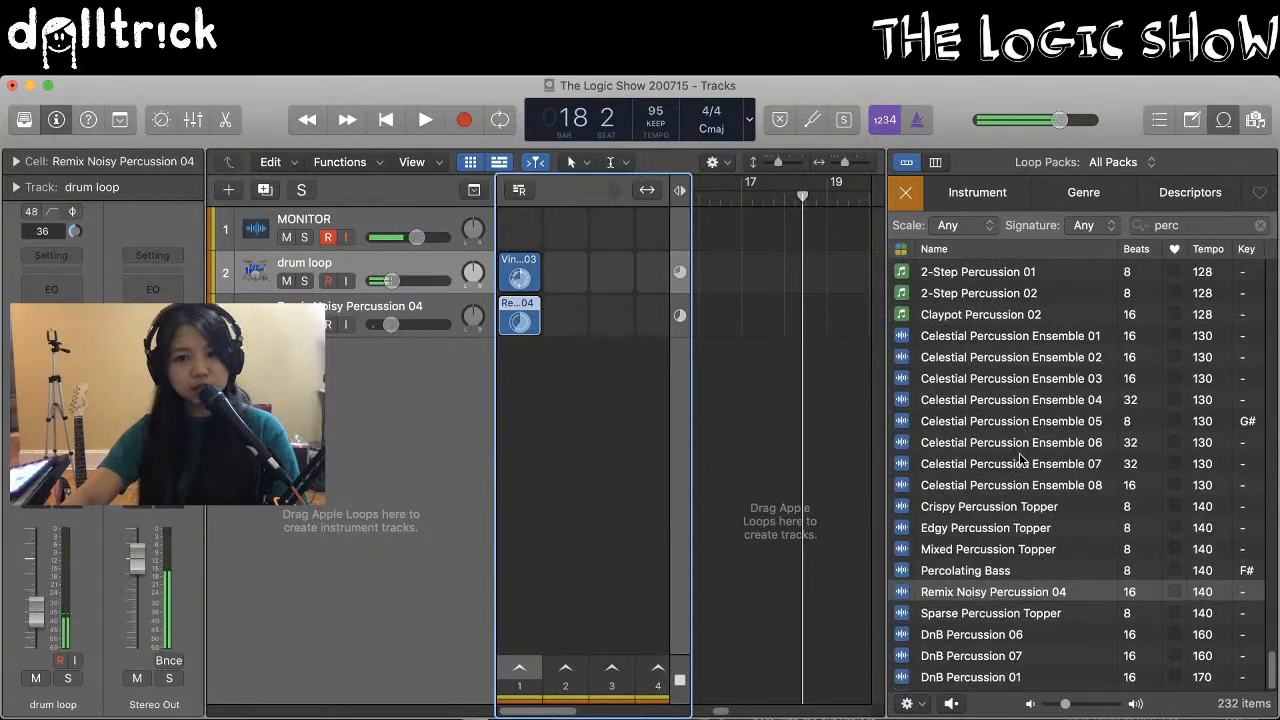
scroll(1019, 465, up, 2)
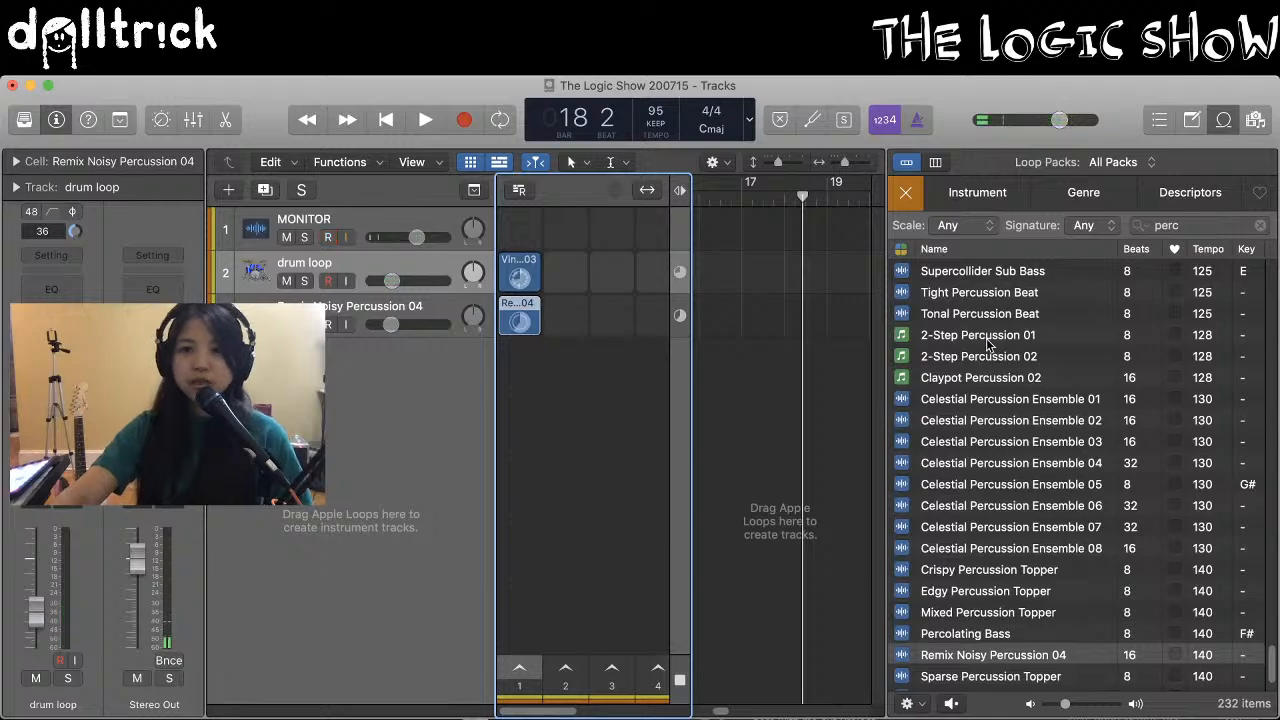
scroll(1012, 378, down, 3)
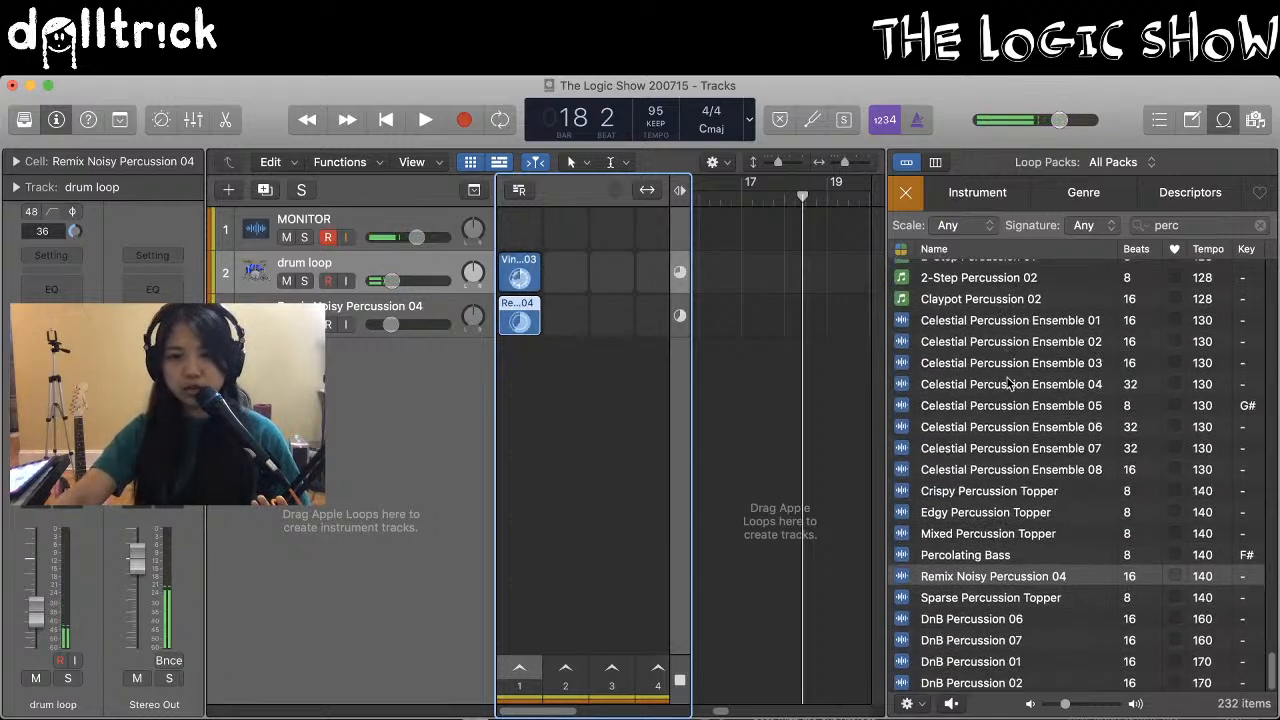
scroll(1012, 382, up, 10)
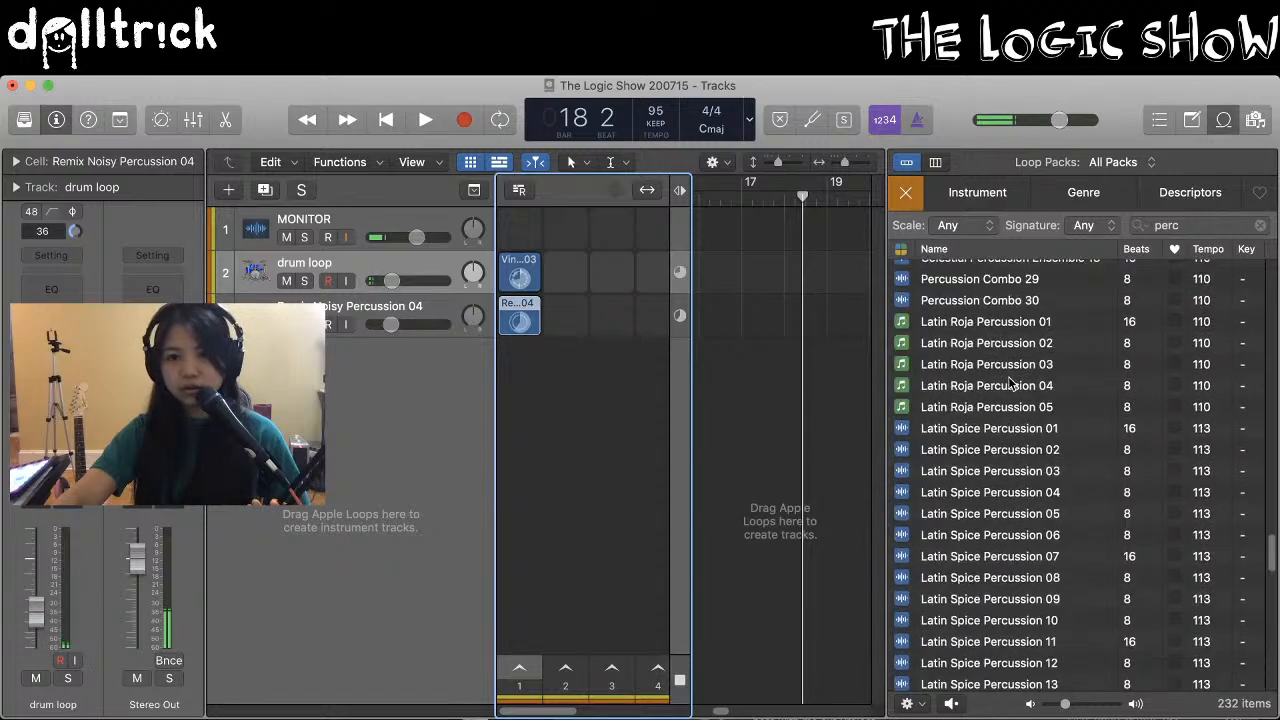
click(962, 326)
scroll(995, 390, up, 5)
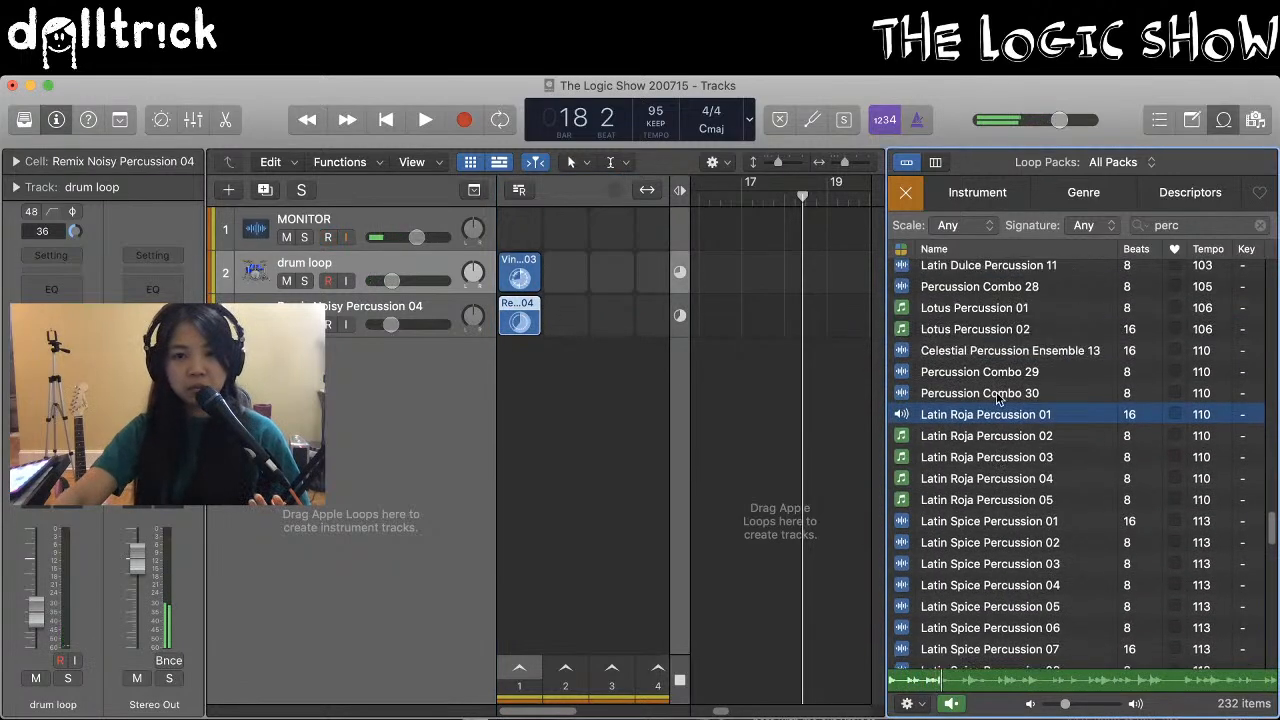
click(958, 330)
click(960, 342)
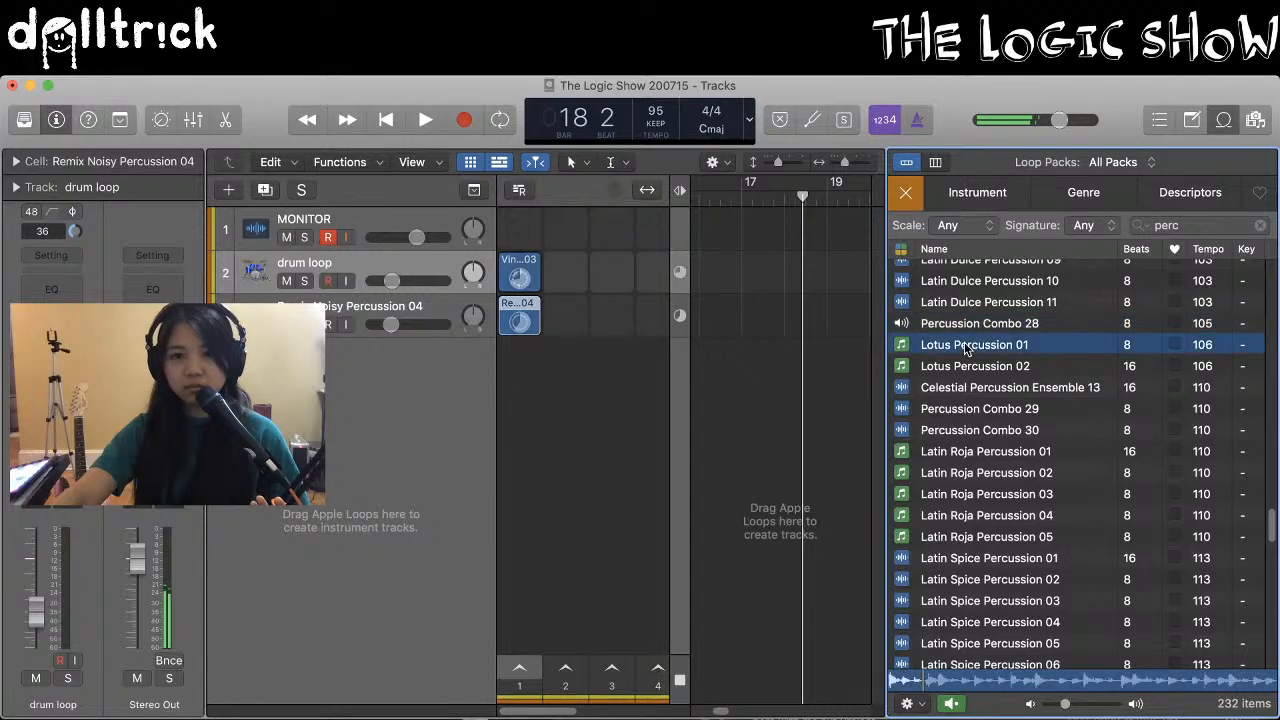
Preview Jacaranda Percussion 01 from the slower MIDI loops and look through the faster percussion loops for another candidate
scroll(985, 390, up, 15)
scroll(983, 390, up, 20)
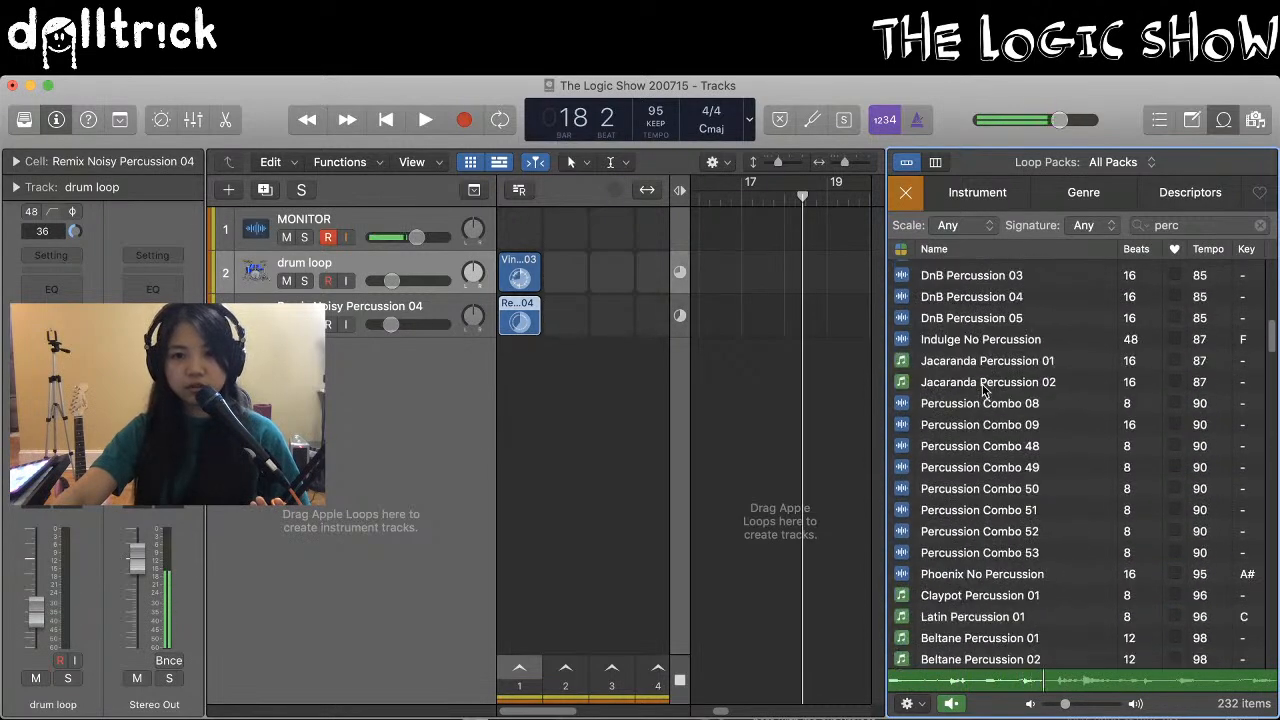
scroll(983, 390, down, 10)
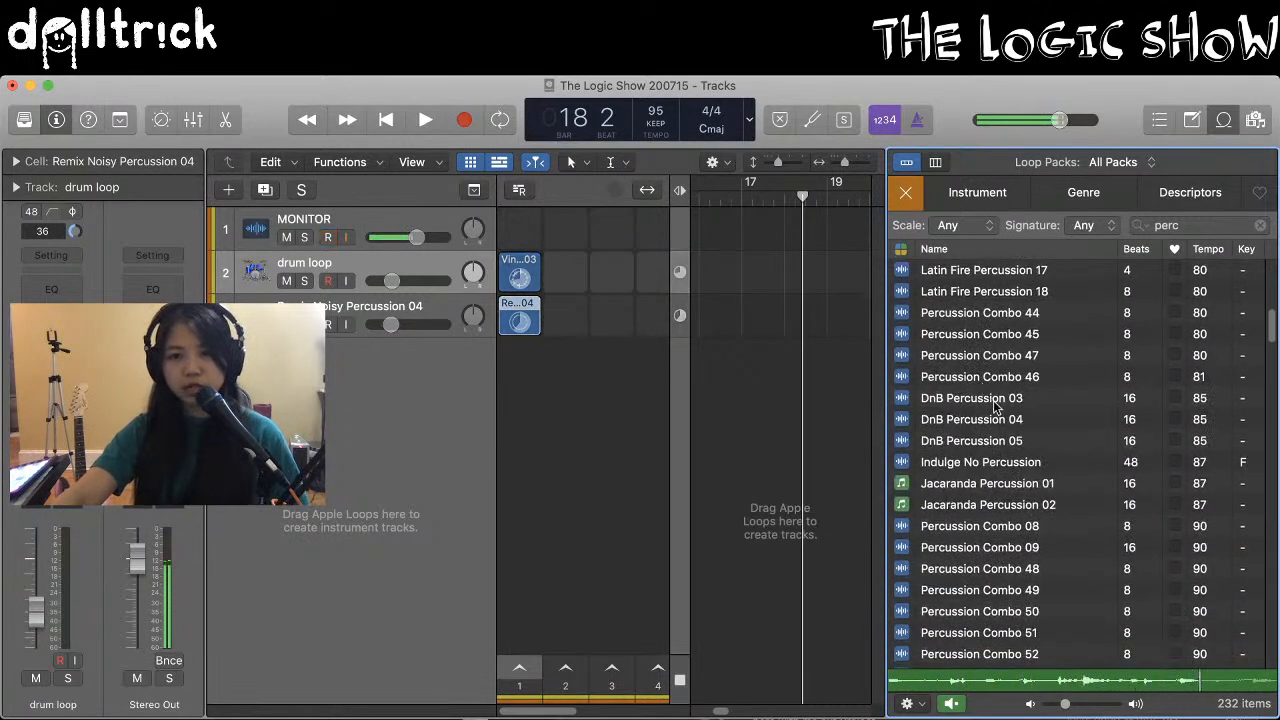
click(1030, 504)
click(1006, 485)
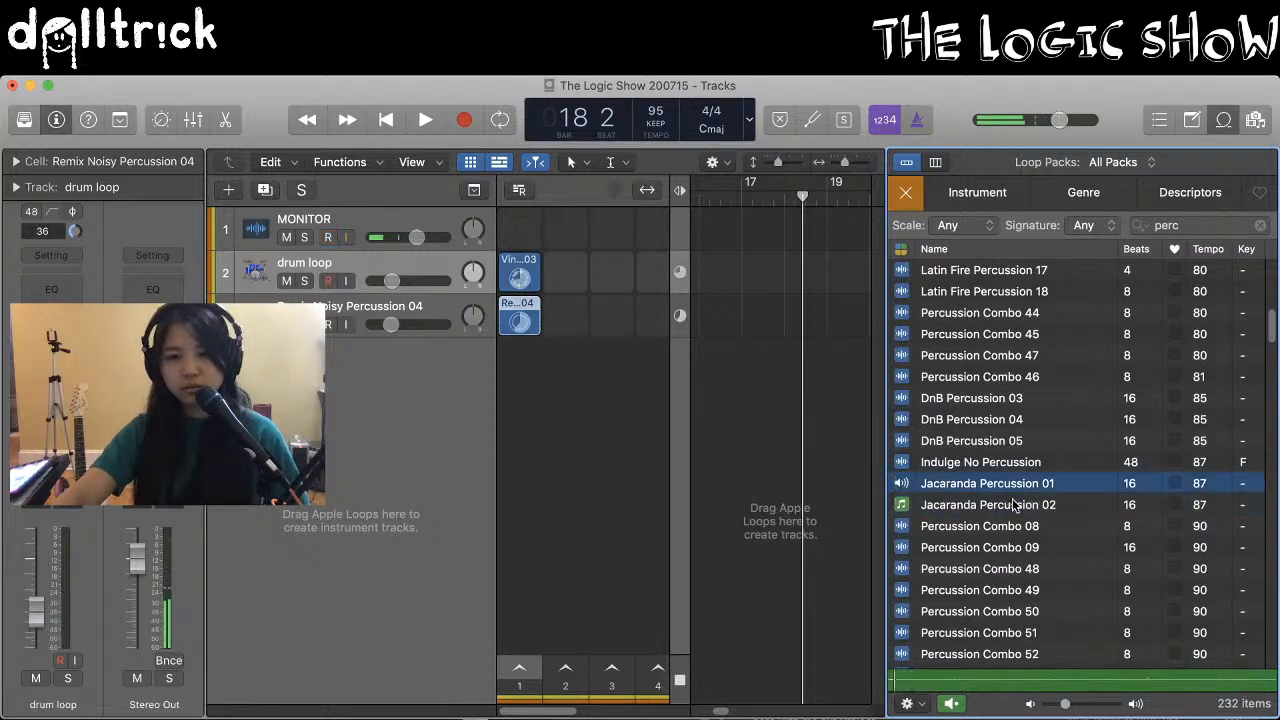
scroll(1013, 511, down, 15)
scroll(1008, 530, up, 3)
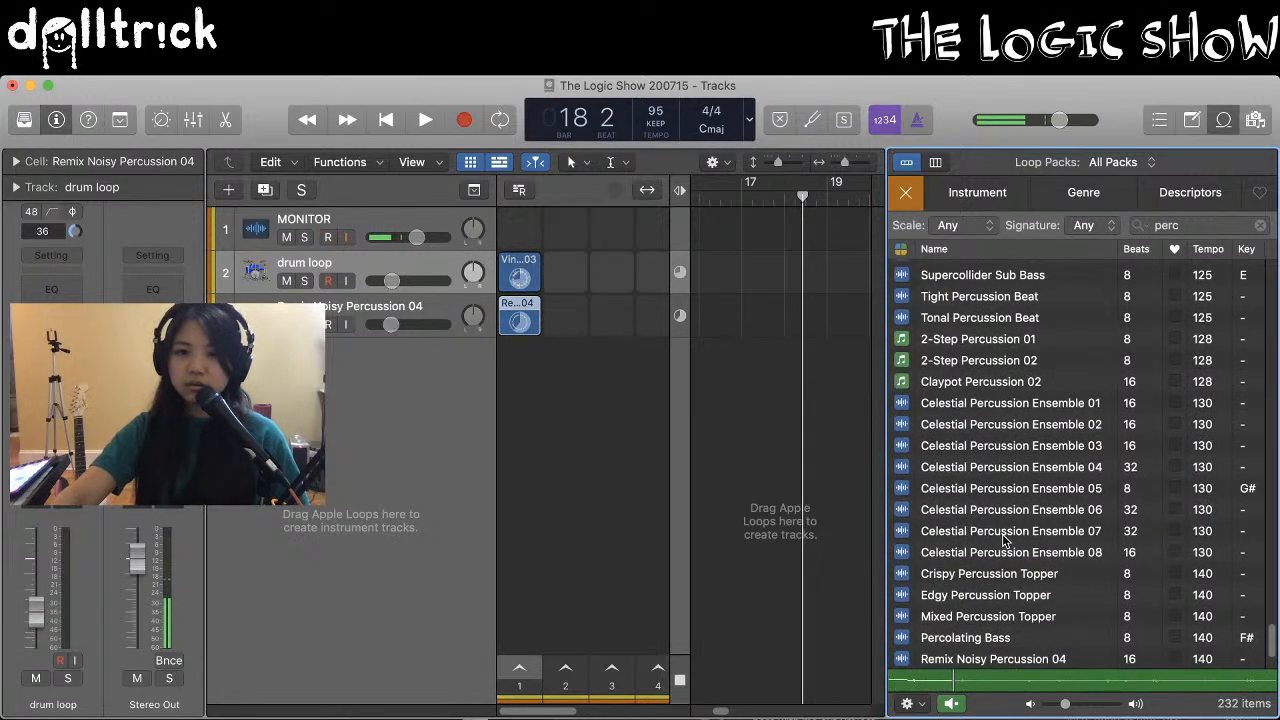
Preview 2-Step Percussion 02 and 01, and add 2-Step Percussion 01 to the scene 1 cell of a new track below Remix Noisy Percussion 04
click(969, 358)
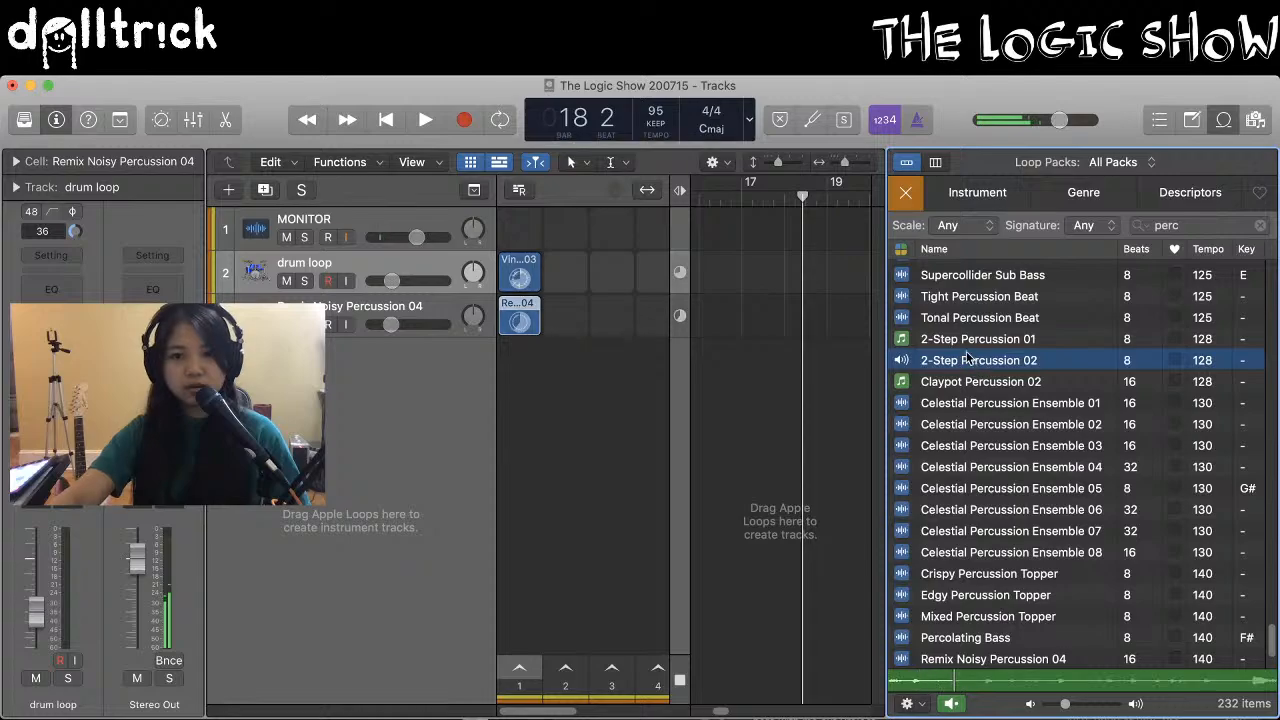
click(966, 340)
scroll(1030, 475, up, 7)
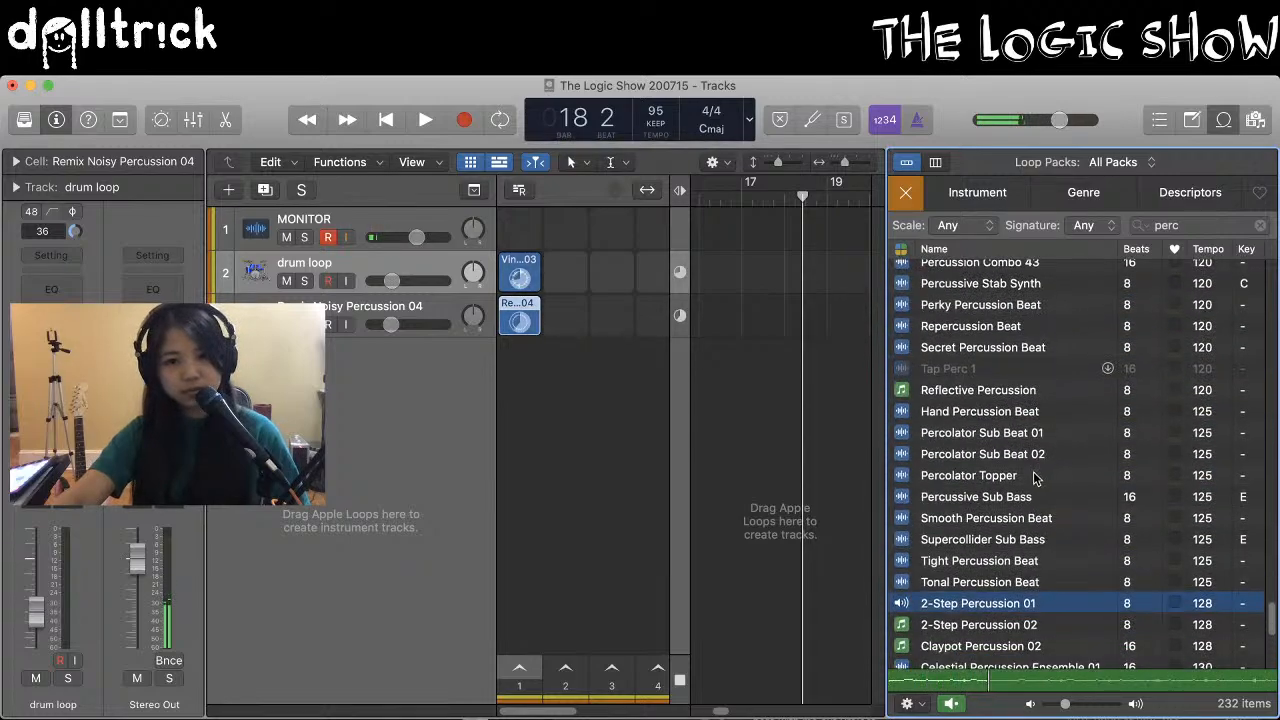
scroll(1020, 510, down, 2)
drag(767, 541, 519, 363)
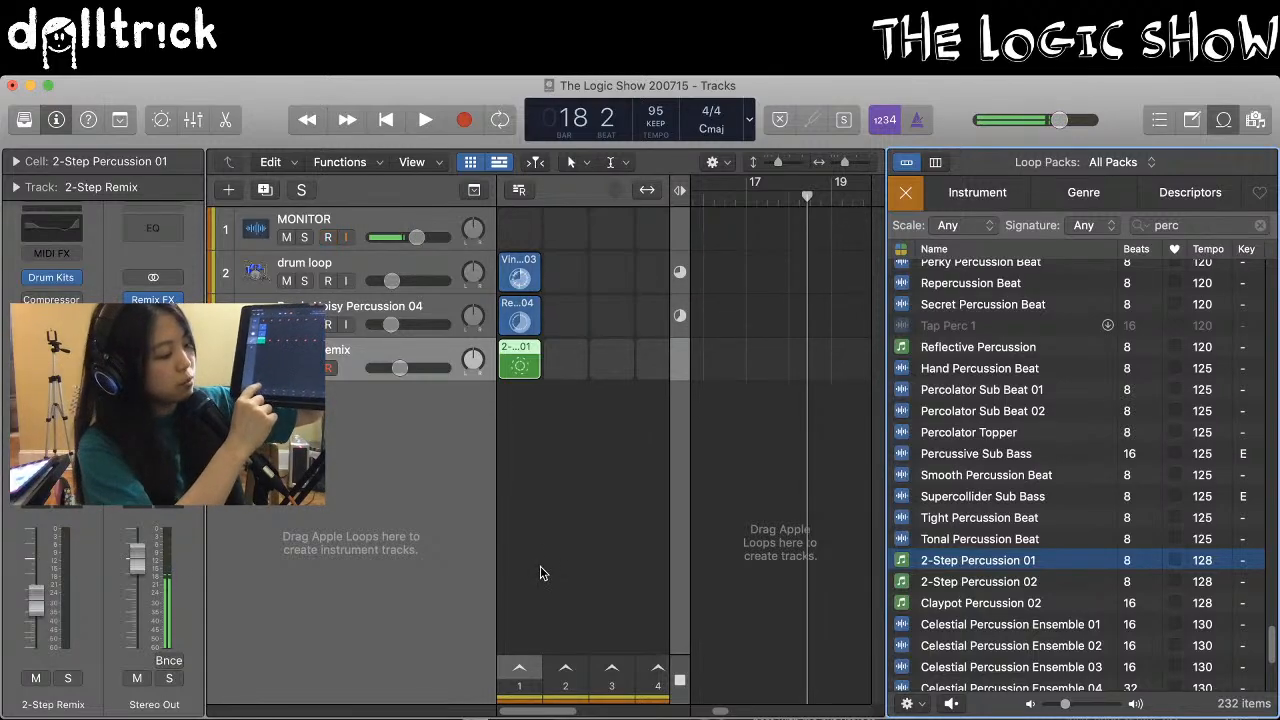
Play the 2-Step Percussion 01 cell together with the other loops, pause playback and close the Loop Browser
key(space)
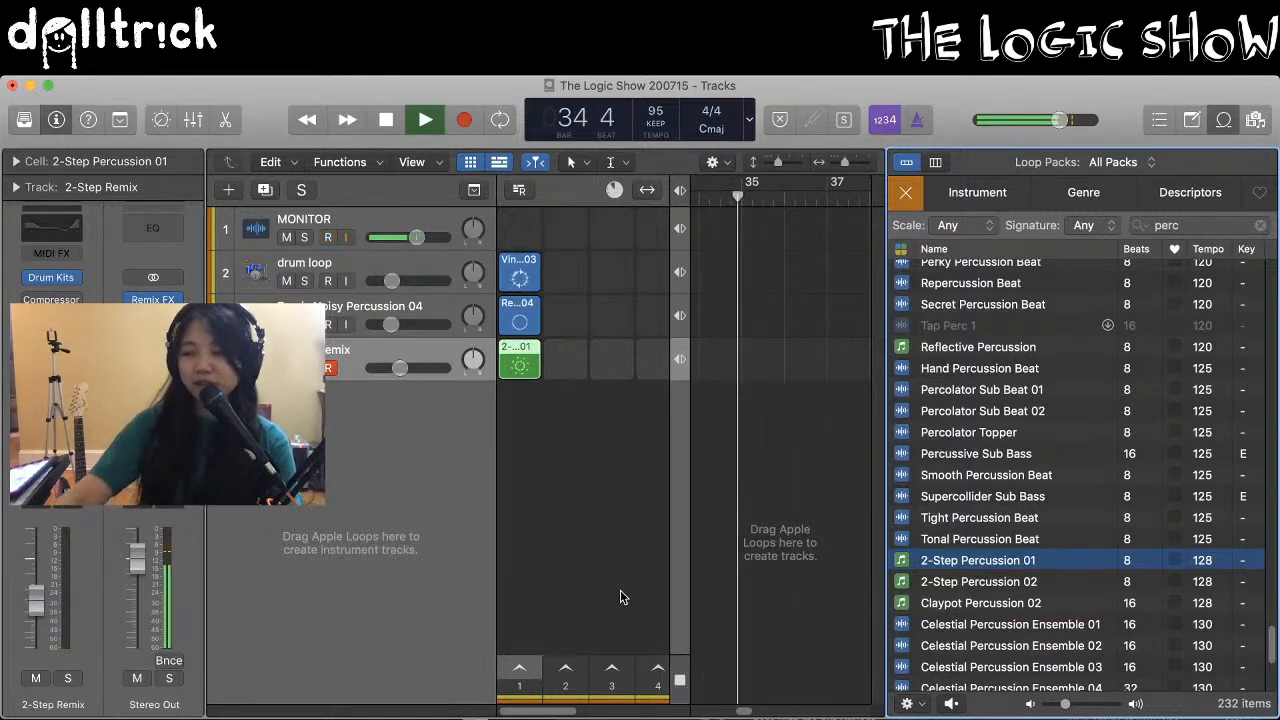
key(space)
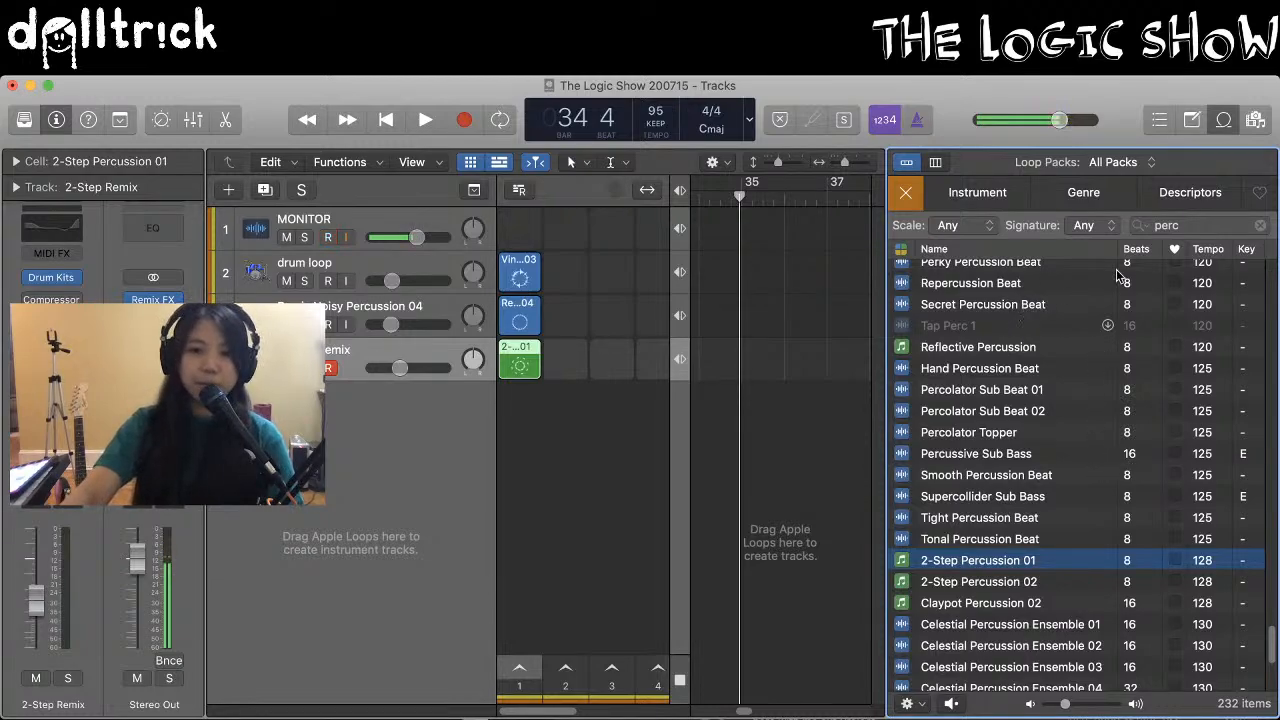
click(1180, 225)
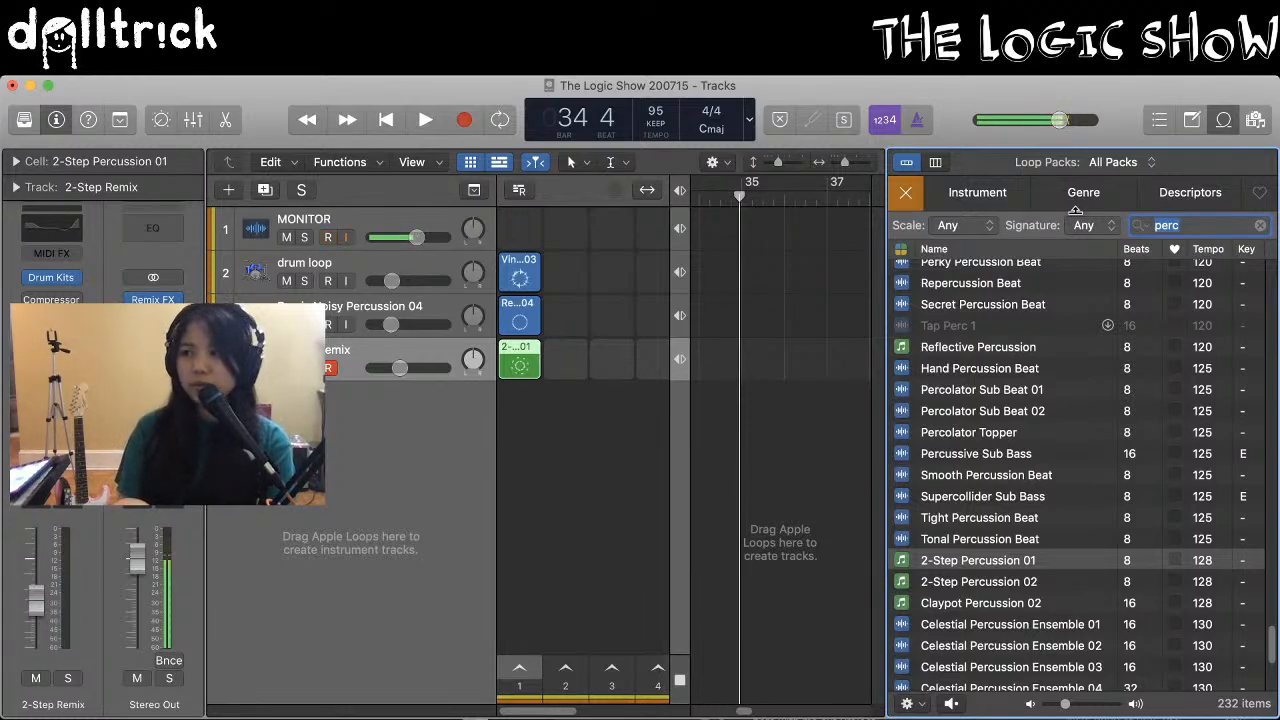
click(1222, 118)
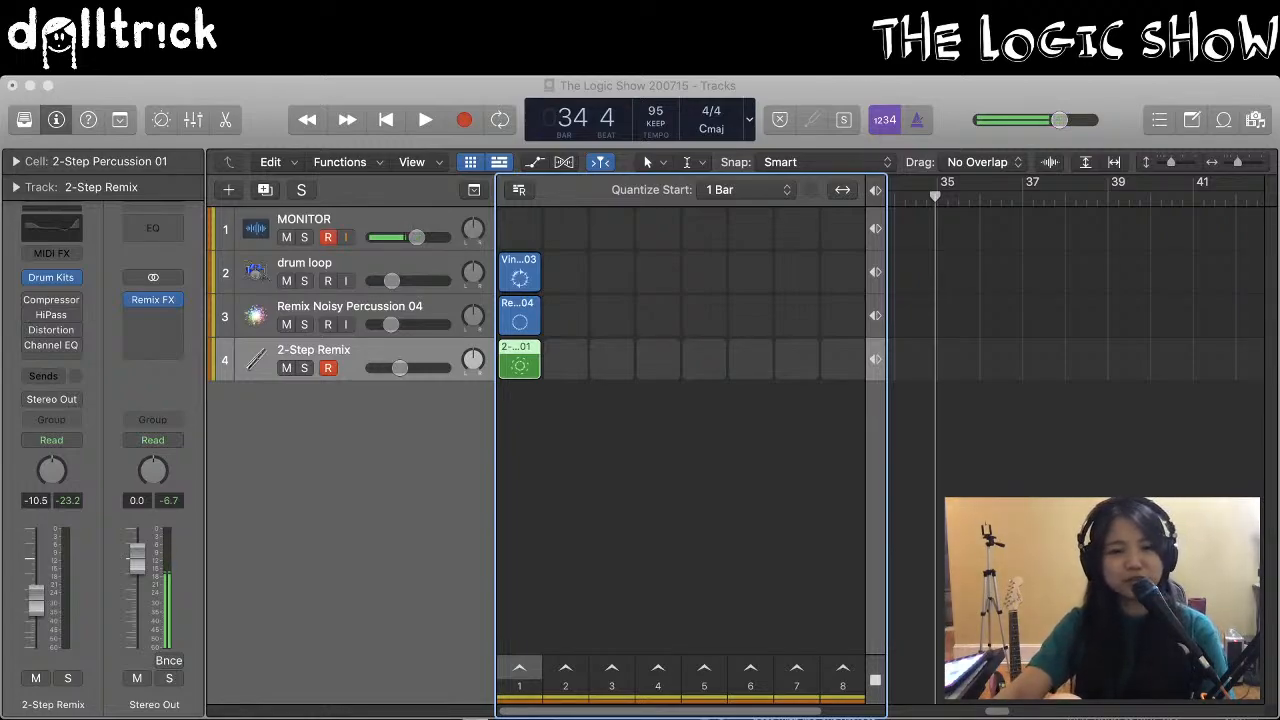
Show the Library and rename the Remix Noisy Percussion 04 track as perc noisy
click(89, 92)
click(26, 118)
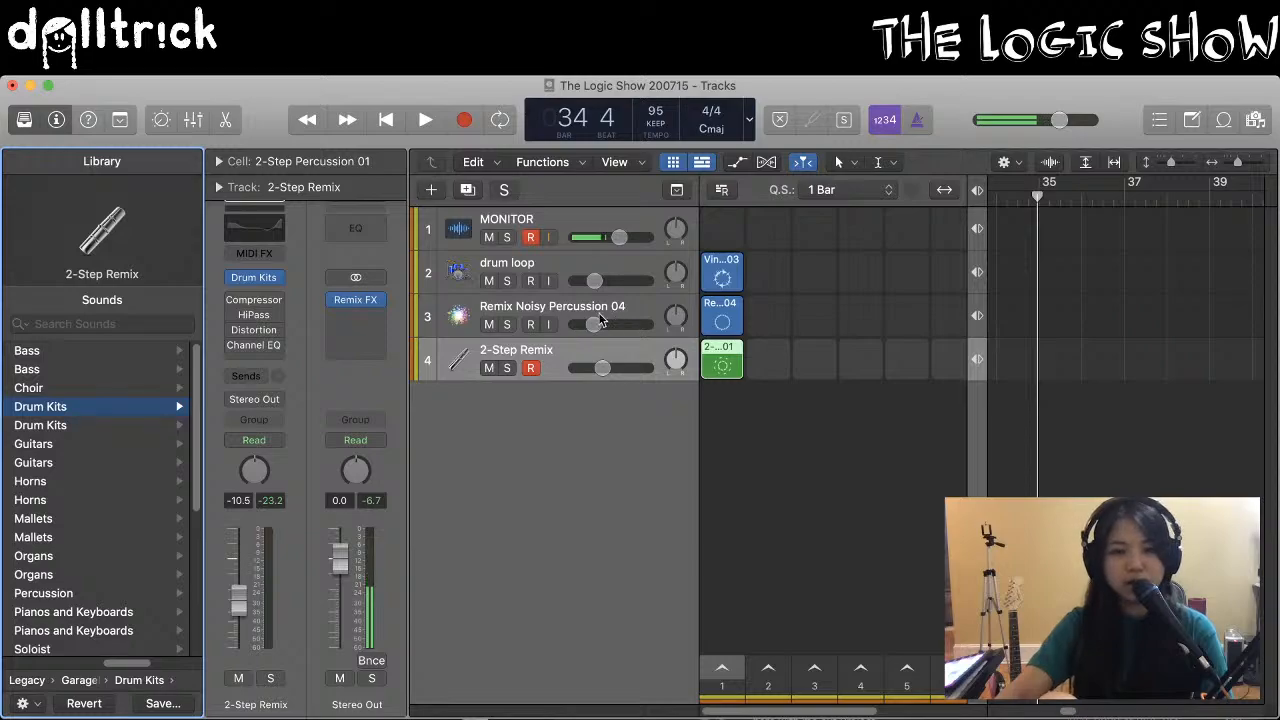
double_click(569, 303)
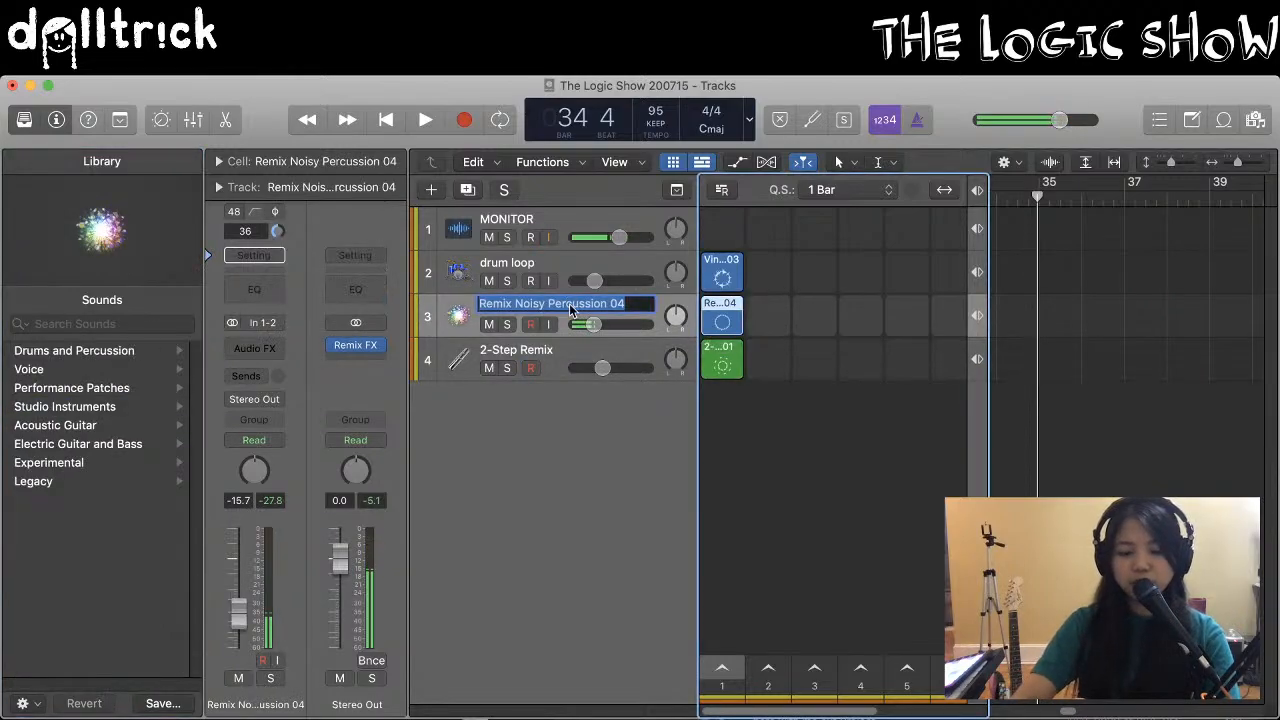
text(perc )
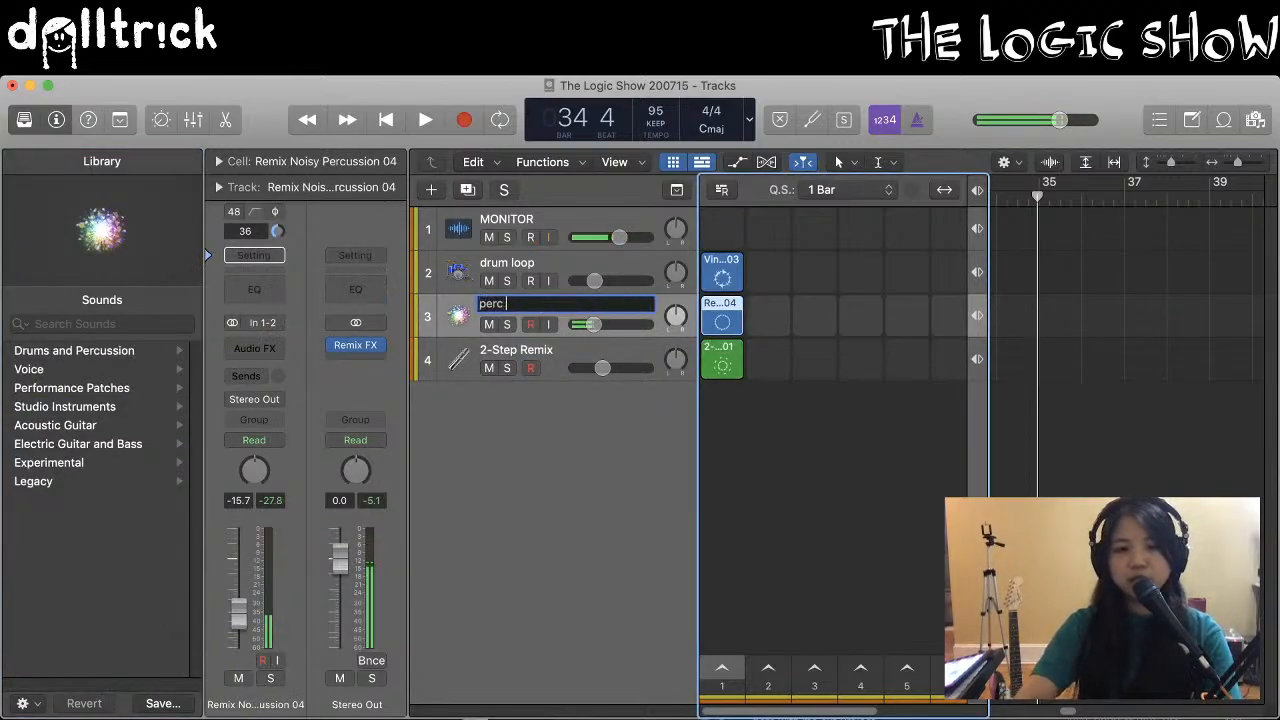
text(noisy)
Rename the 2-Step Remix track as perc hats
click(530, 350)
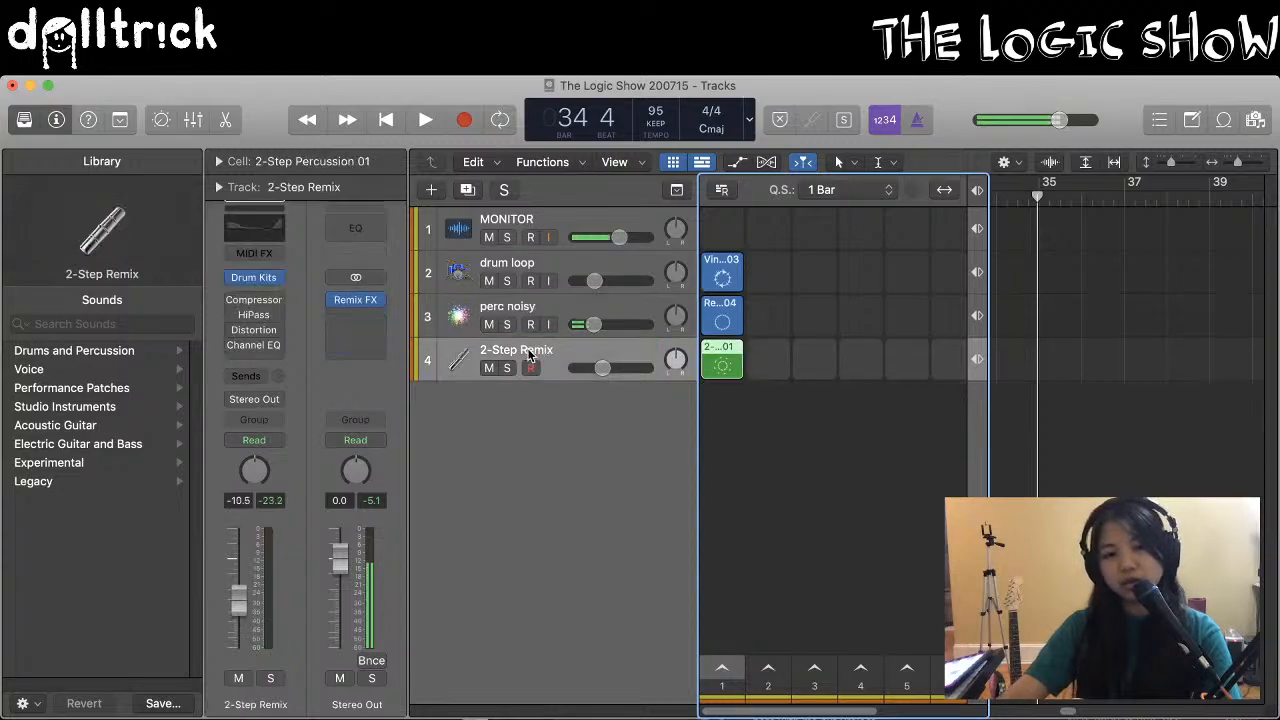
double_click(528, 347)
text(p)
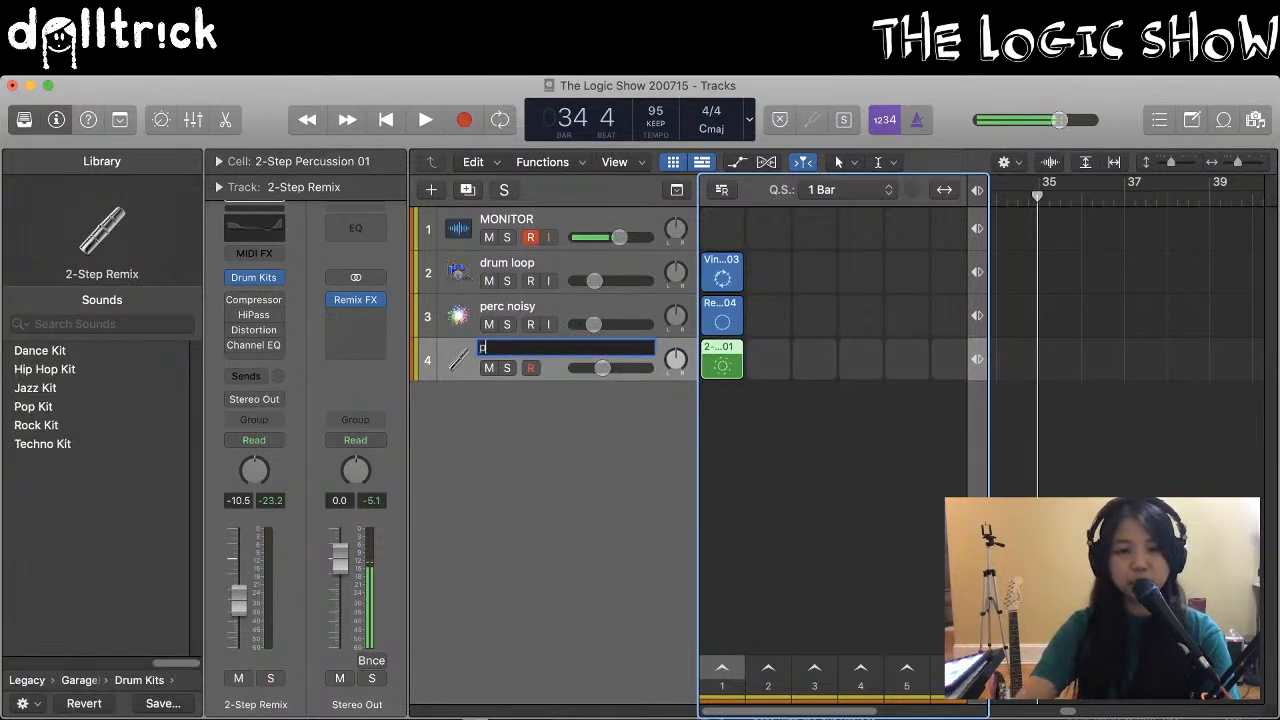
text(erc hats)
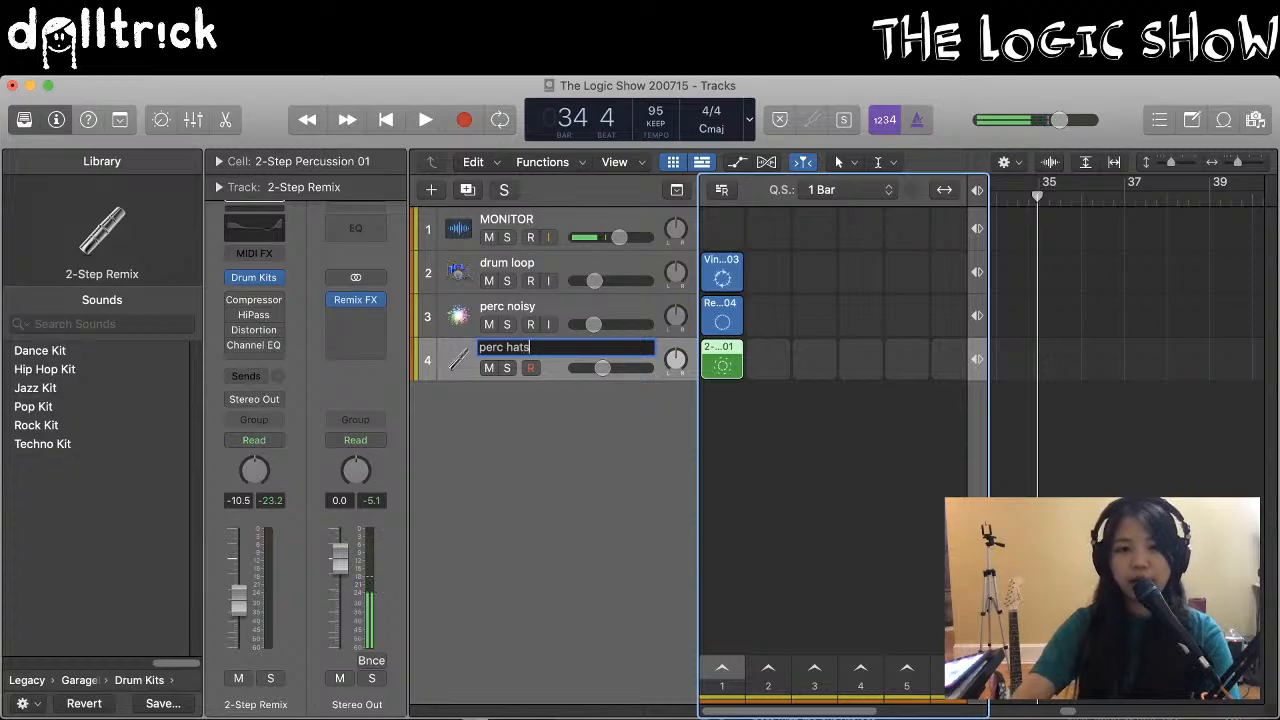
key(Return)
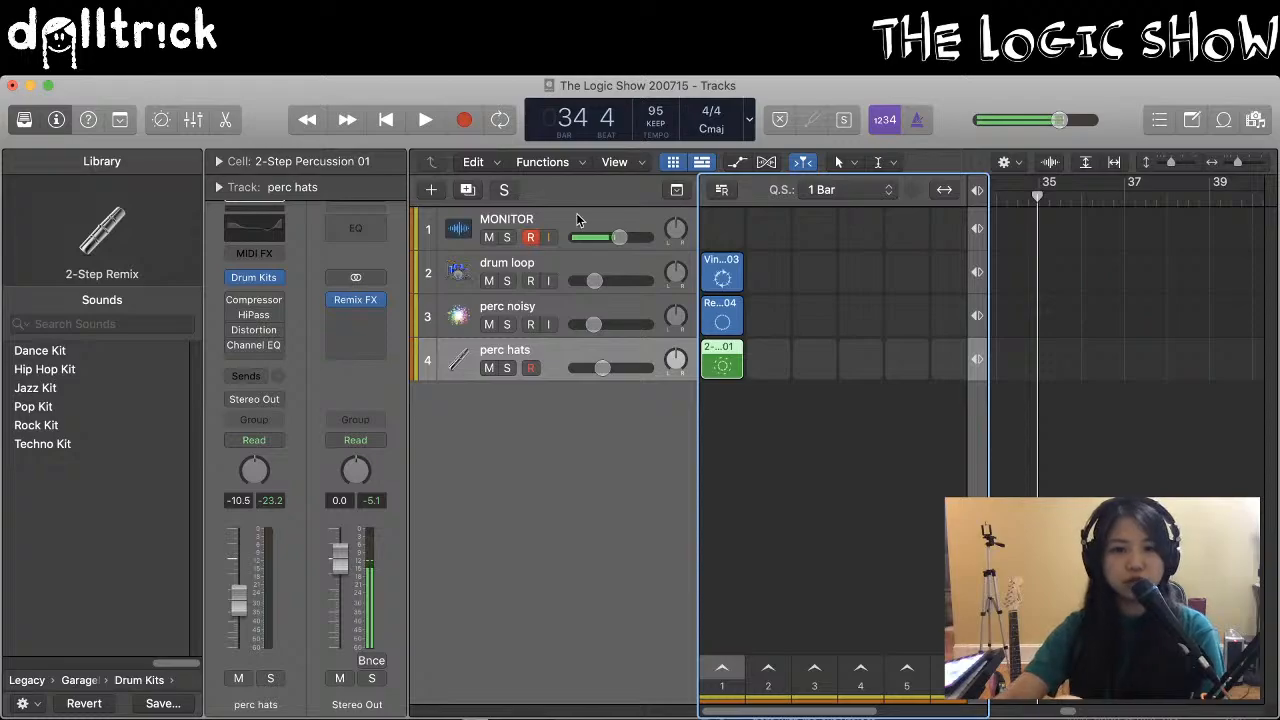
Create one software instrument track with the ES M (Monophonic Synth) as its instrument, instead of ES2
click(433, 190)
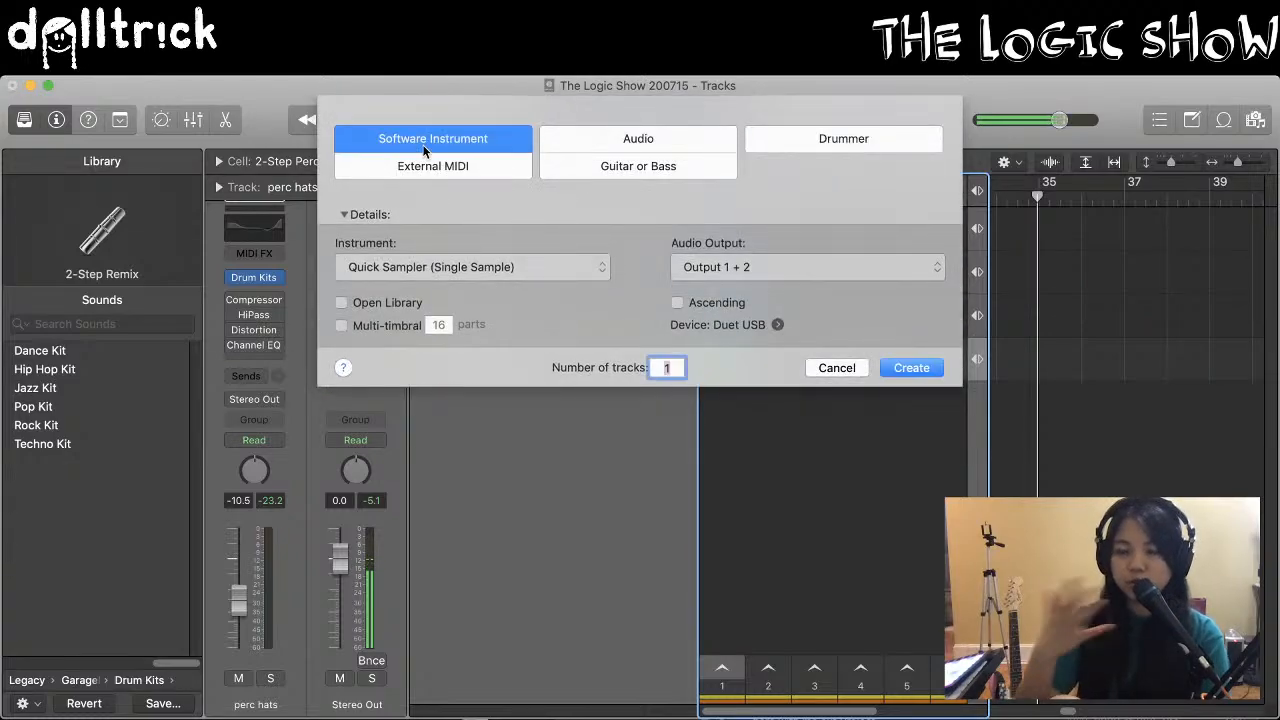
click(494, 269)
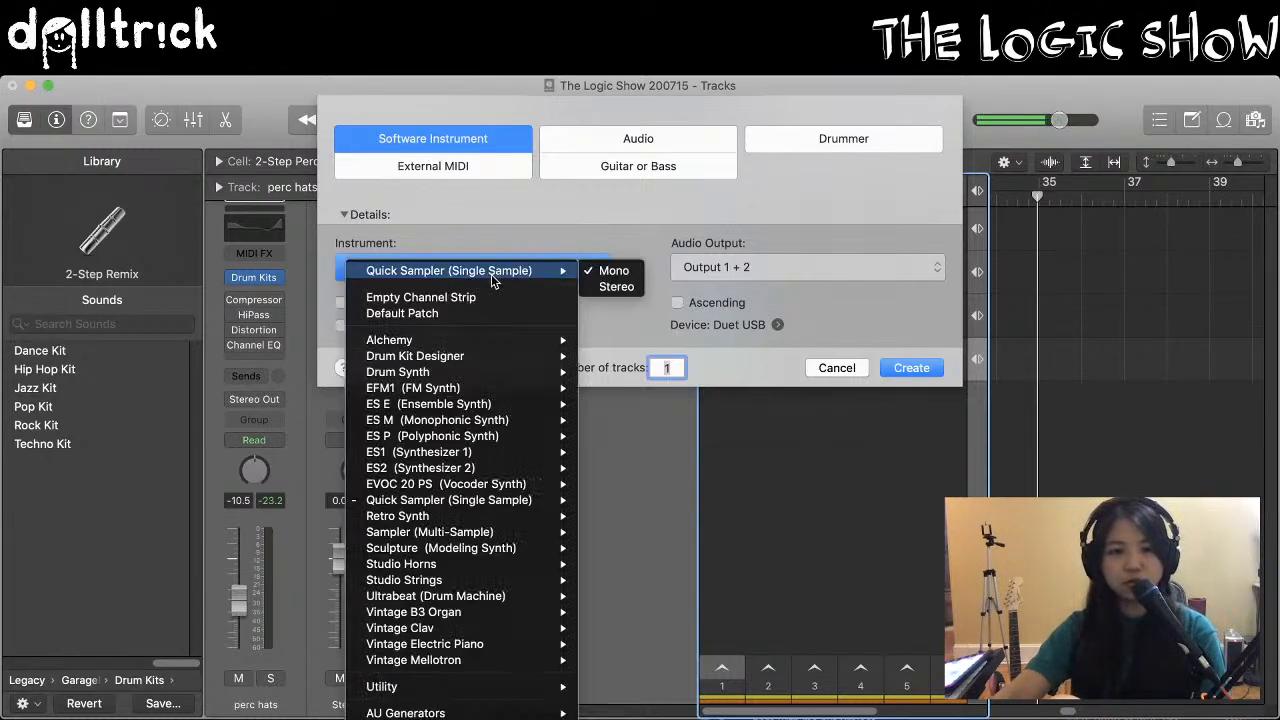
mouse_move(491, 421)
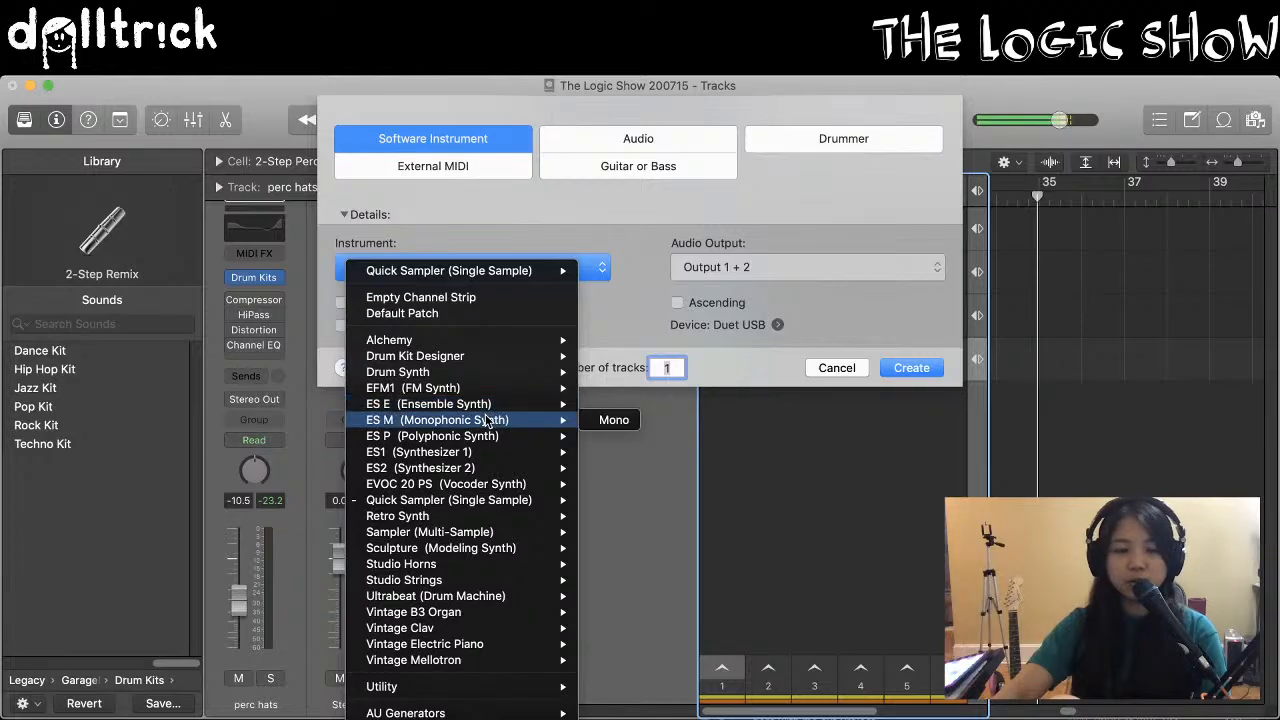
mouse_move(497, 468)
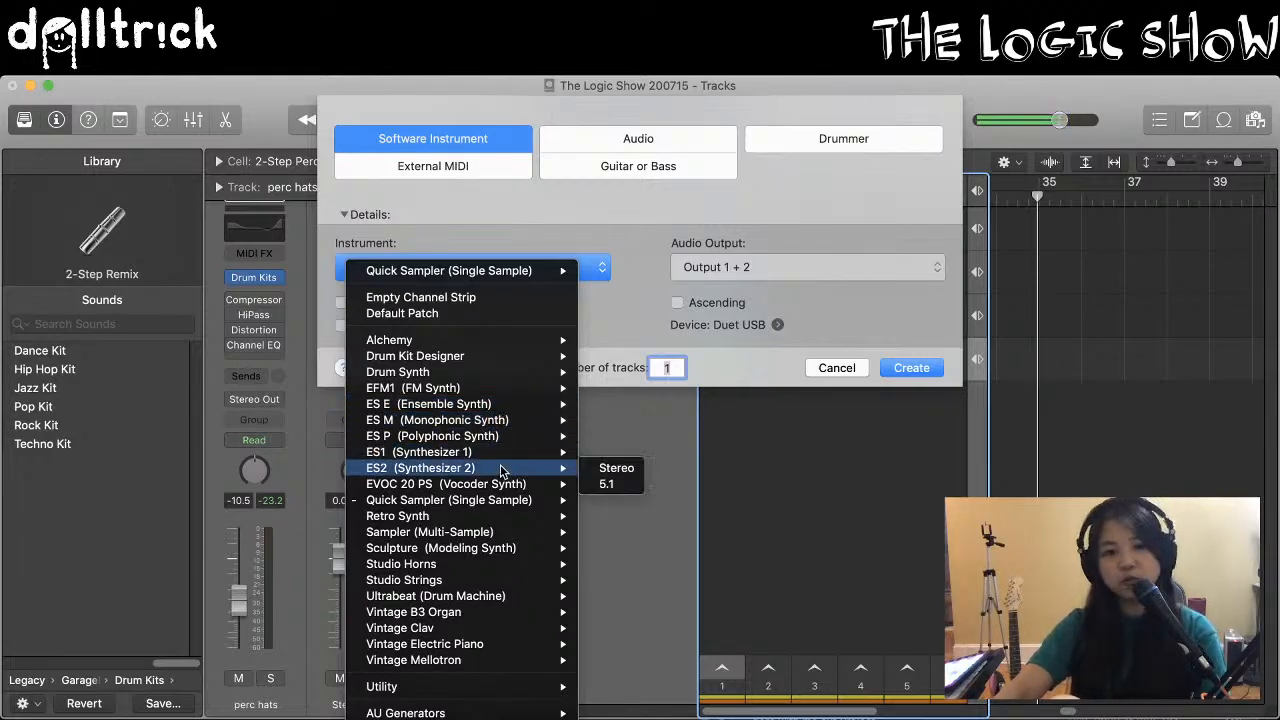
click(591, 472)
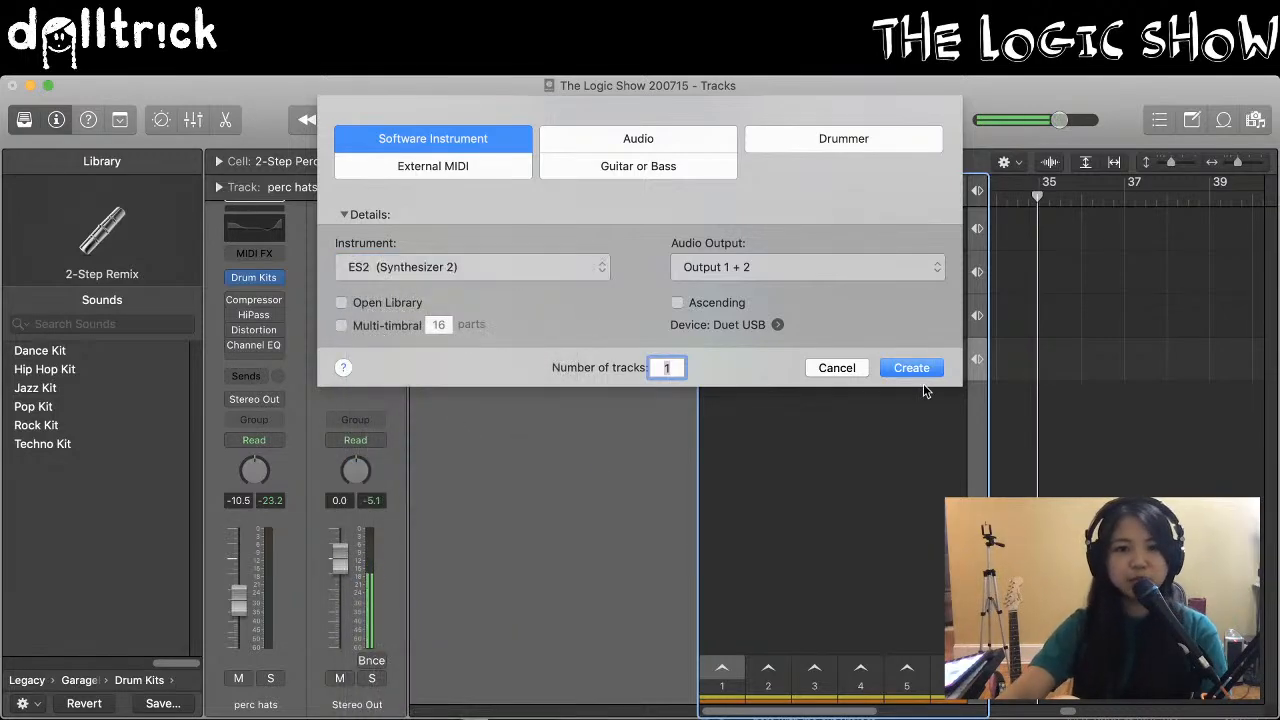
click(448, 280)
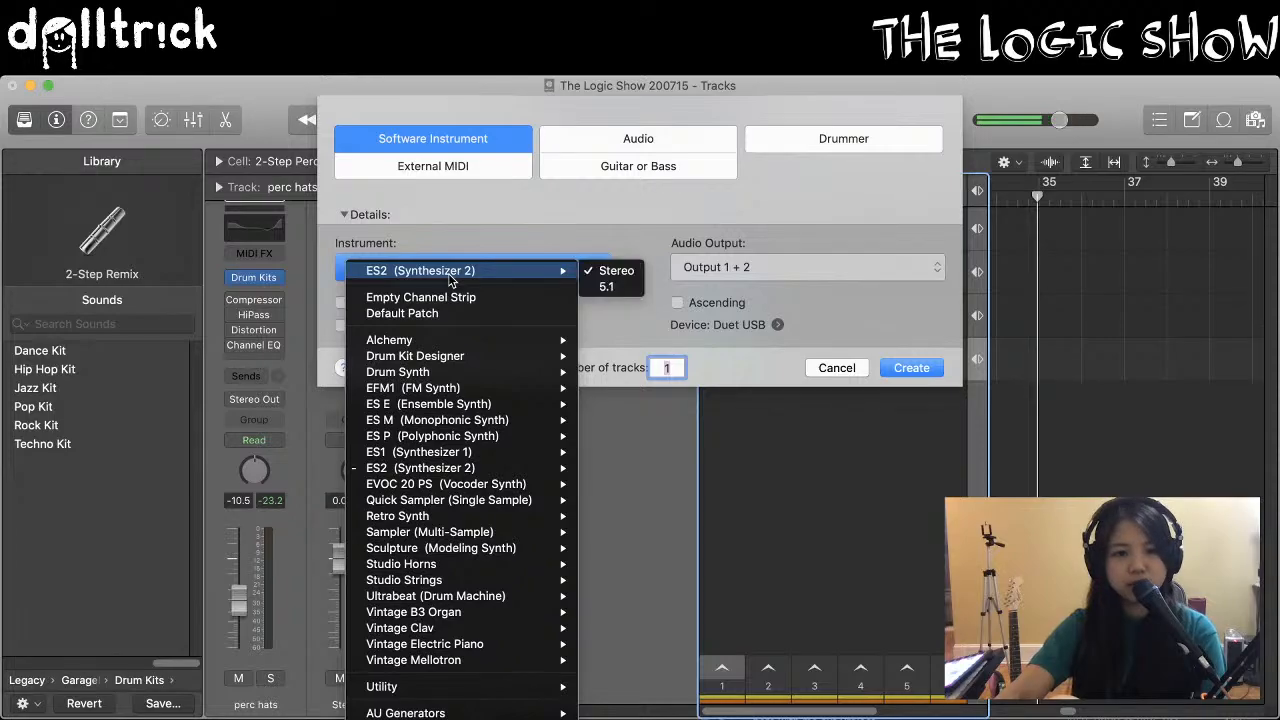
mouse_move(481, 454)
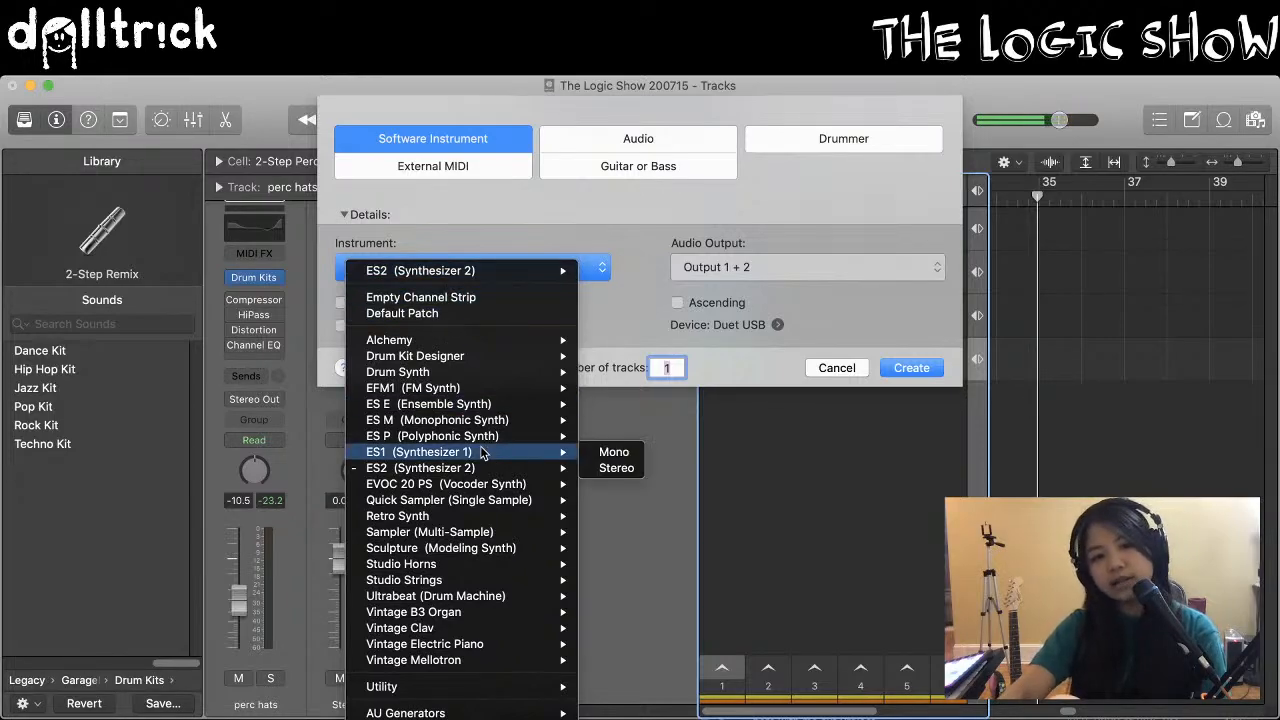
click(451, 421)
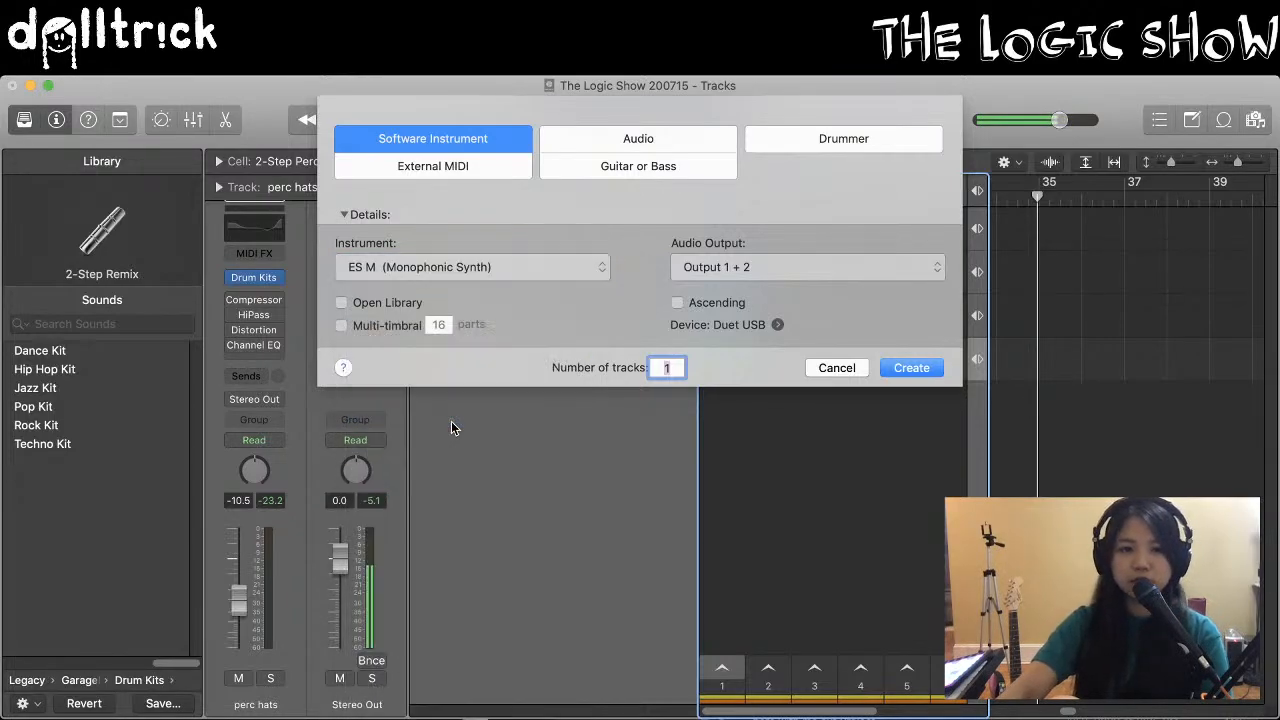
click(908, 368)
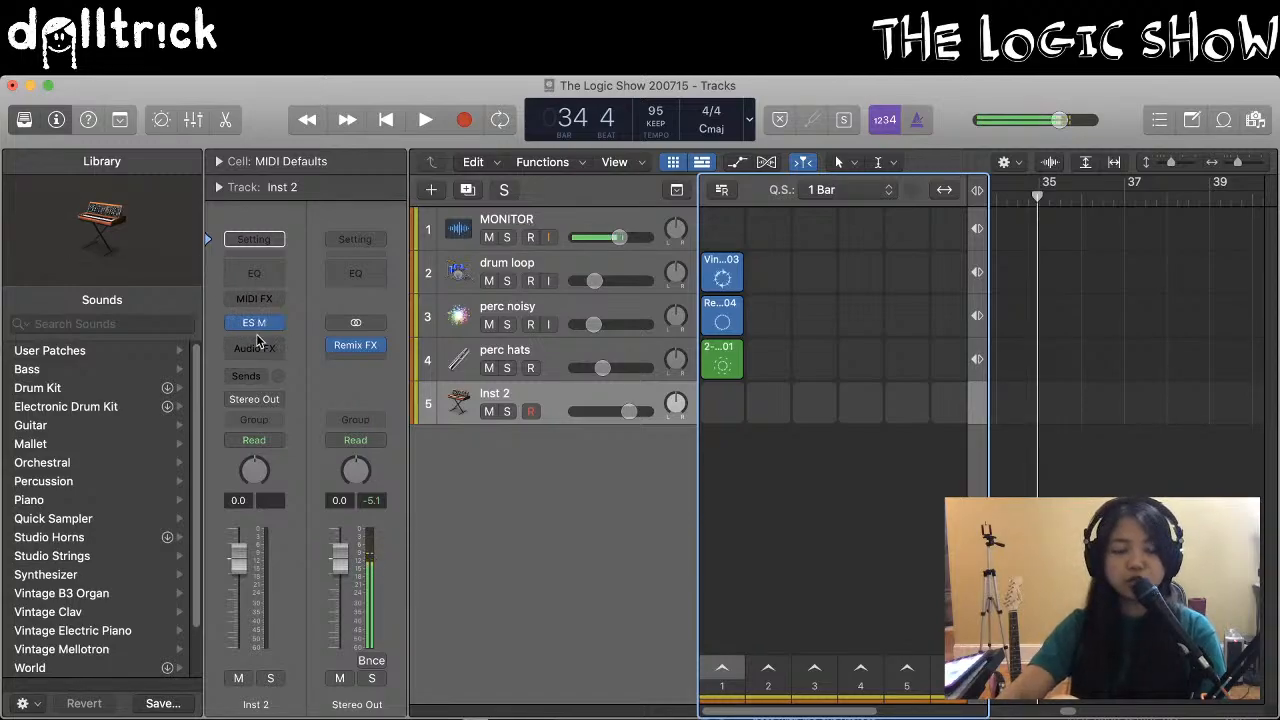
Hide the Library, open the ES M synth clear of the loop cells and lower its track volume to about -5.3 dB
click(24, 124)
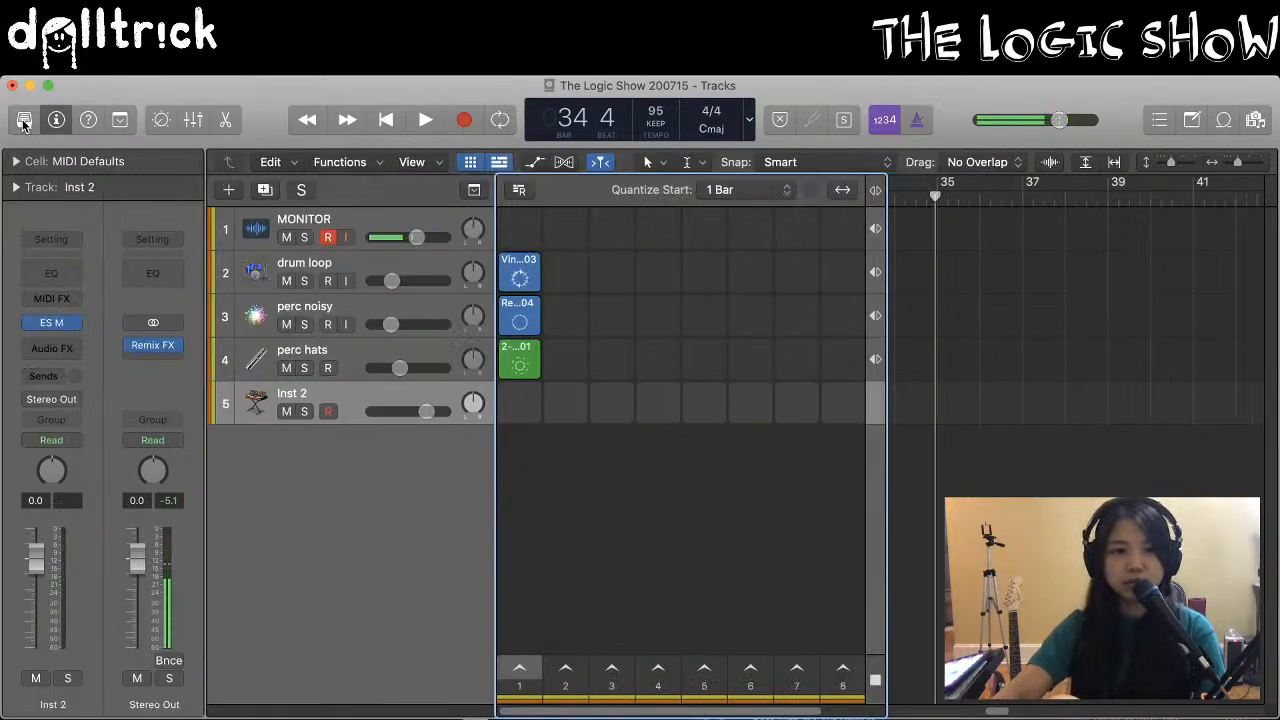
click(53, 323)
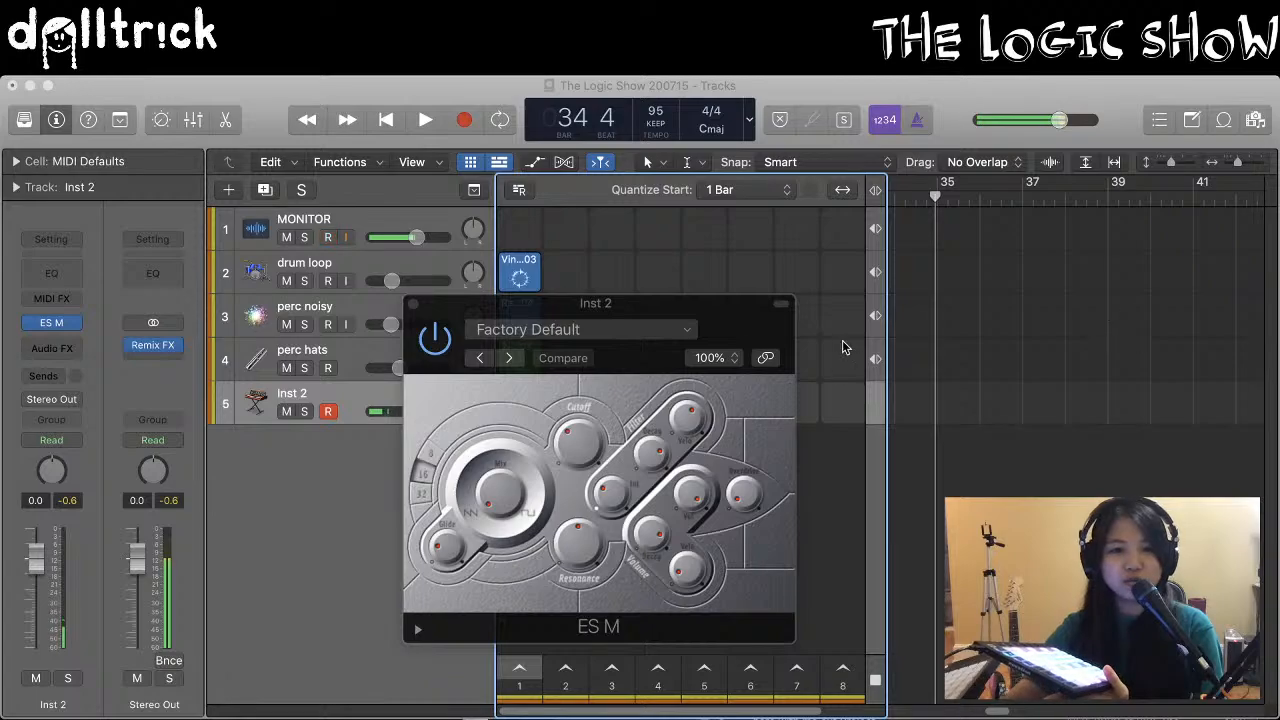
drag(512, 306, 709, 273)
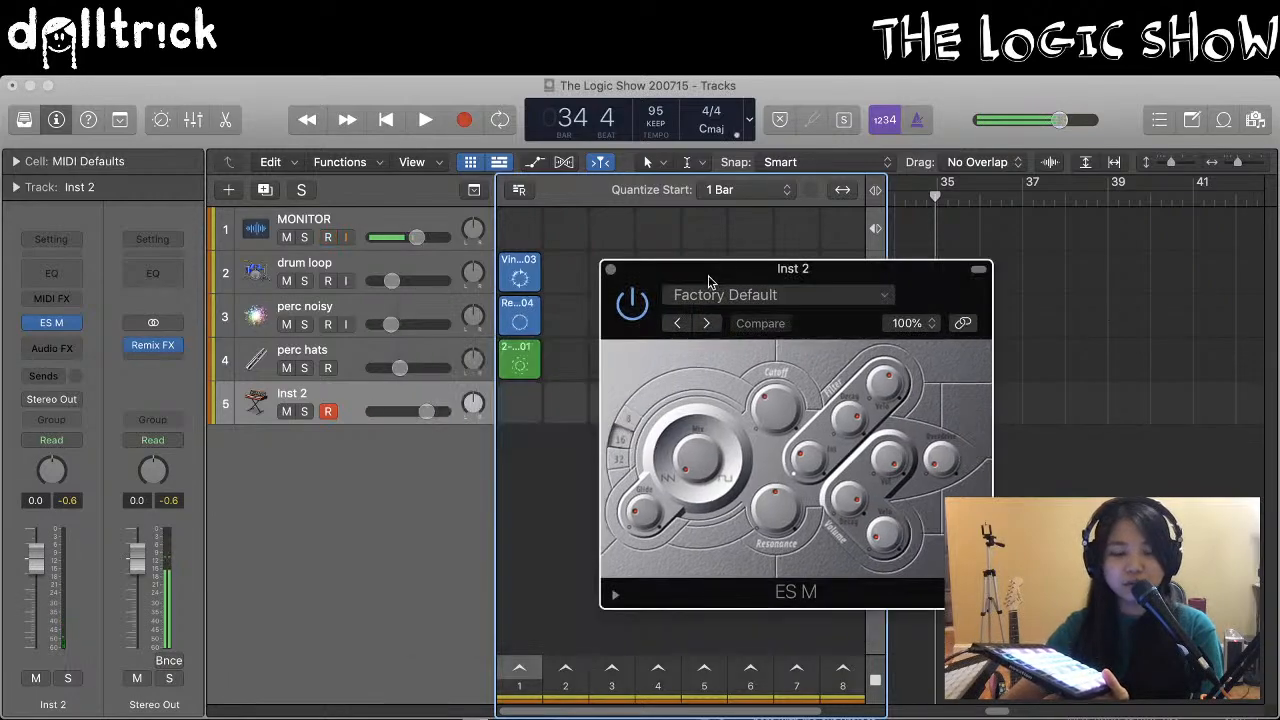
drag(426, 411, 409, 411)
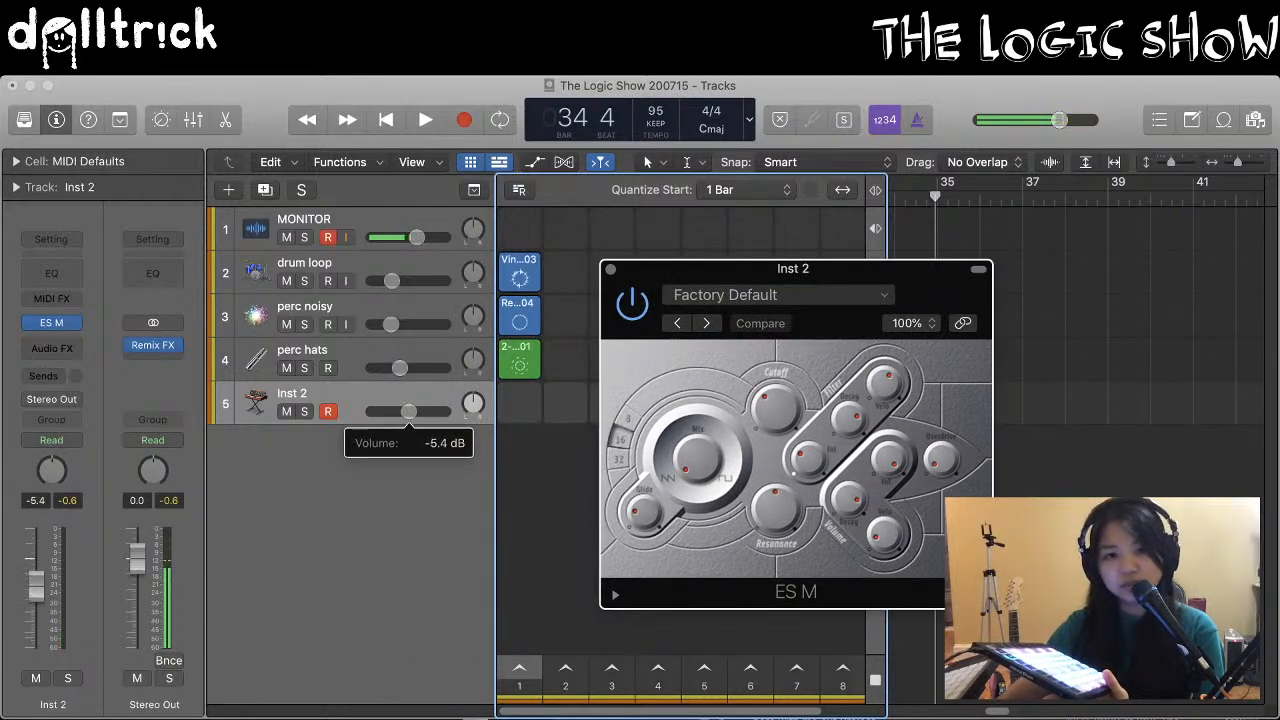
click(505, 350)
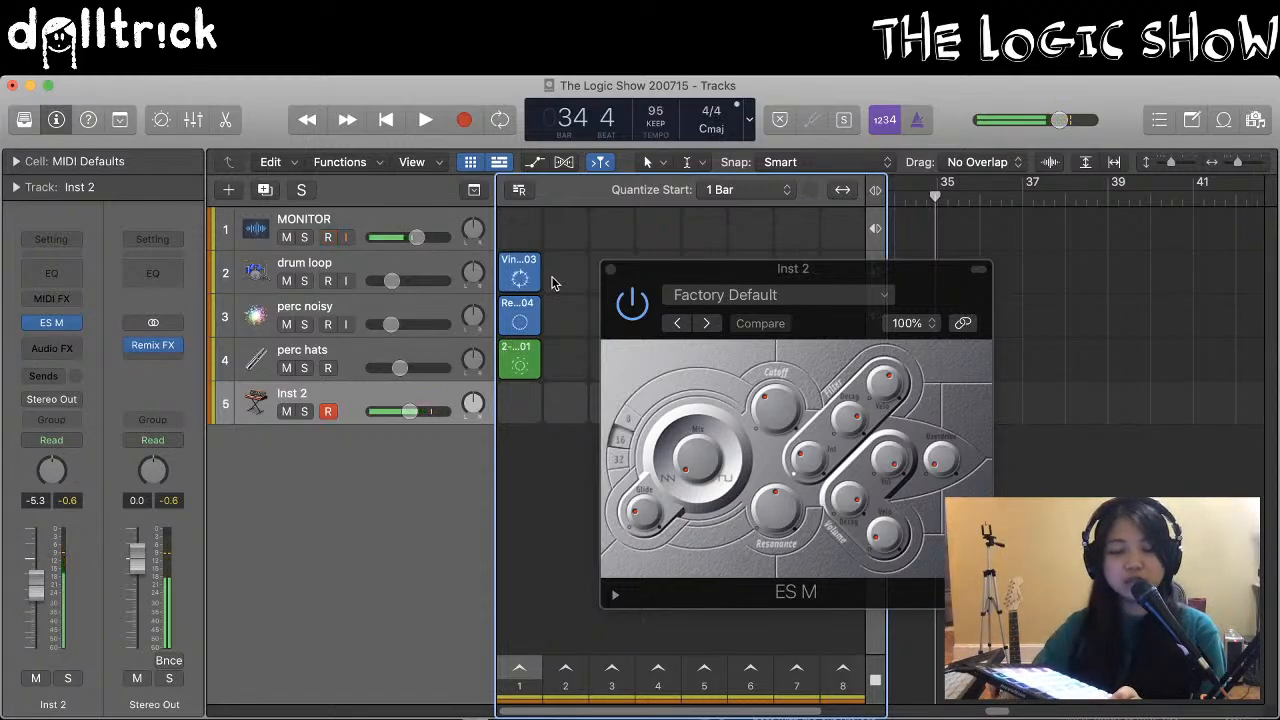
Advance the ES M synth from its factory default past Analog Bass 01 to the Analog Bass 02 preset and close the synth
click(705, 323)
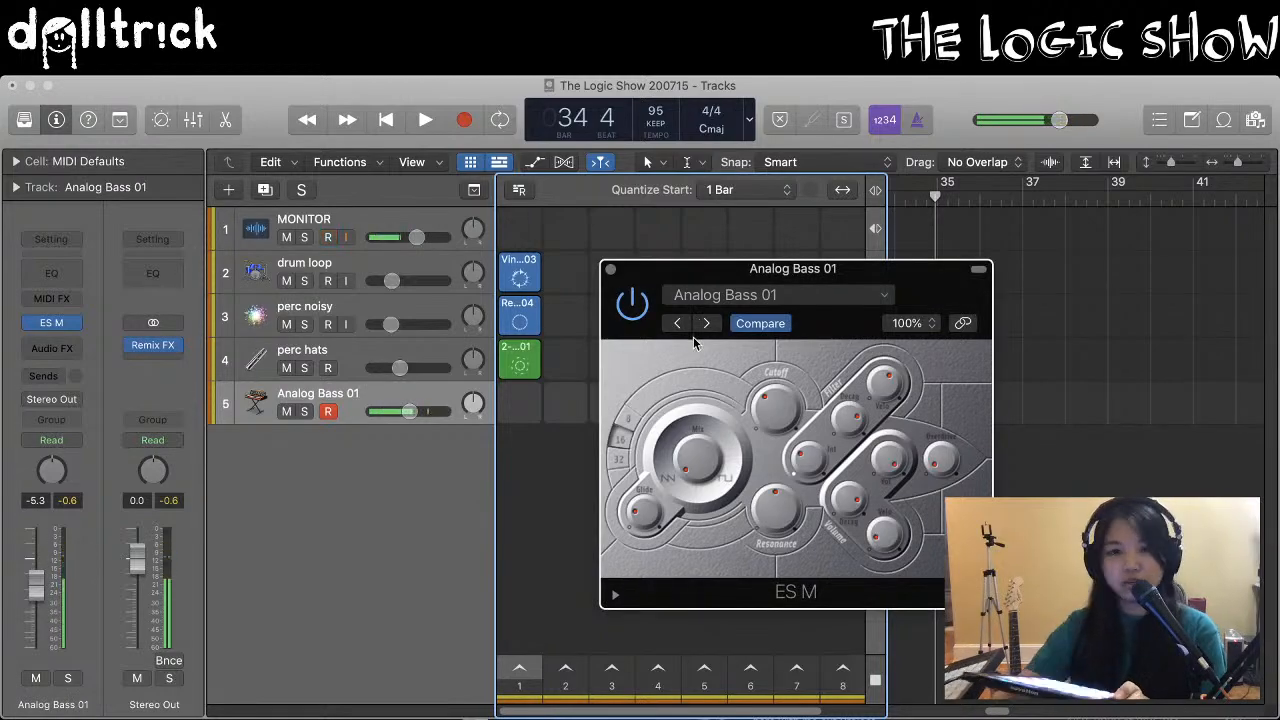
click(705, 323)
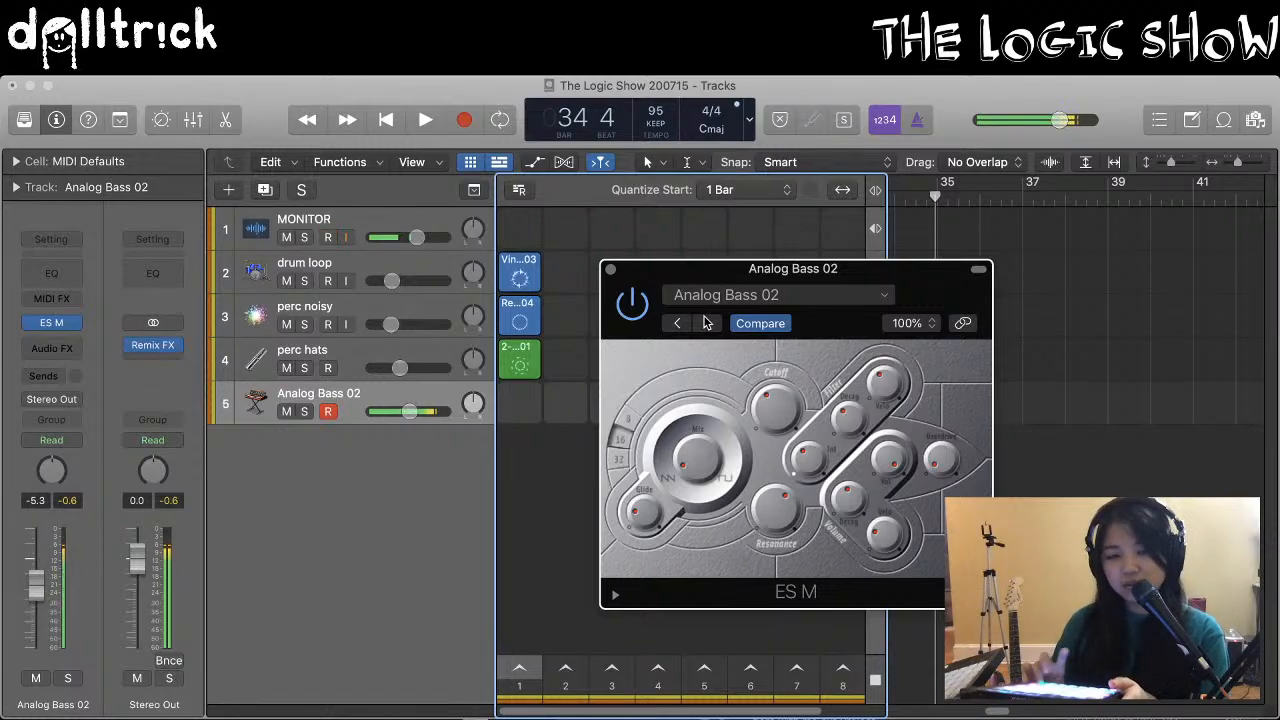
click(610, 269)
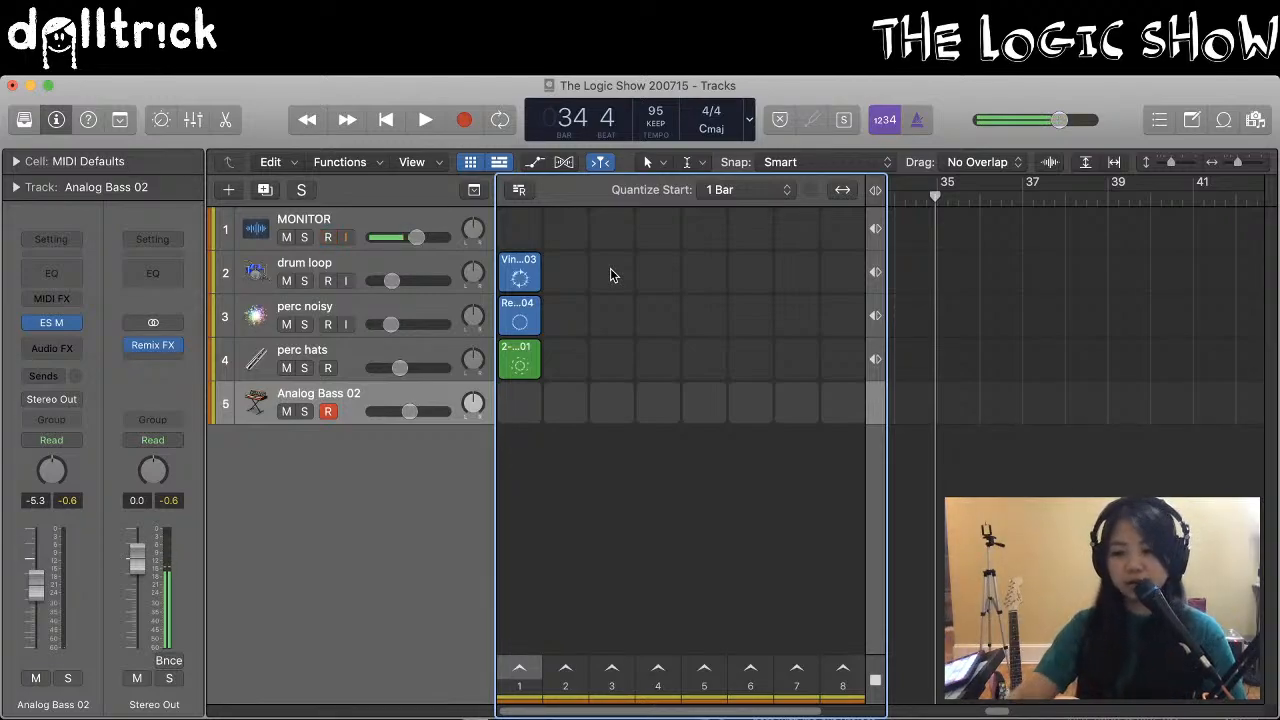
Create a pattern cell in the first scene of the Analog Bass 02 track
mouse_move(526, 366)
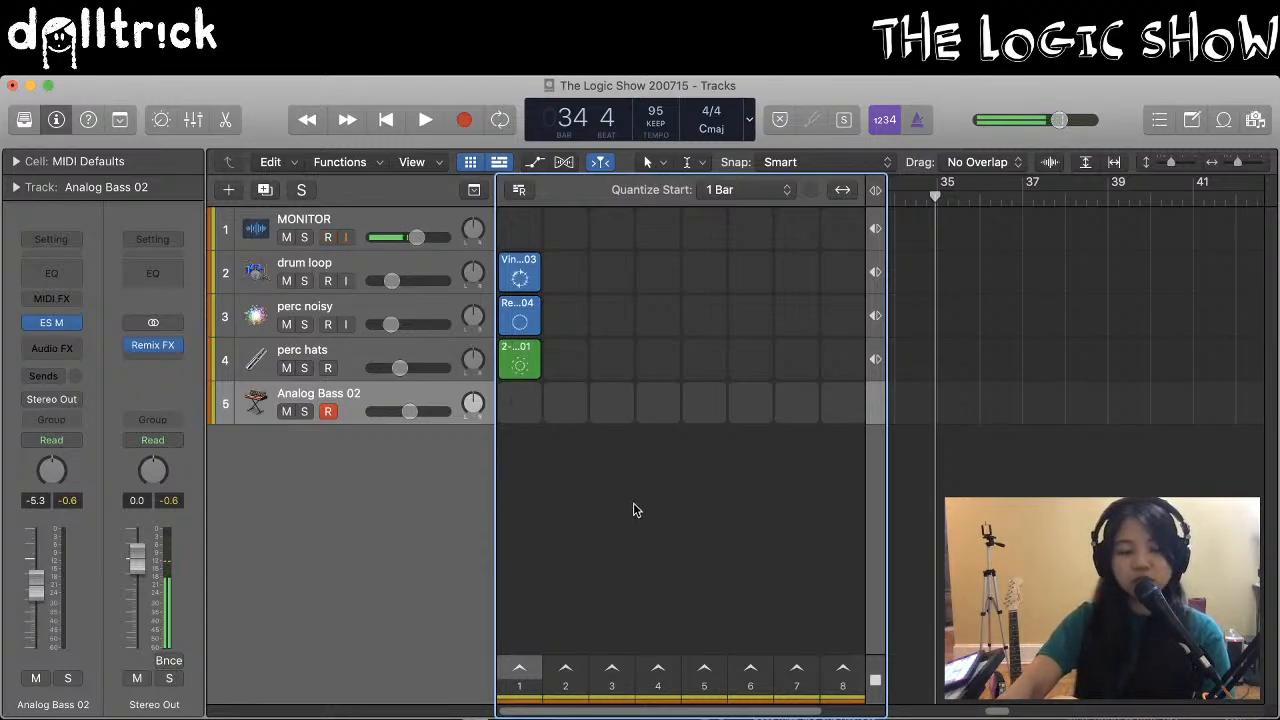
right_click(513, 413)
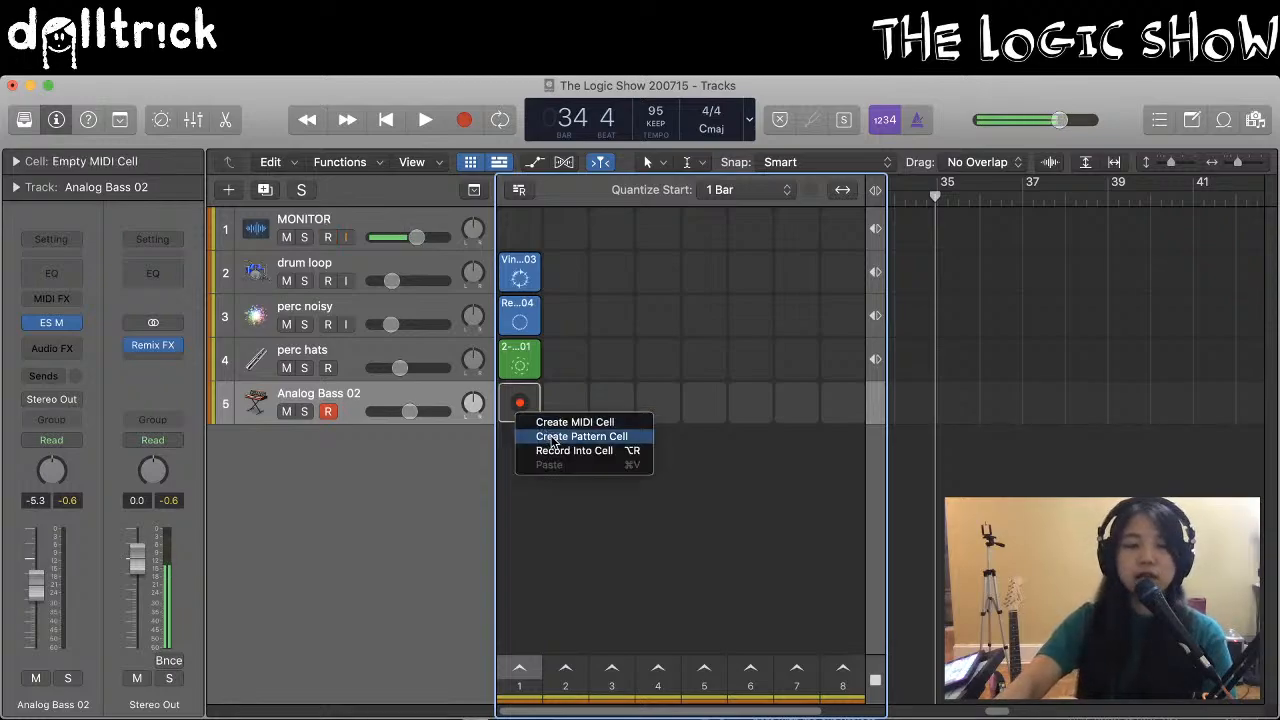
click(582, 541)
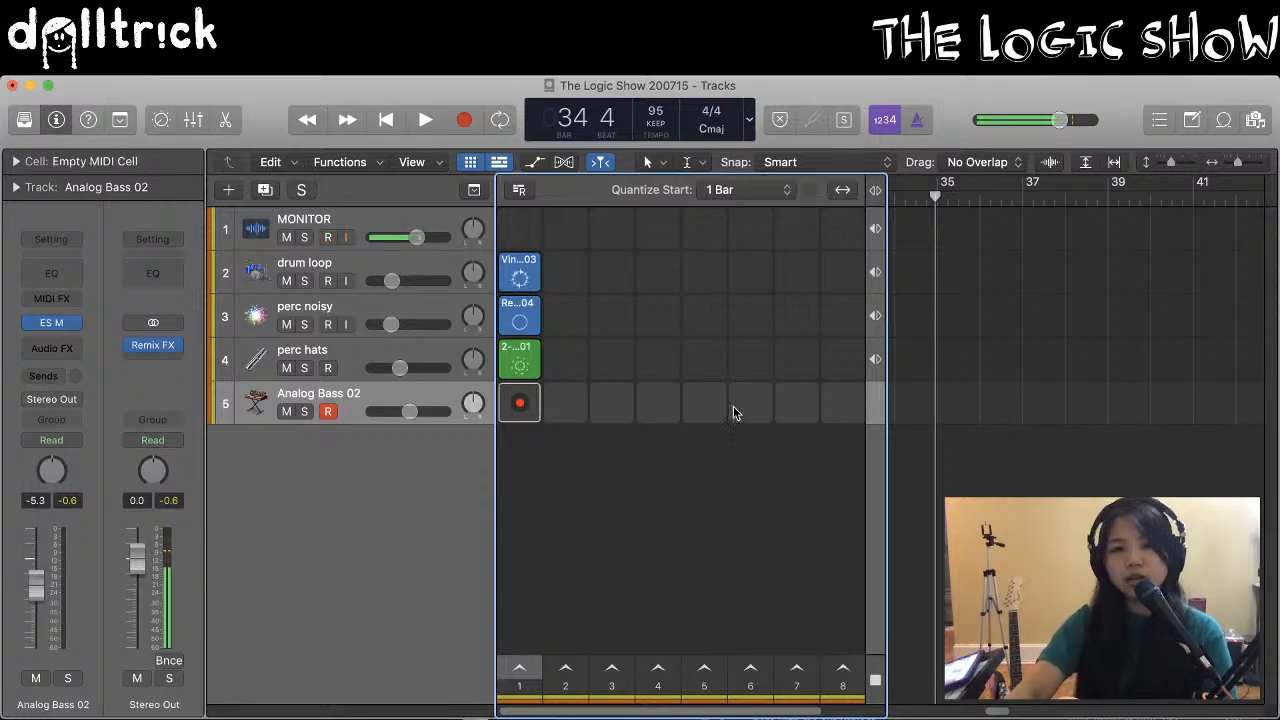
right_click(521, 412)
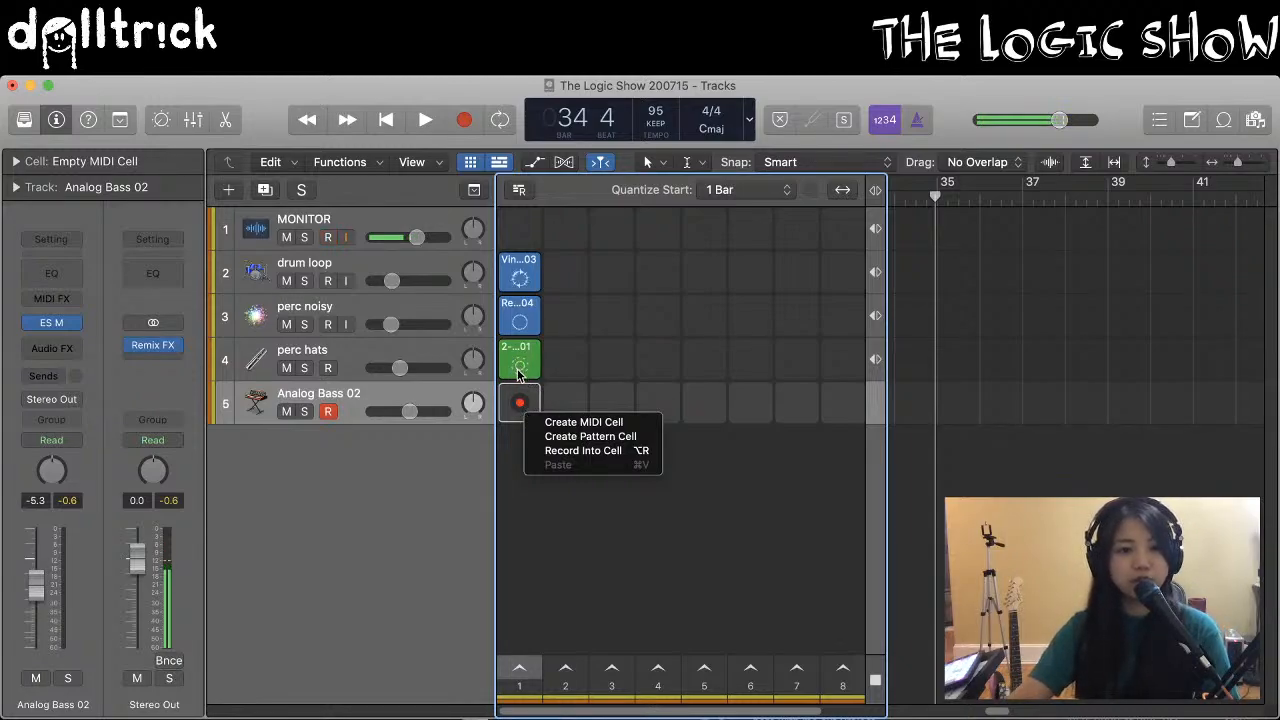
click(573, 440)
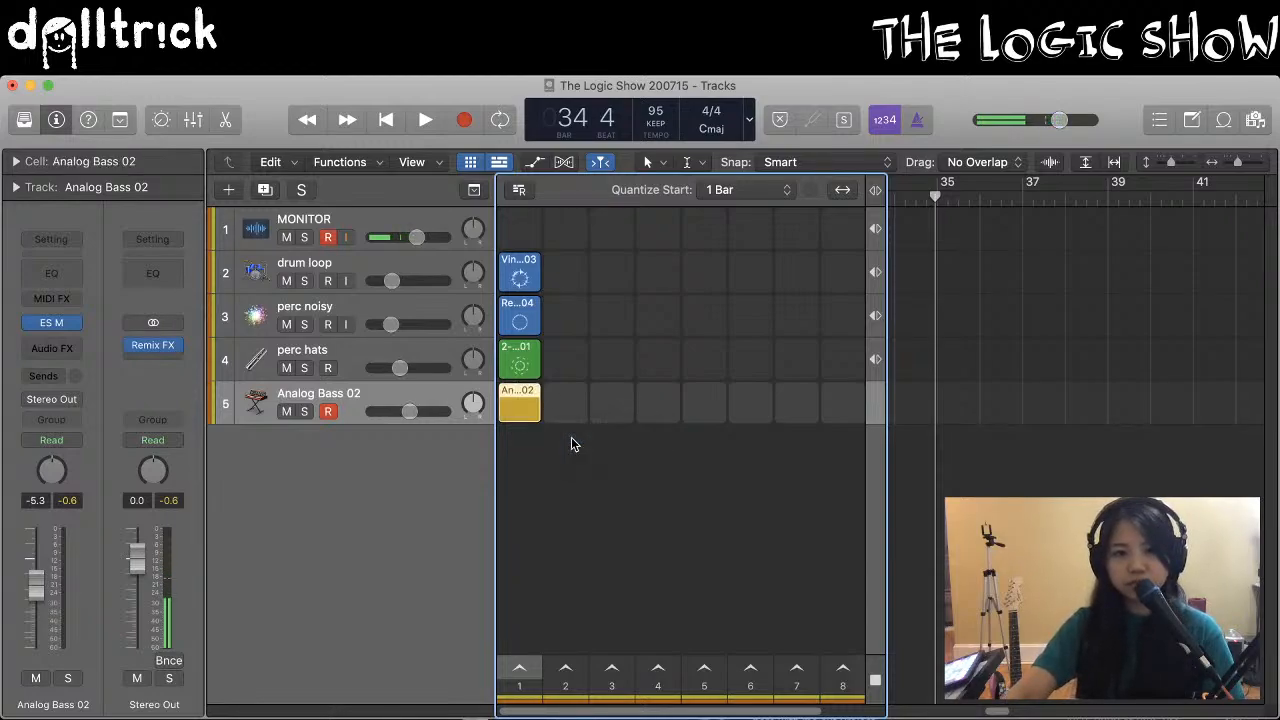
Open the Analog Bass 02 pattern cell in the Step Sequencer, leaving the scene name unchanged
double_click(514, 388)
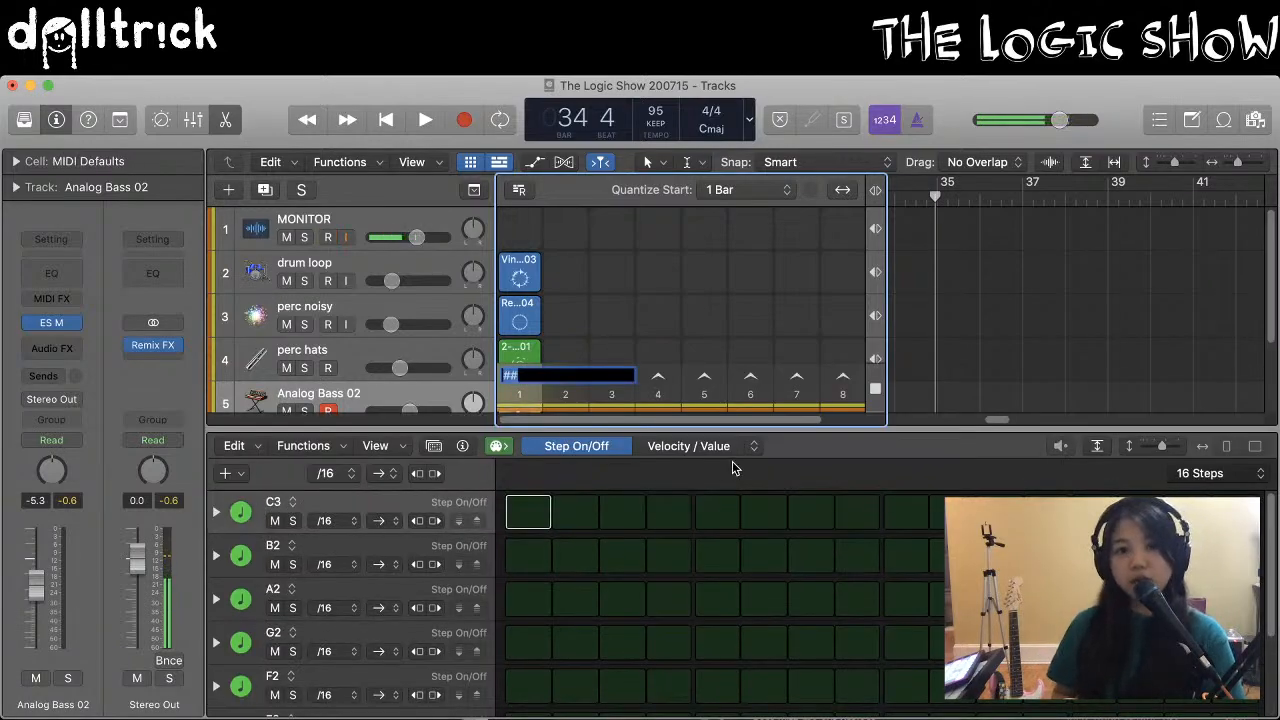
click(560, 349)
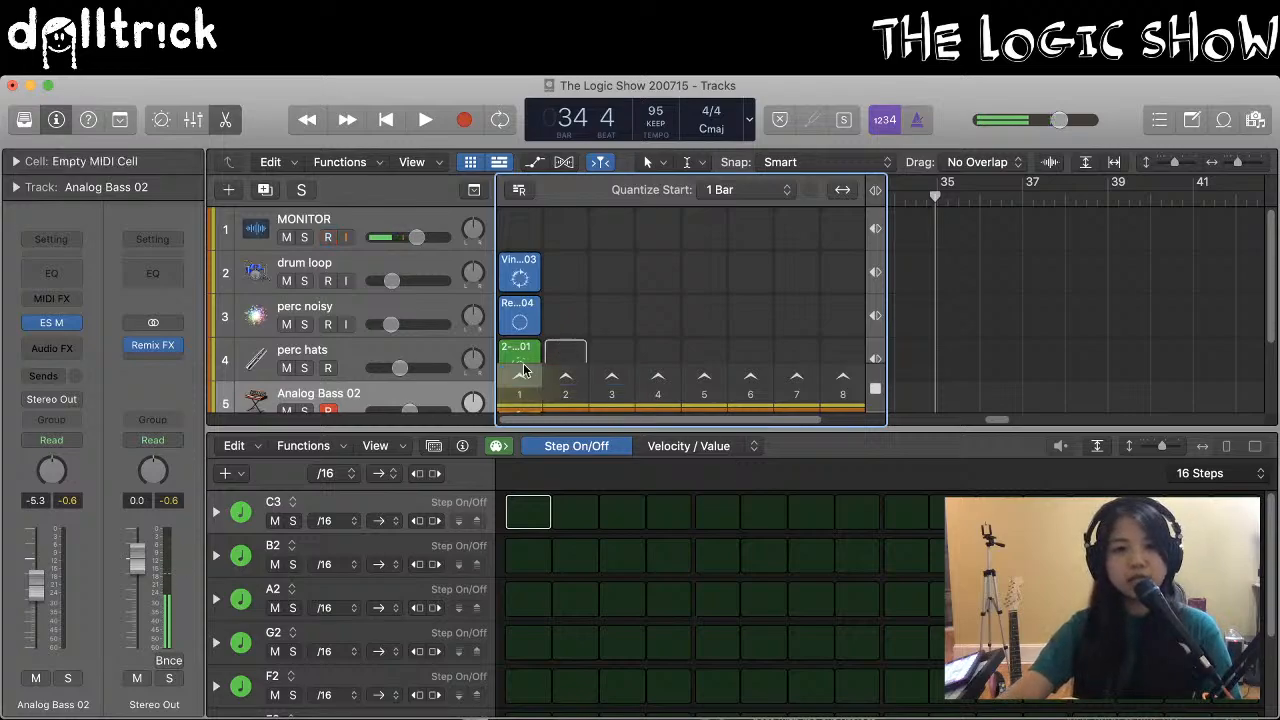
scroll(520, 354, down, 3)
click(518, 340)
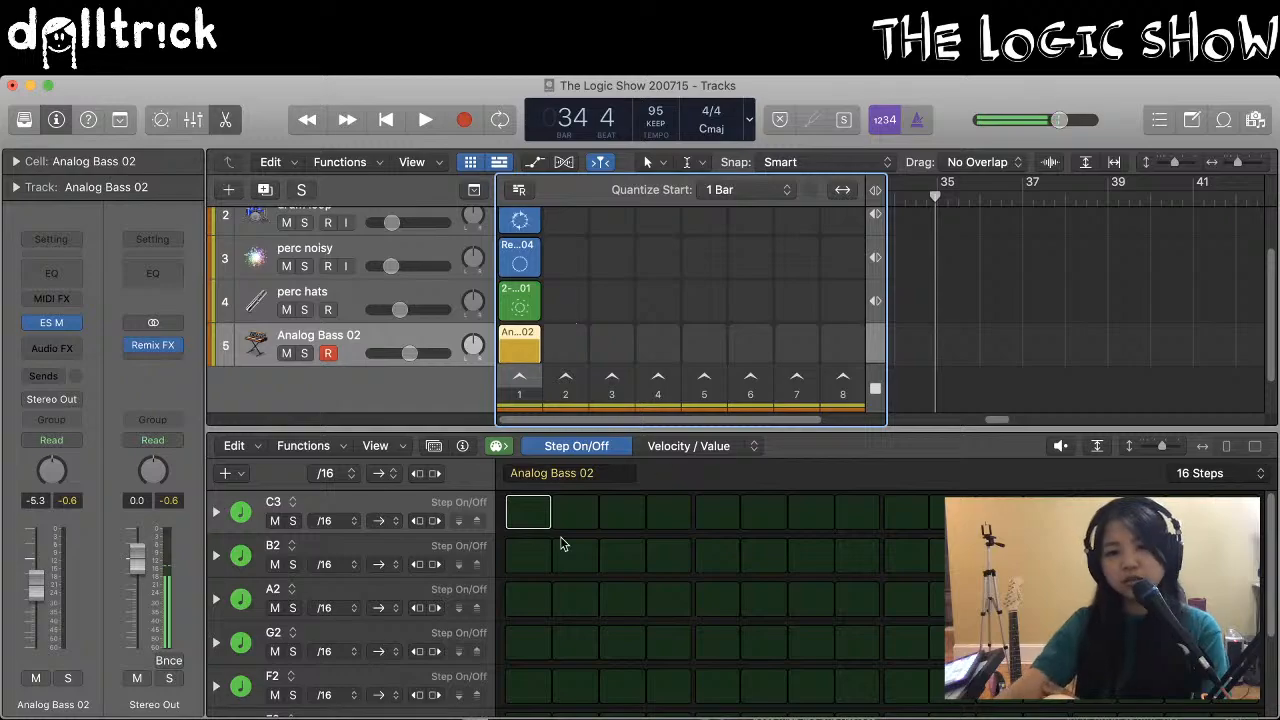
Try an A2 note on the first step of the bass pattern and remove it again
scroll(559, 622, down, 3)
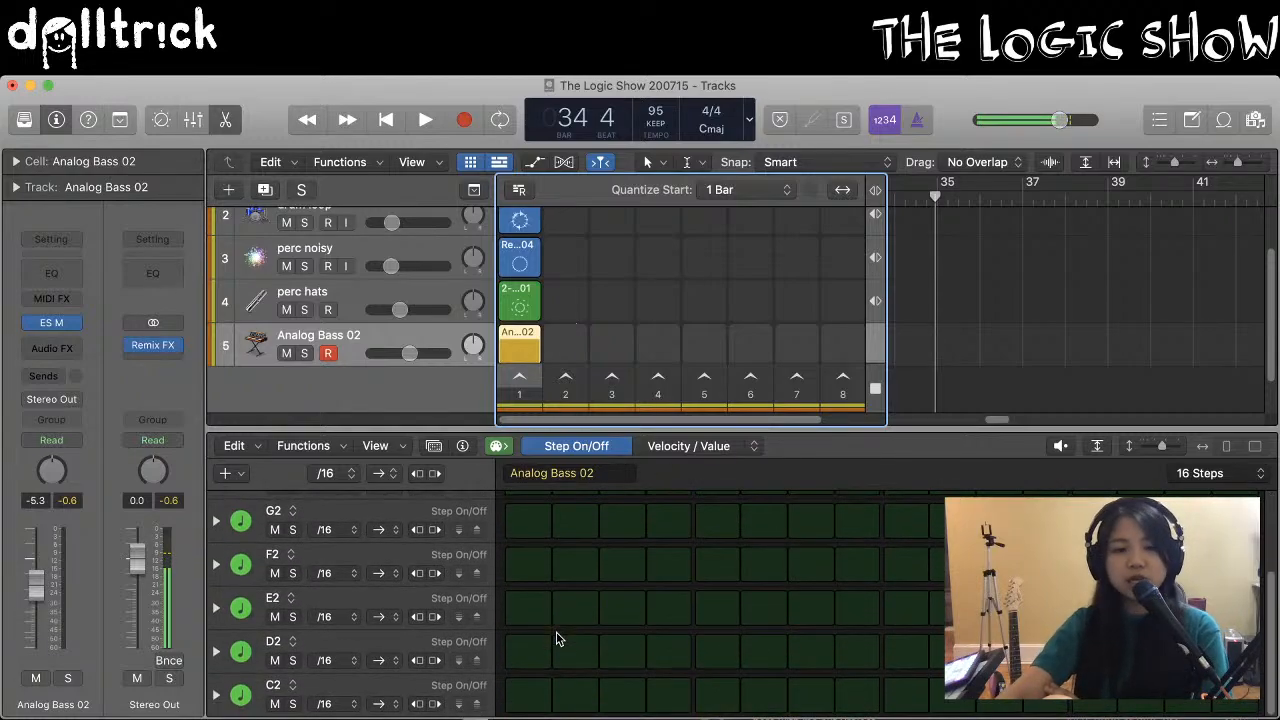
scroll(565, 620, up, 3)
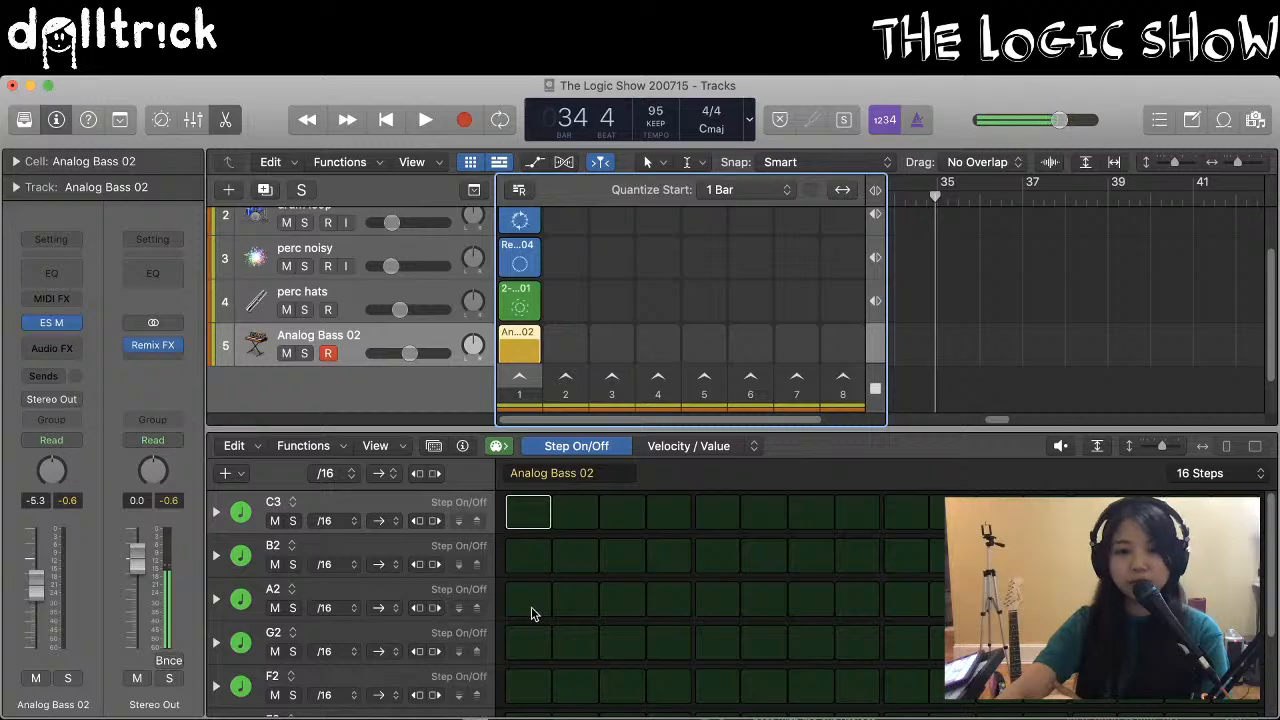
click(529, 600)
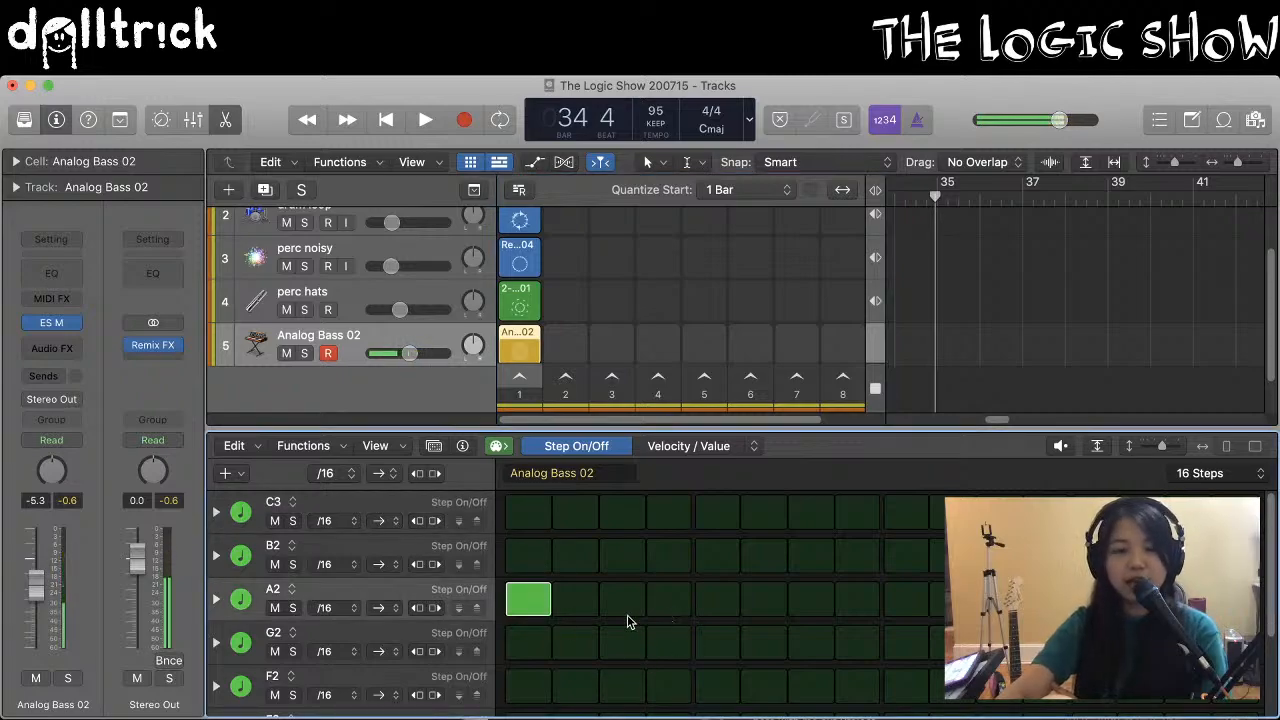
click(531, 606)
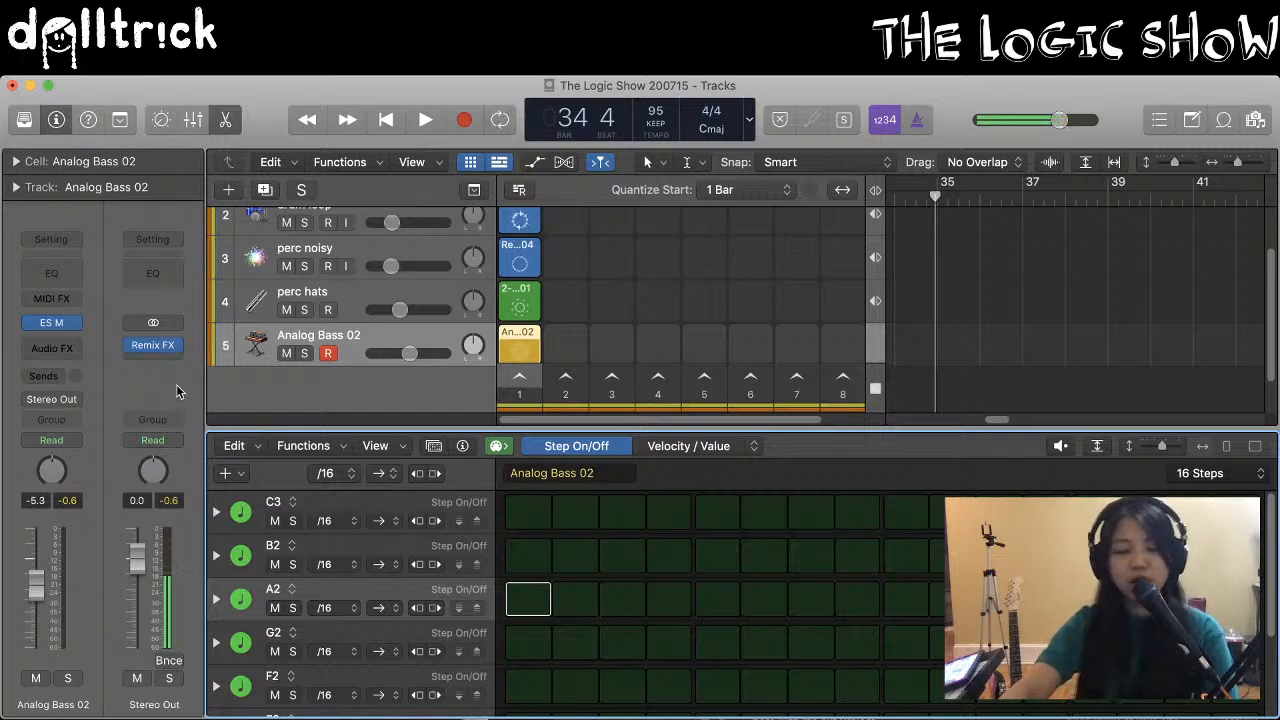
Add the Transposer MIDI effect to the Analog Bass 02 track, set it to -12 semitones and close its window
click(343, 336)
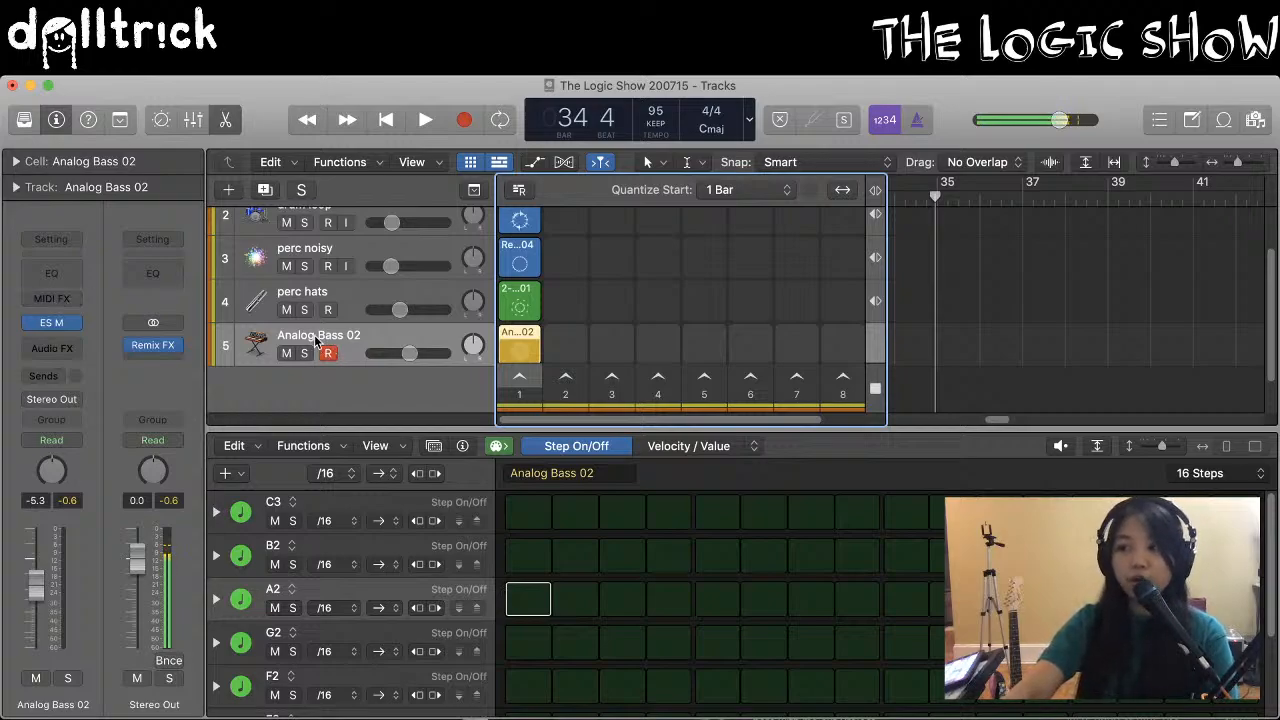
click(55, 300)
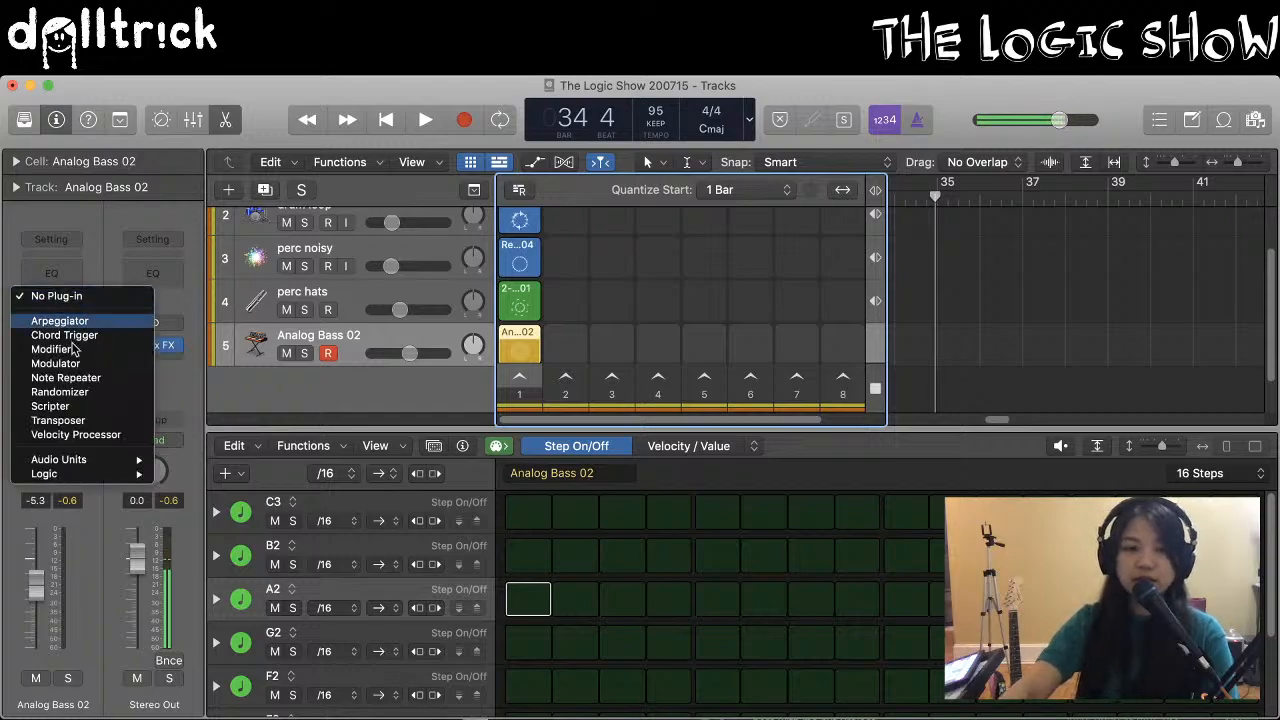
click(80, 421)
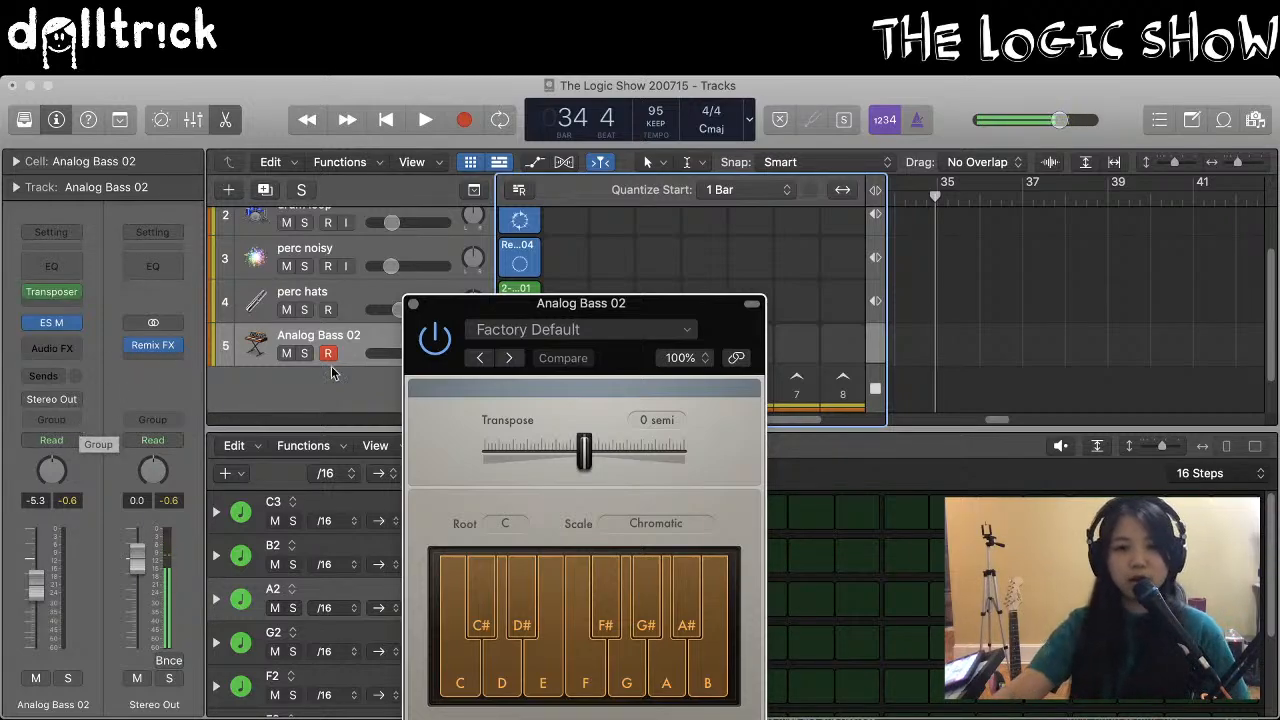
drag(588, 455, 534, 471)
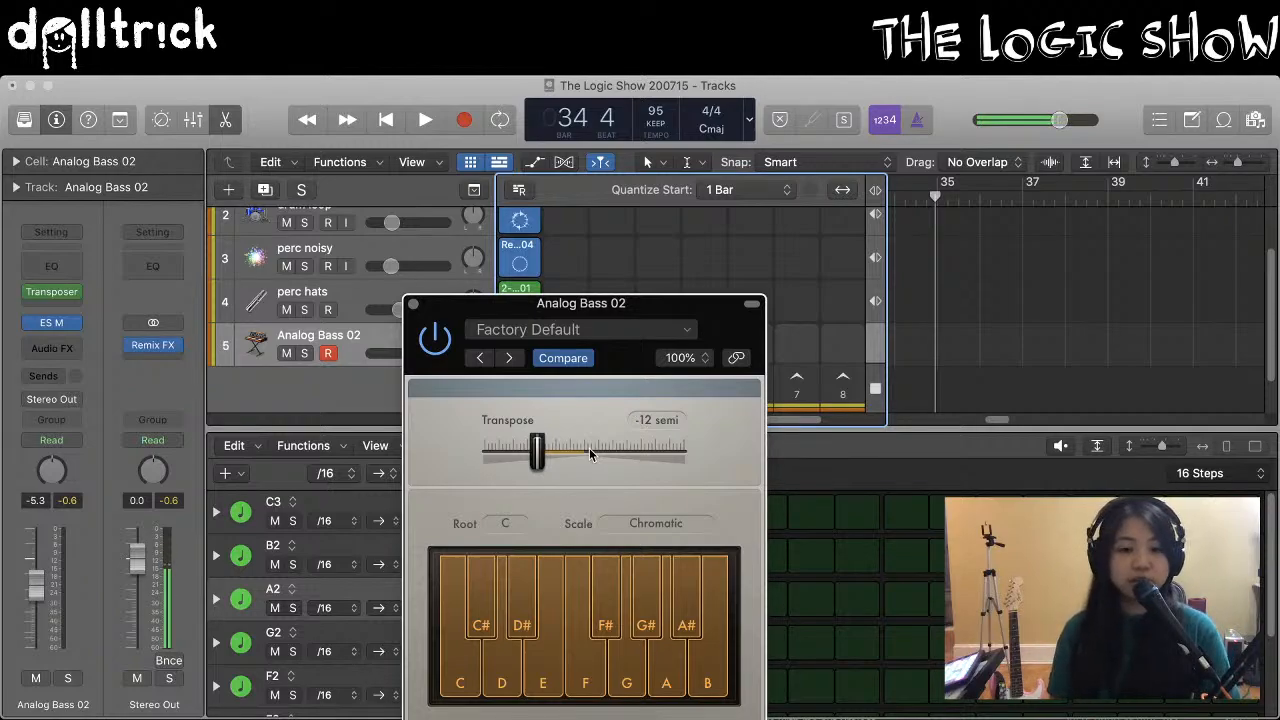
click(470, 674)
click(470, 648)
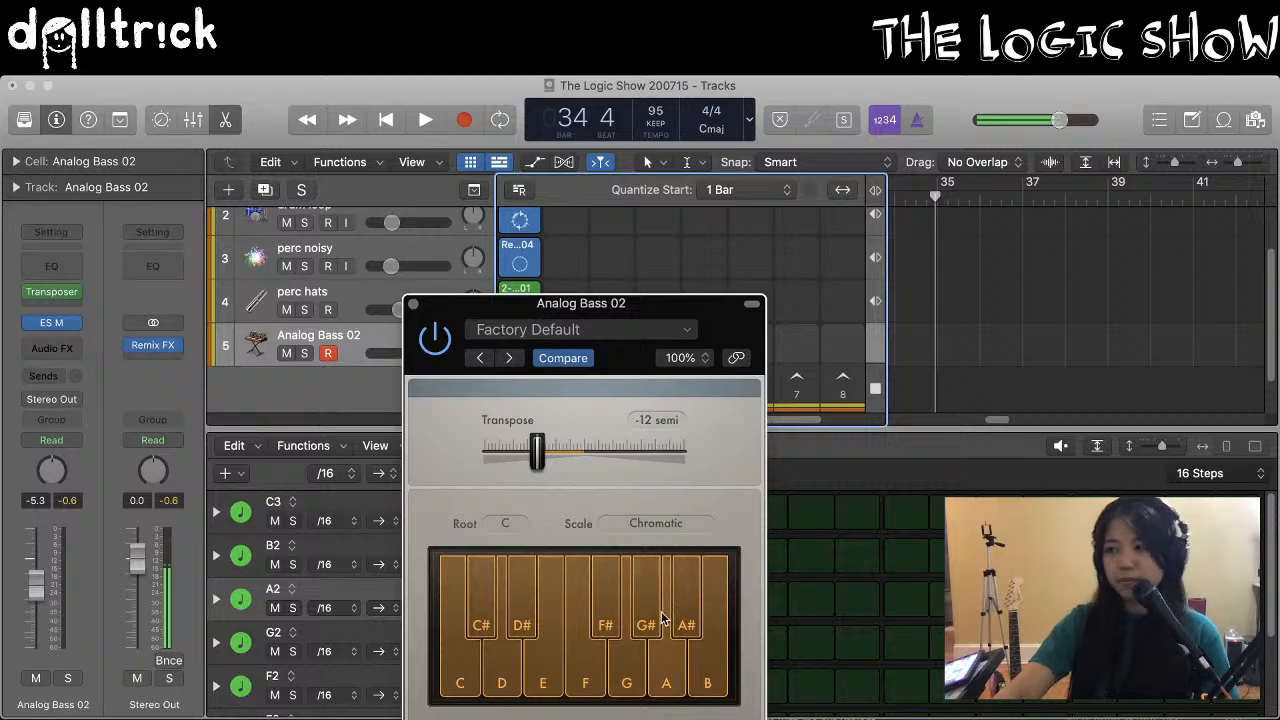
drag(663, 406, 657, 343)
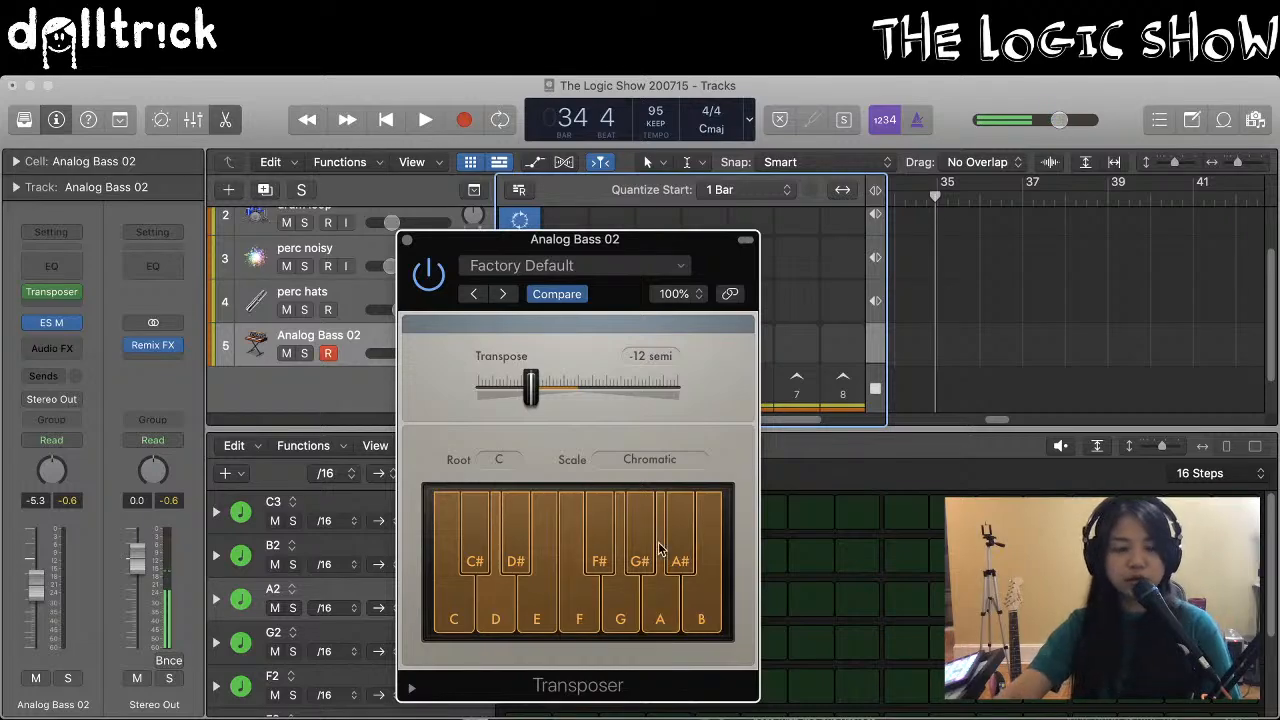
click(408, 242)
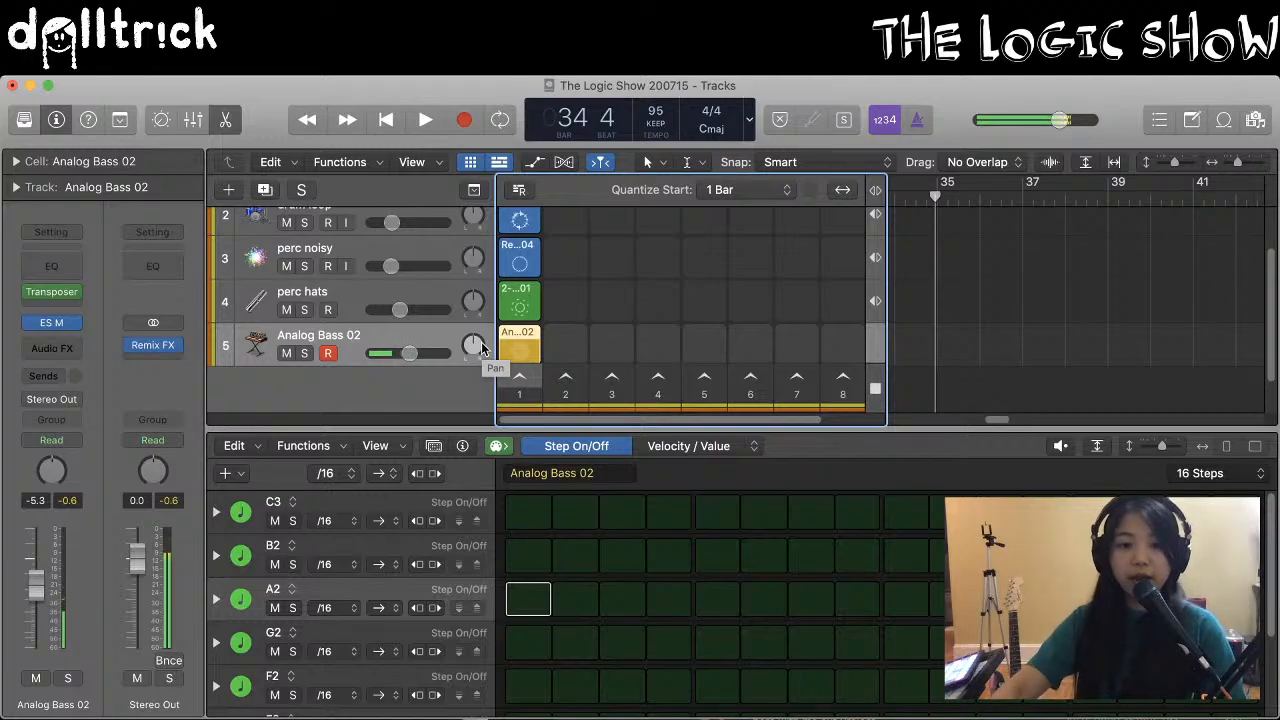
Switch on steps 1, 4 and 7 in the A2 row of the bass pattern
click(538, 604)
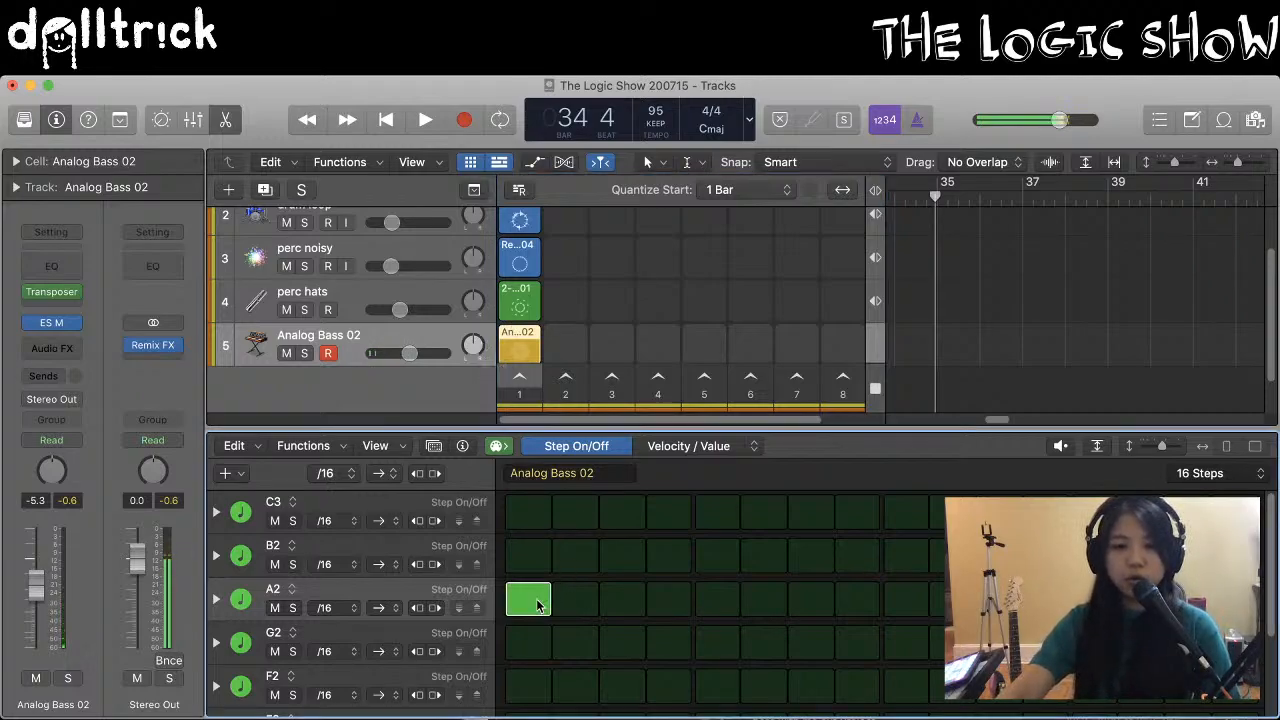
click(667, 603)
click(815, 608)
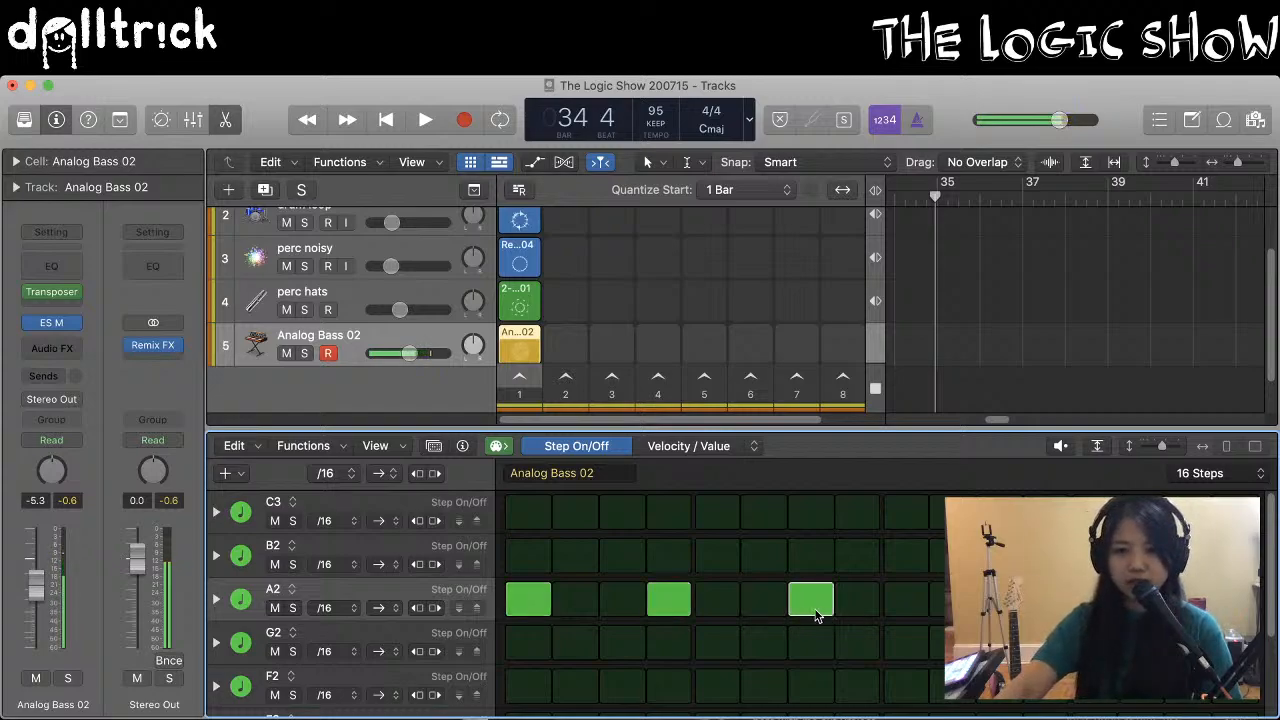
While the bass cell plays, lower its track volume to about -14.8 dB and enable the metronome, ending with playback stopped
click(515, 348)
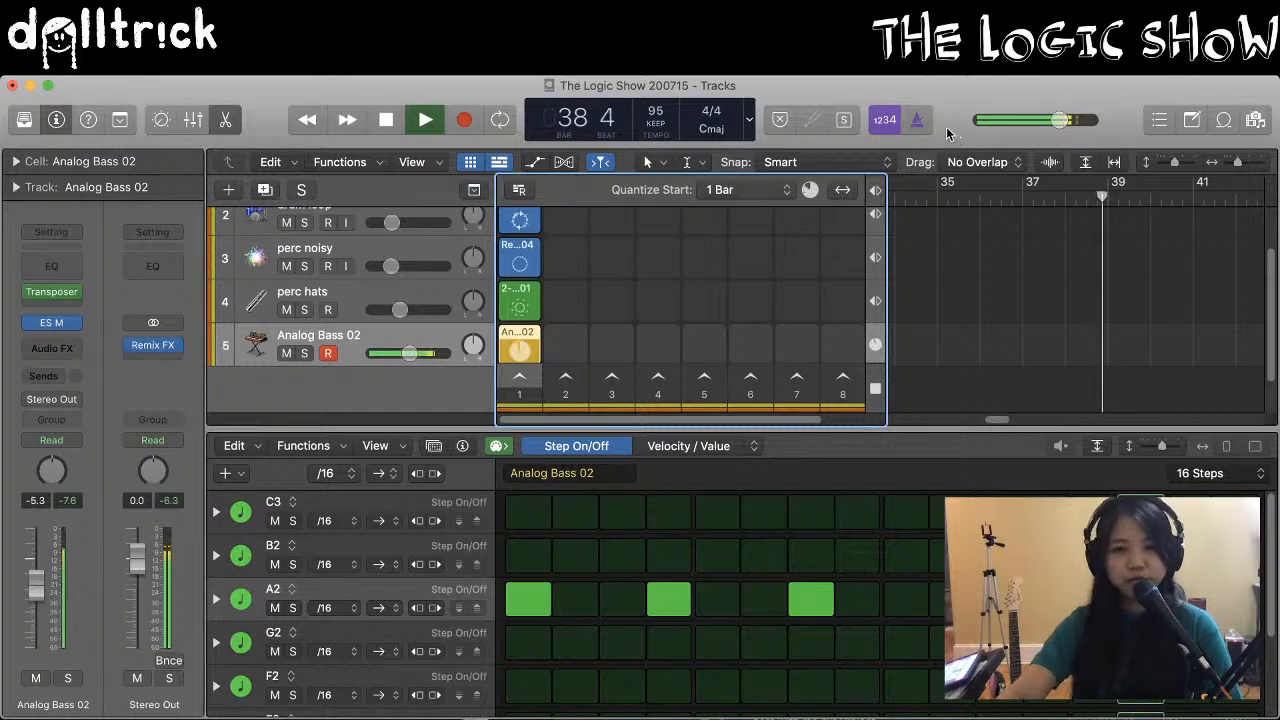
drag(410, 360, 390, 357)
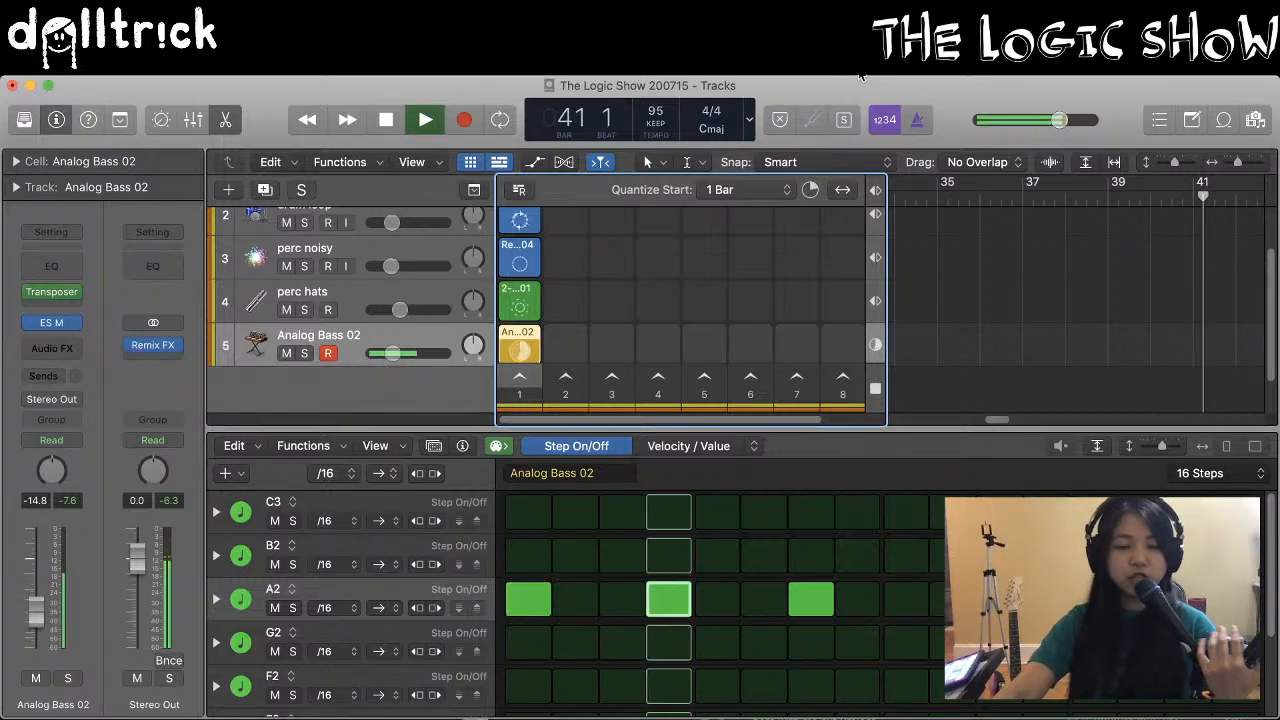
click(916, 120)
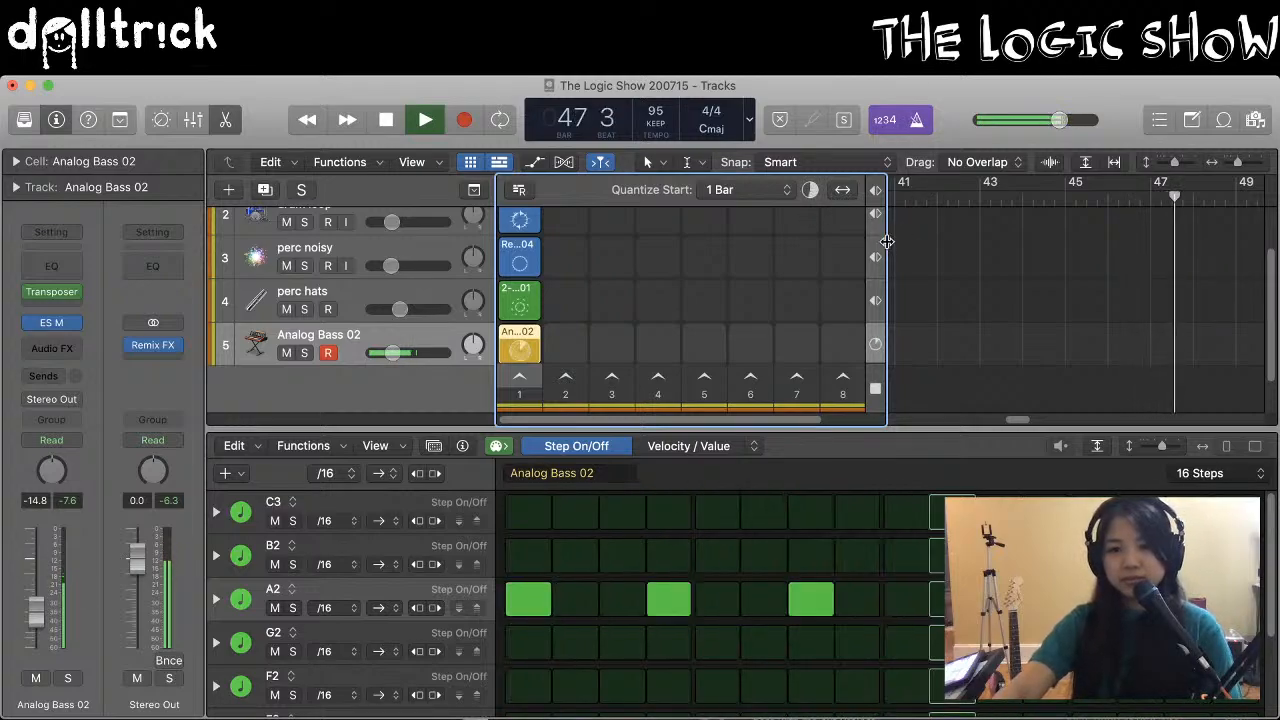
key(space)
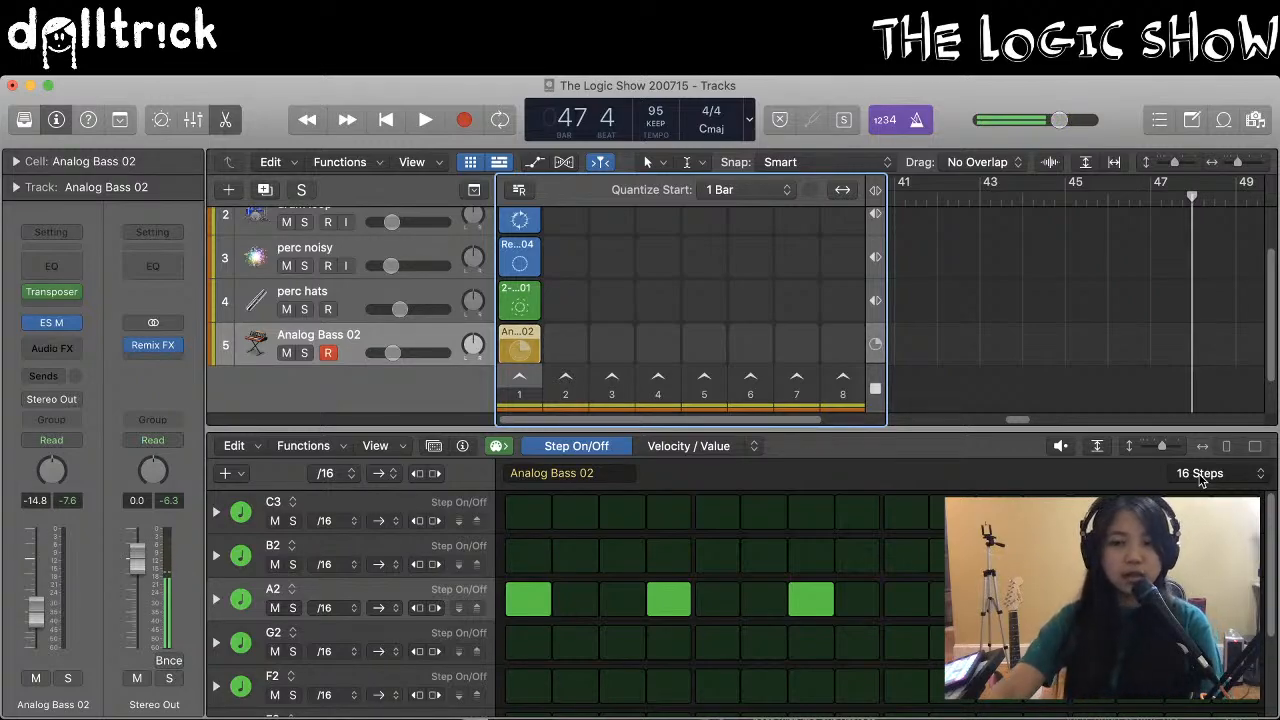
Extend the bass pattern to 32 steps and play its cell from the start of the project
click(1201, 477)
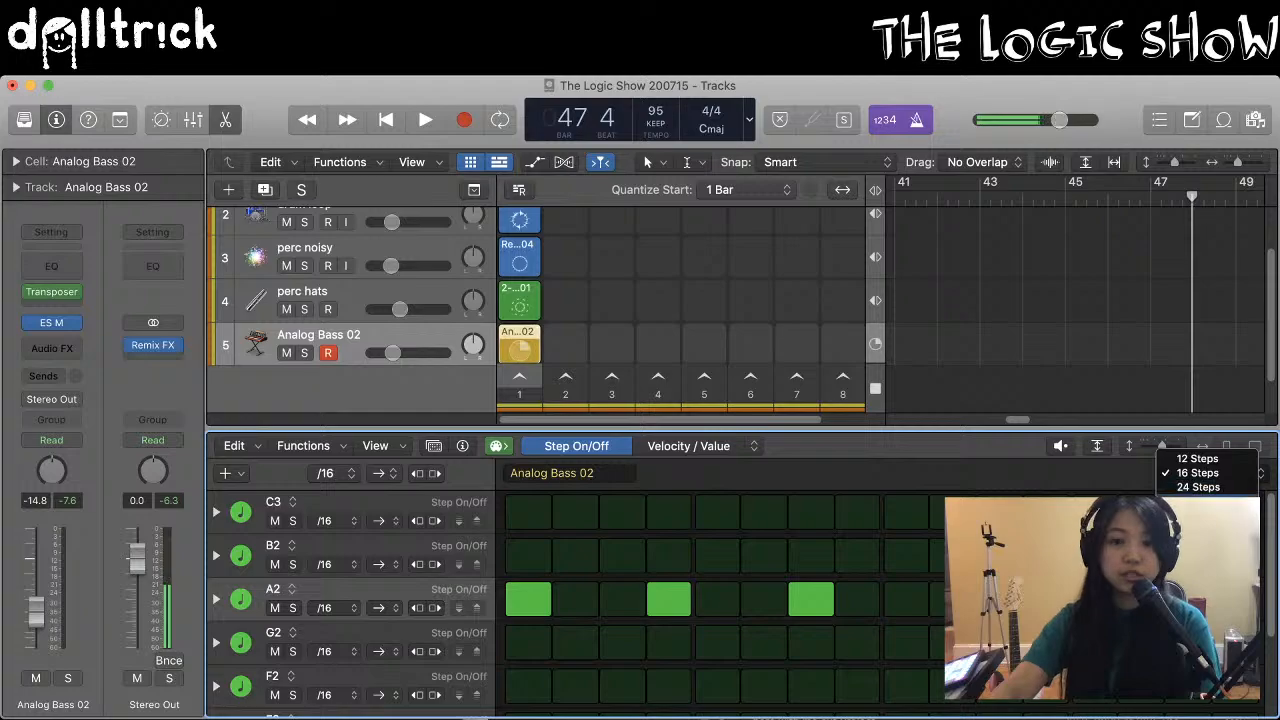
click(1197, 501)
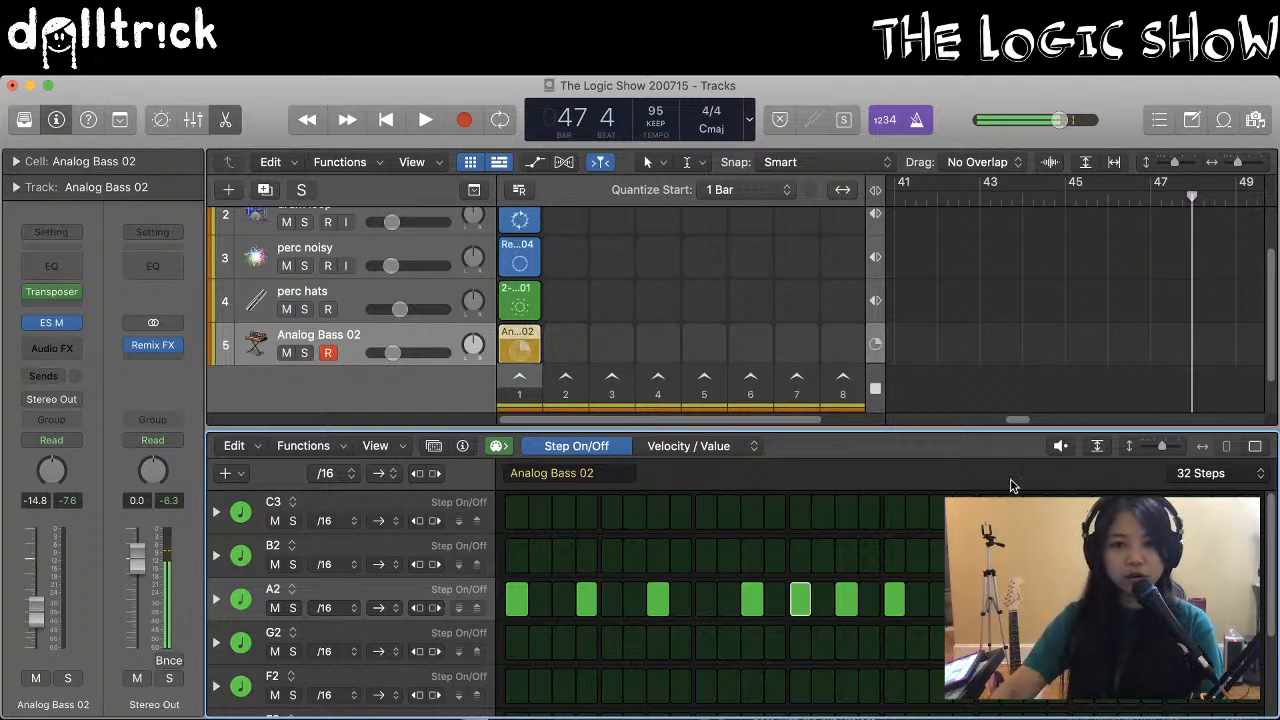
key(Return)
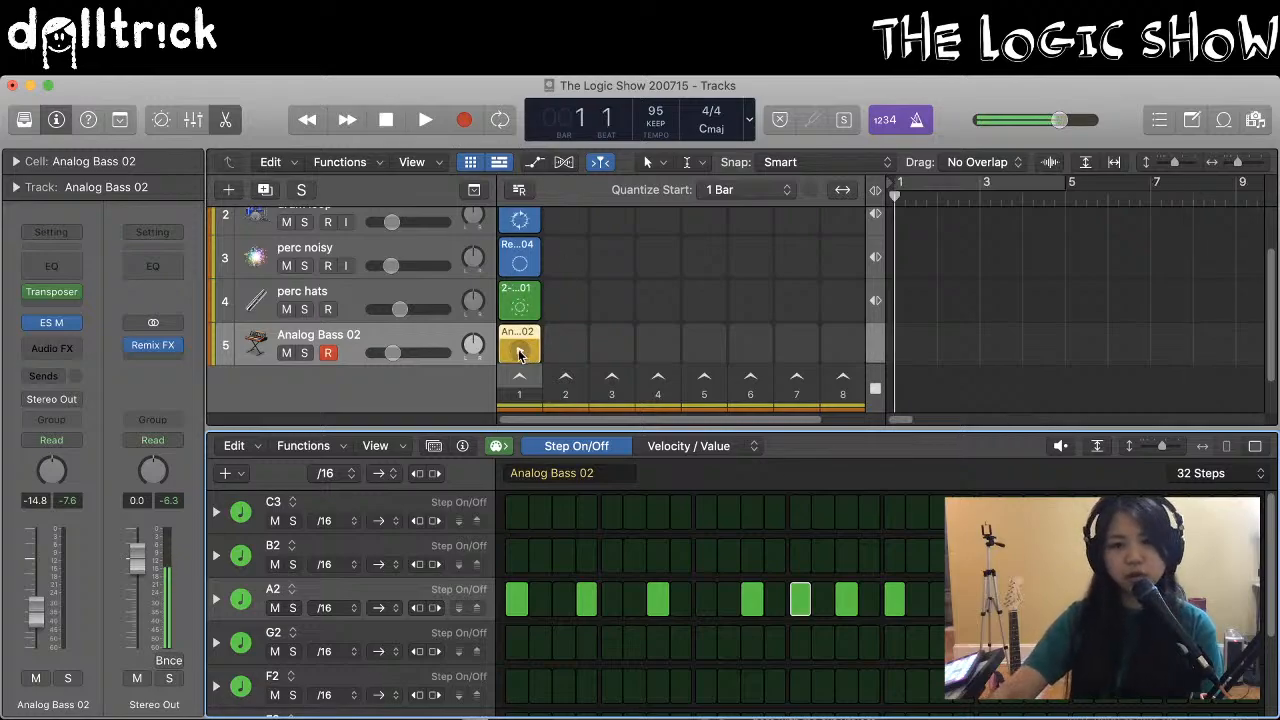
click(519, 354)
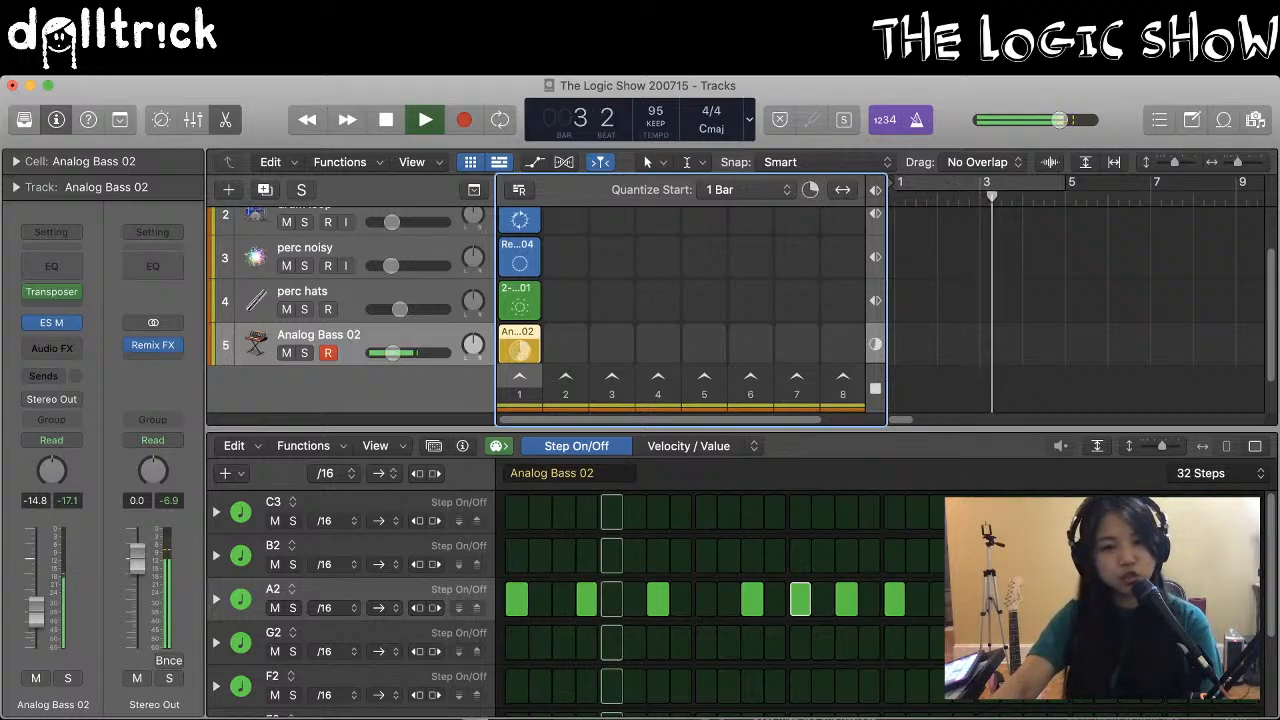
Move the step 15 note from A2 to B2 and add a C3 note on step 16
click(846, 556)
click(846, 599)
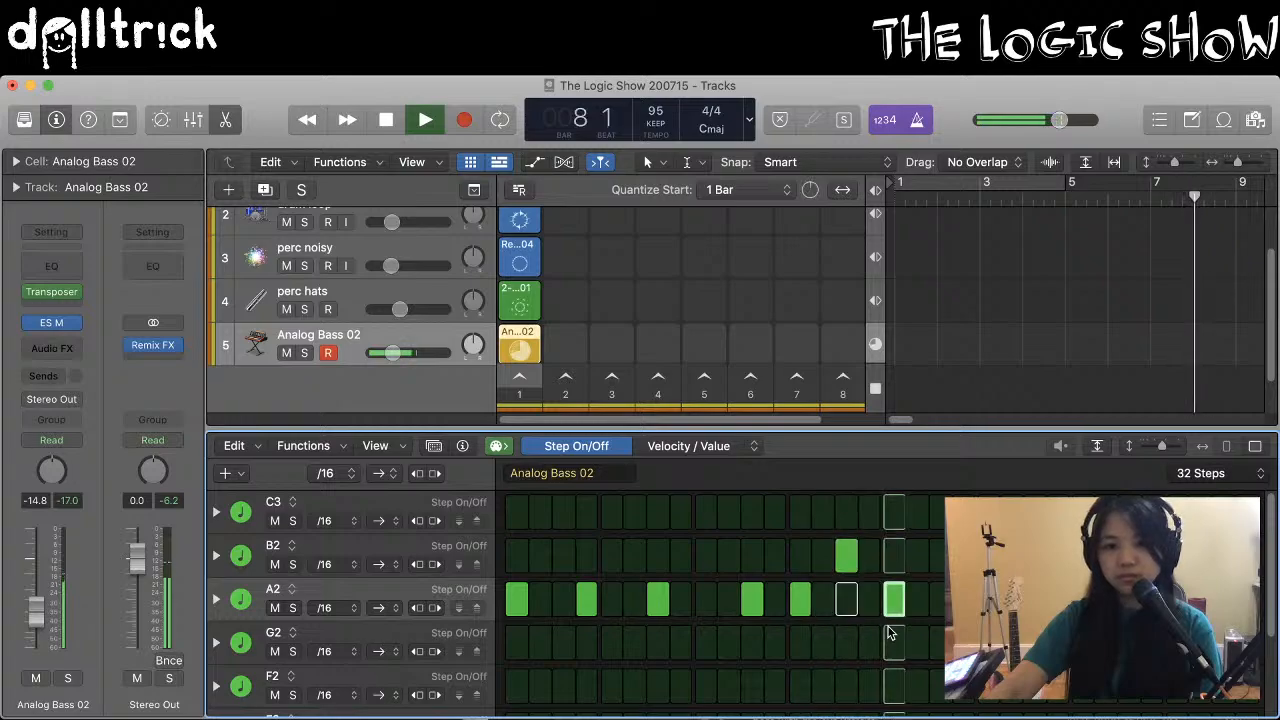
click(869, 512)
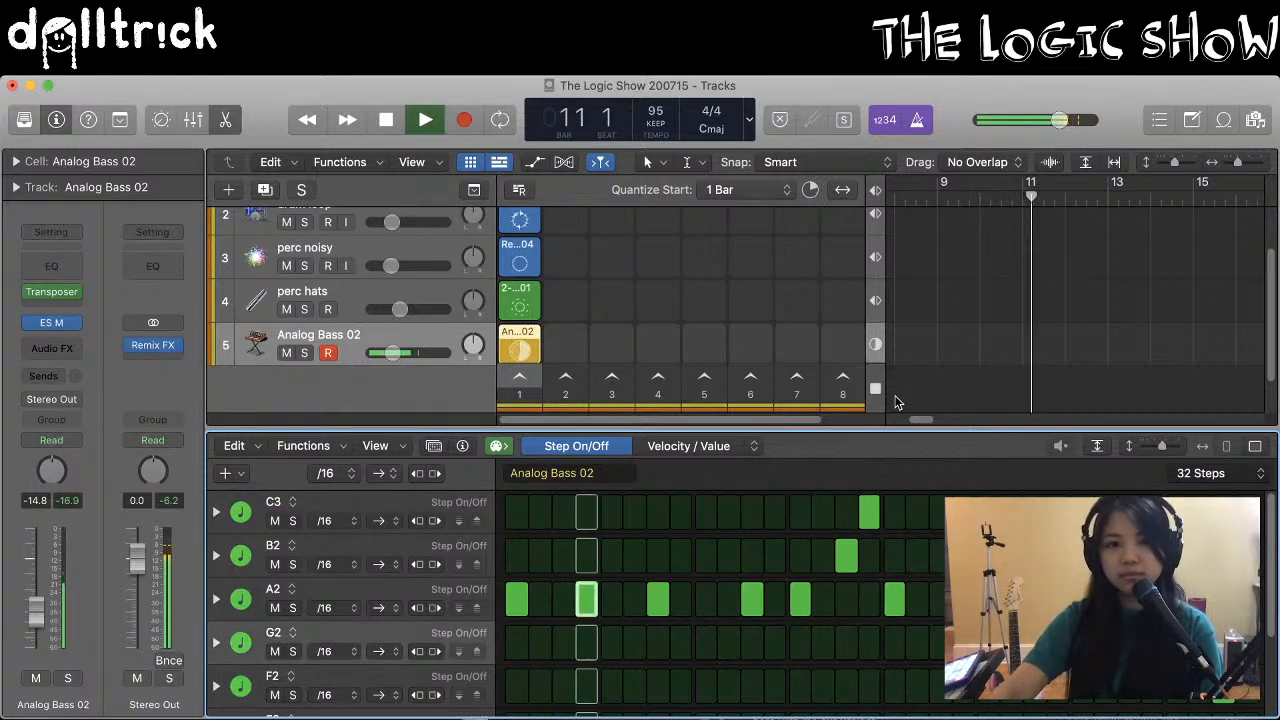
Turn off the metronome and launch the perc hats cell alongside the playing bass
click(913, 129)
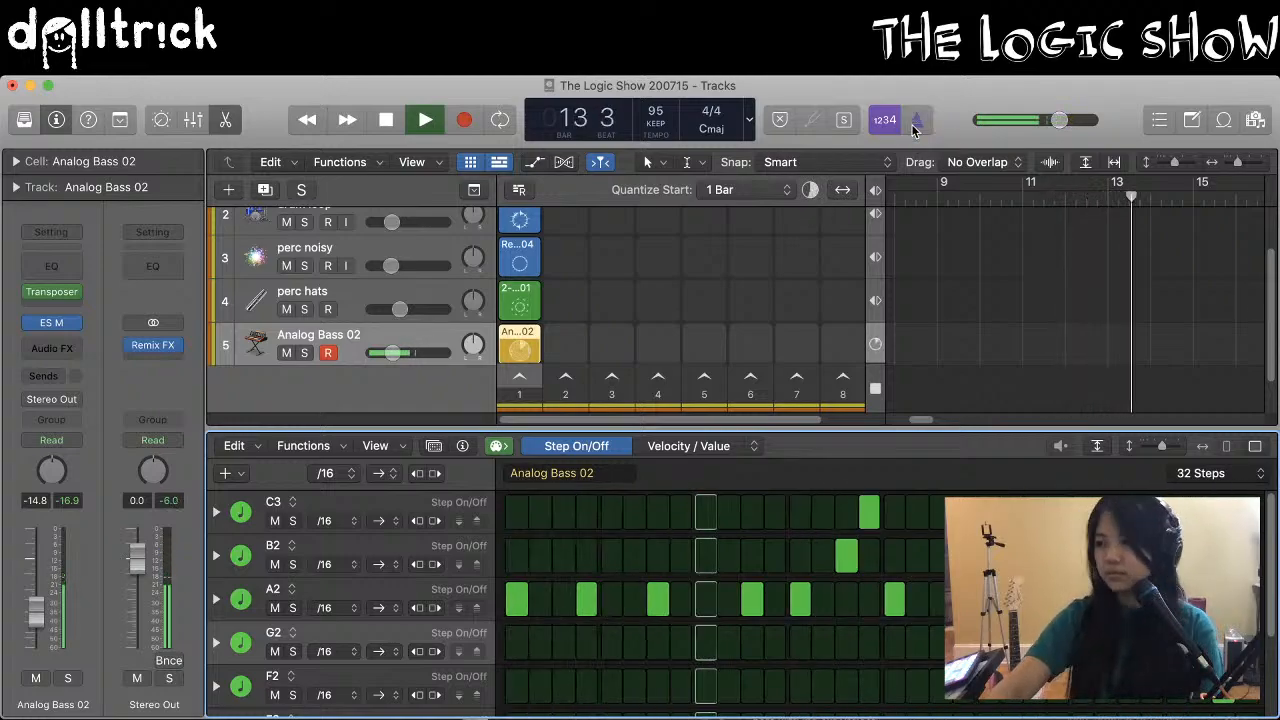
click(514, 305)
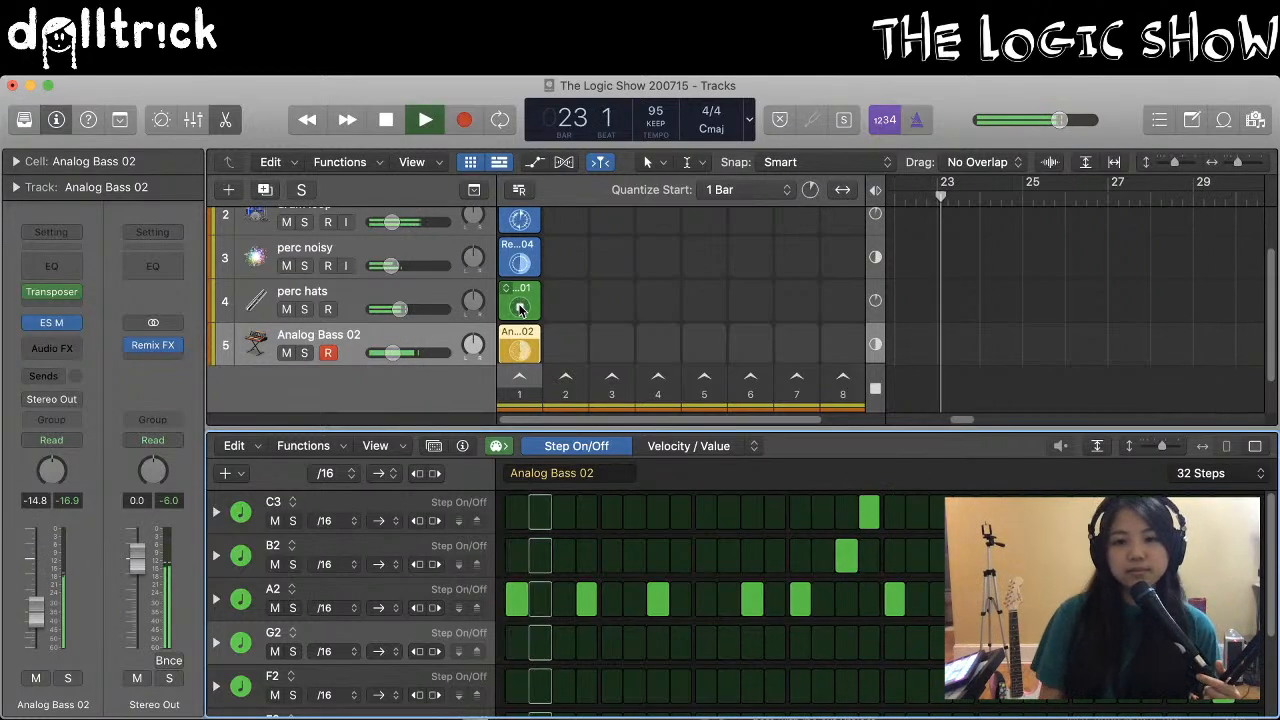
Rename the Analog Bass 02 track as bass
double_click(318, 336)
text(bass)
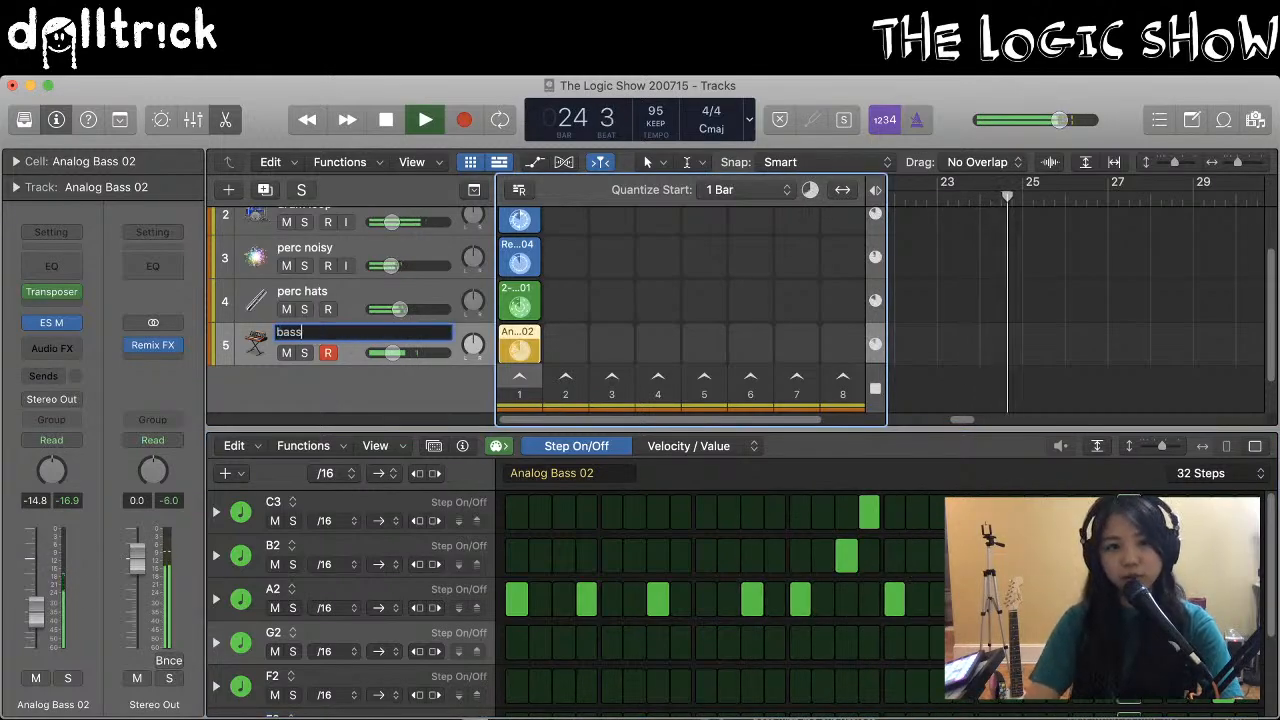
key(Return)
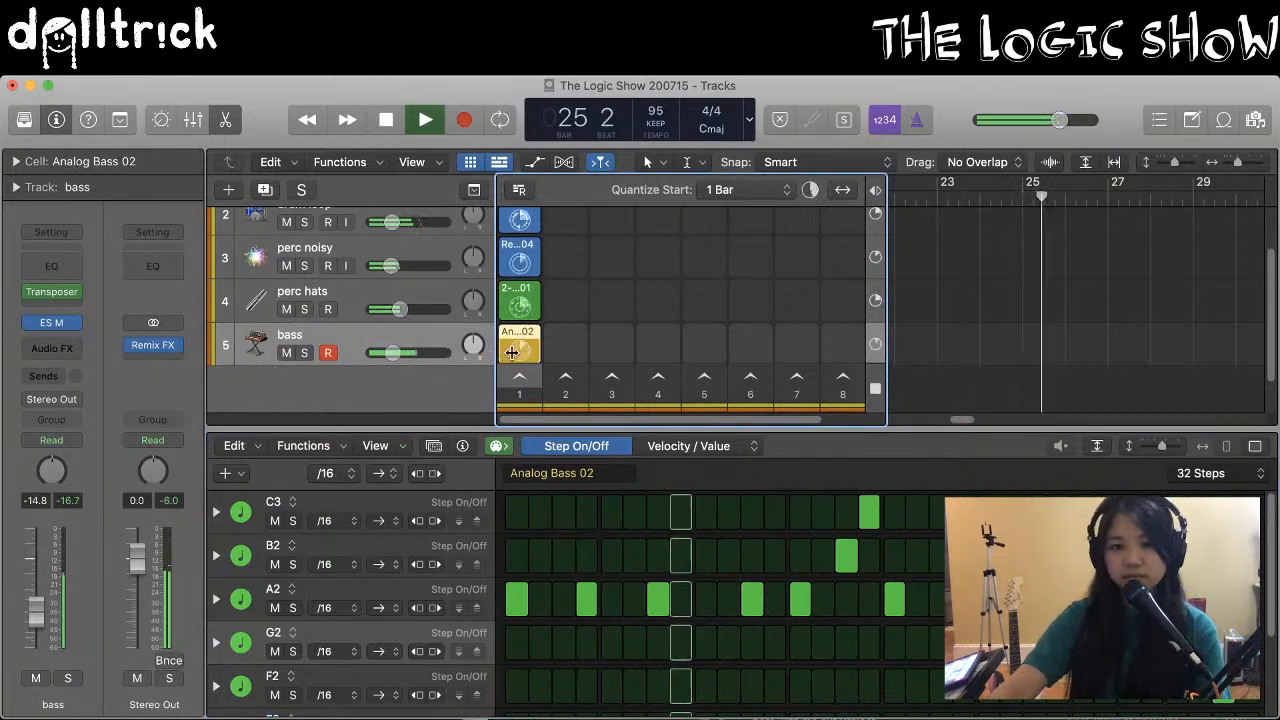
Trigger the empty scene 2, stop playback, and copy the bass pattern cell from scene 1 into scene 2
click(566, 378)
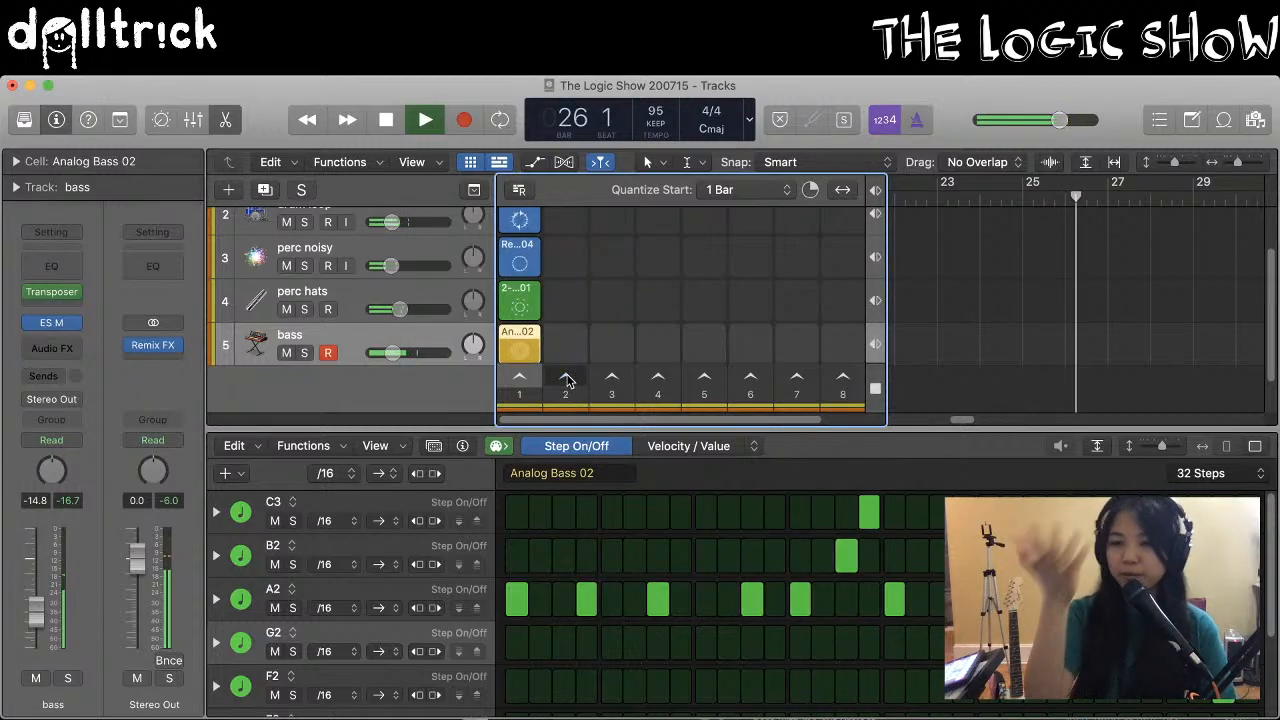
key(space)
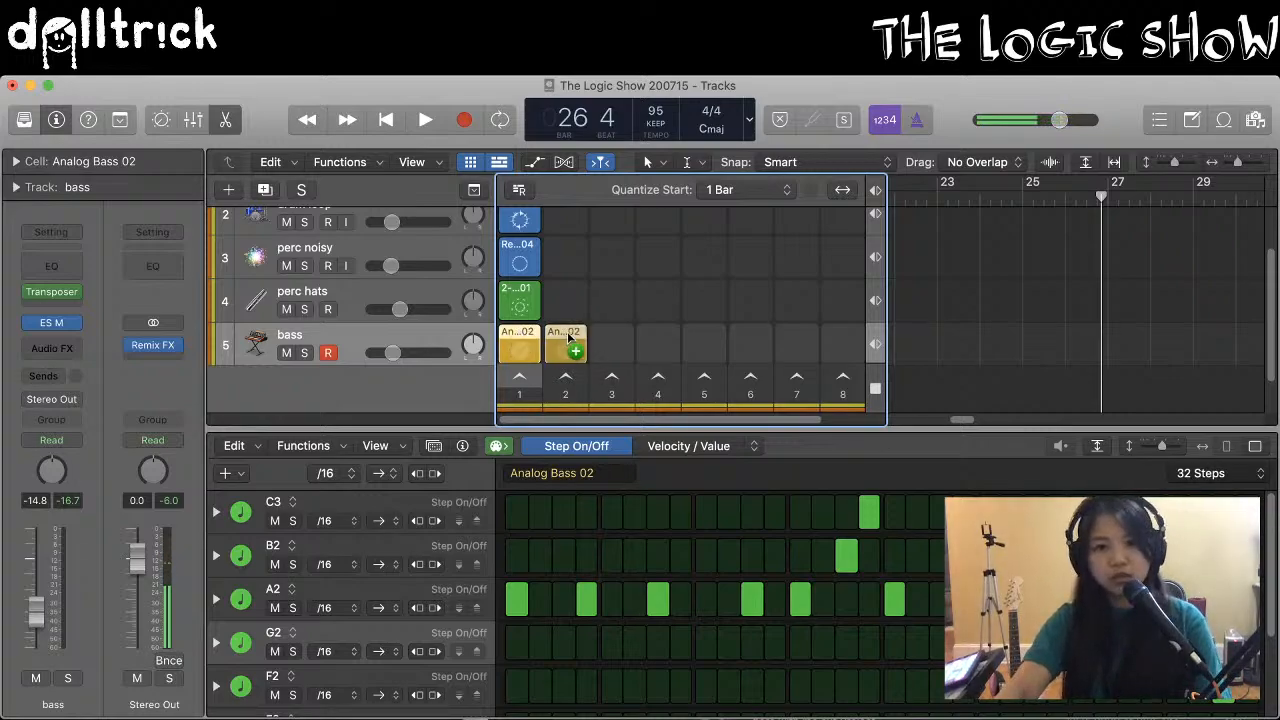
drag(566, 338, 564, 341)
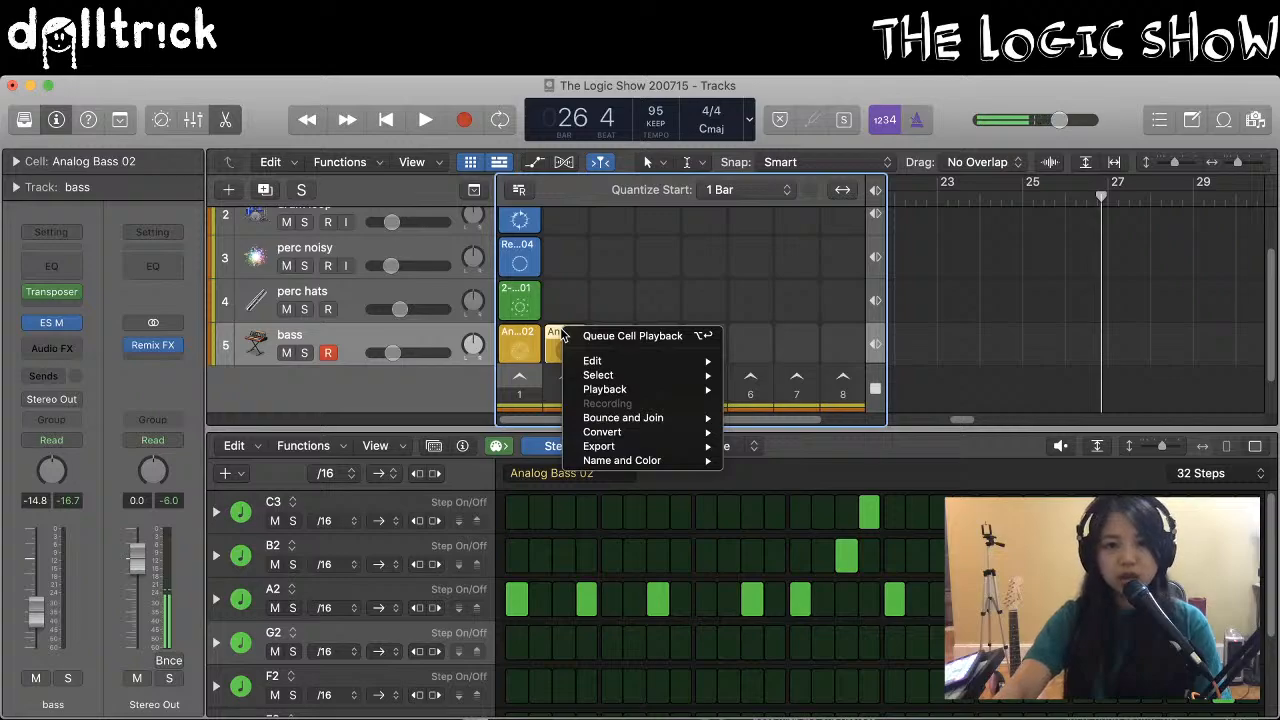
click(562, 333)
scroll(571, 335, down, 1)
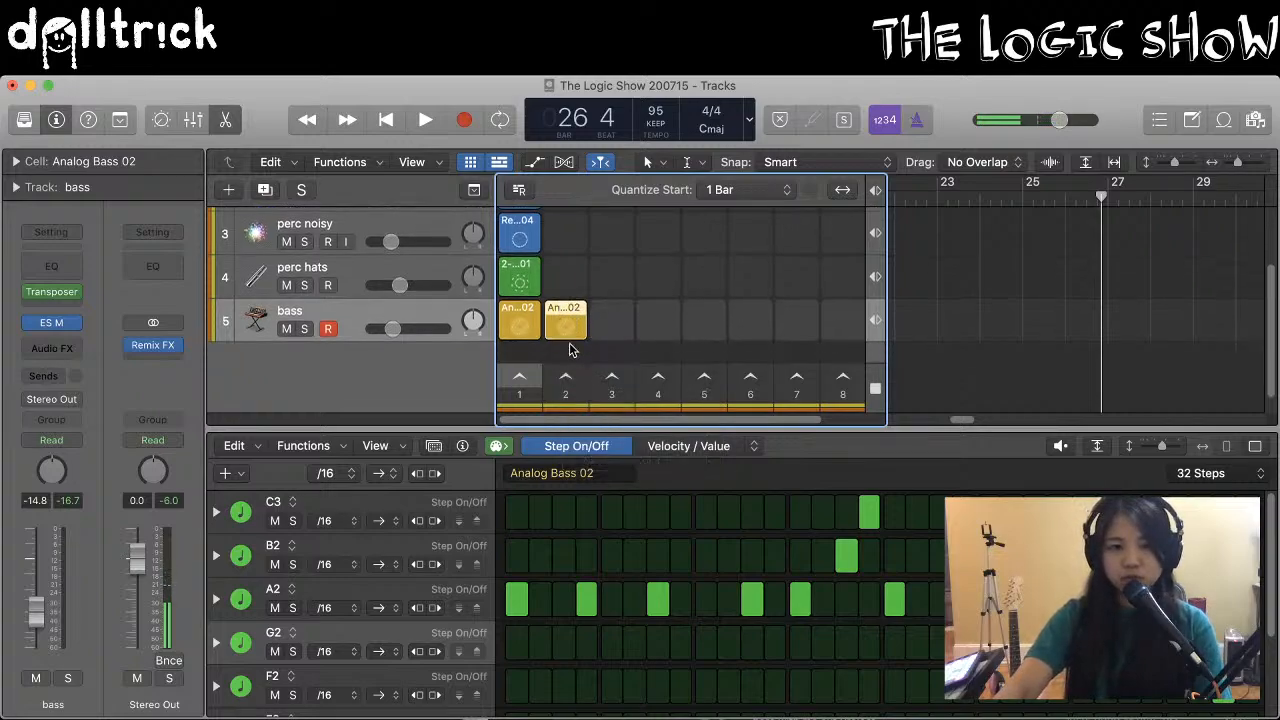
Convert the copied bass cell in scene 2 to a MIDI cell and select it to show its notes
right_click(566, 318)
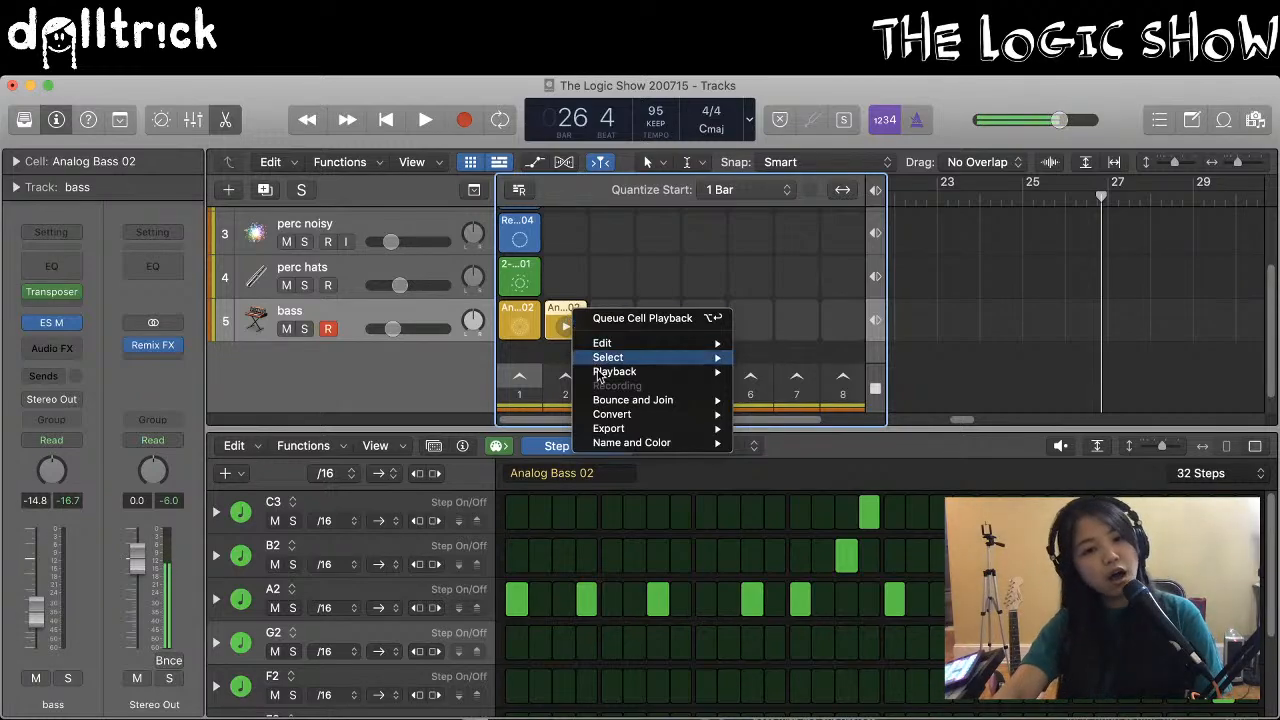
mouse_move(620, 404)
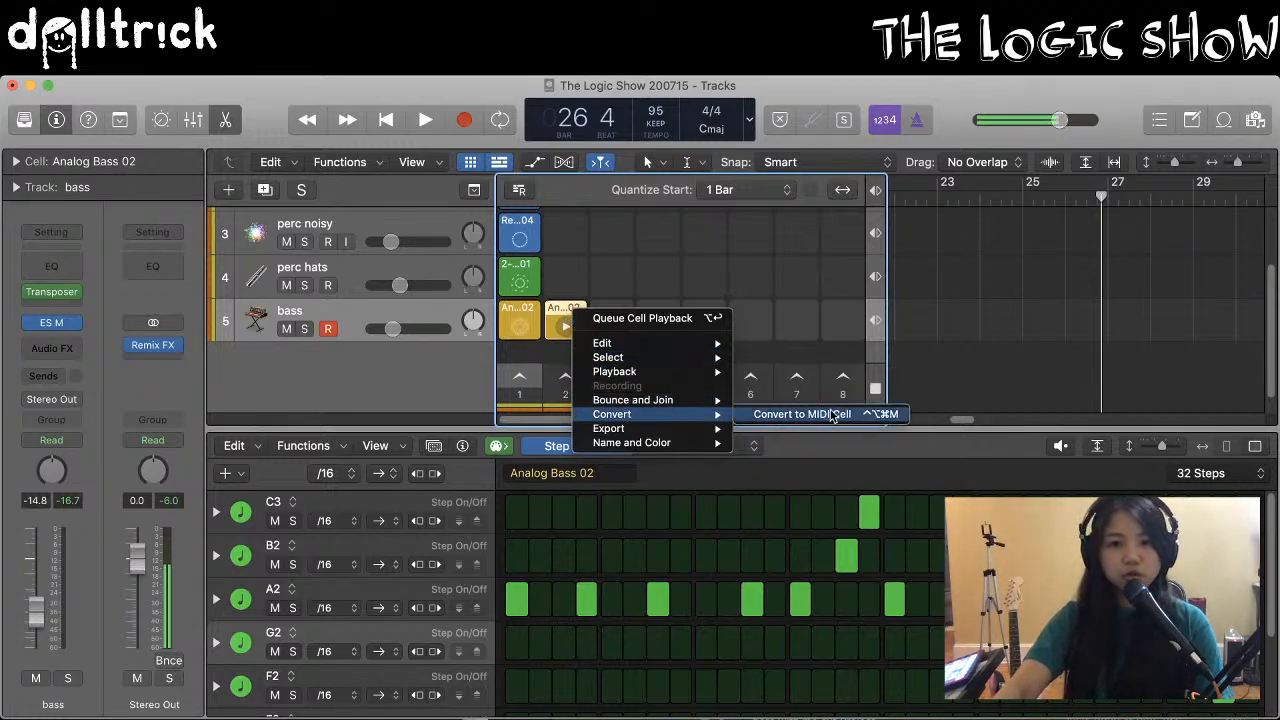
click(830, 416)
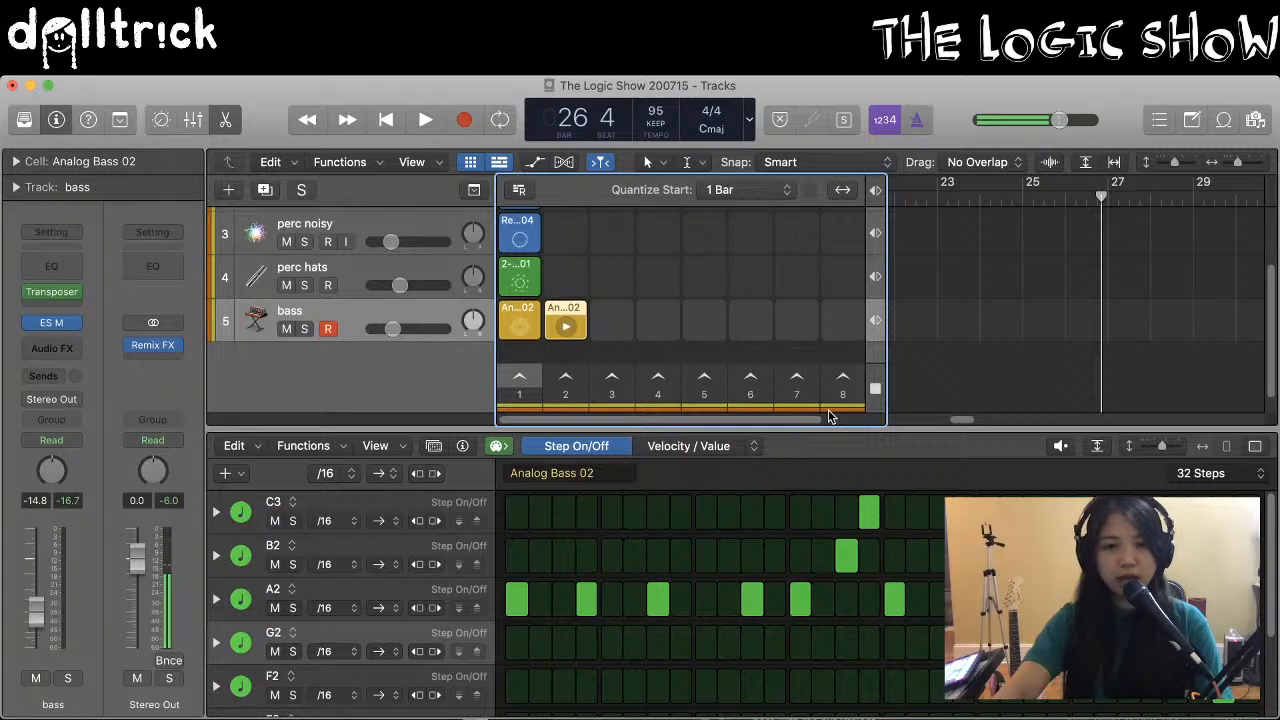
click(566, 328)
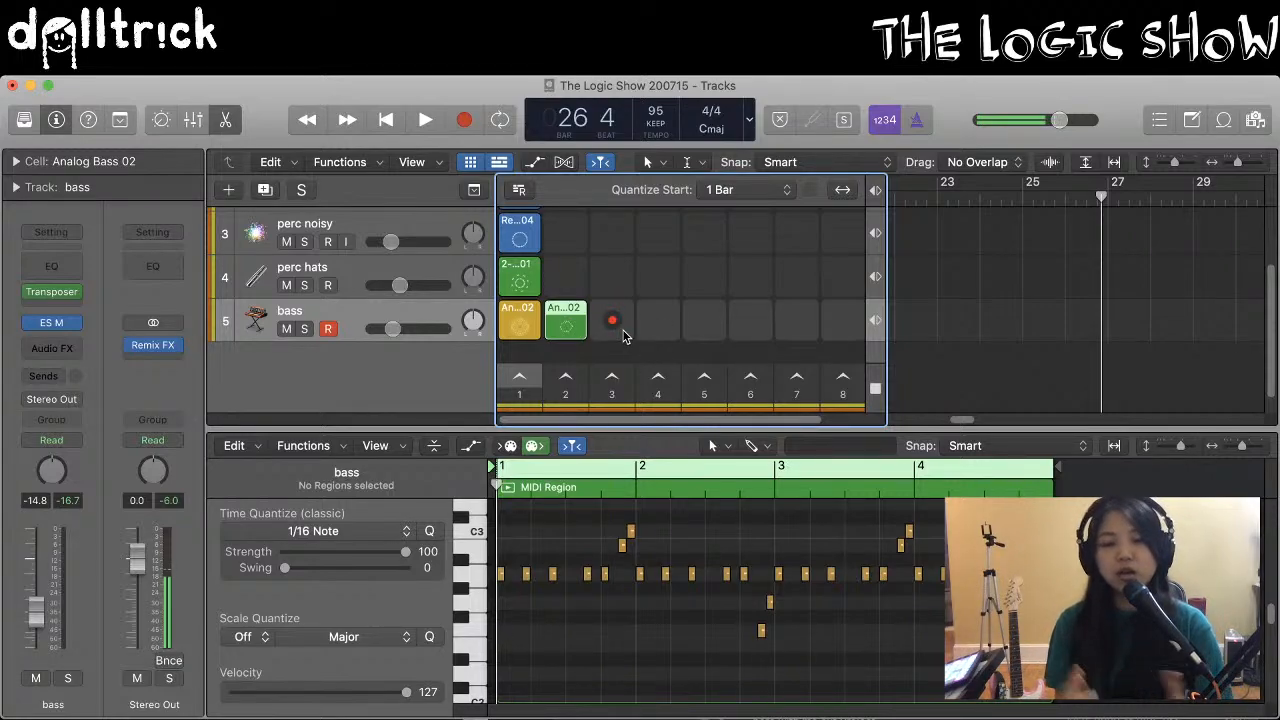
Try moving the scene 1 bass pattern cell onto the MIDI cell in scene 2, undo the move, and reselect the MIDI cell
drag(528, 311, 573, 309)
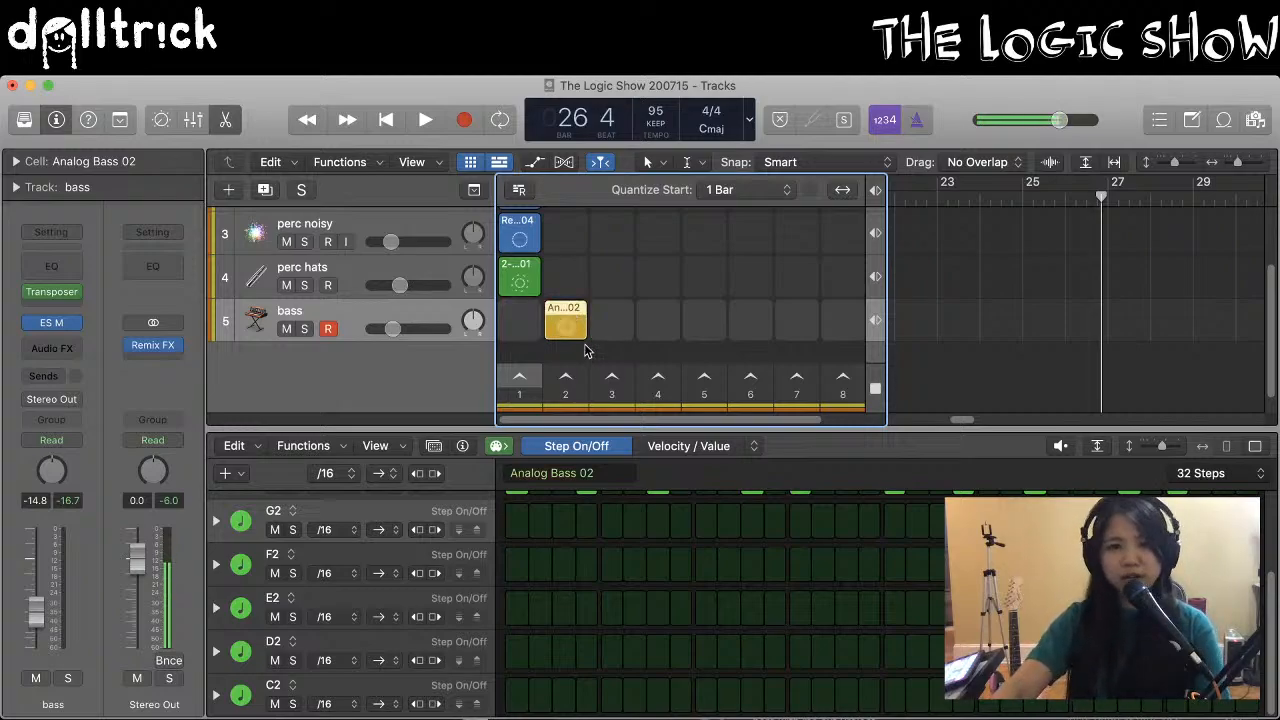
key(super+z)
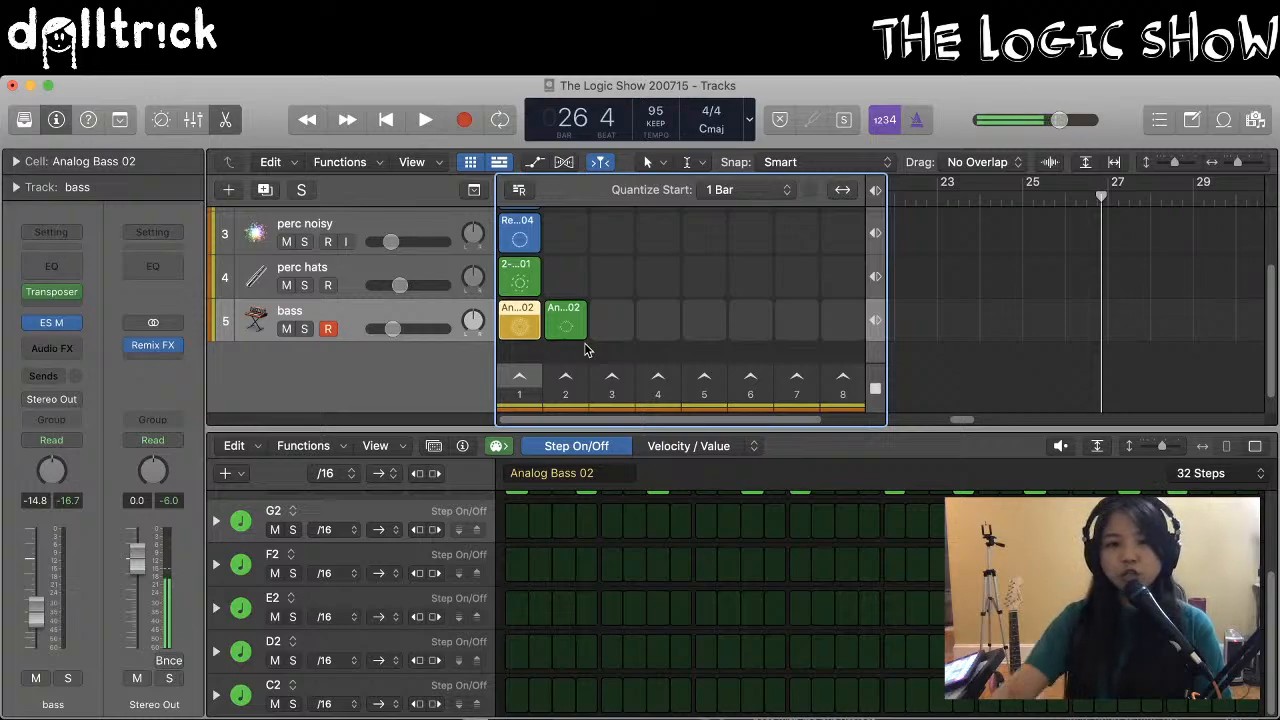
click(565, 320)
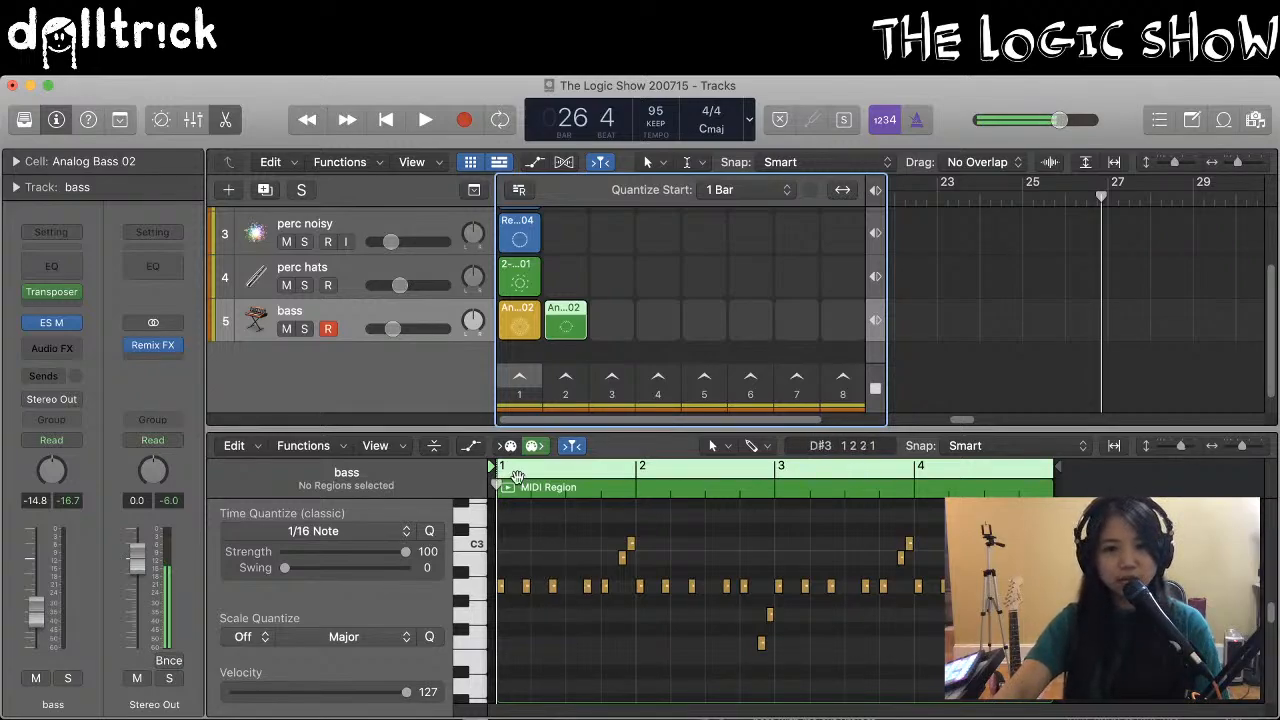
Look through the Piano Roll's viewing, function and editing commands for the MIDI cell, toggling Scroll in Play on and back off
mouse_move(955, 458)
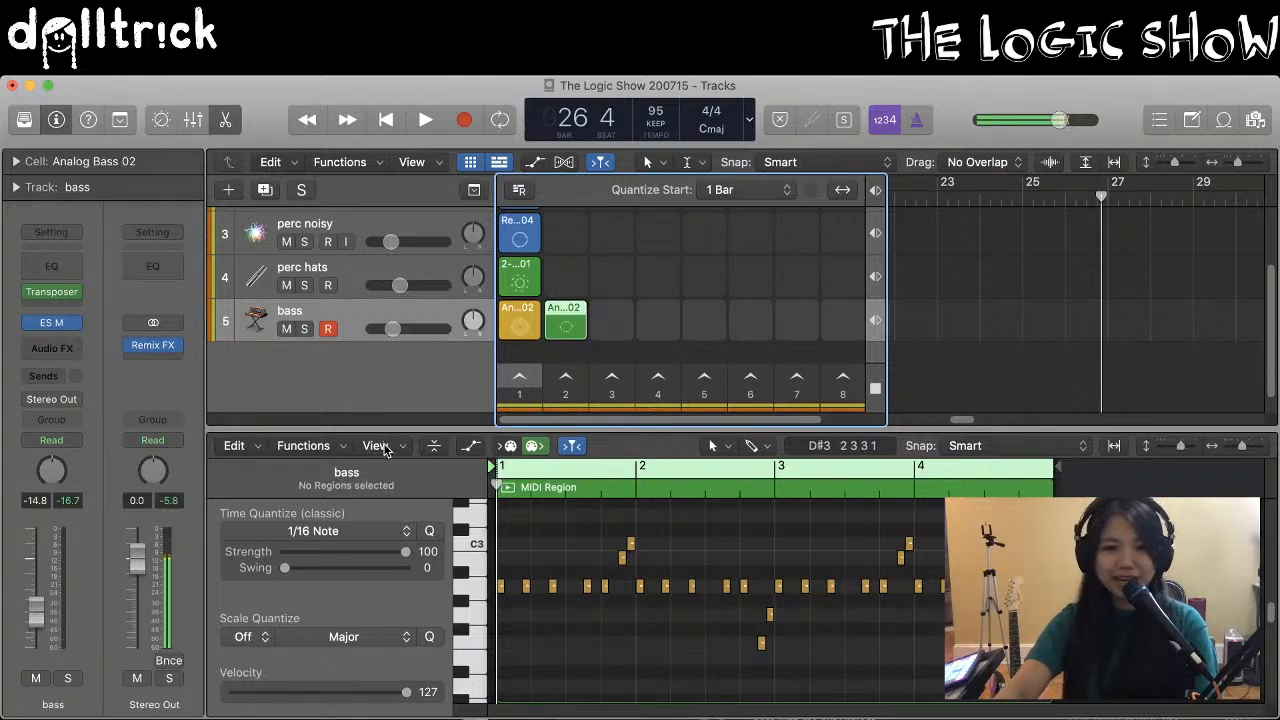
click(376, 446)
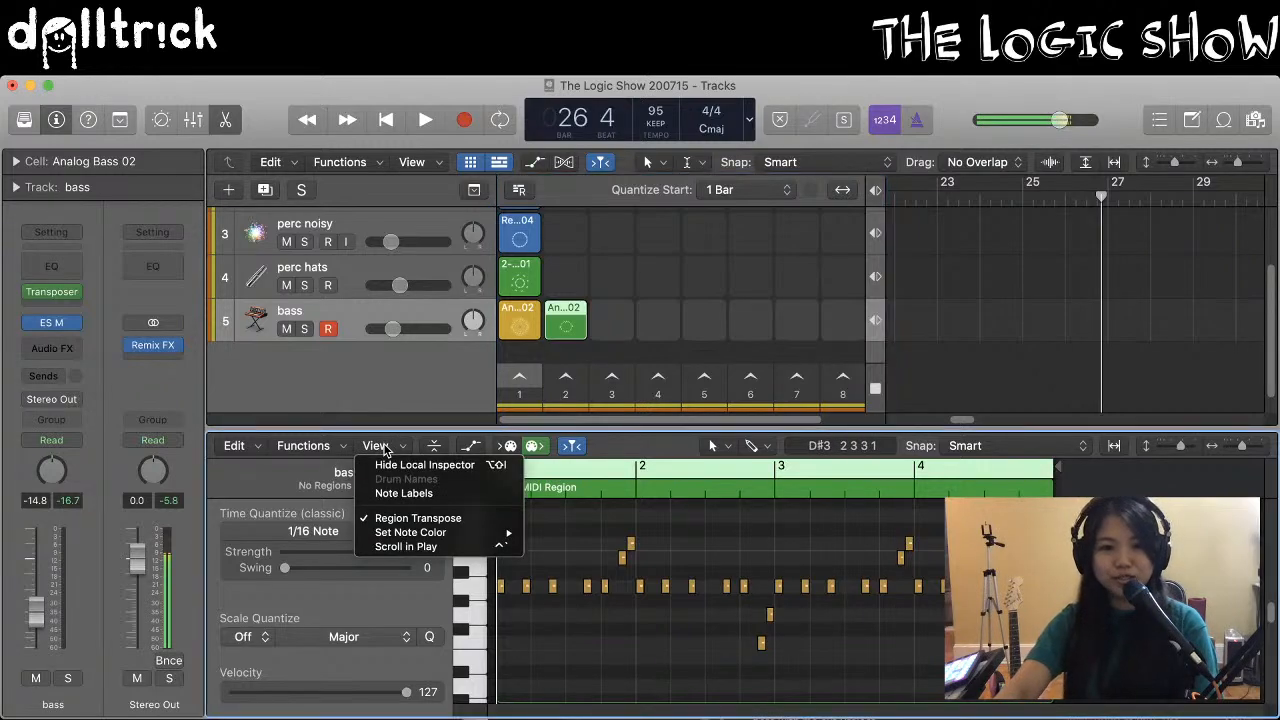
click(430, 546)
click(376, 446)
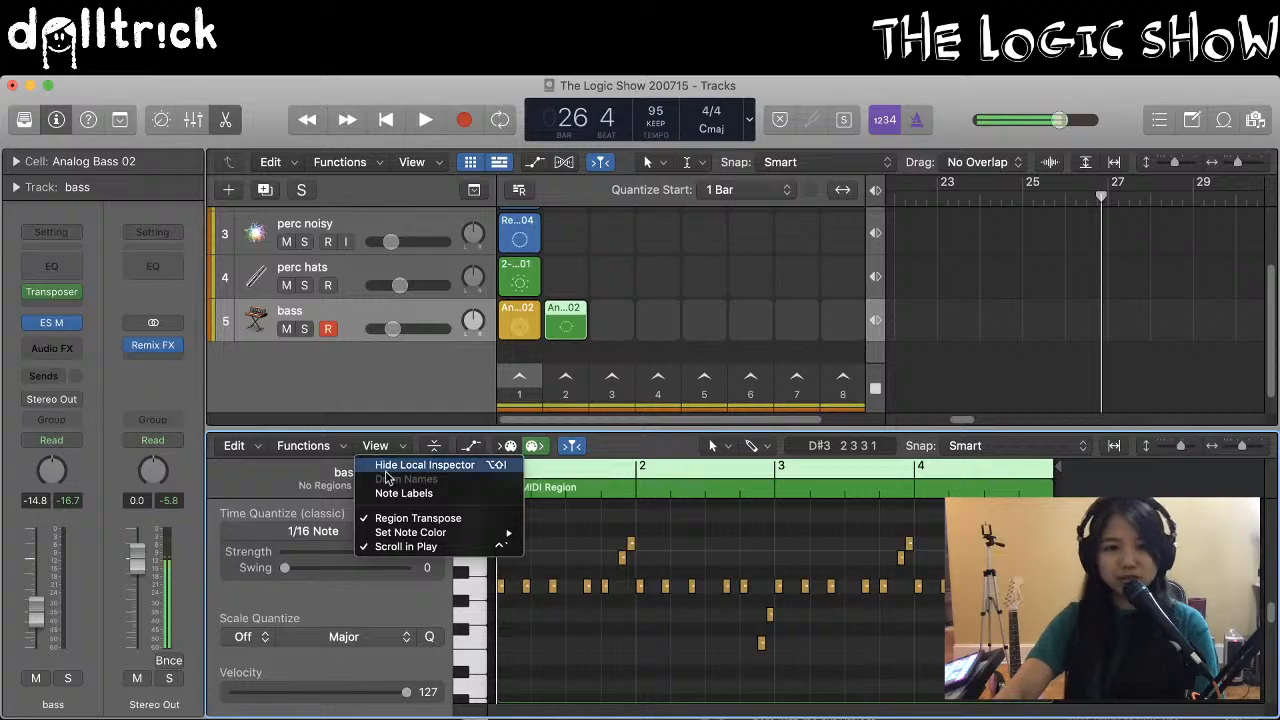
click(420, 546)
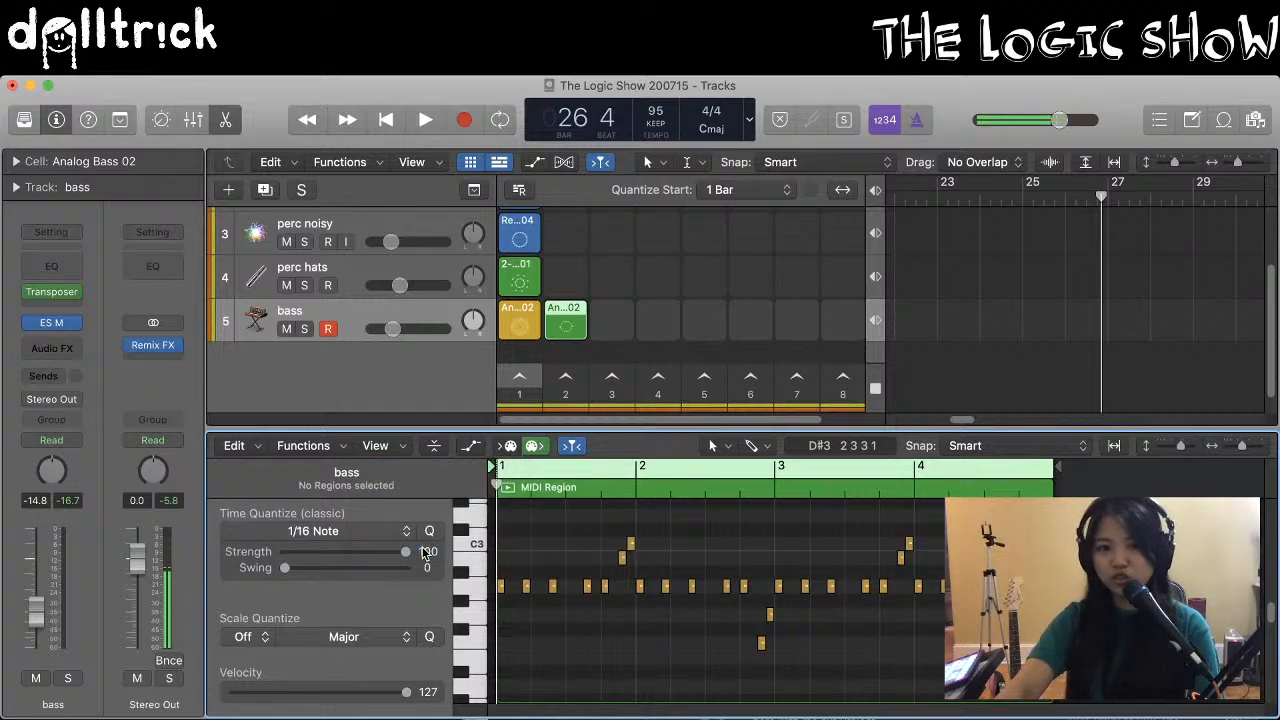
click(300, 446)
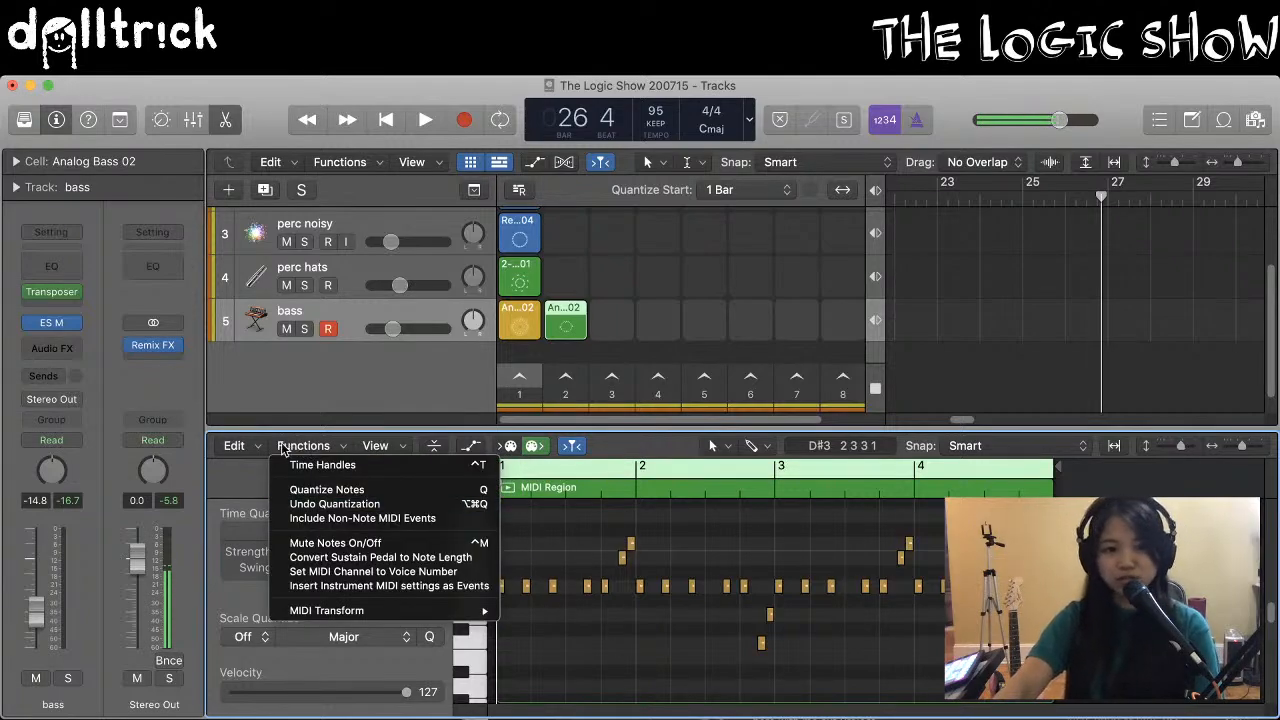
click(250, 445)
click(250, 446)
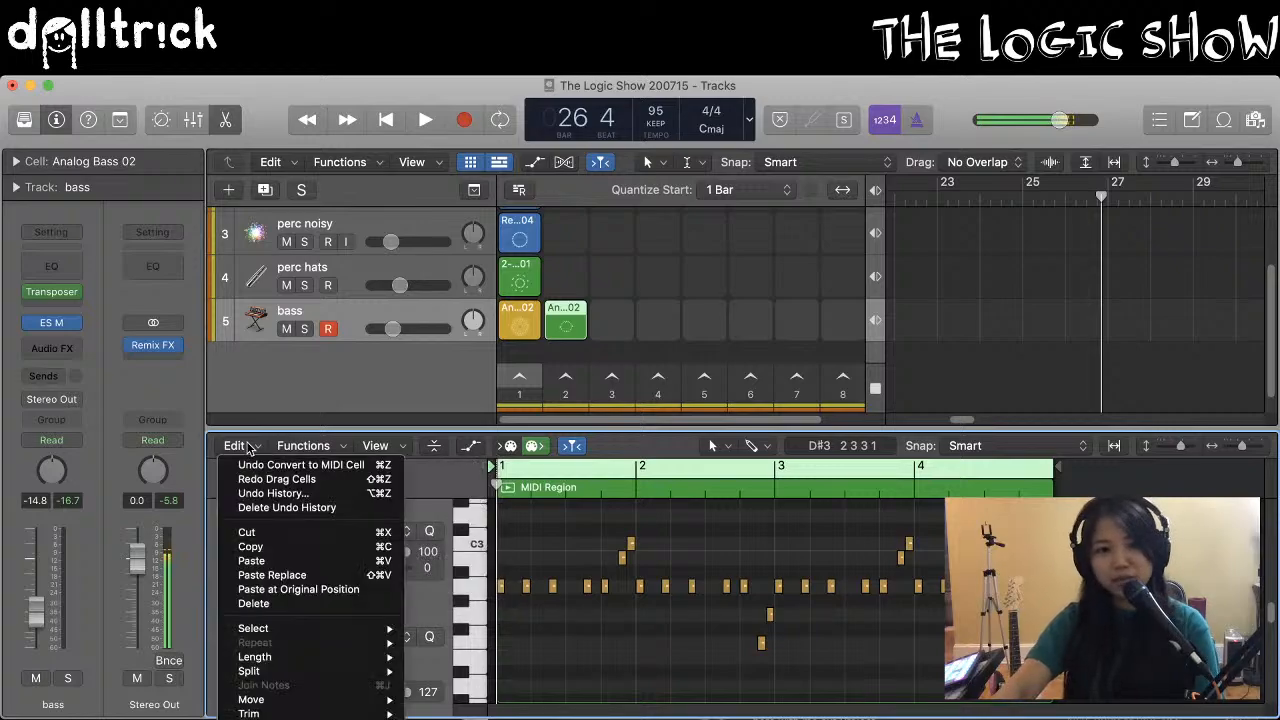
click(250, 447)
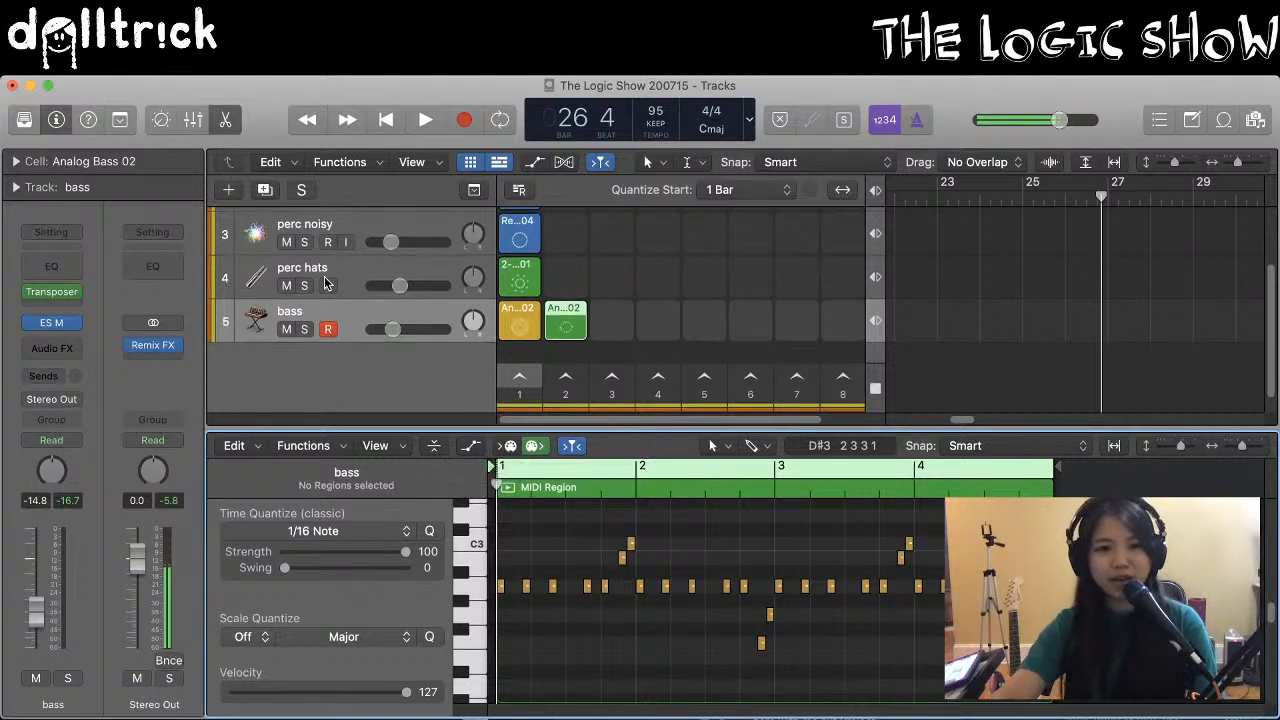
scroll(323, 284, up, 2)
scroll(320, 282, up, 1)
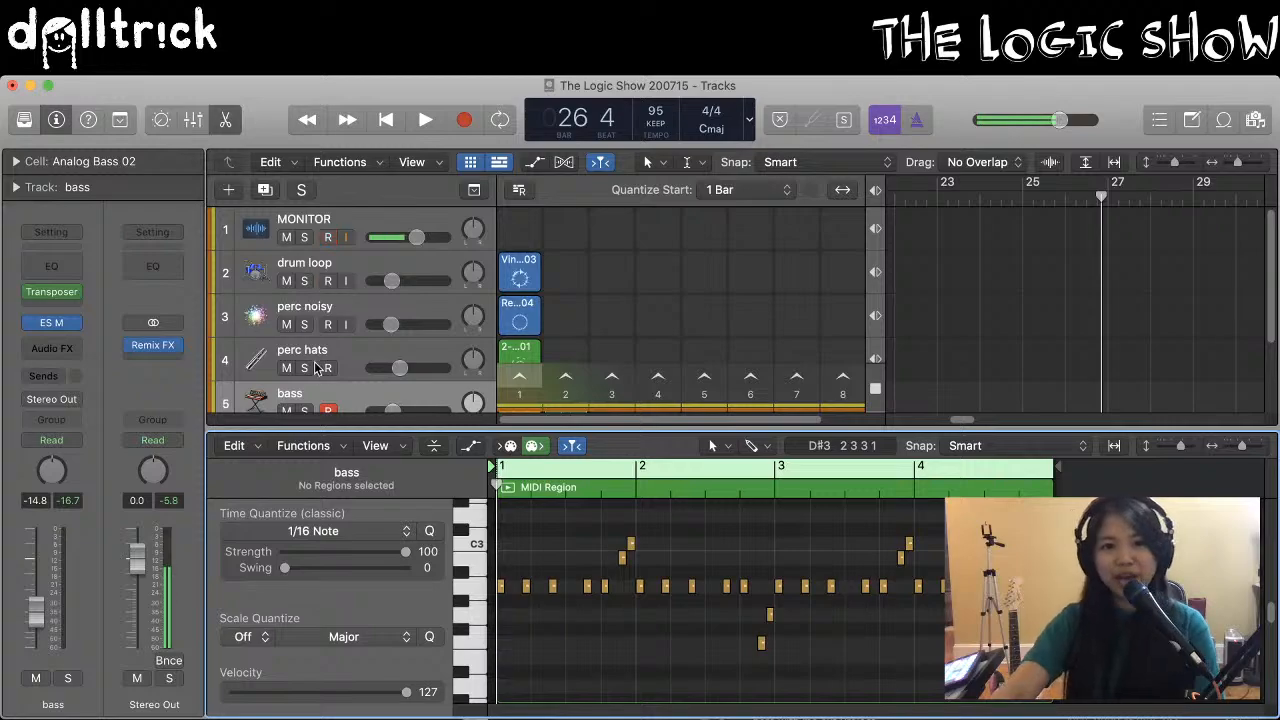
scroll(348, 384, down, 1)
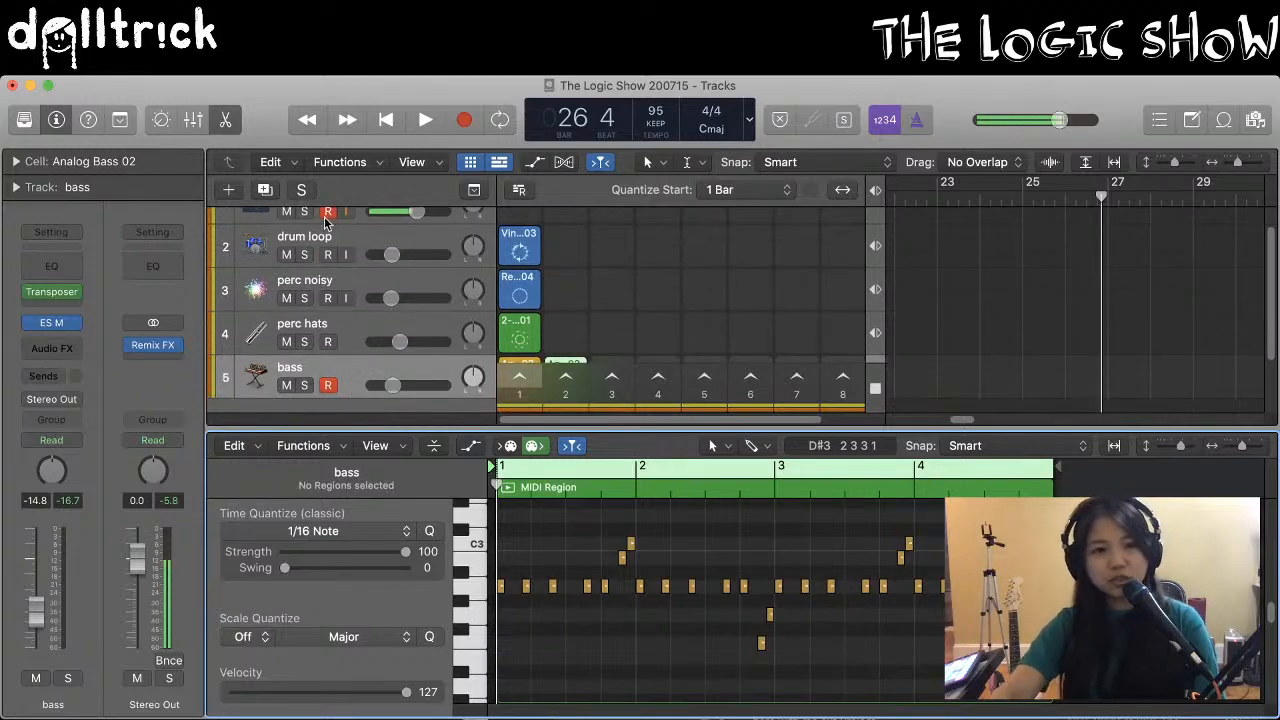
scroll(430, 330, down, 3)
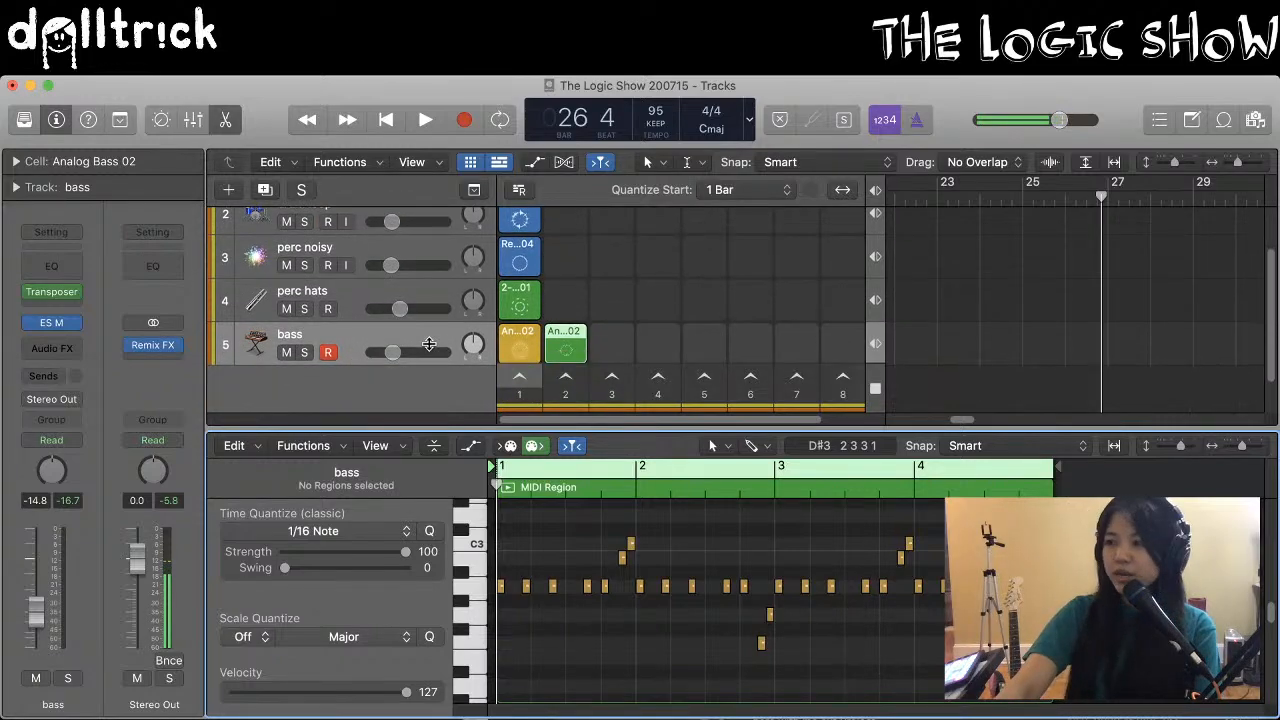
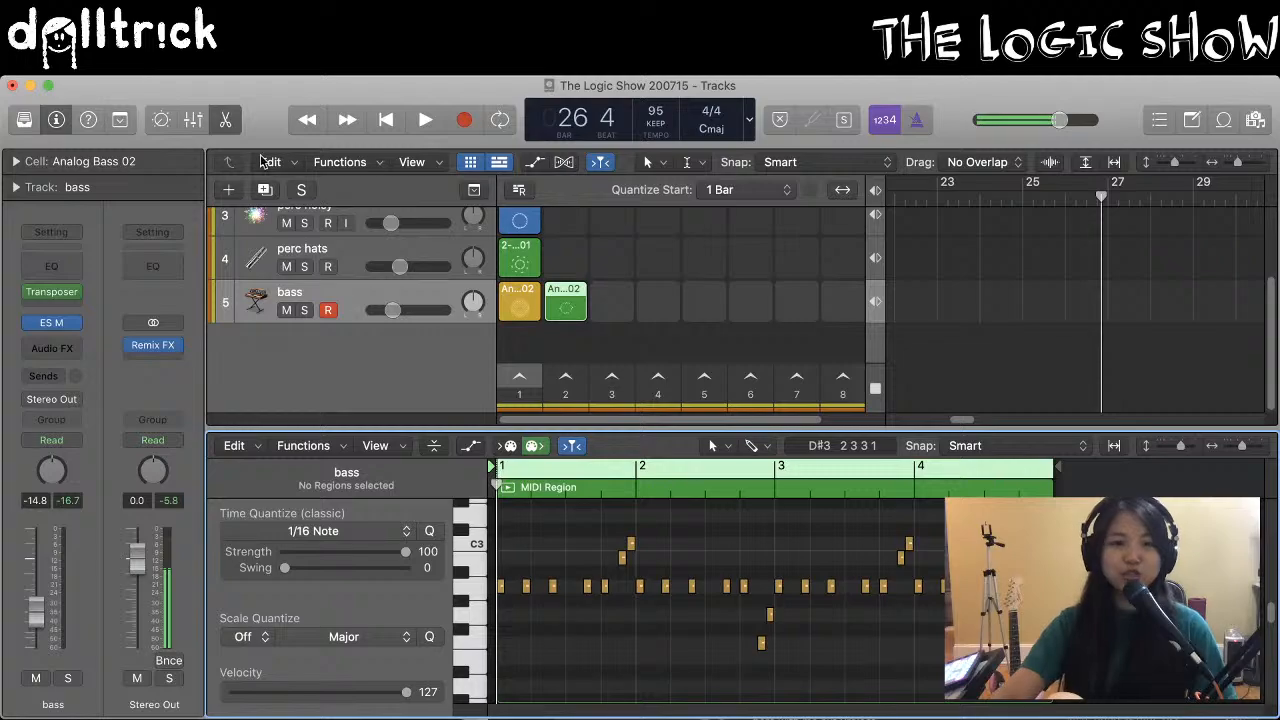
Create one software instrument track using the stereo Retro Synth
click(231, 190)
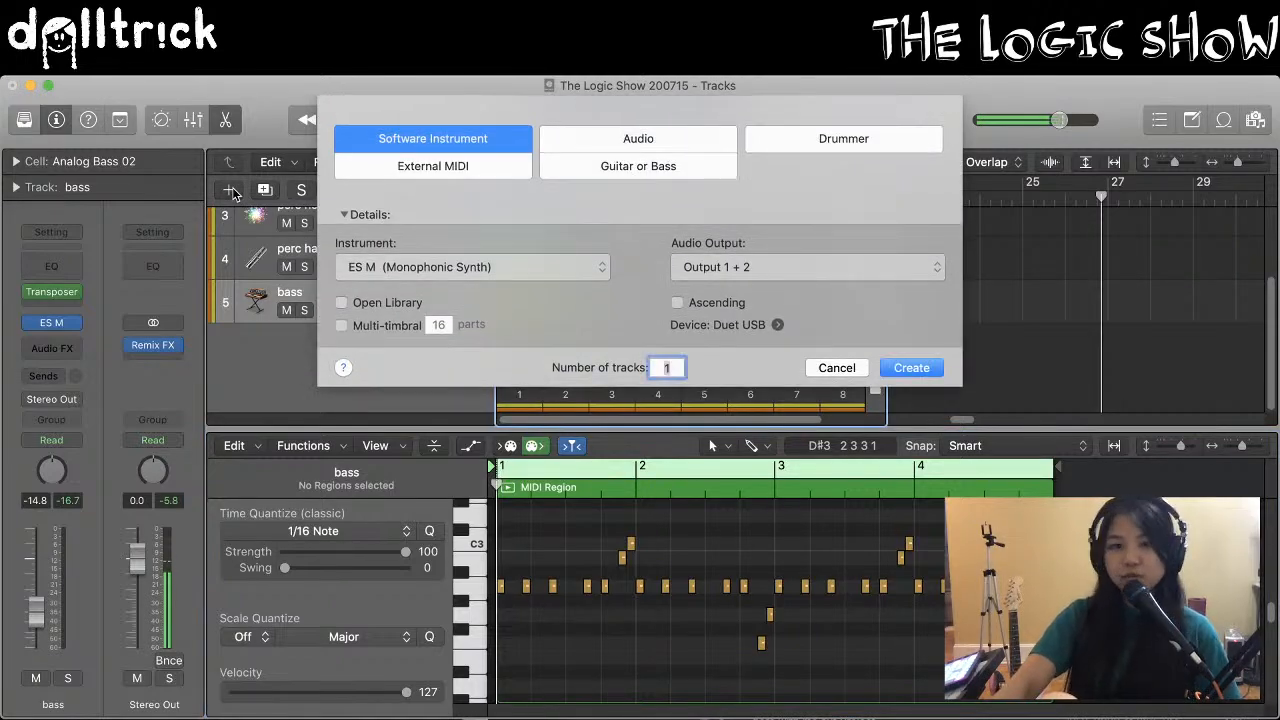
click(377, 268)
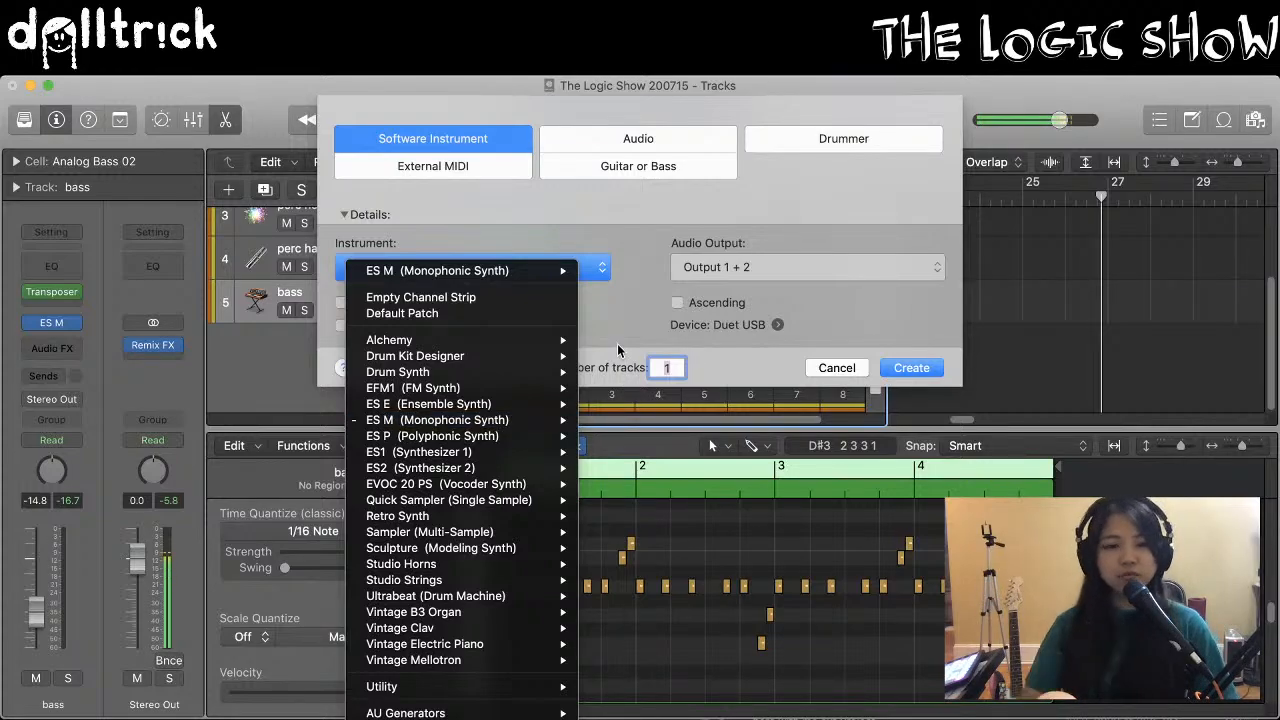
mouse_move(508, 517)
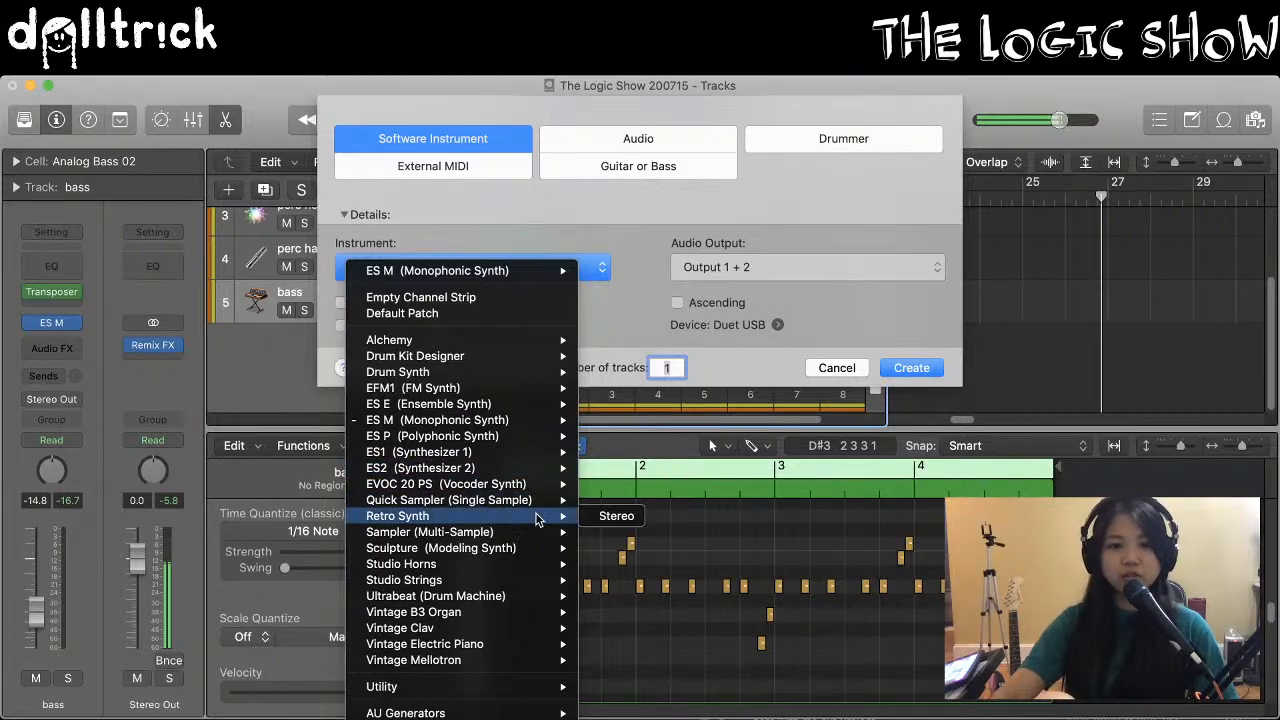
click(606, 516)
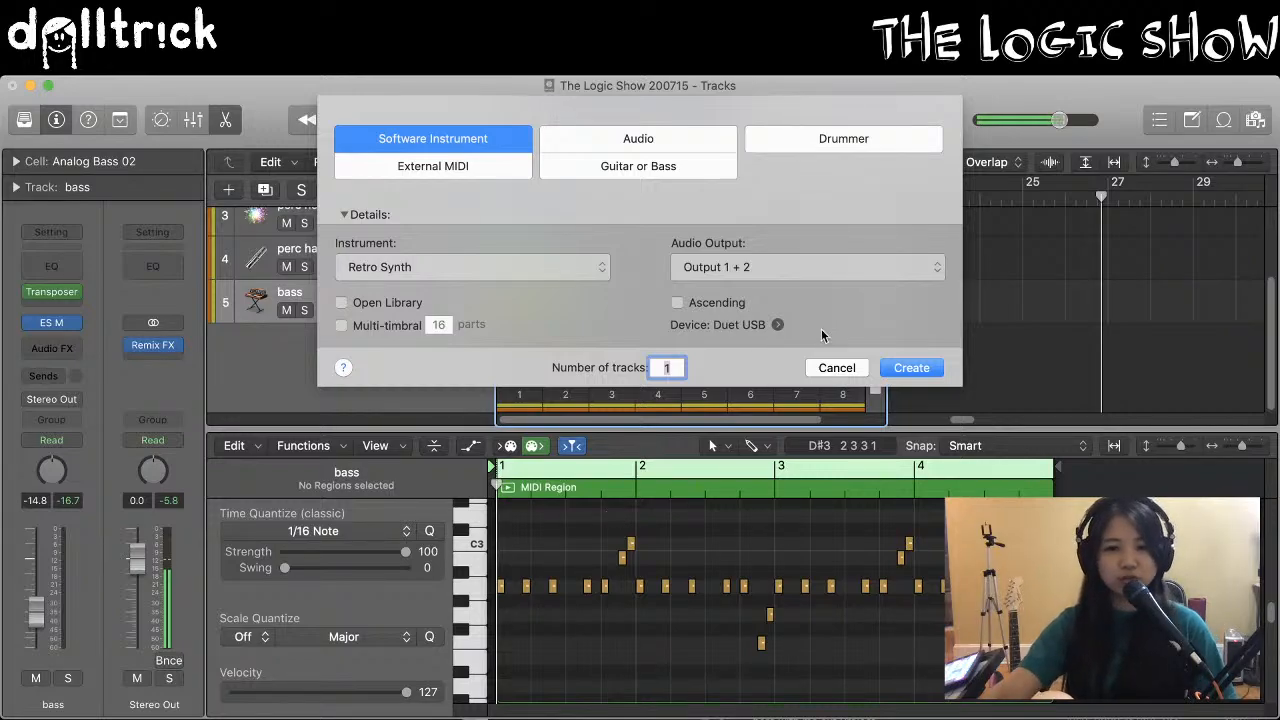
click(907, 370)
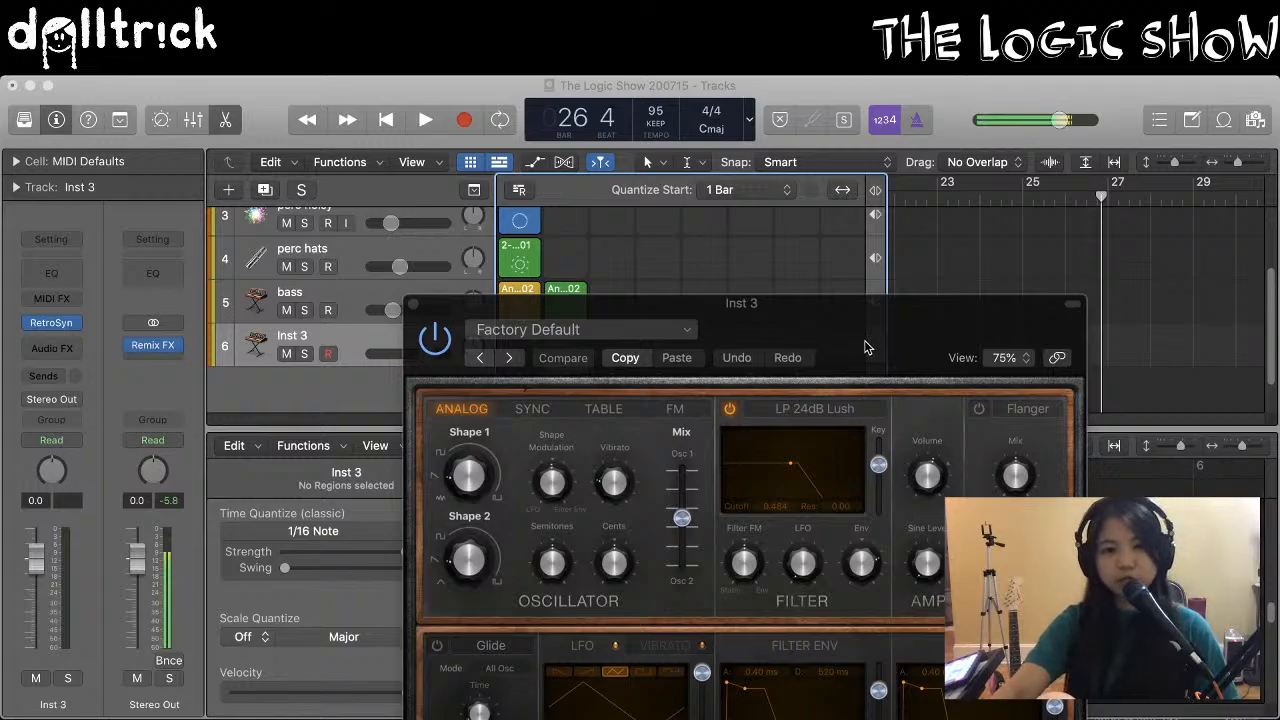
Rename the new Retro Synth track as chords, moving the synth window up out of the way
drag(865, 342, 843, 194)
mouse_move(655, 360)
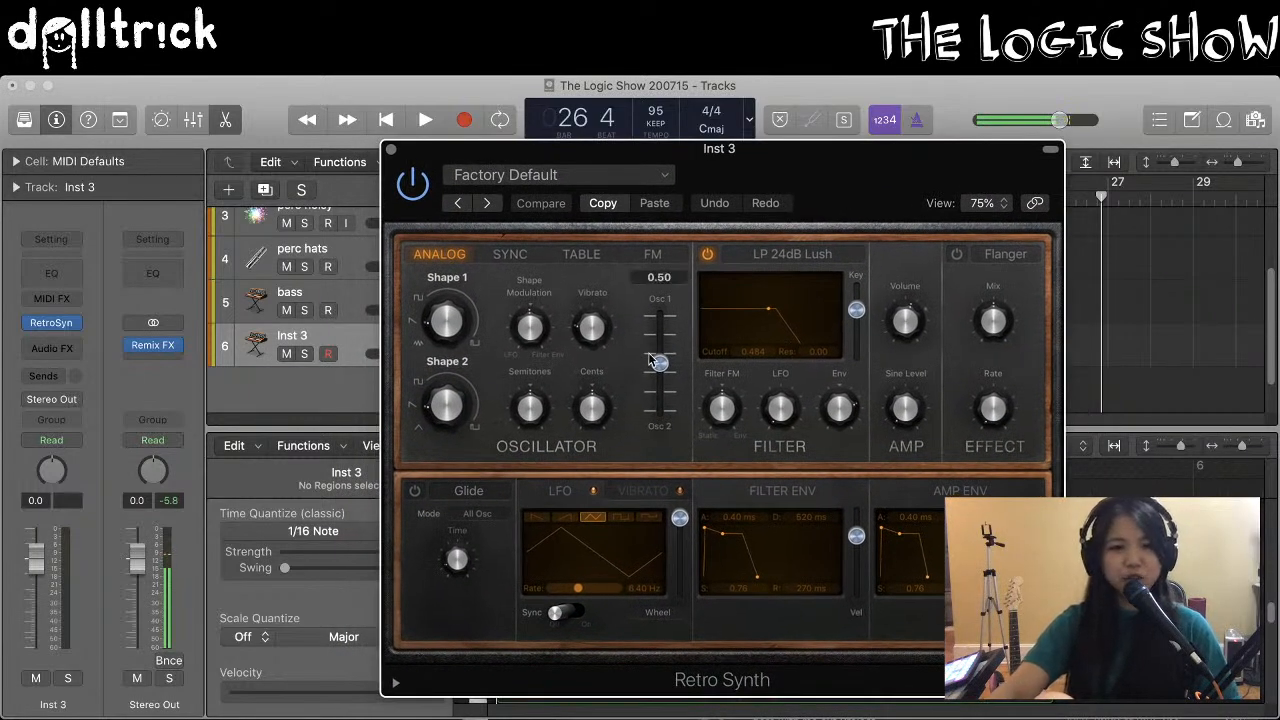
double_click(291, 337)
text(chords)
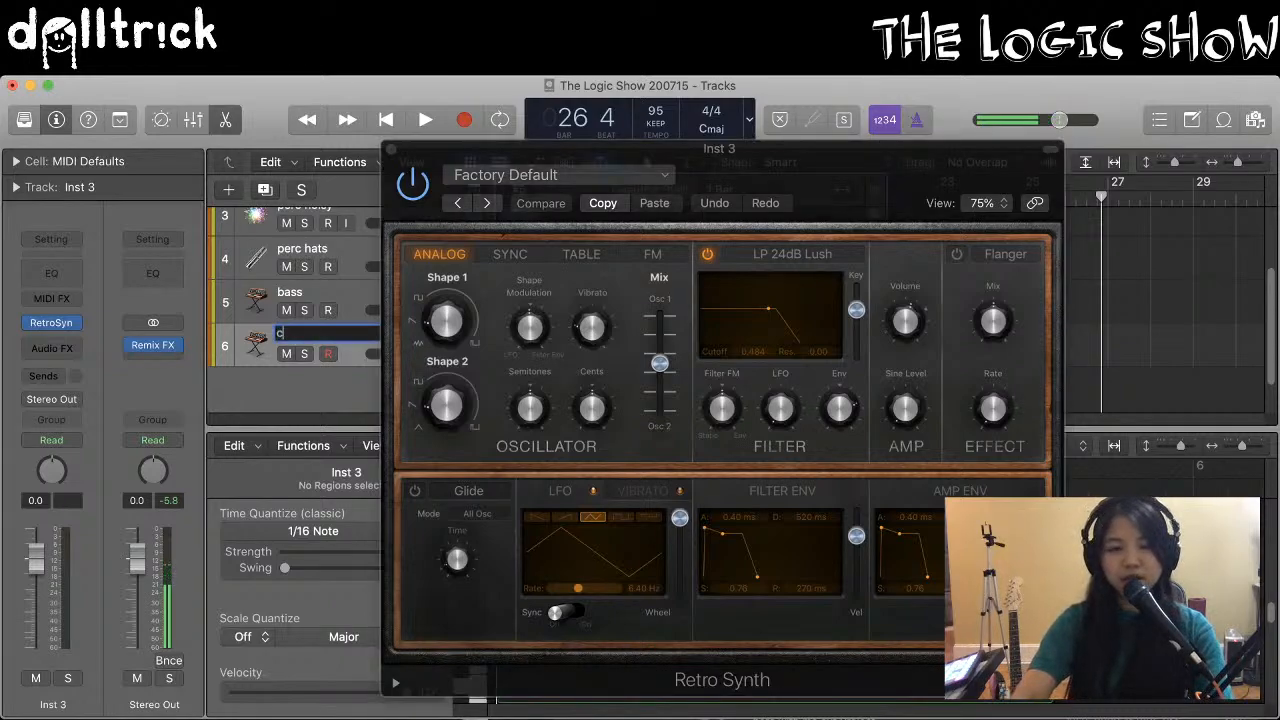
key(Return)
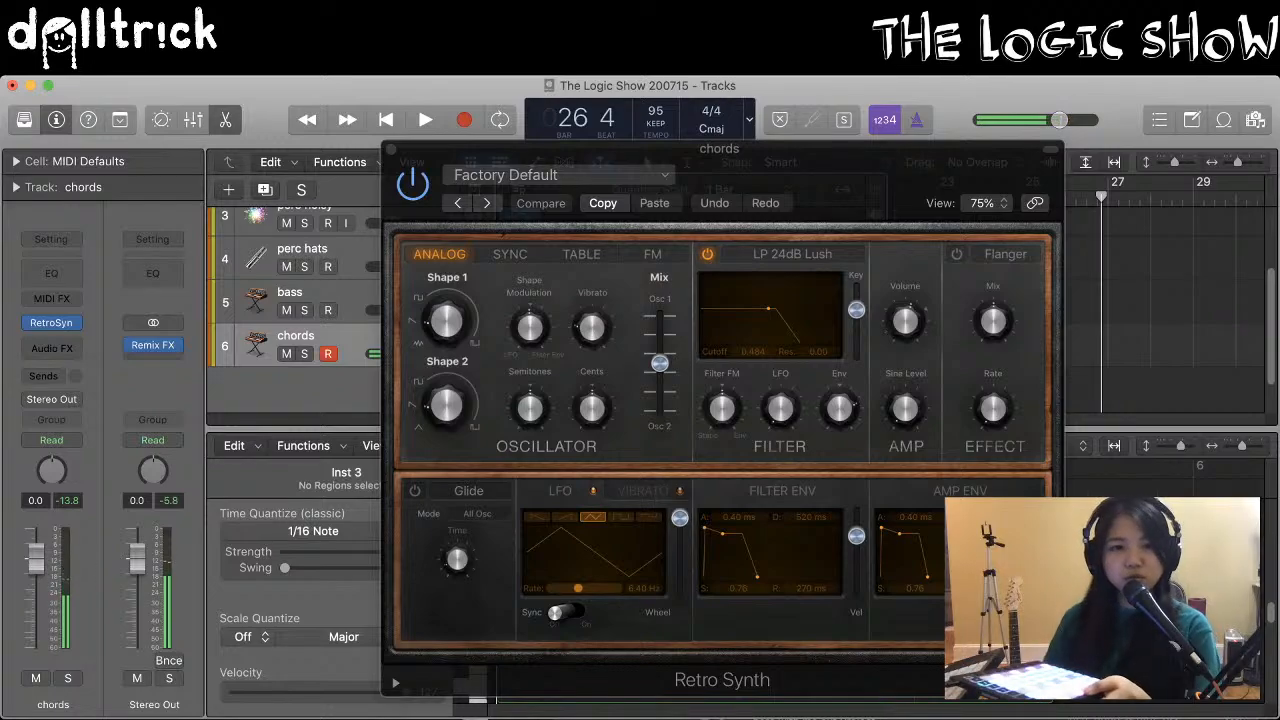
Move the Retro Synth window clear of the track volumes and lower the chords track to -9.6 dB
drag(513, 152, 698, 147)
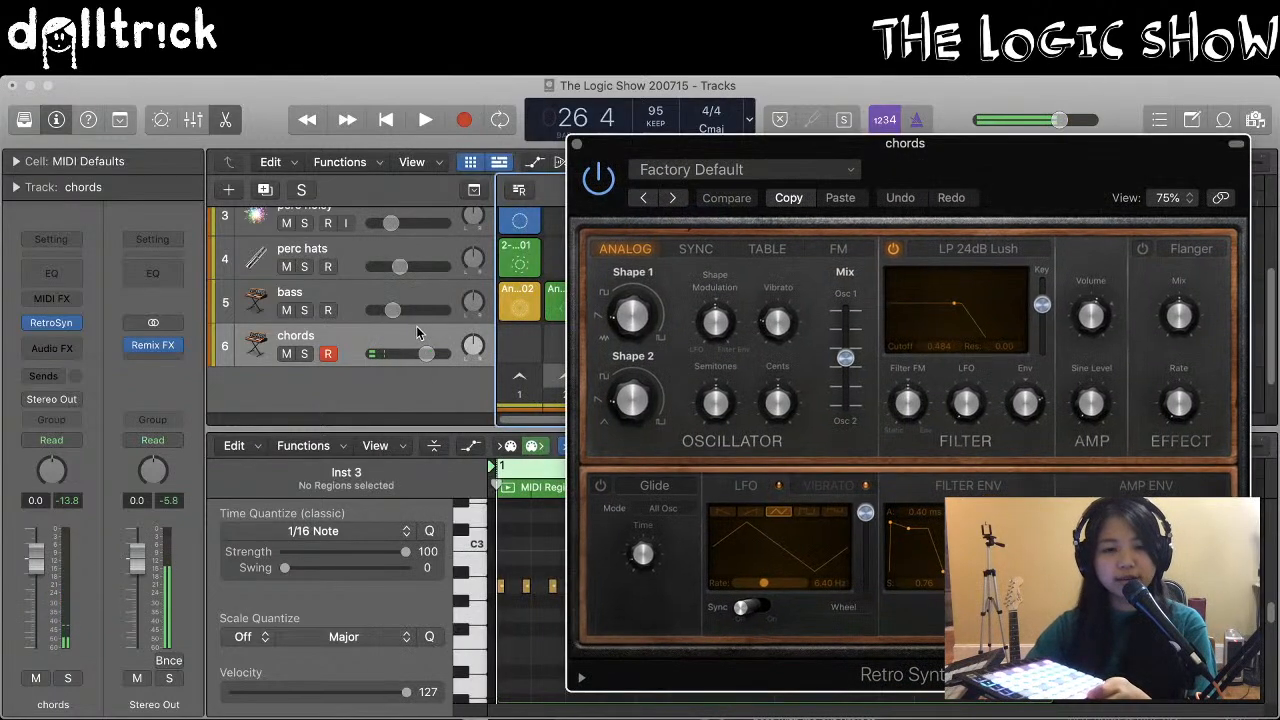
drag(427, 354, 404, 354)
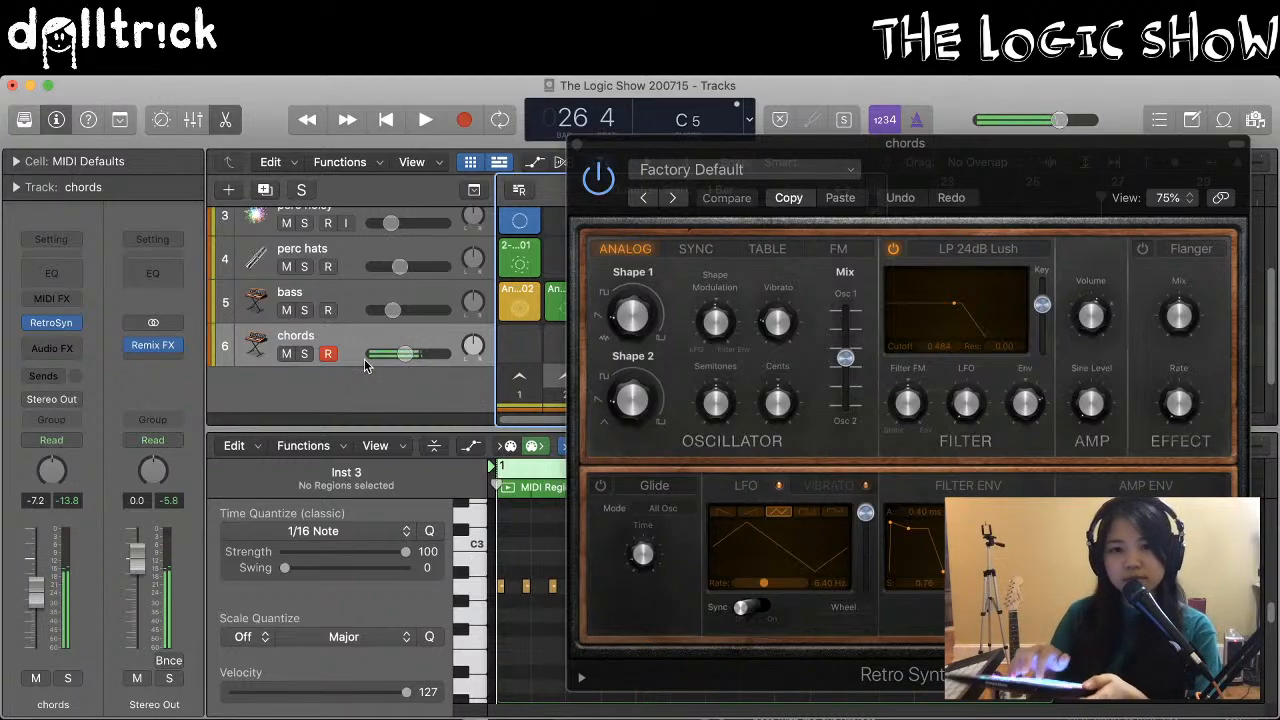
drag(404, 354, 399, 354)
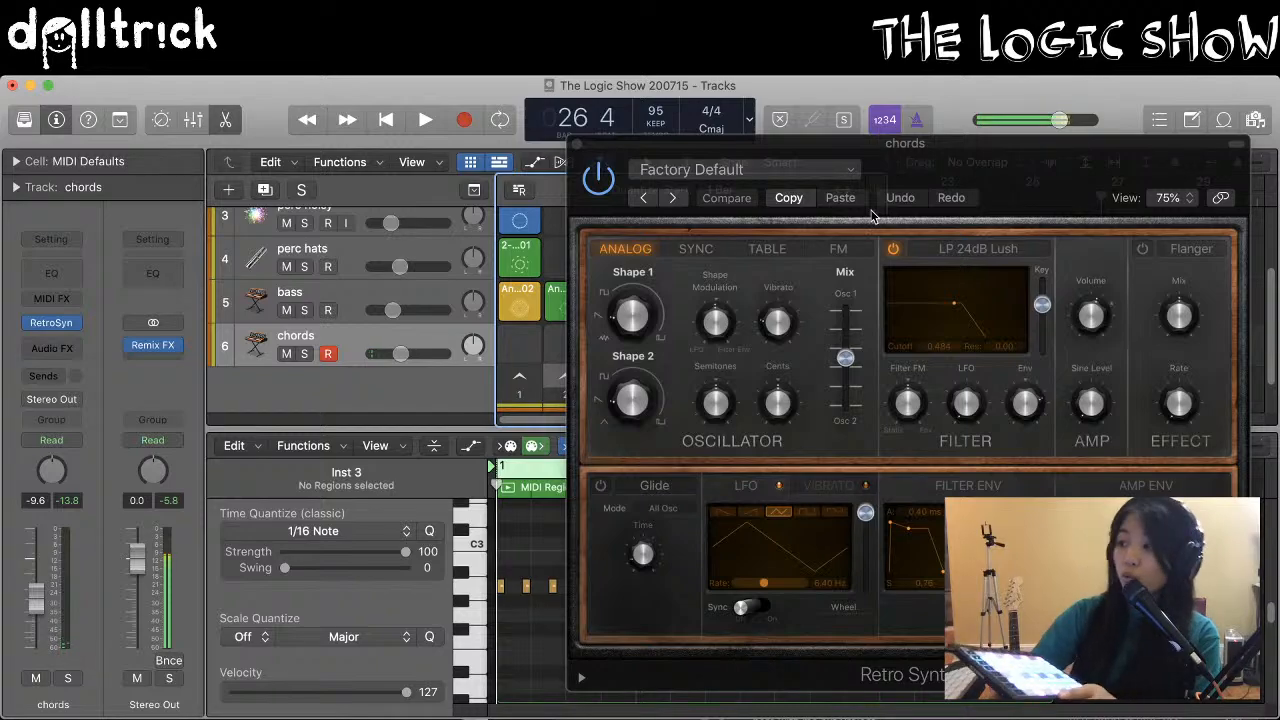
Load the Calming Bells preset in Retro Synth for the chords track
click(676, 171)
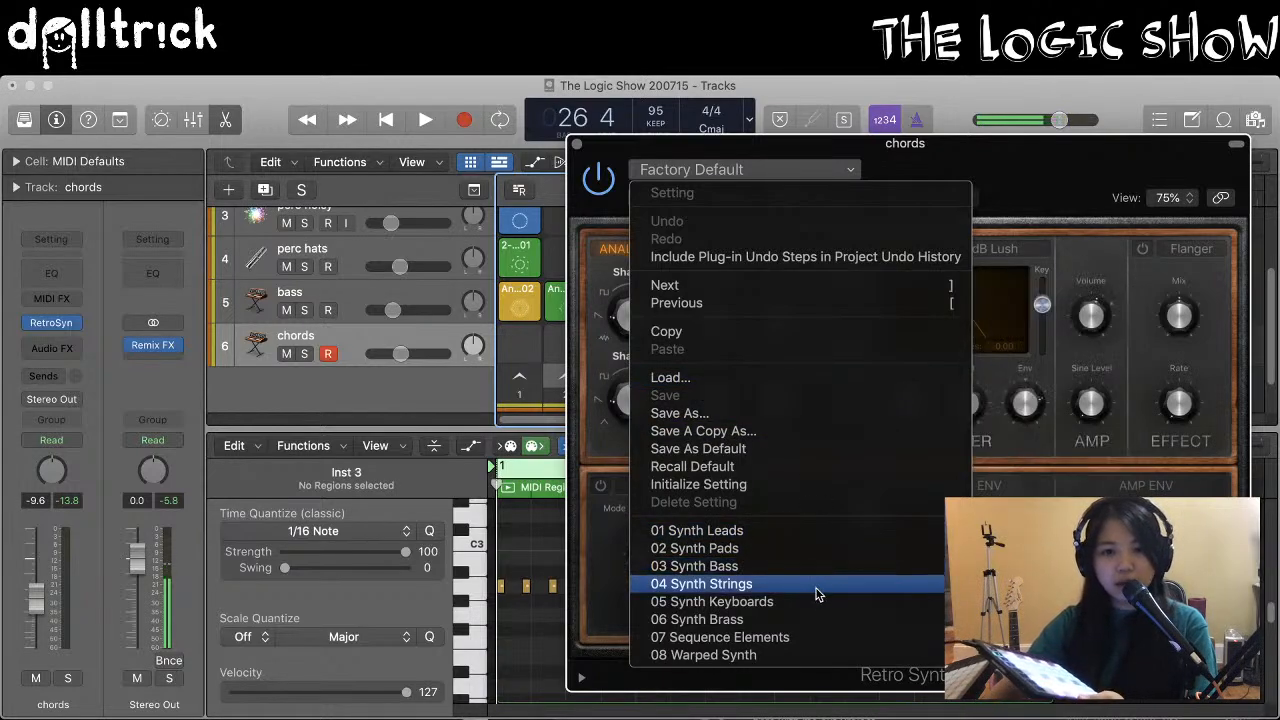
mouse_move(817, 604)
key(Escape)
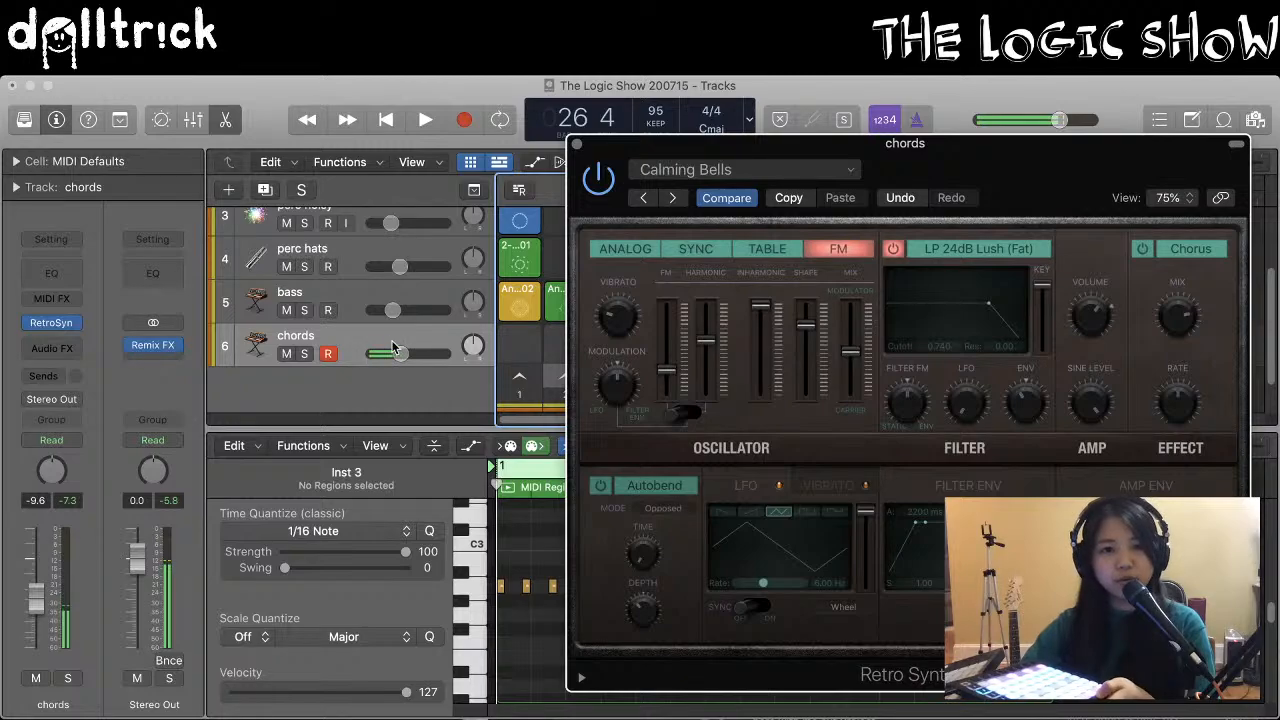
Lower the chords track to -11.4 dB and set the Retro Synth filter cutoff to about 0.658 and resonance to about 0.26
mouse_move(400, 353)
drag(400, 353, 397, 353)
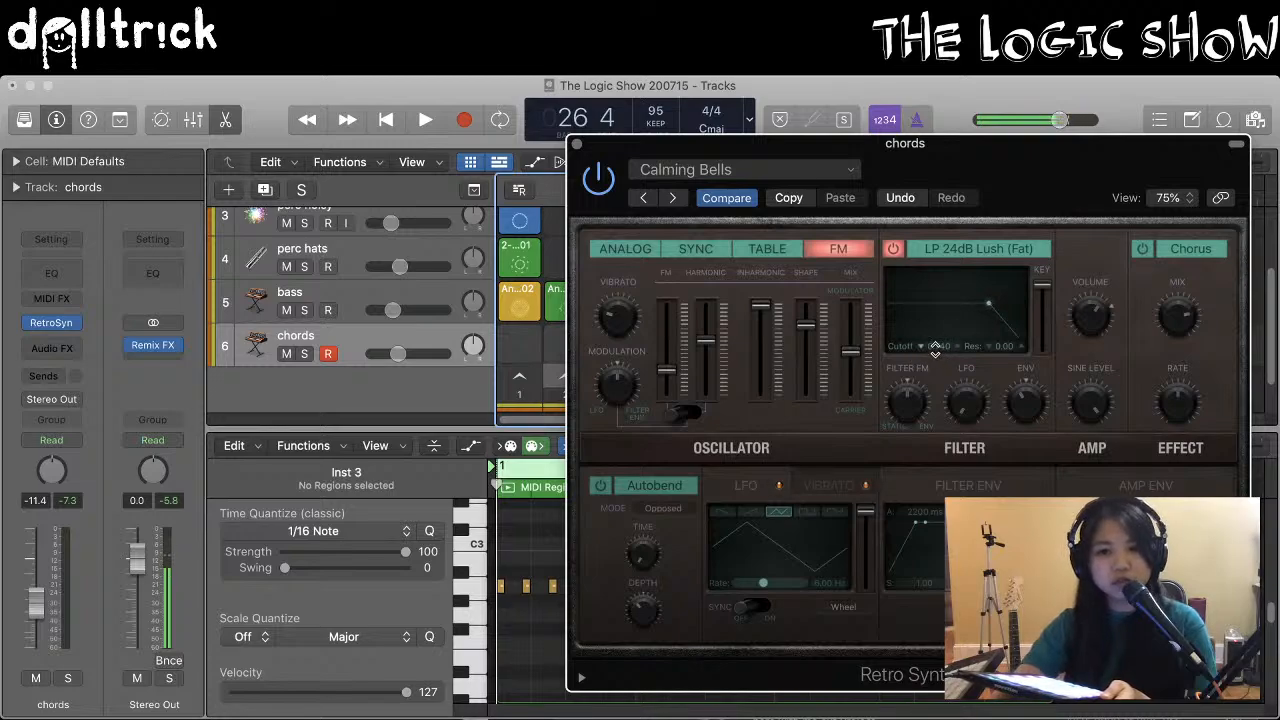
drag(935, 348, 935, 366)
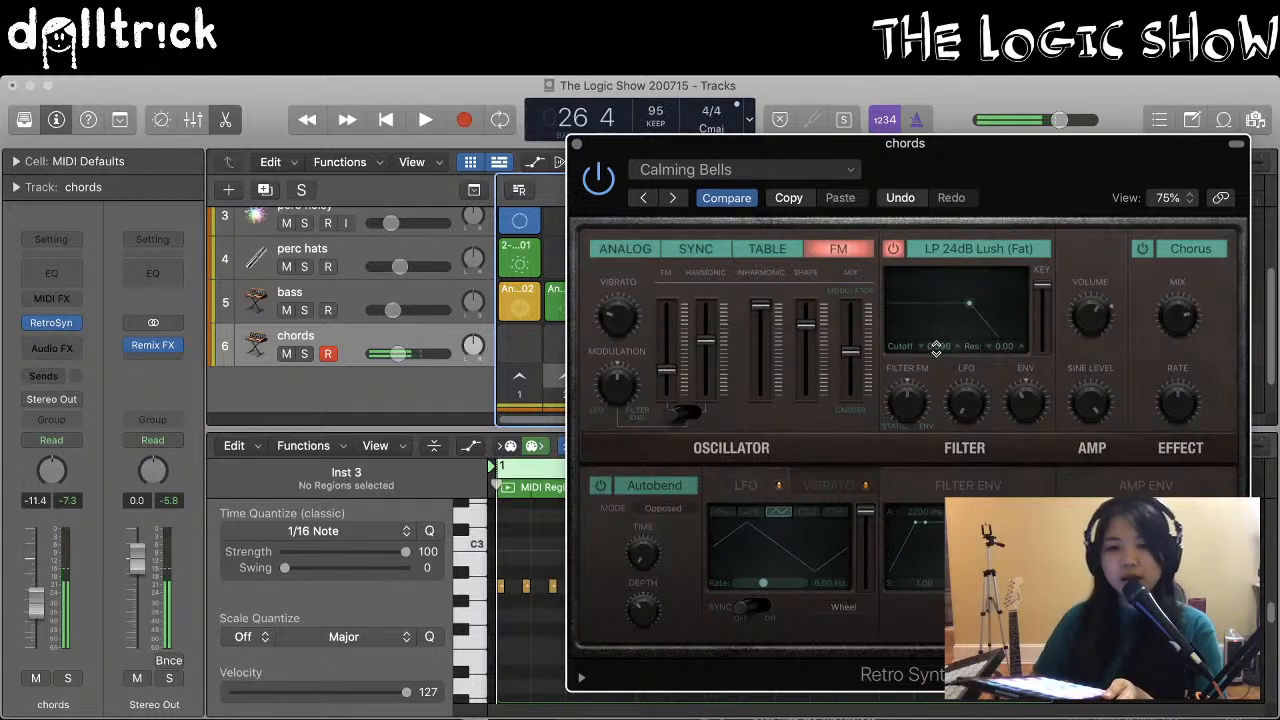
drag(1004, 346, 939, 342)
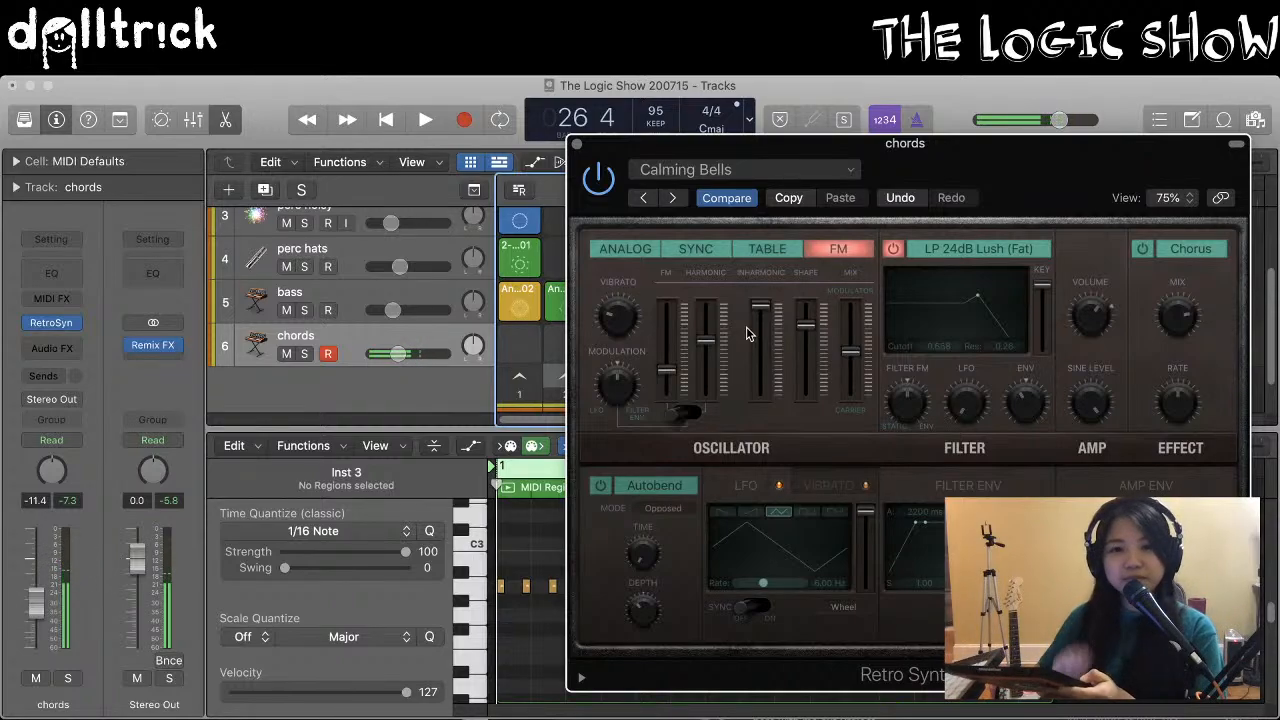
Set the FM oscillator's inharmonic amount to 0.713, lower its shape, and raise its harmonic amount to about 0.801
mouse_move(780, 349)
drag(761, 306, 760, 344)
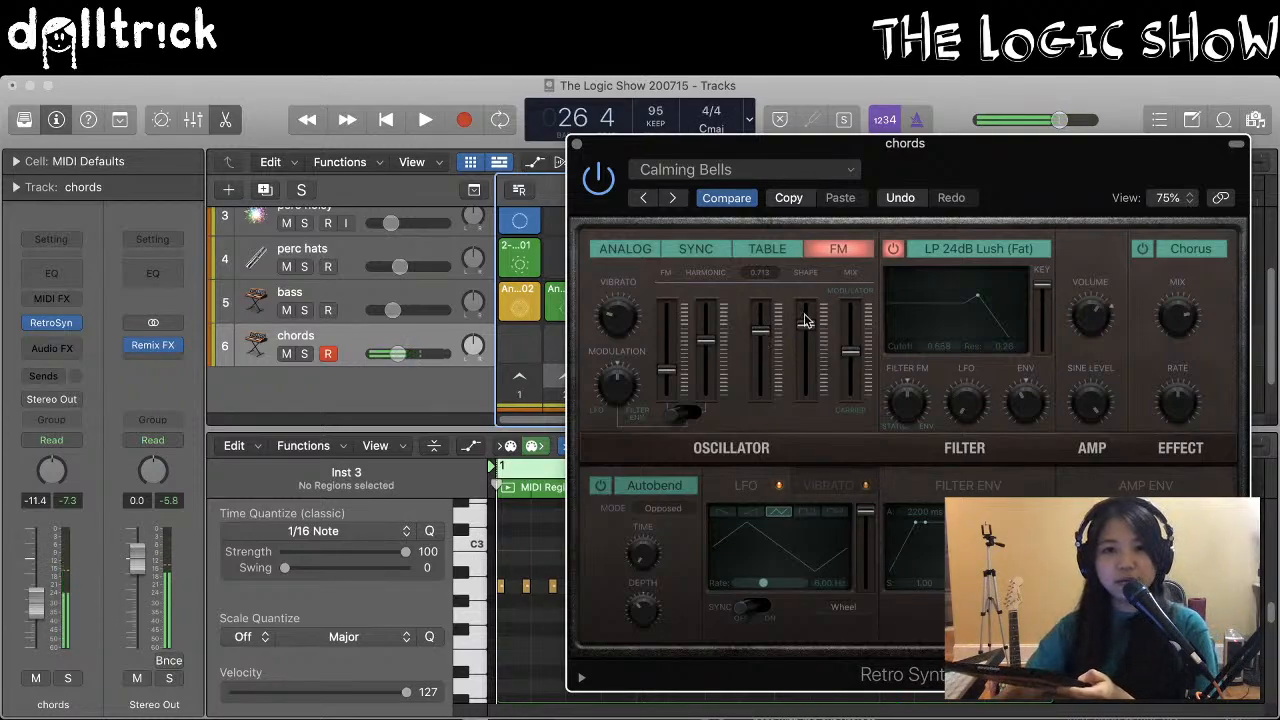
mouse_move(807, 343)
drag(807, 343, 807, 350)
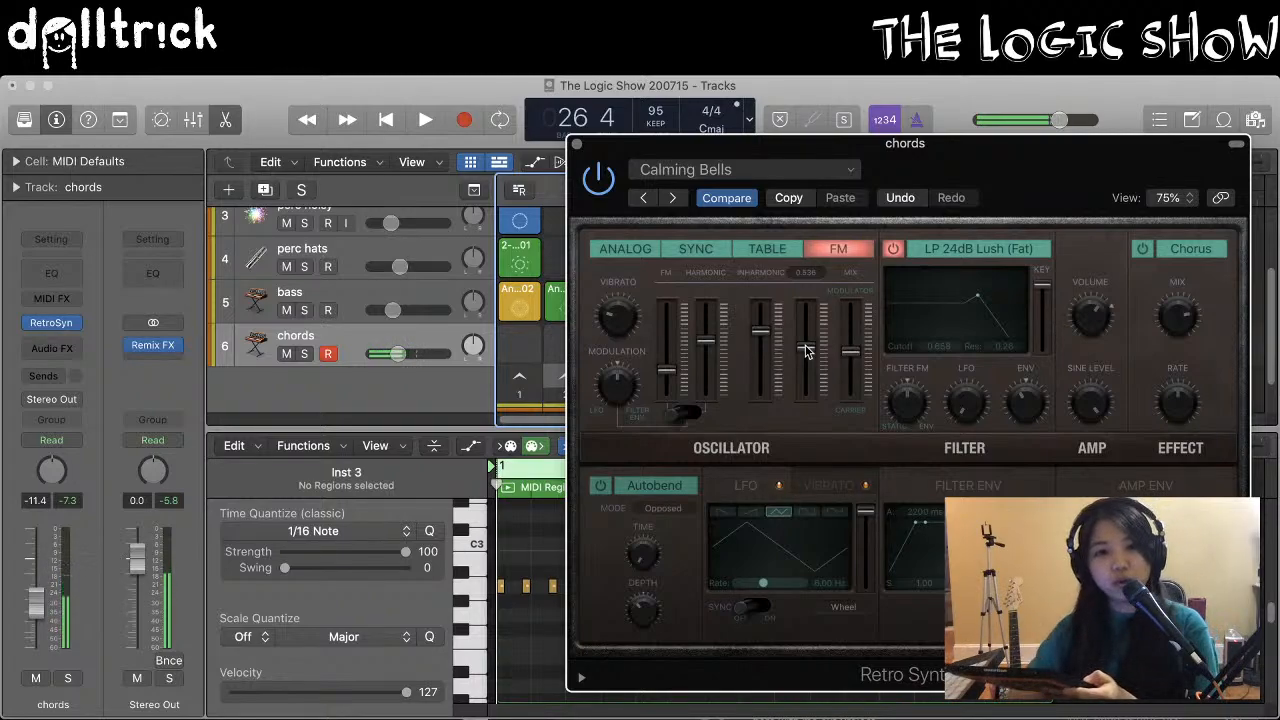
drag(707, 347, 705, 330)
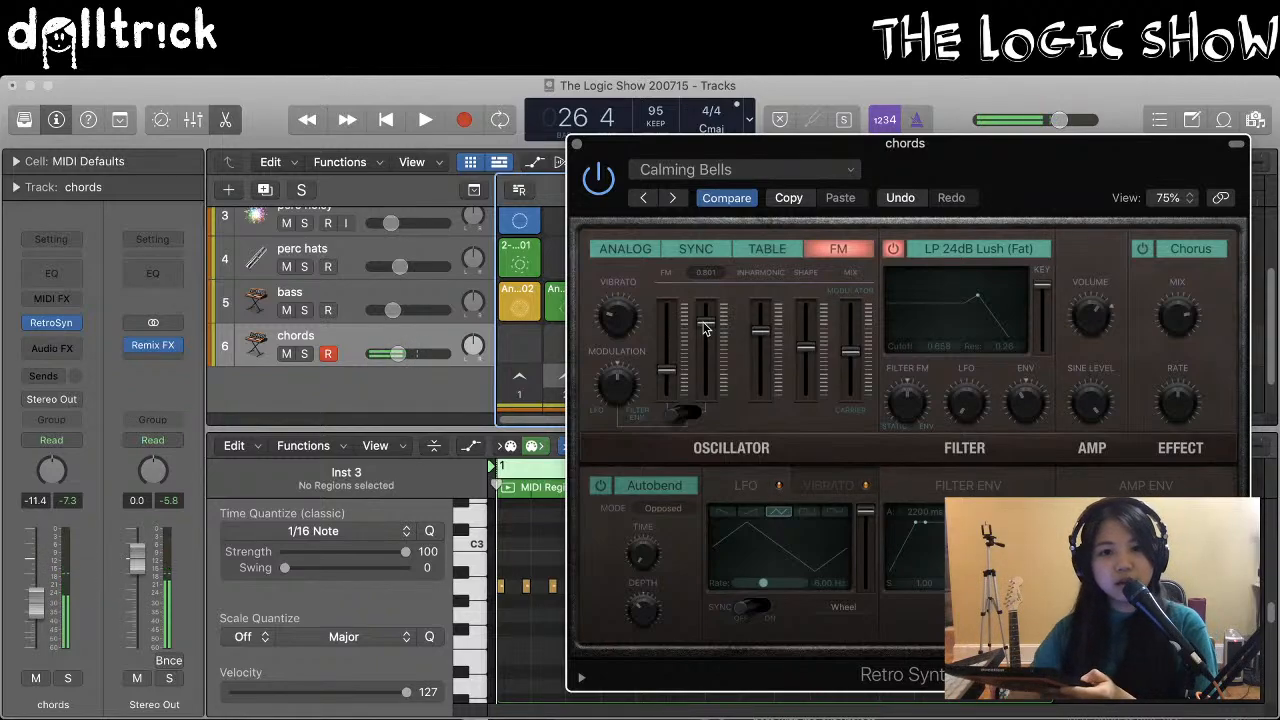
Fine-tune the oscillator's vibrato, modulation and FM amount, set its mix to 0.75 and the chorus mix to about 0.93, closing the synth window
mouse_move(615, 322)
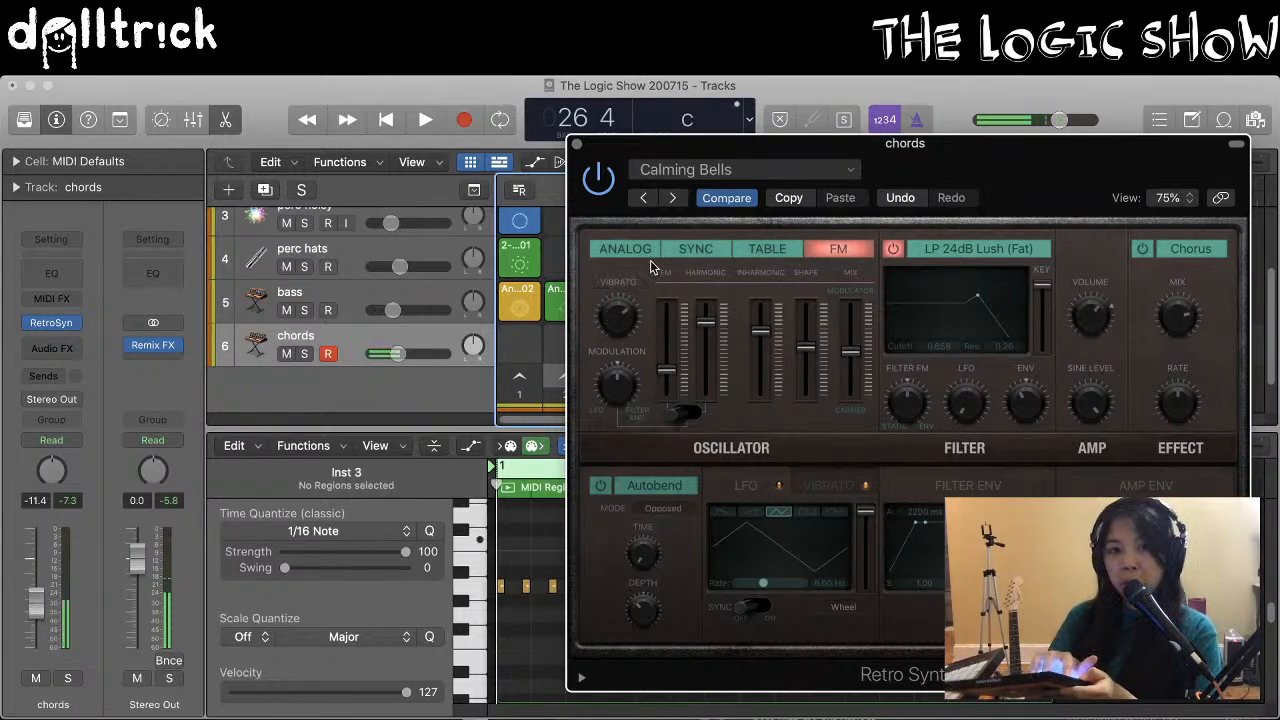
drag(619, 324, 621, 318)
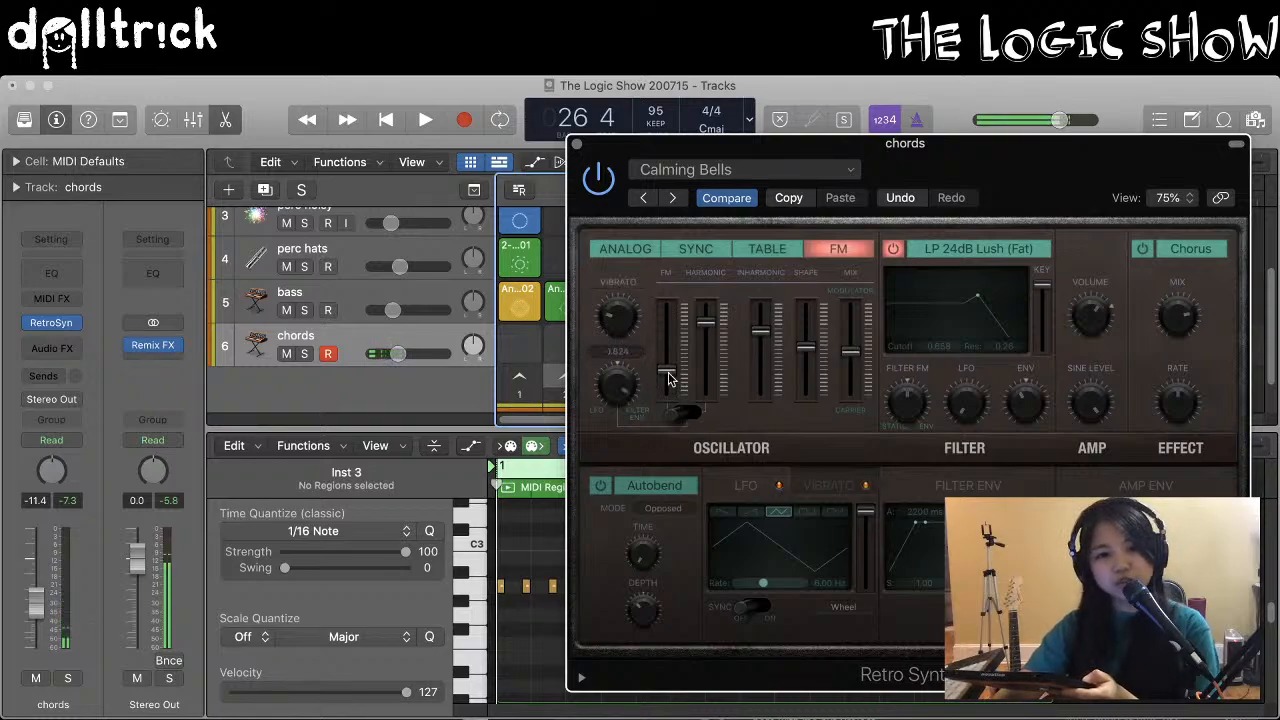
drag(666, 376, 668, 370)
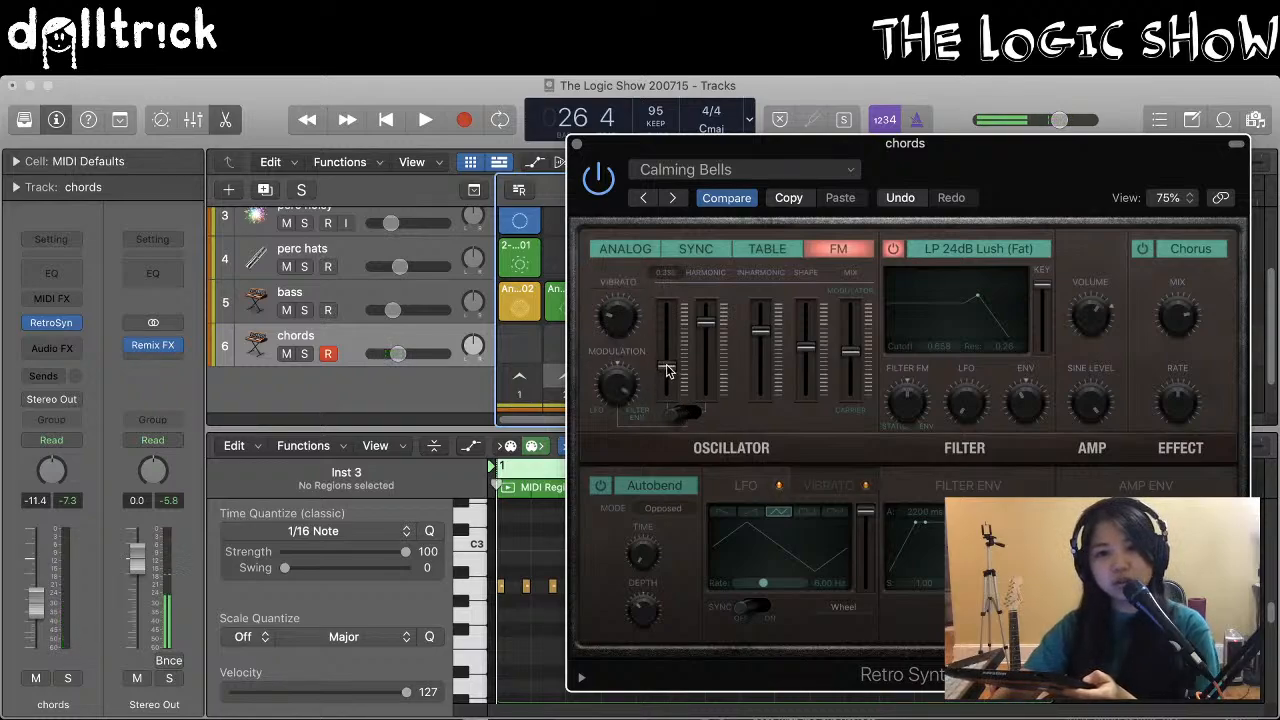
drag(851, 352, 852, 328)
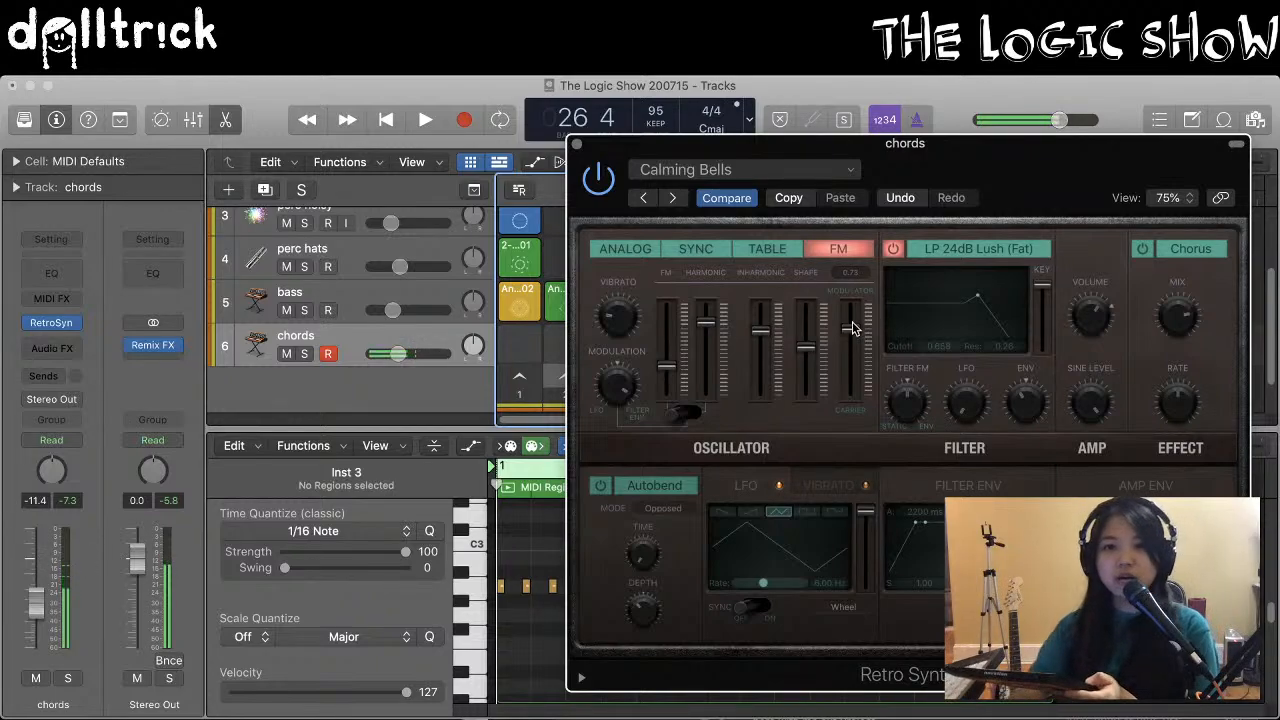
drag(1175, 340, 1177, 300)
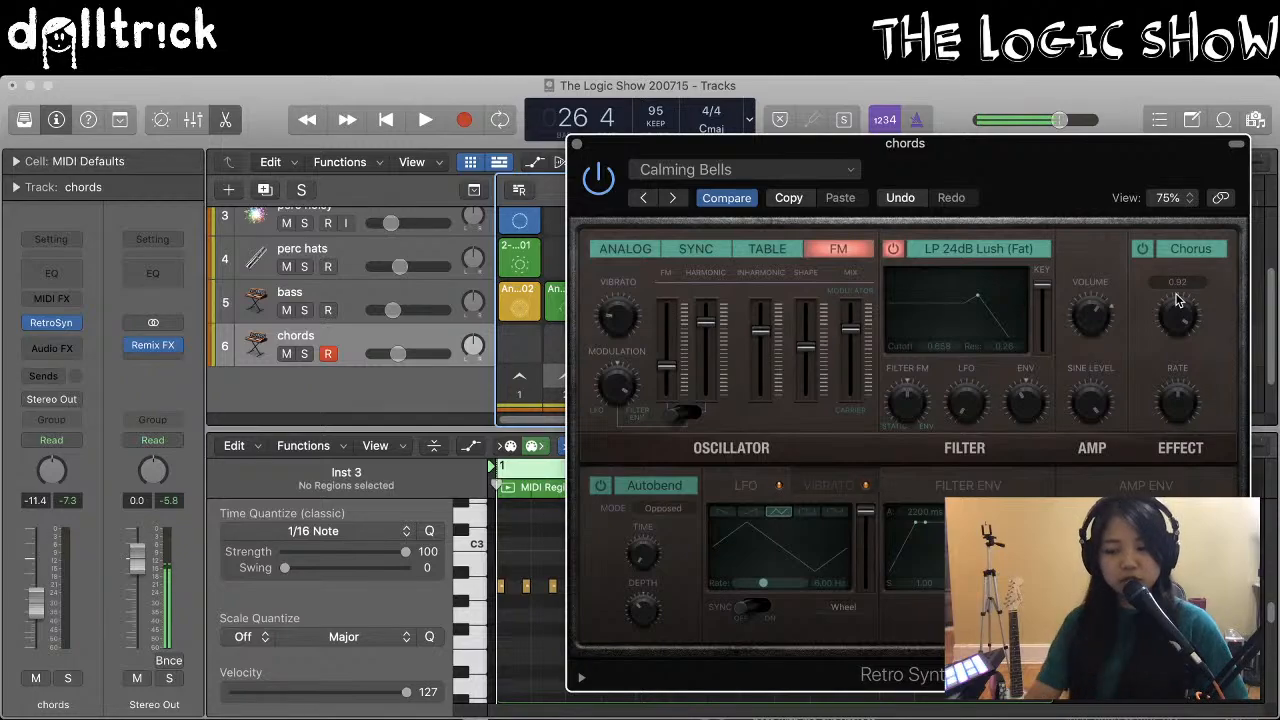
click(576, 146)
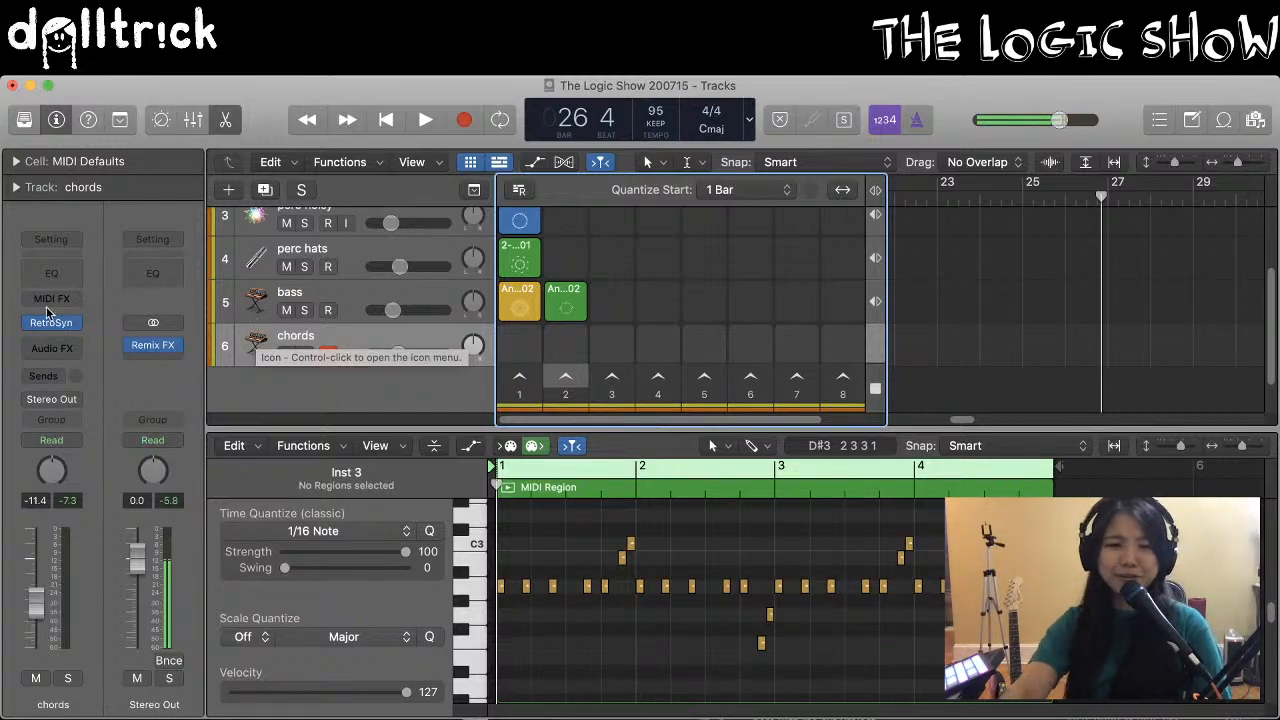
Insert the stereo Auto Sampler utility as an audio effect on the chords track
click(51, 348)
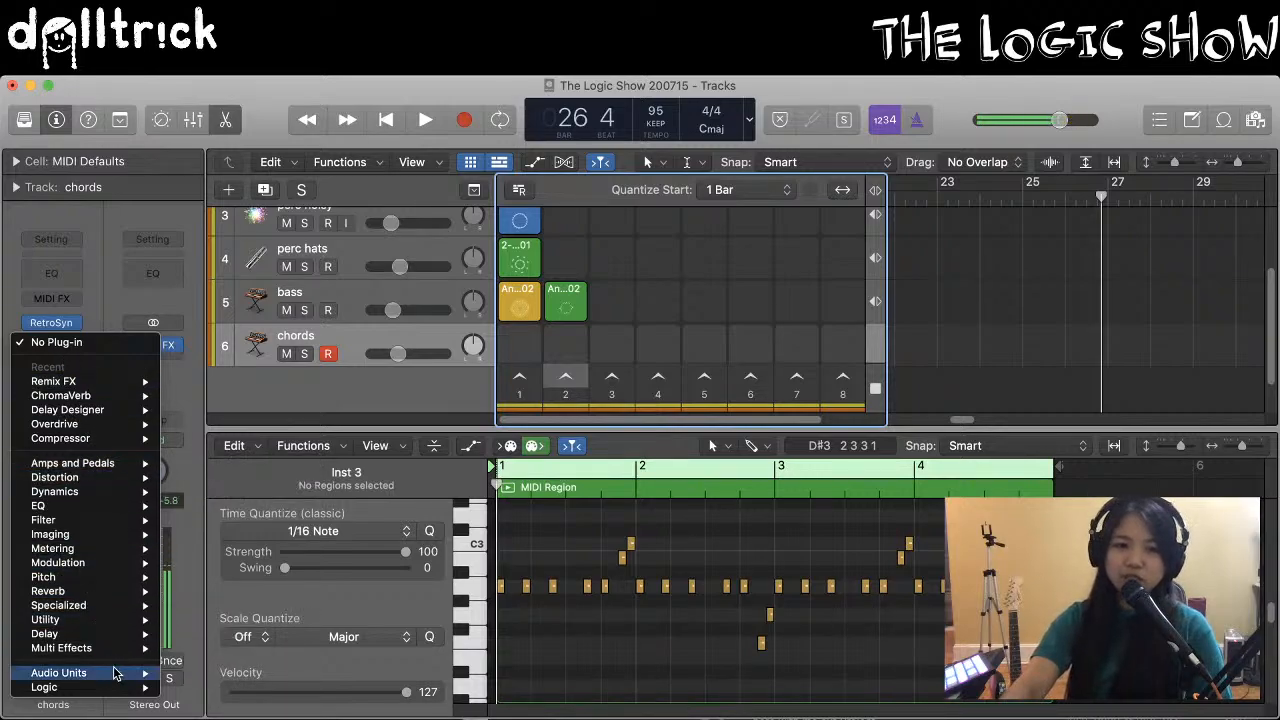
mouse_move(116, 672)
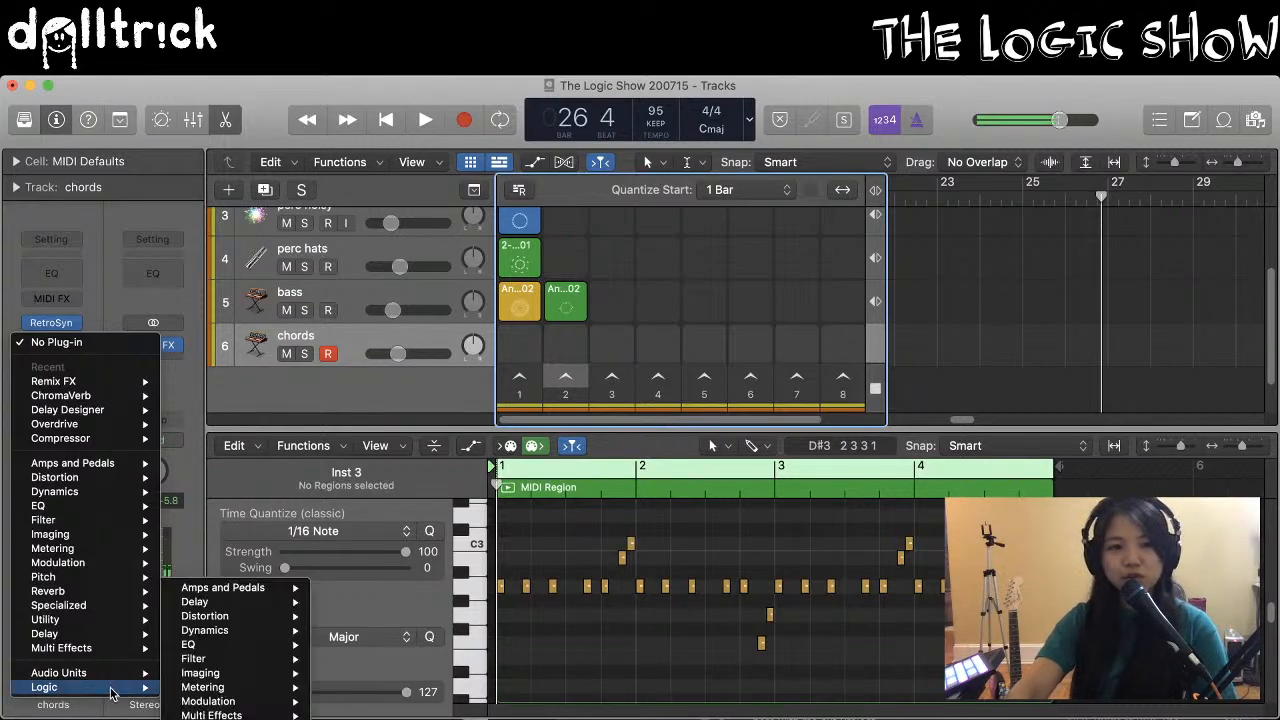
mouse_move(100, 620)
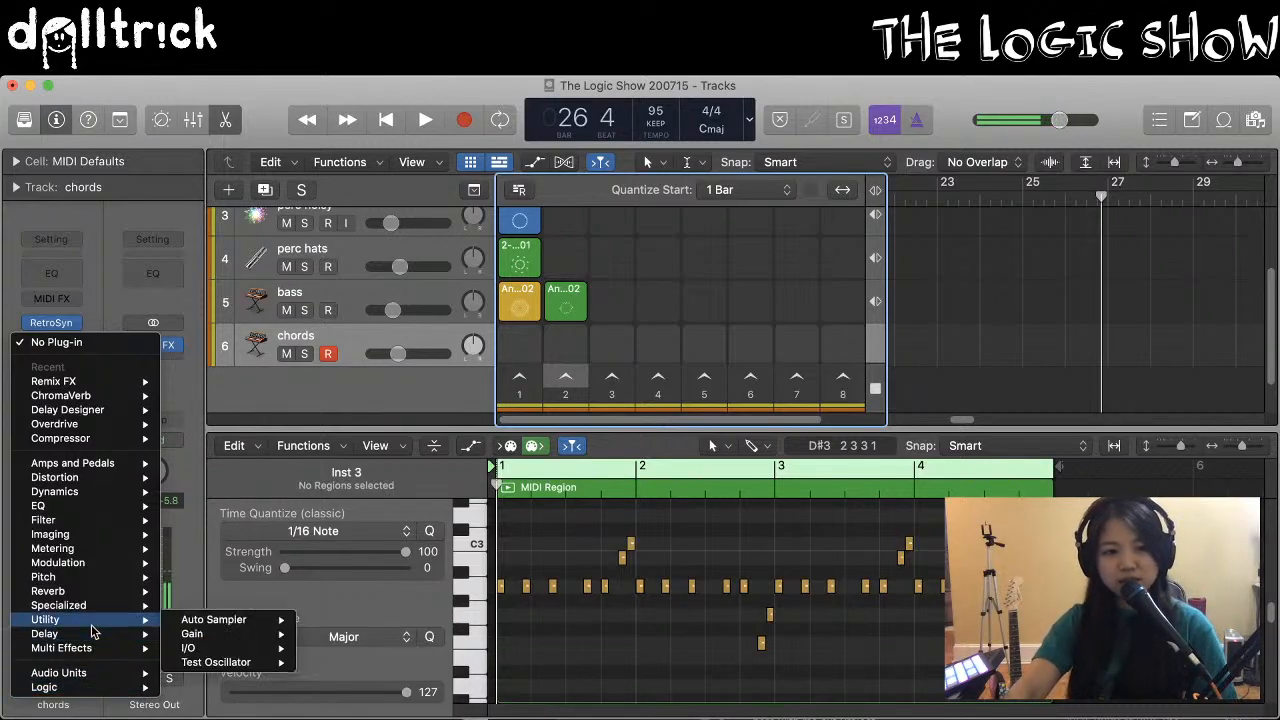
mouse_move(226, 622)
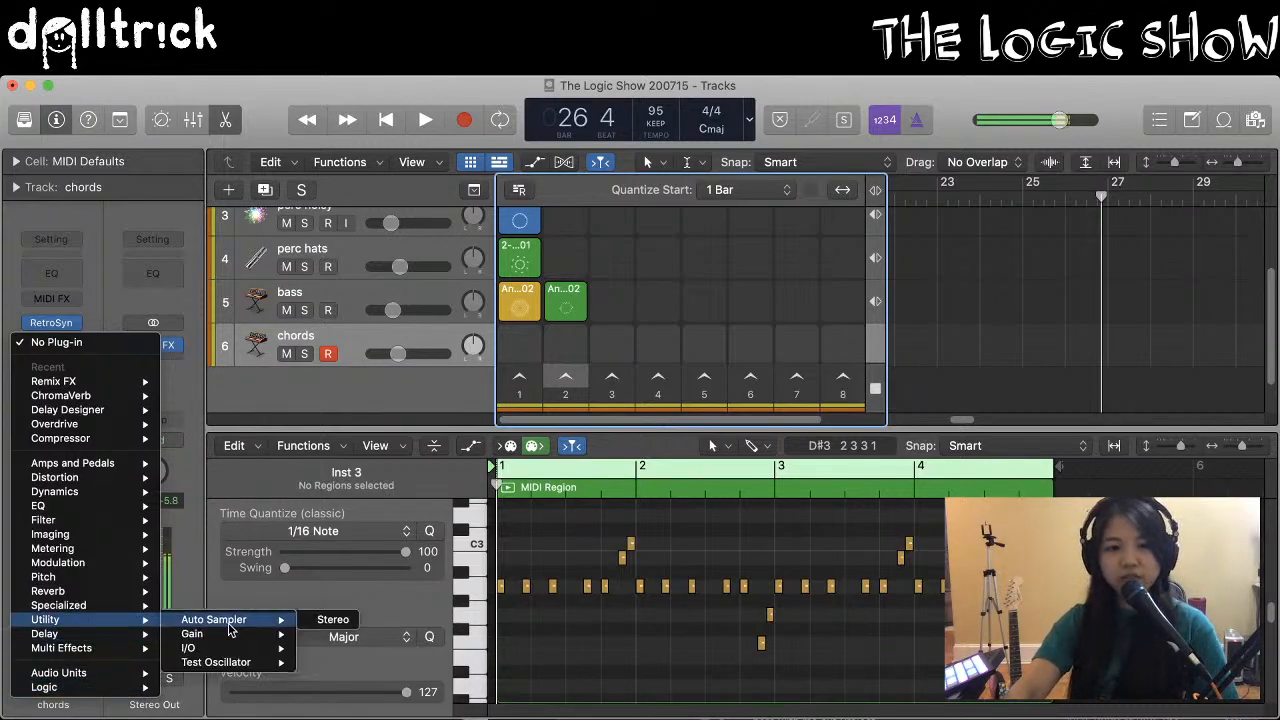
click(329, 620)
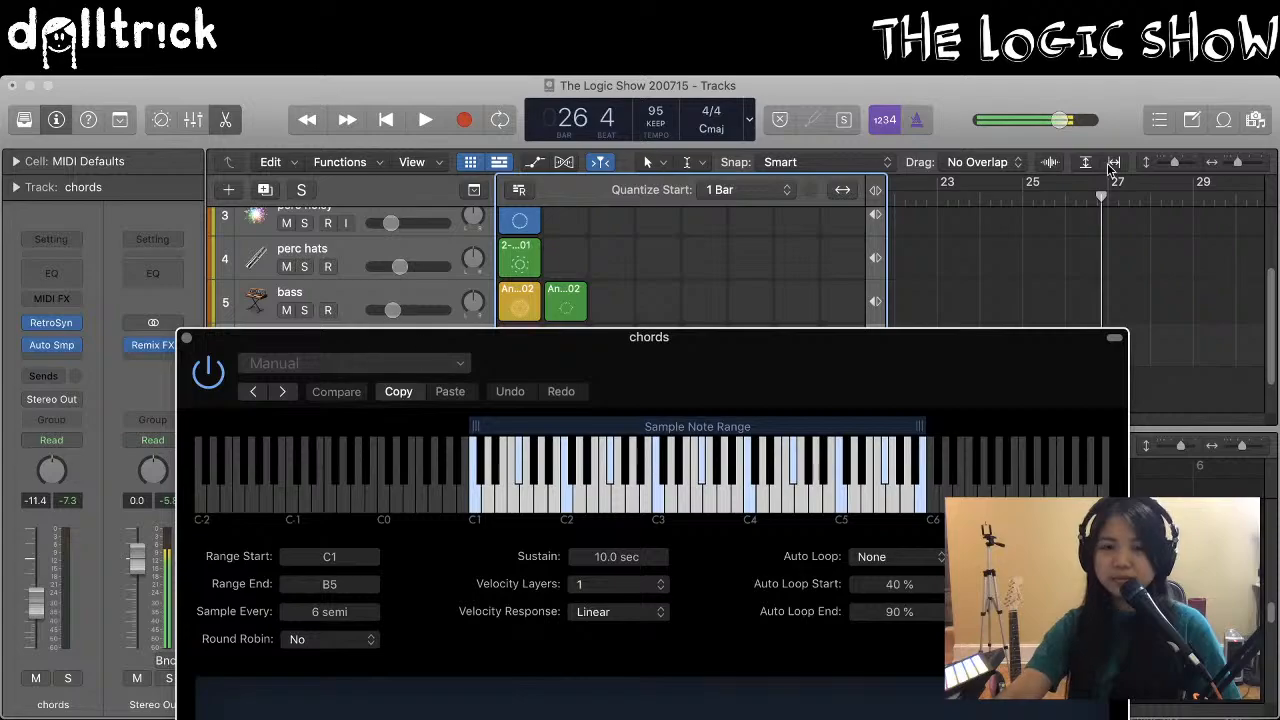
Bypass the Auto Sampler on the chords track and turn the master volume down to a low level
drag(739, 345, 769, 579)
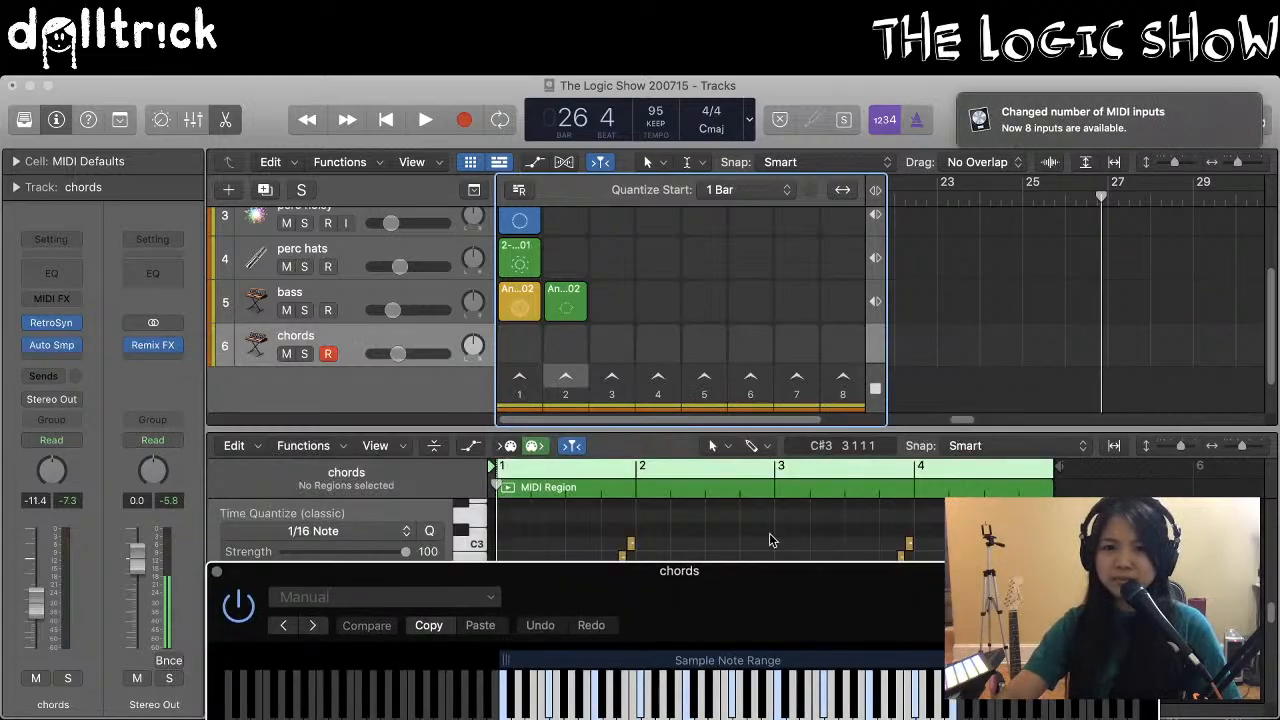
scroll(710, 293, up, 3)
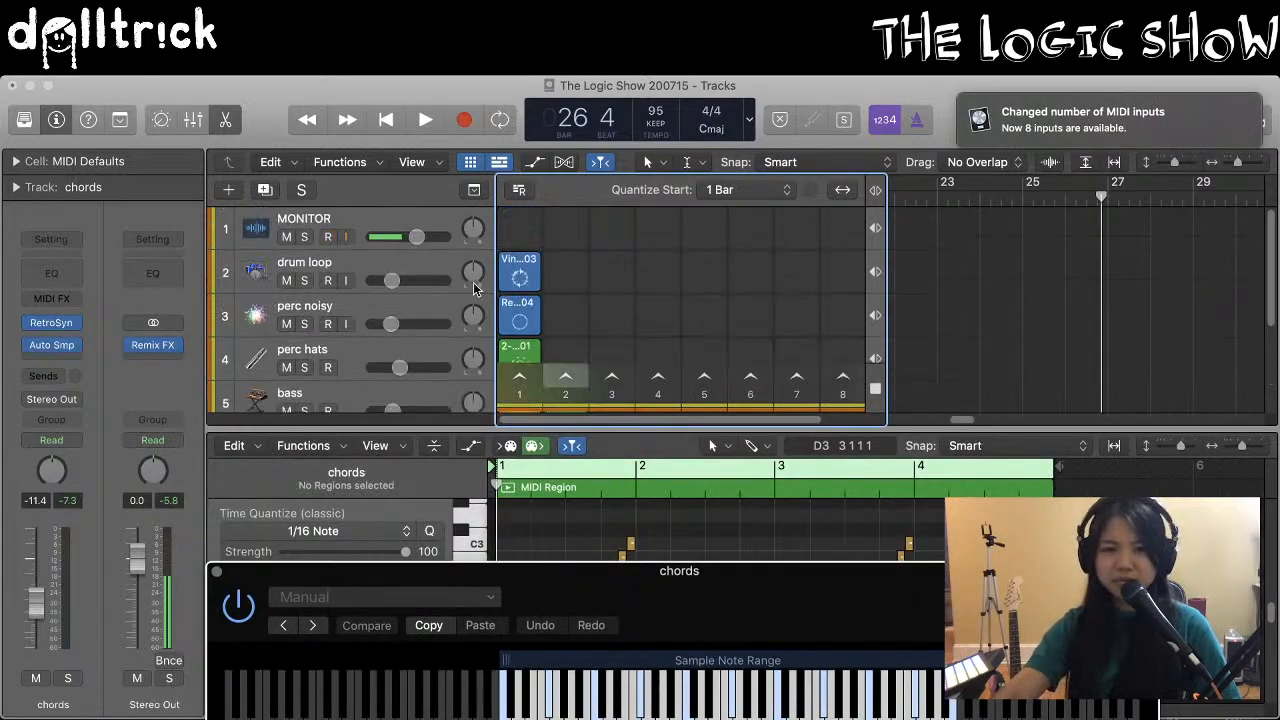
scroll(355, 300, down, 3)
click(31, 346)
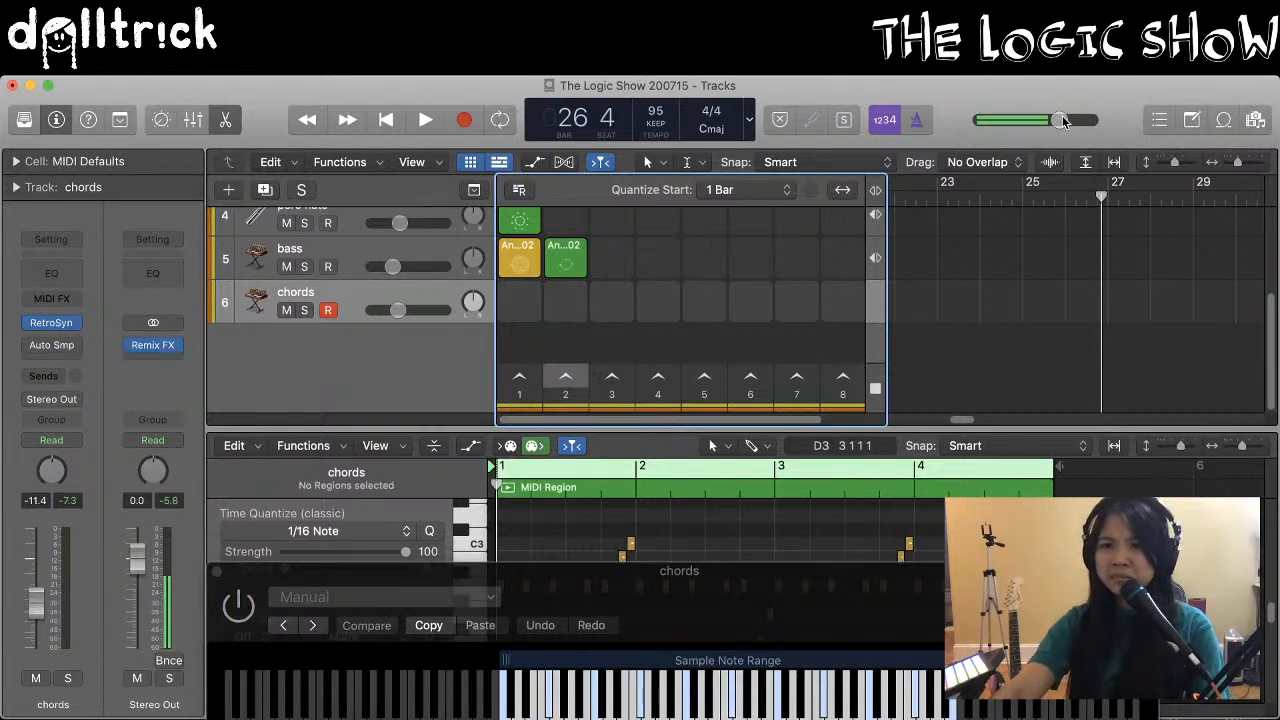
drag(1062, 120, 903, 150)
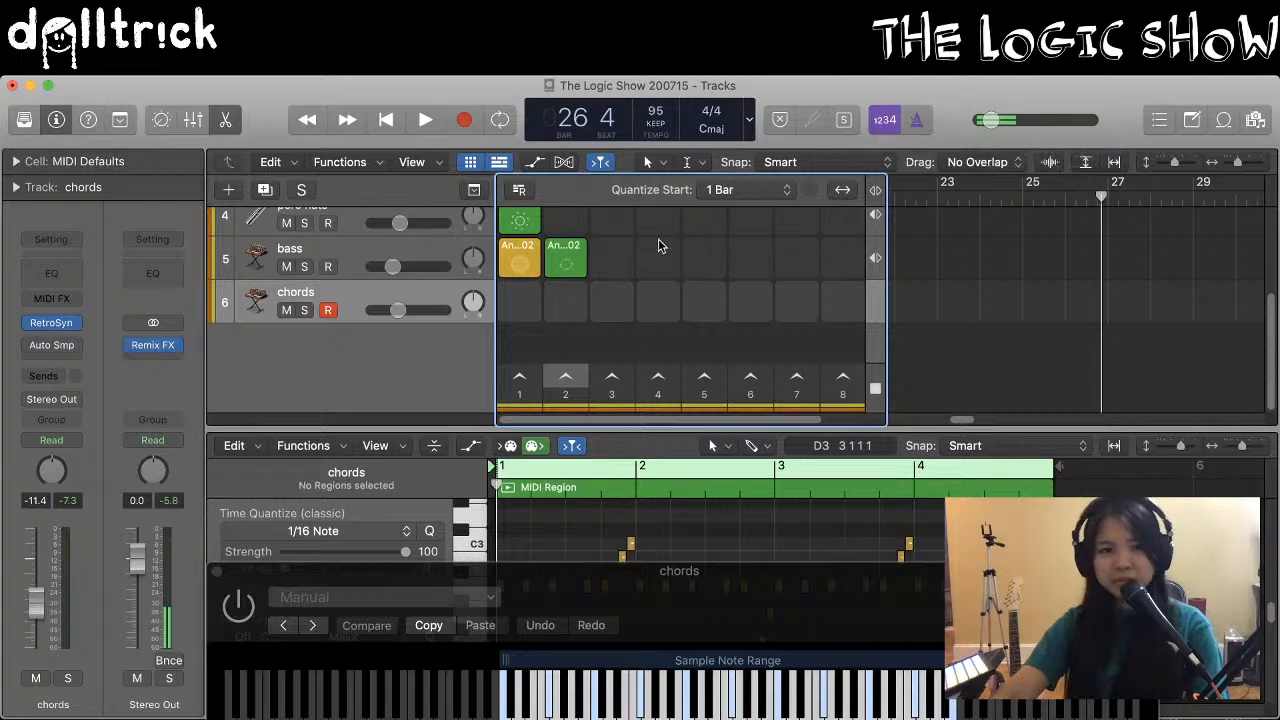
Delete the chords track together with its Retro Synth and Auto Sampler
drag(563, 598, 566, 510)
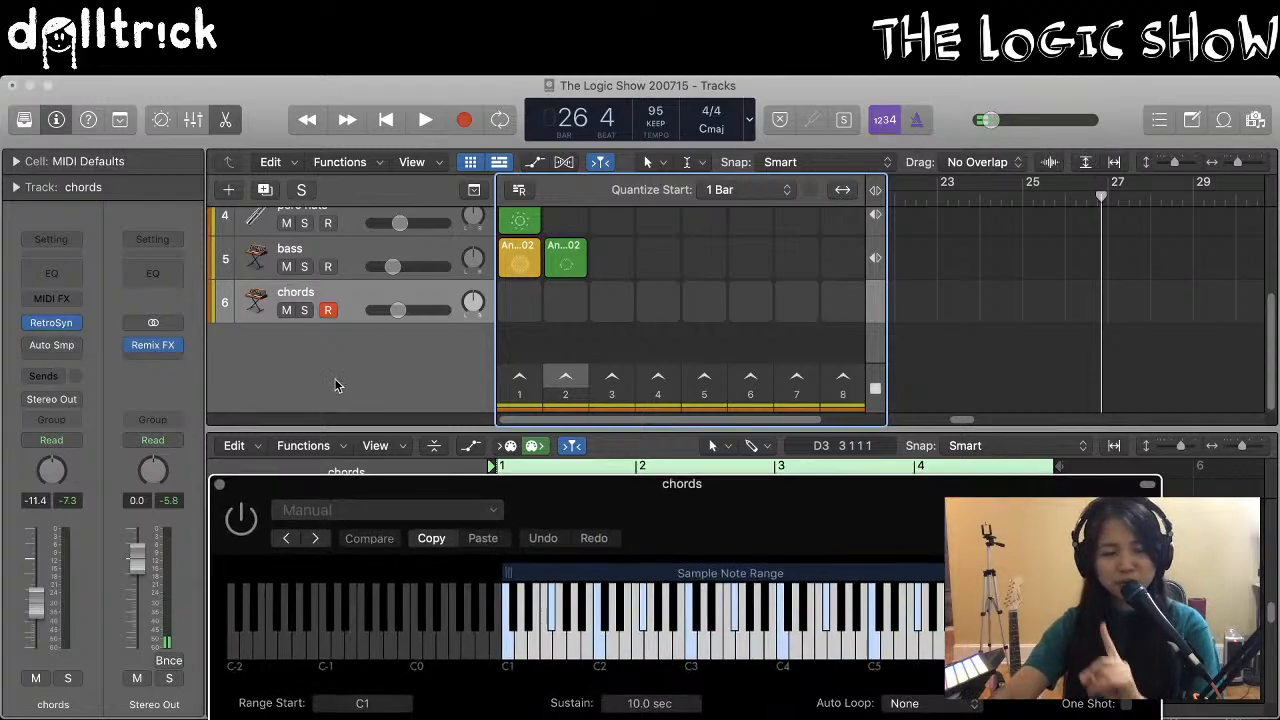
click(355, 300)
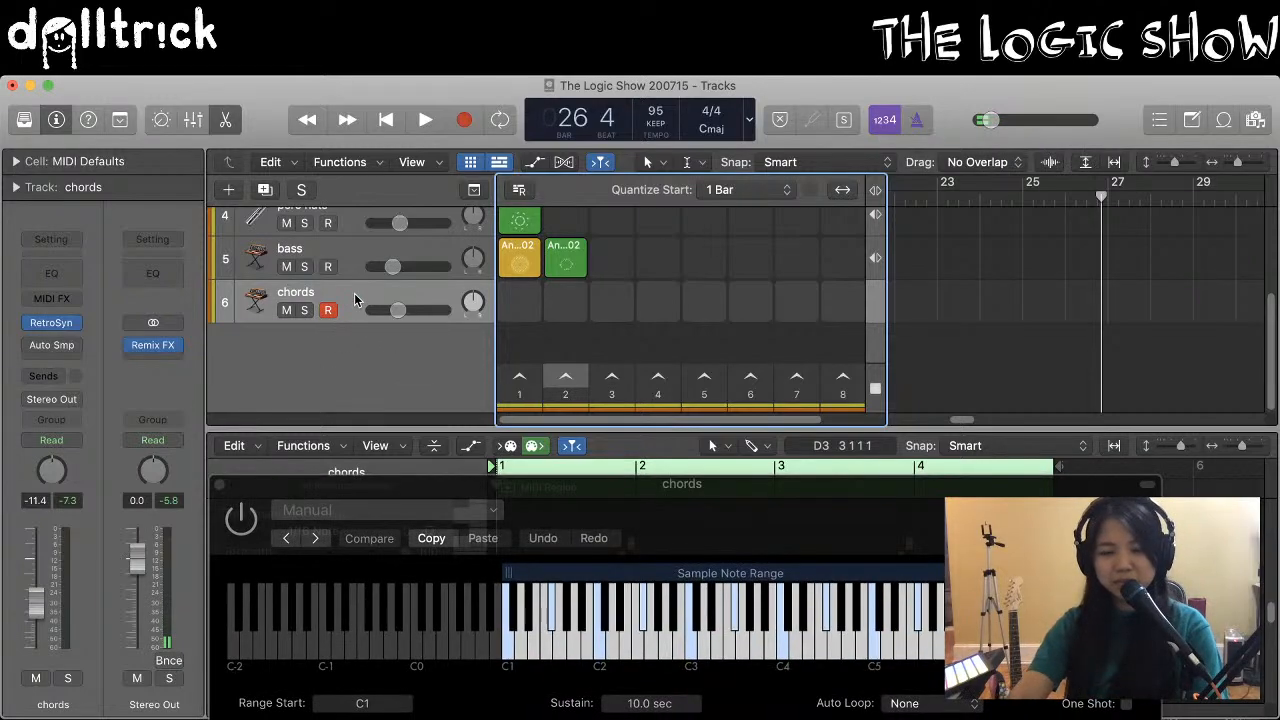
key(super+BackSpace)
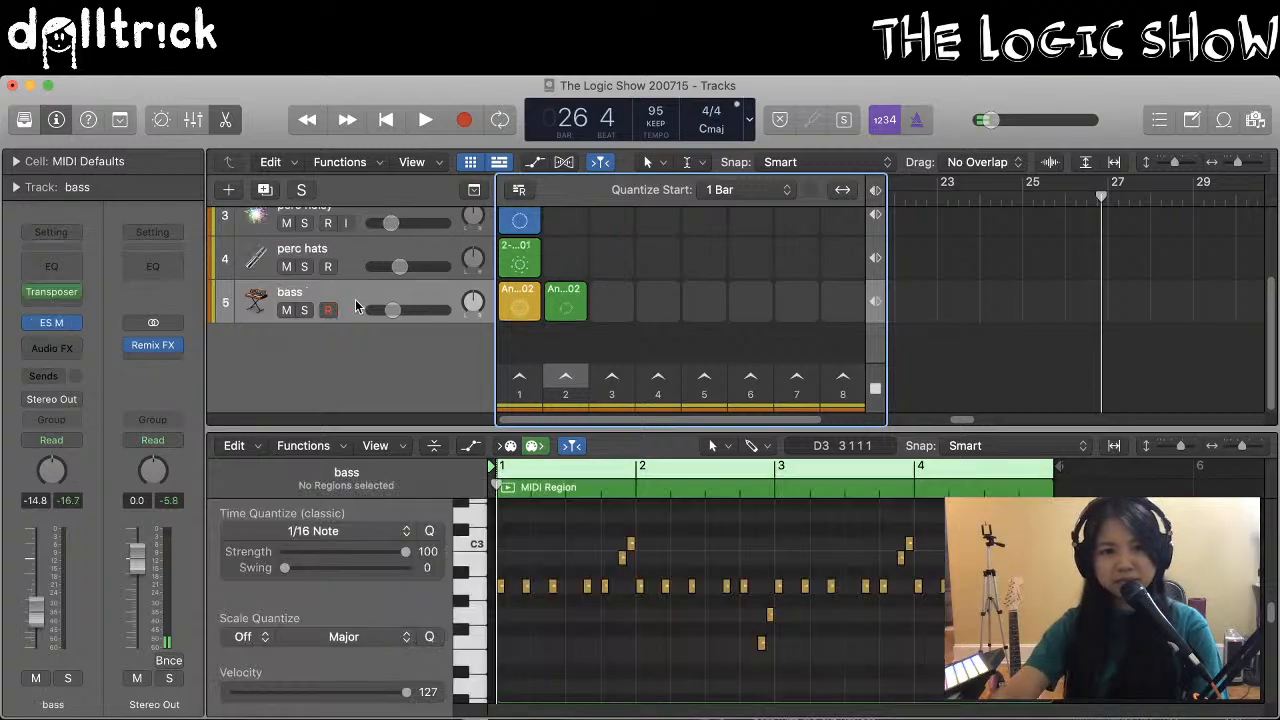
In the audio device preferences, keep Duet USB as the input device and restart Core Audio by disabling and re-enabling it
scroll(374, 358, up, 3)
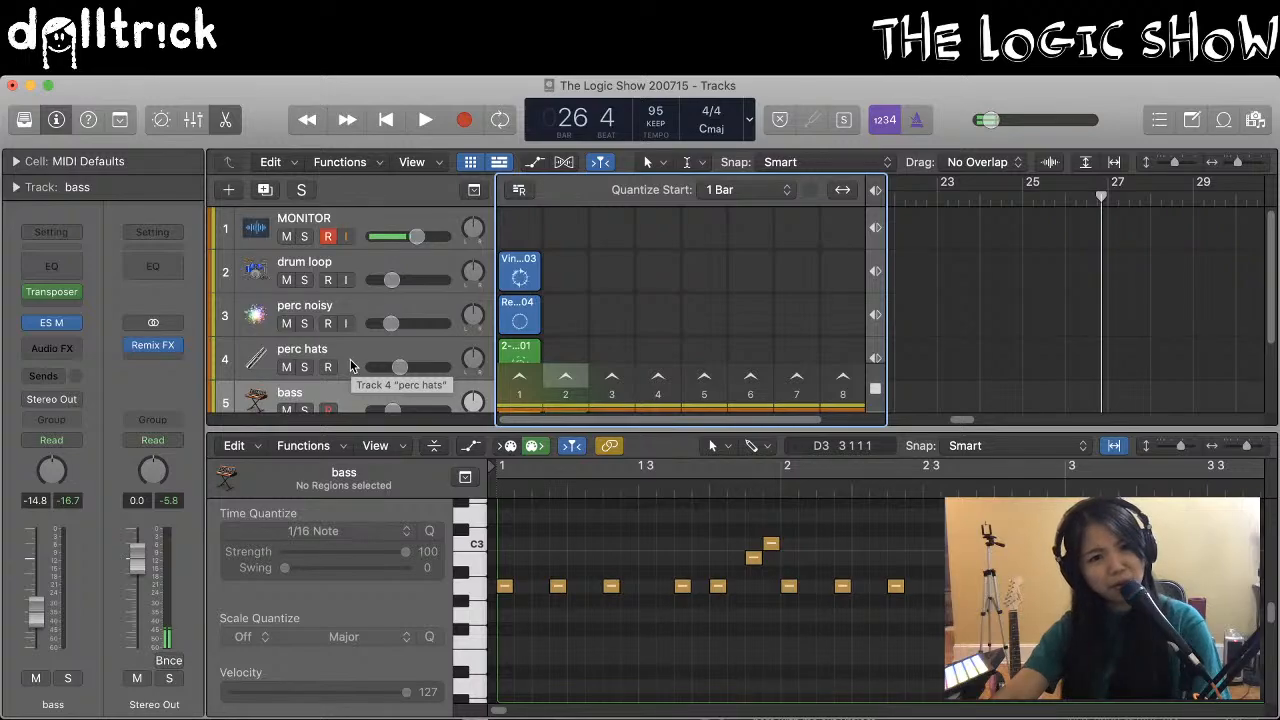
scroll(348, 361, down, 1)
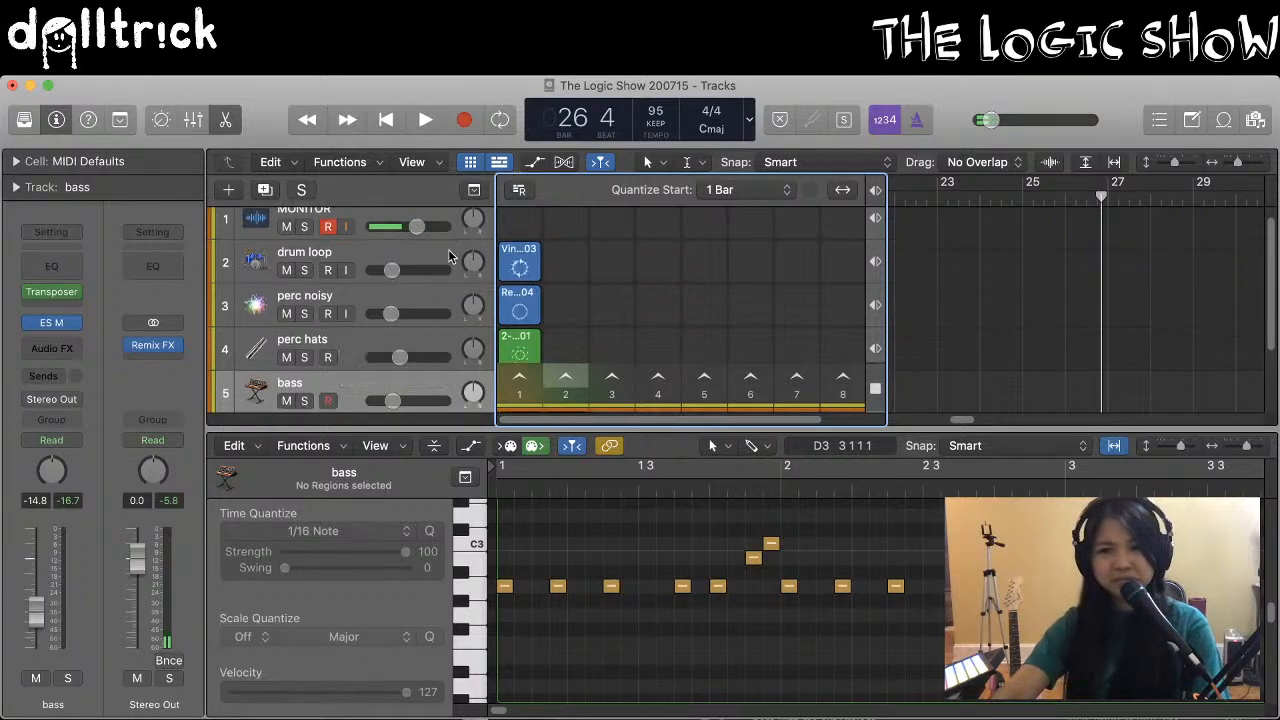
click(803, 225)
key(super+comma)
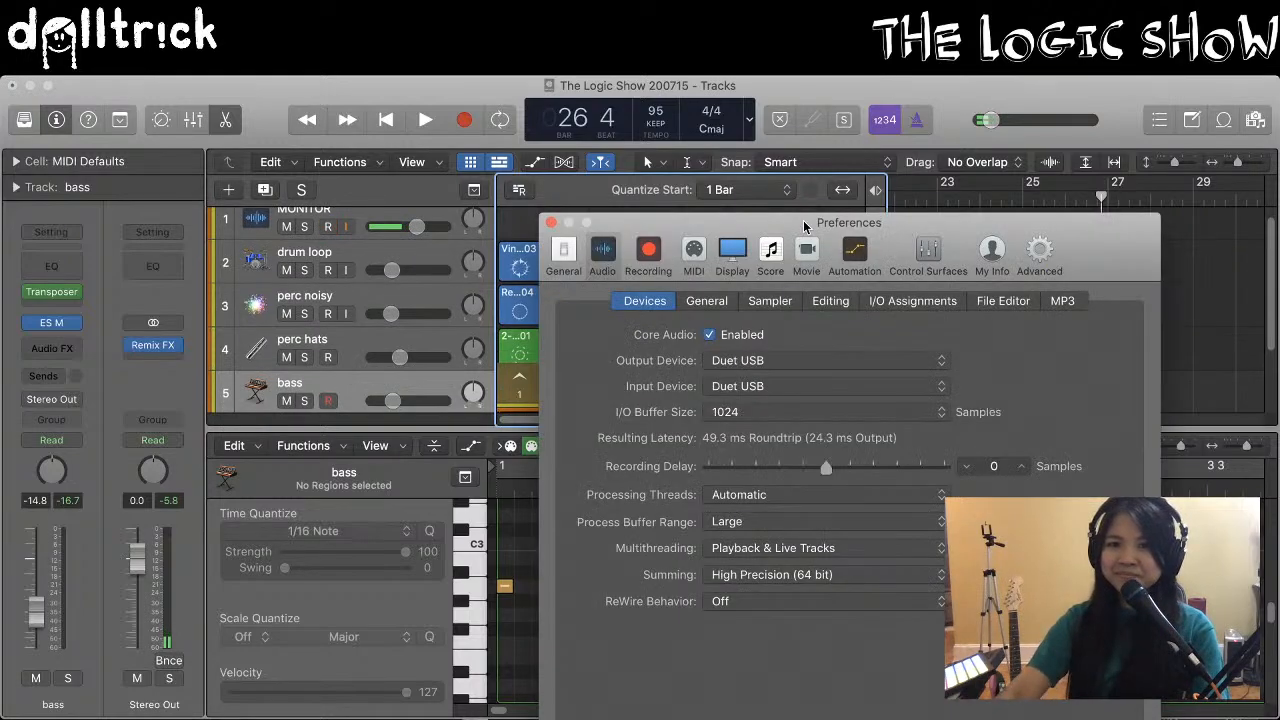
click(771, 390)
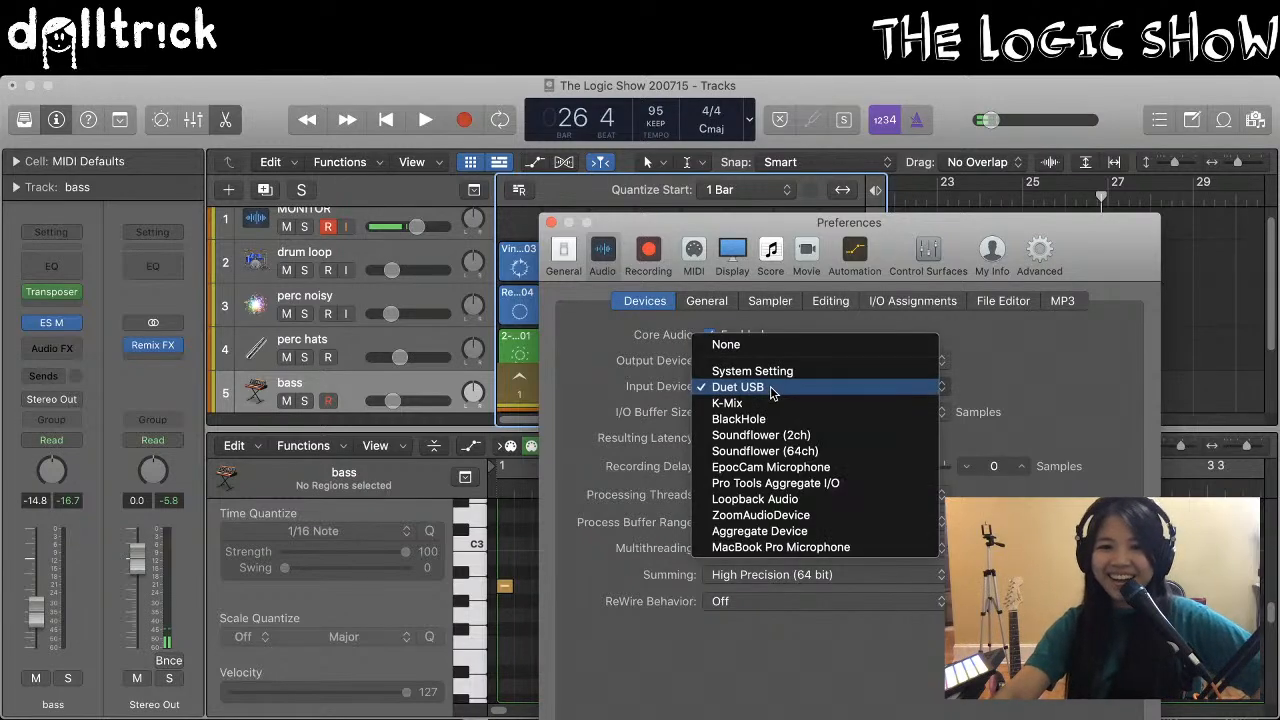
click(771, 390)
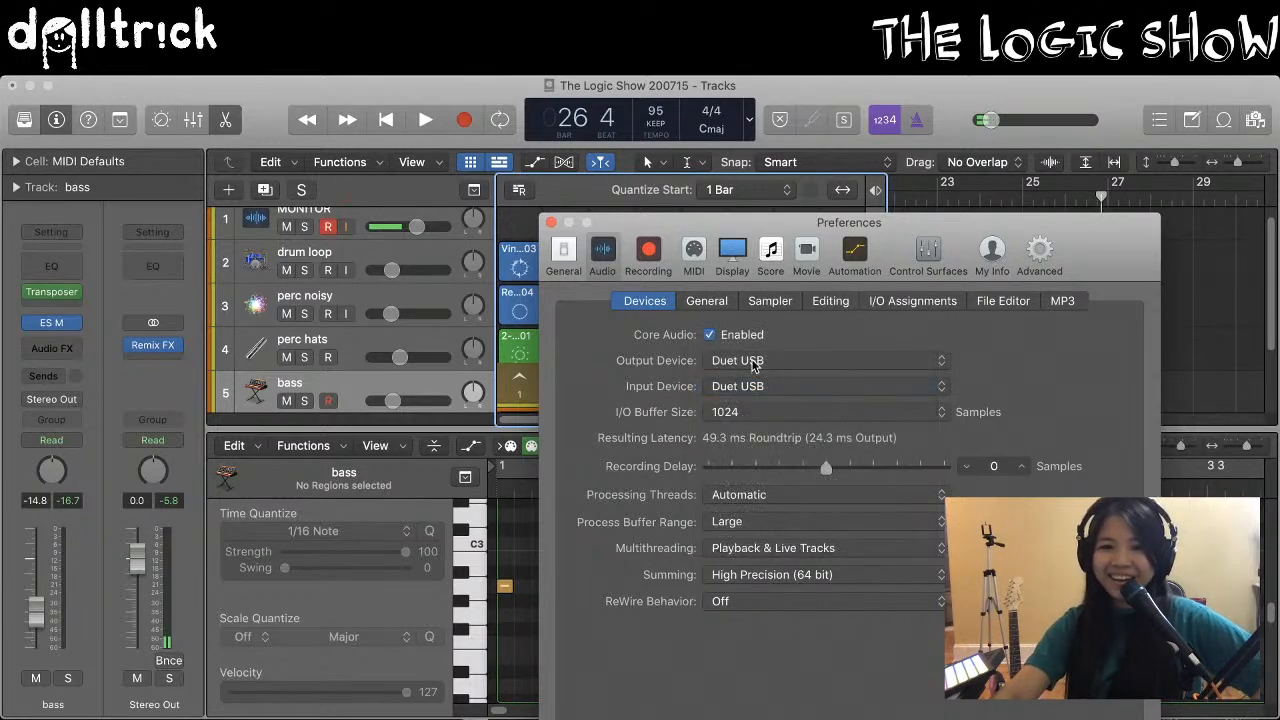
click(709, 335)
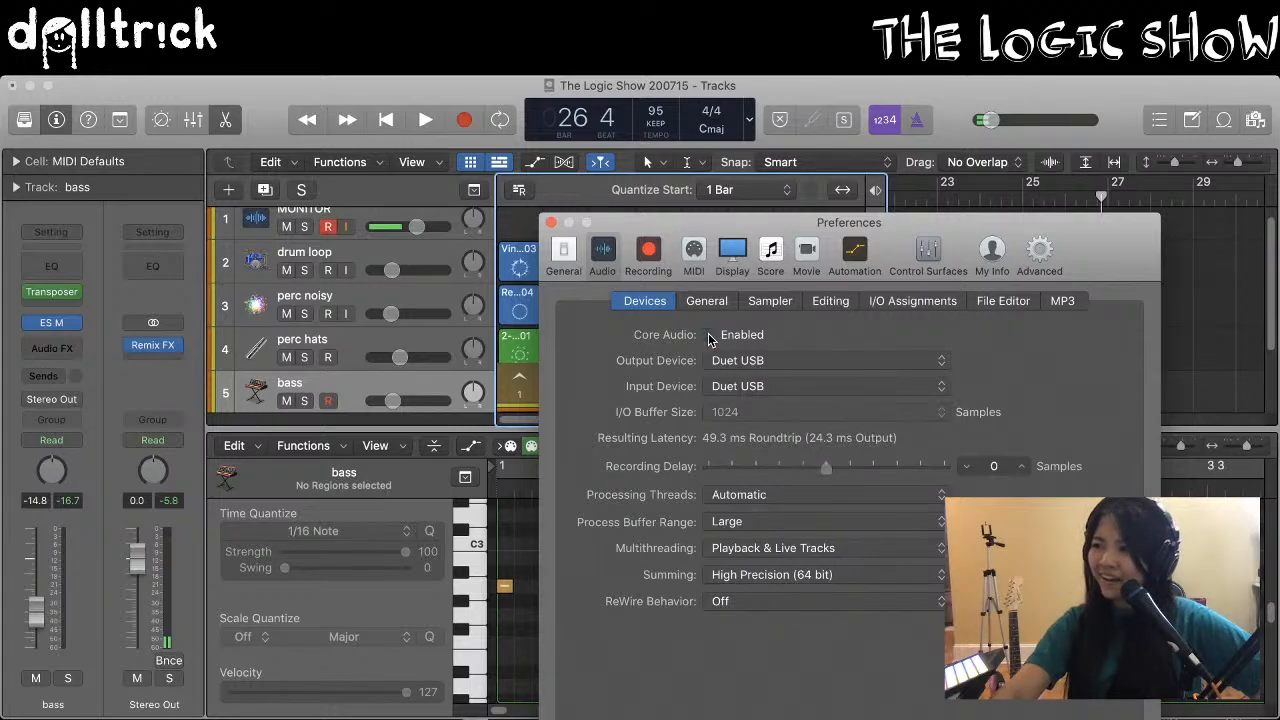
click(709, 335)
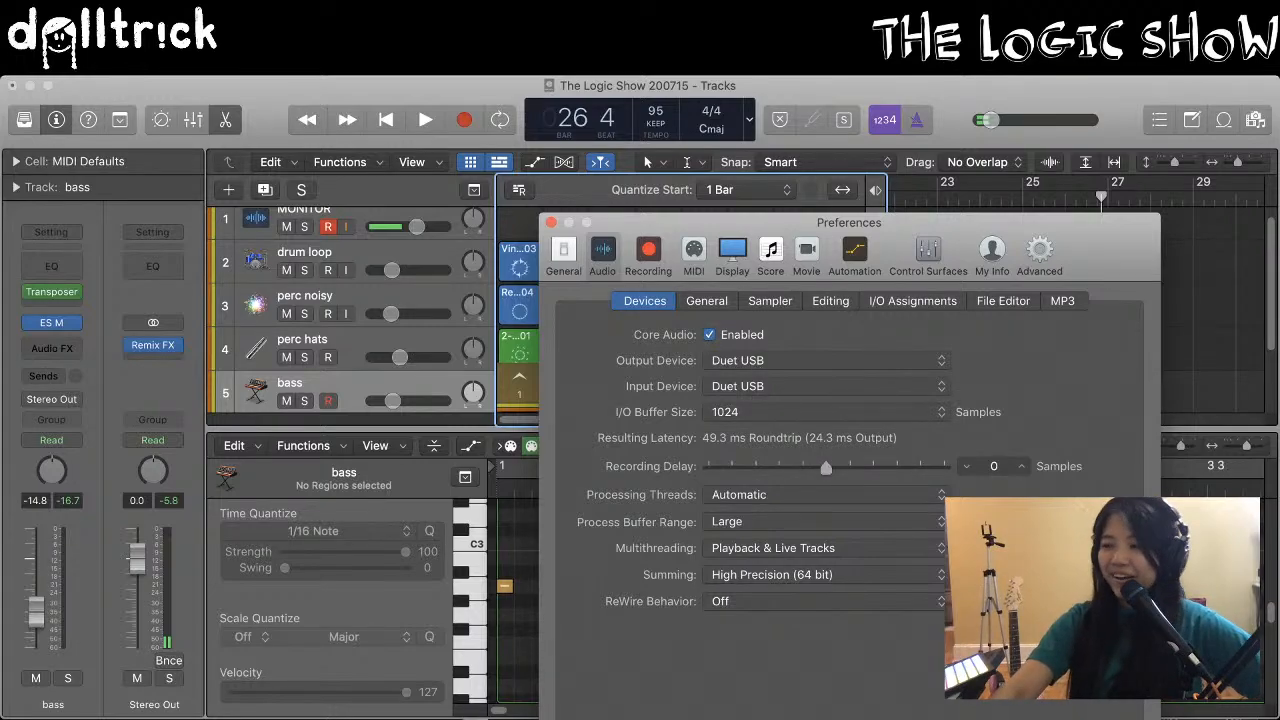
Turn off record arming on the MONITOR track
key(super+Tab)
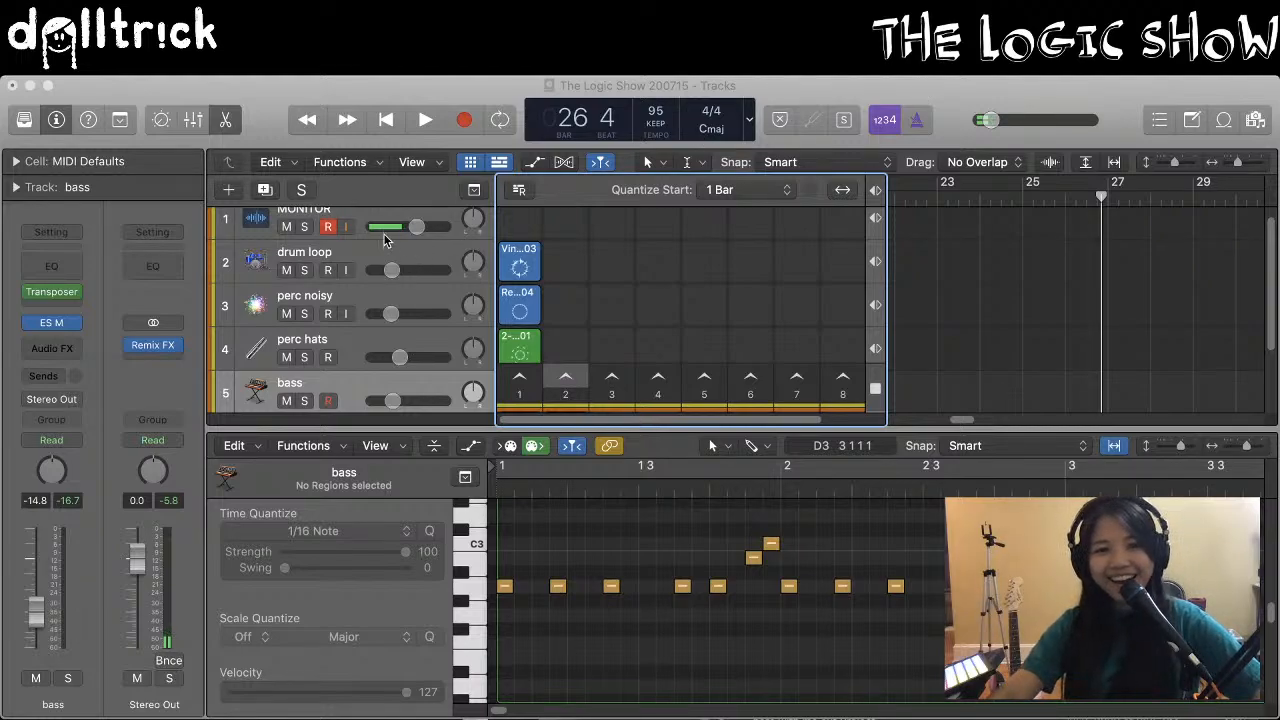
click(326, 231)
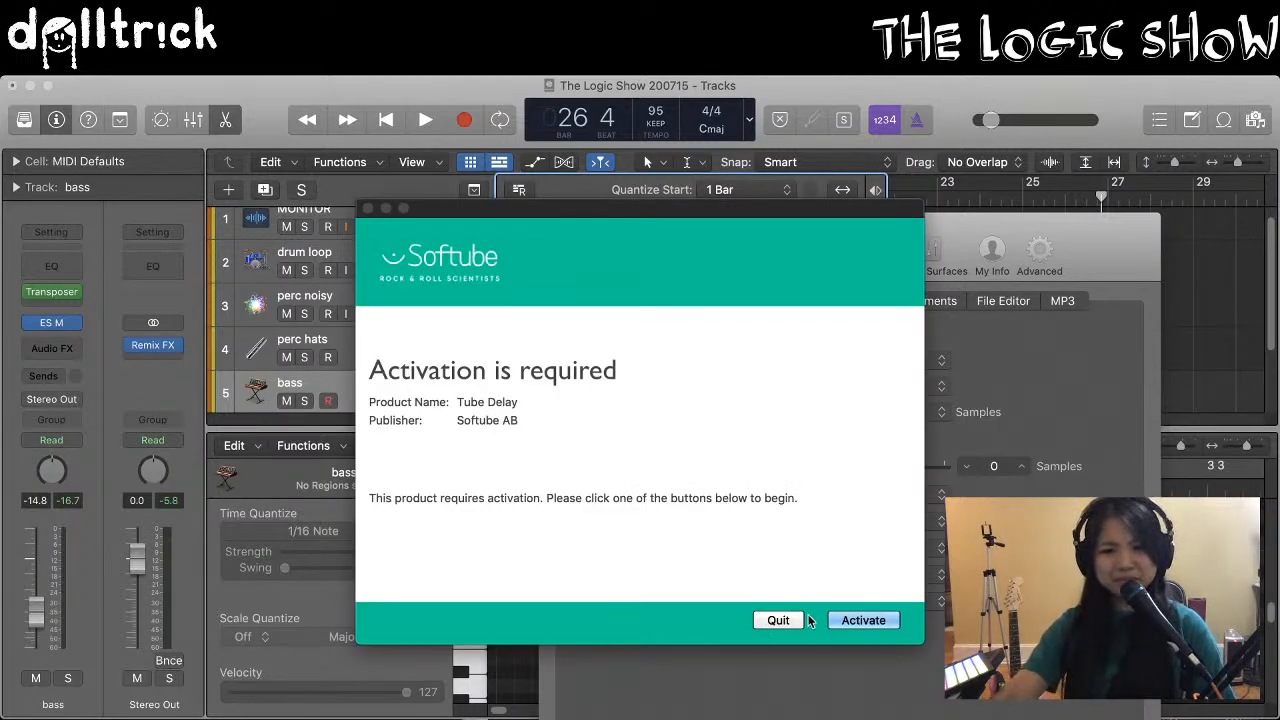
Quit the Softube Tube Delay activation window and raise the master volume back up
click(778, 620)
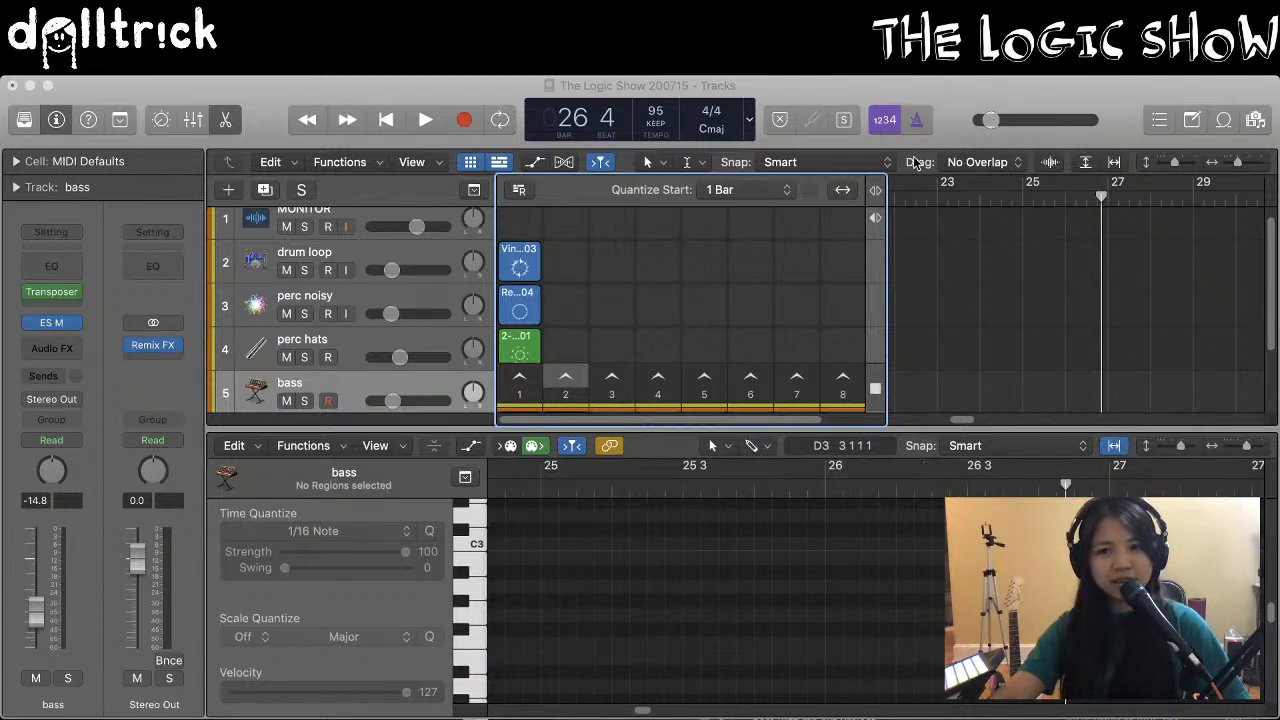
drag(991, 120, 1058, 120)
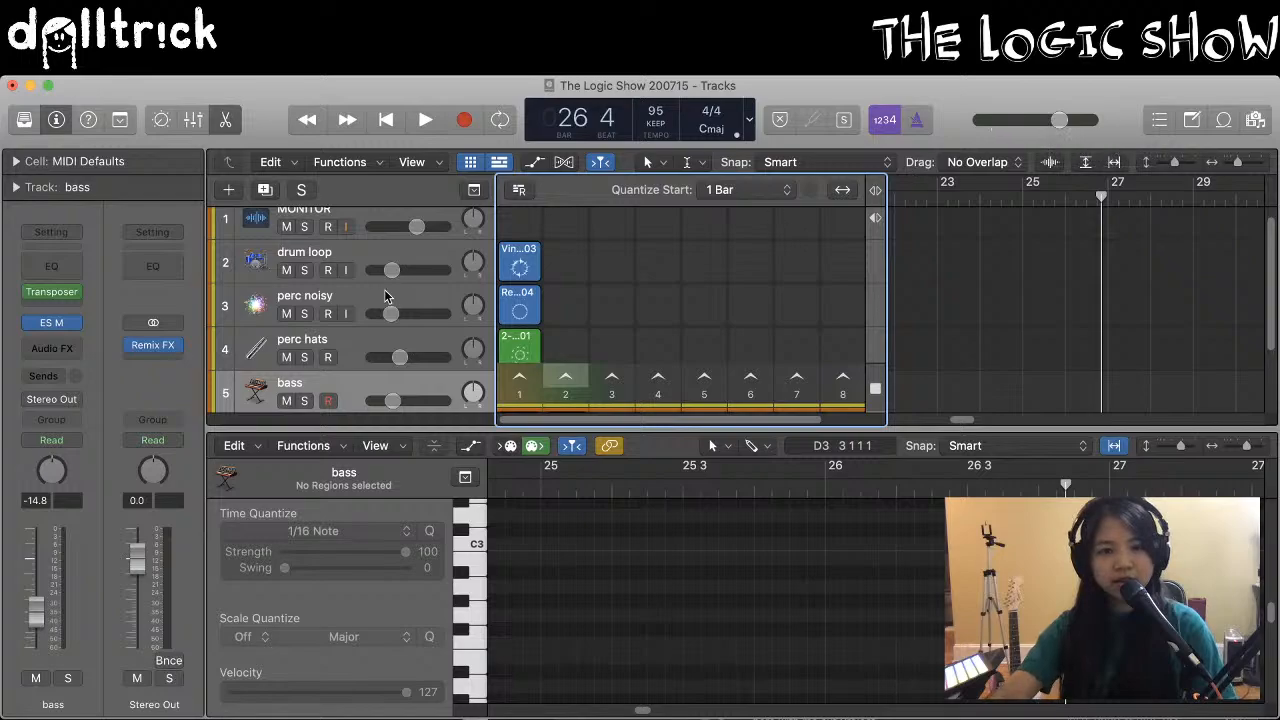
Record-arm the MONITOR track, turn on its input monitoring and select the track
scroll(360, 270, up, 1)
click(328, 233)
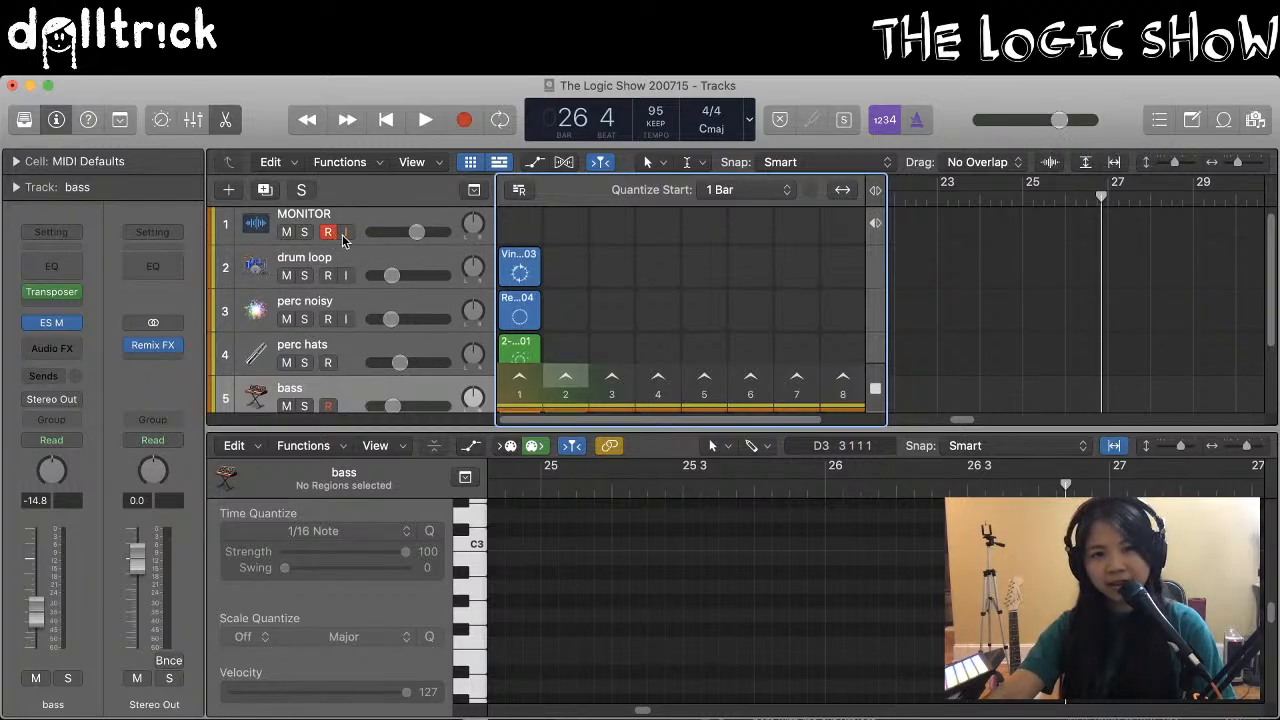
click(330, 233)
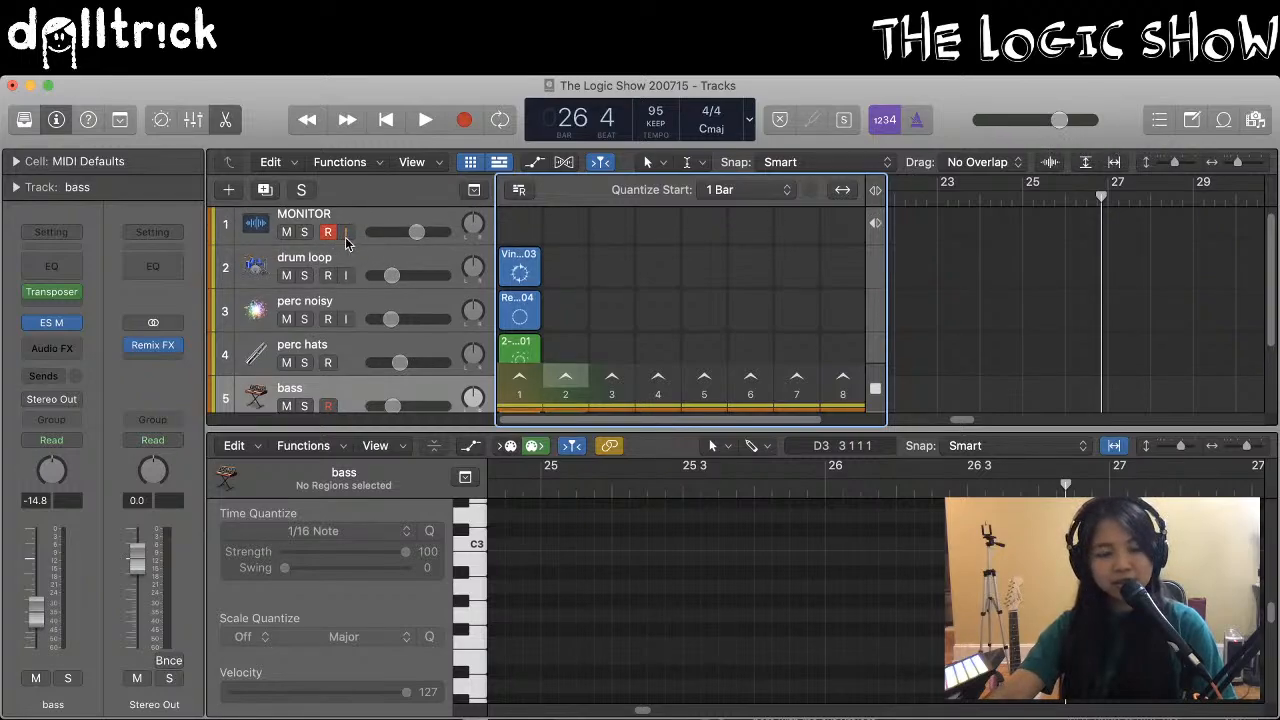
click(345, 233)
scroll(360, 220, up, 1)
click(362, 216)
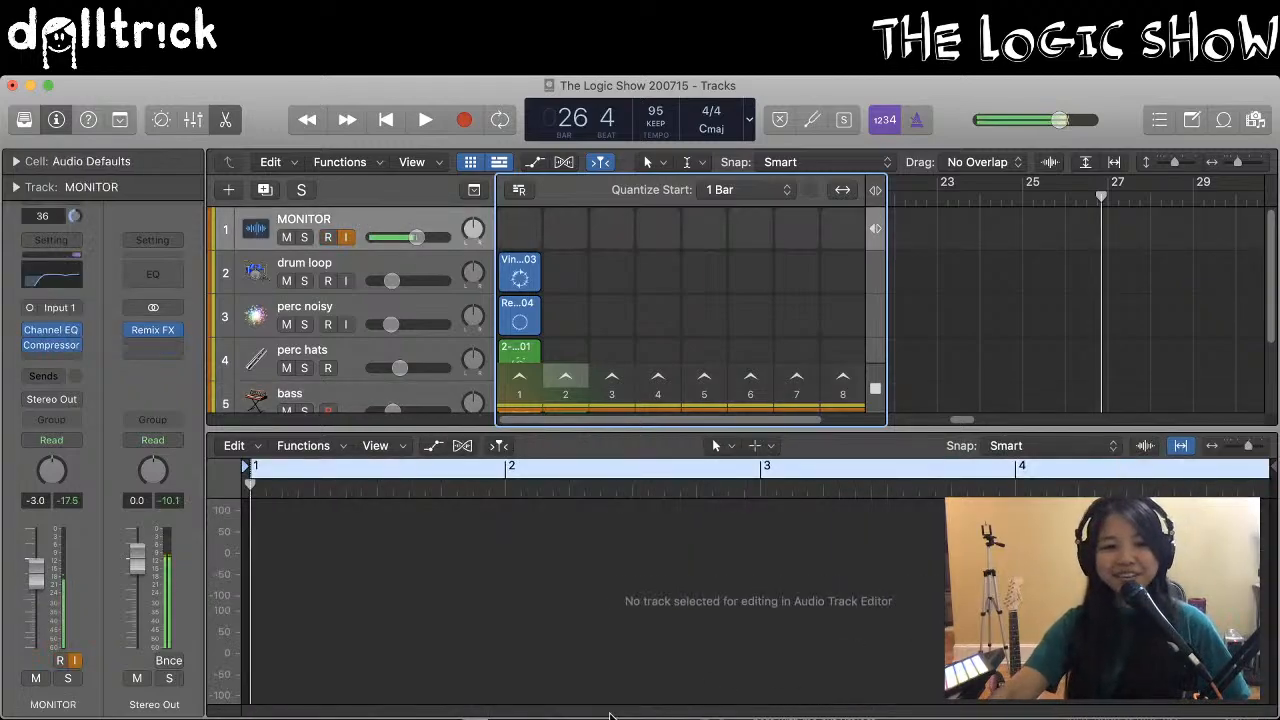
Undo the track deletion to restore the chords track with its Retro Synth and Auto Sampler
click(308, 718)
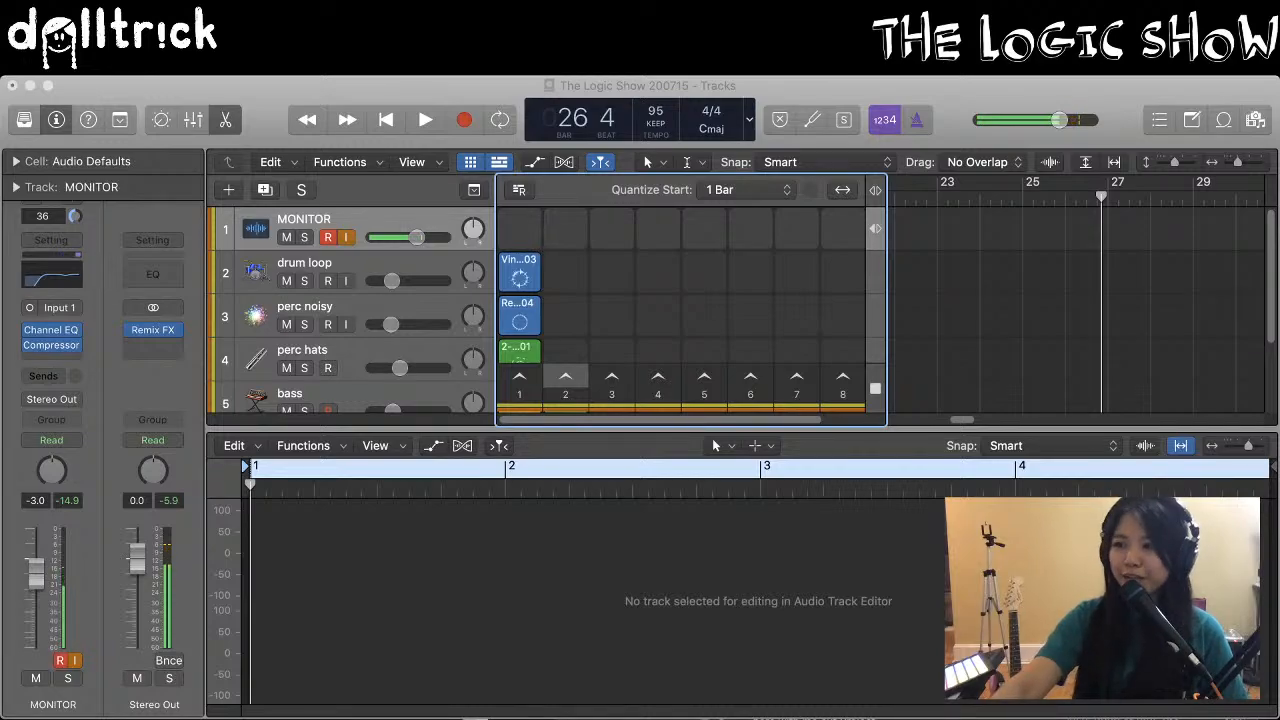
scroll(565, 270, down, 1)
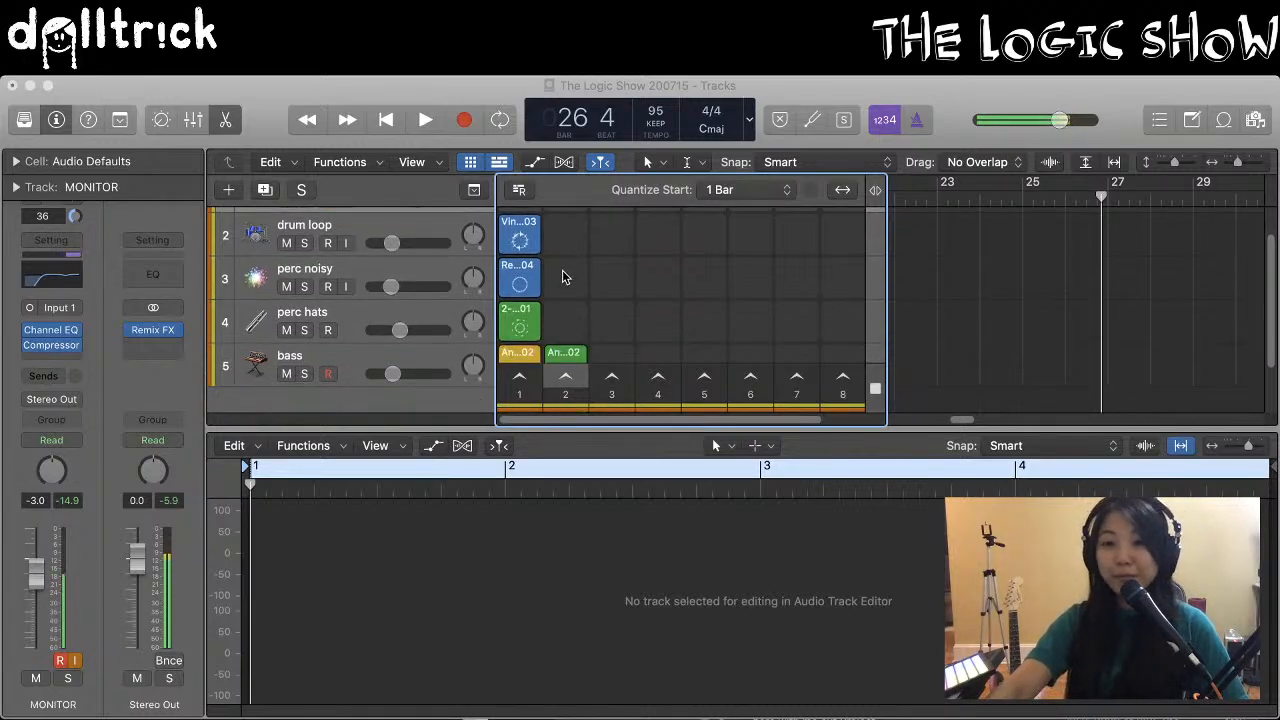
scroll(562, 277, down, 1)
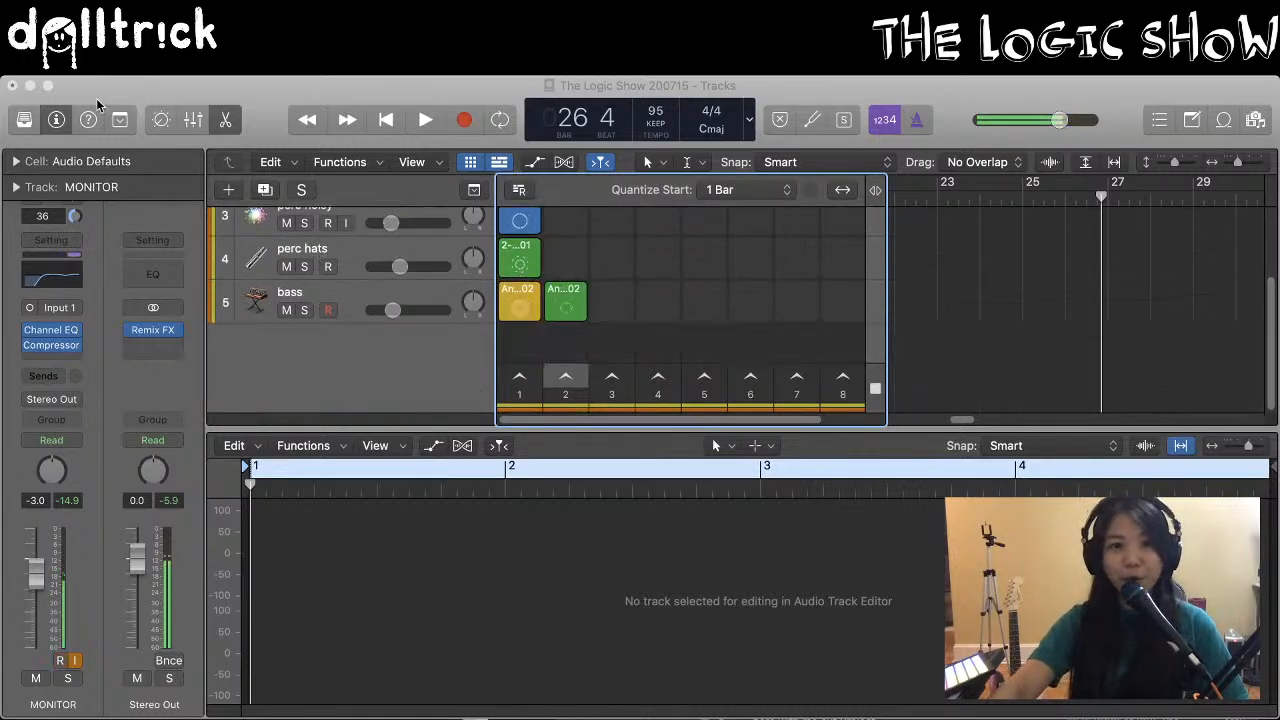
click(156, 65)
click(156, 65)
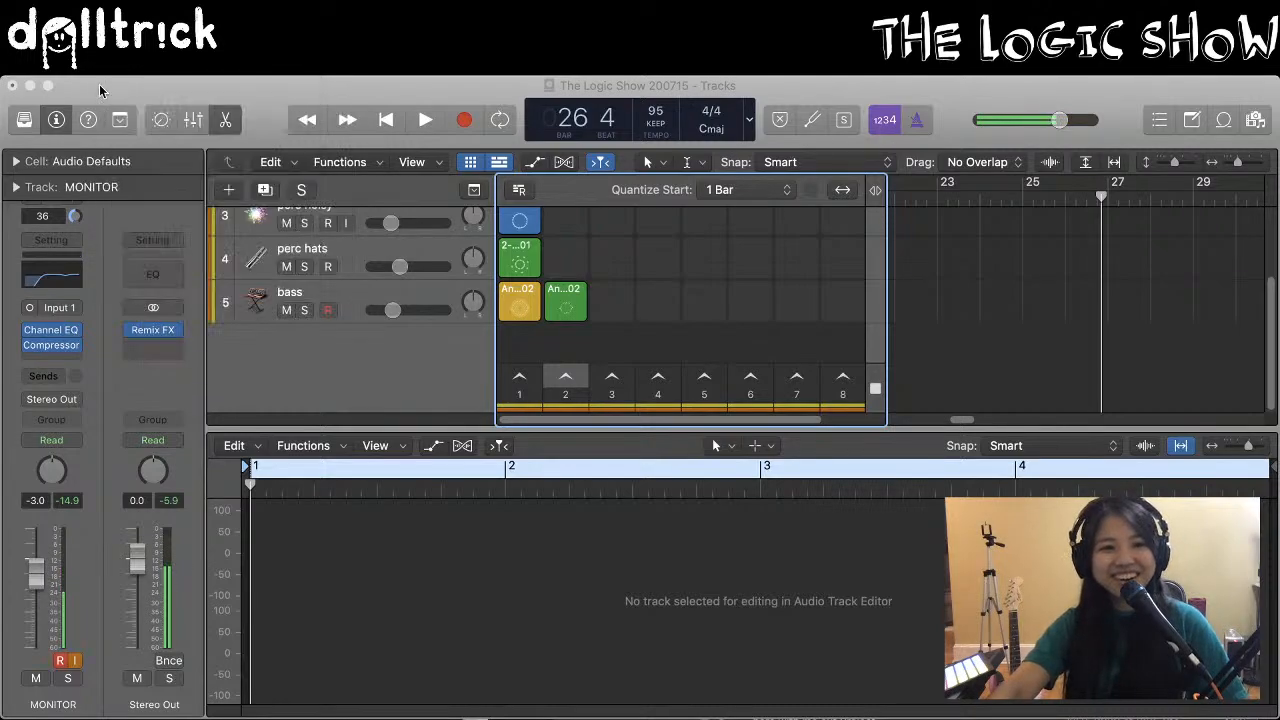
click(170, 65)
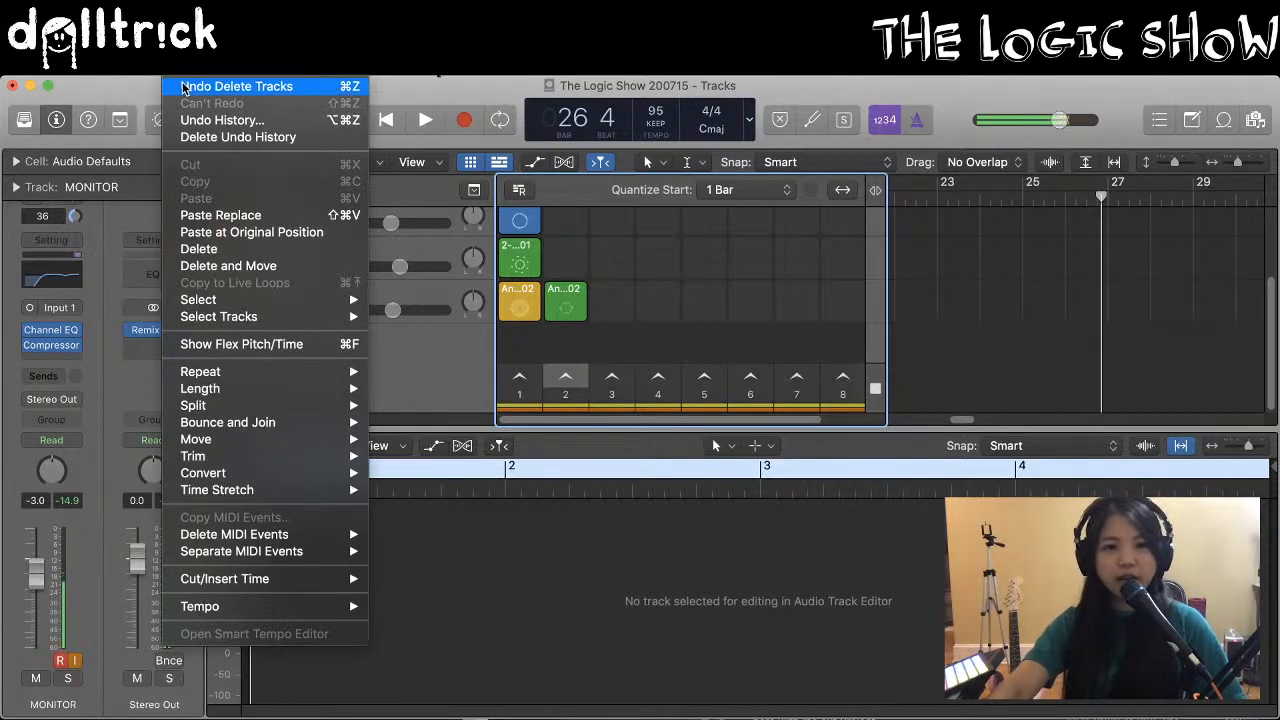
click(183, 87)
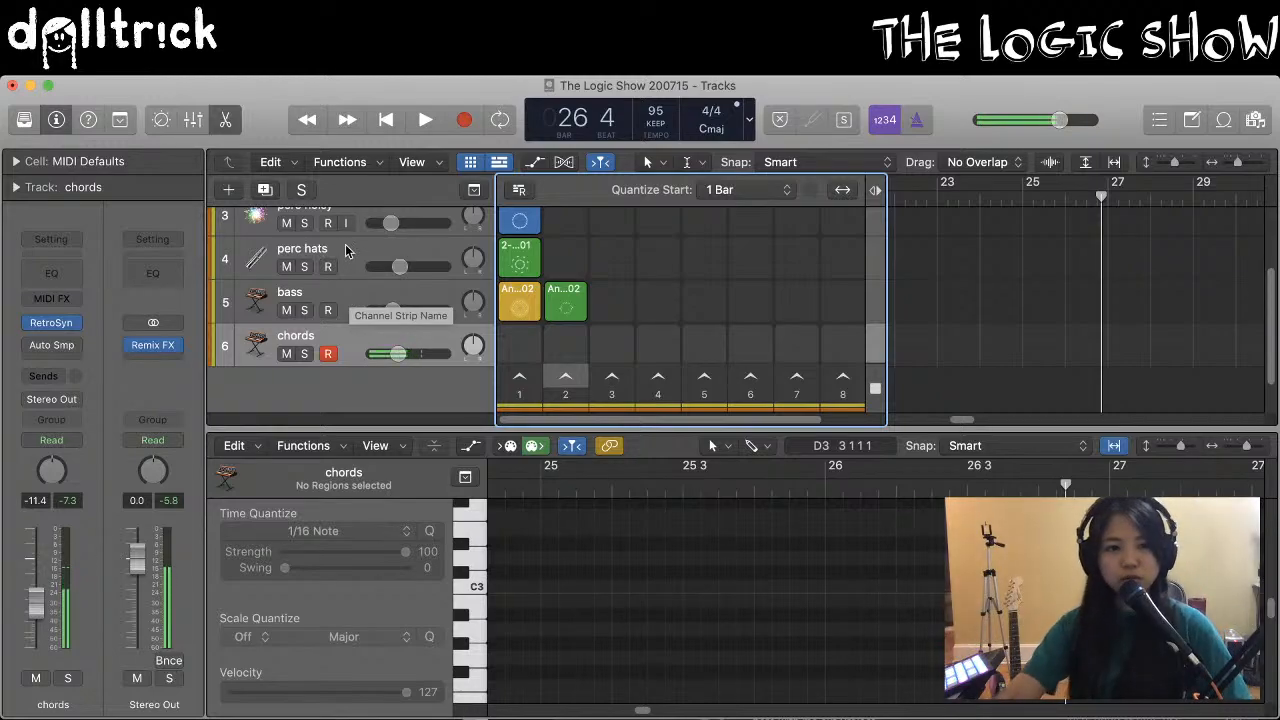
Open the Auto Sampler on the chords track and lower the track's volume to -17.6 dB
mouse_move(52, 350)
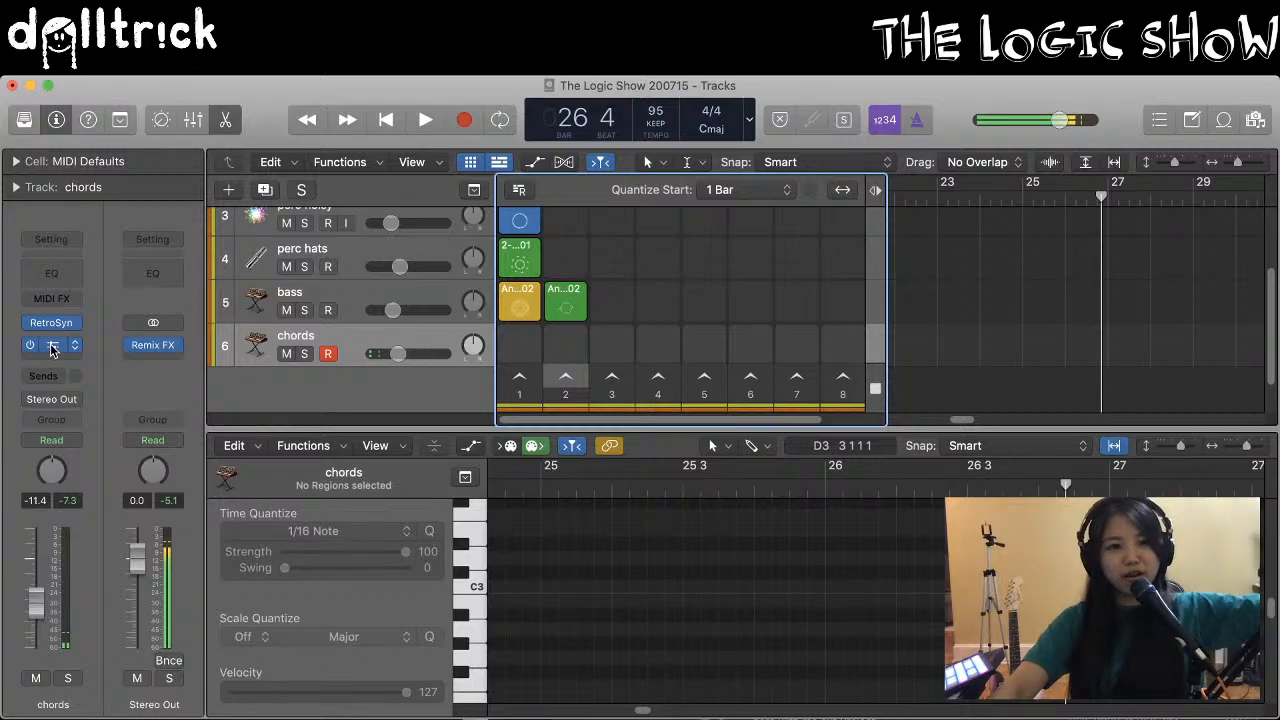
click(53, 345)
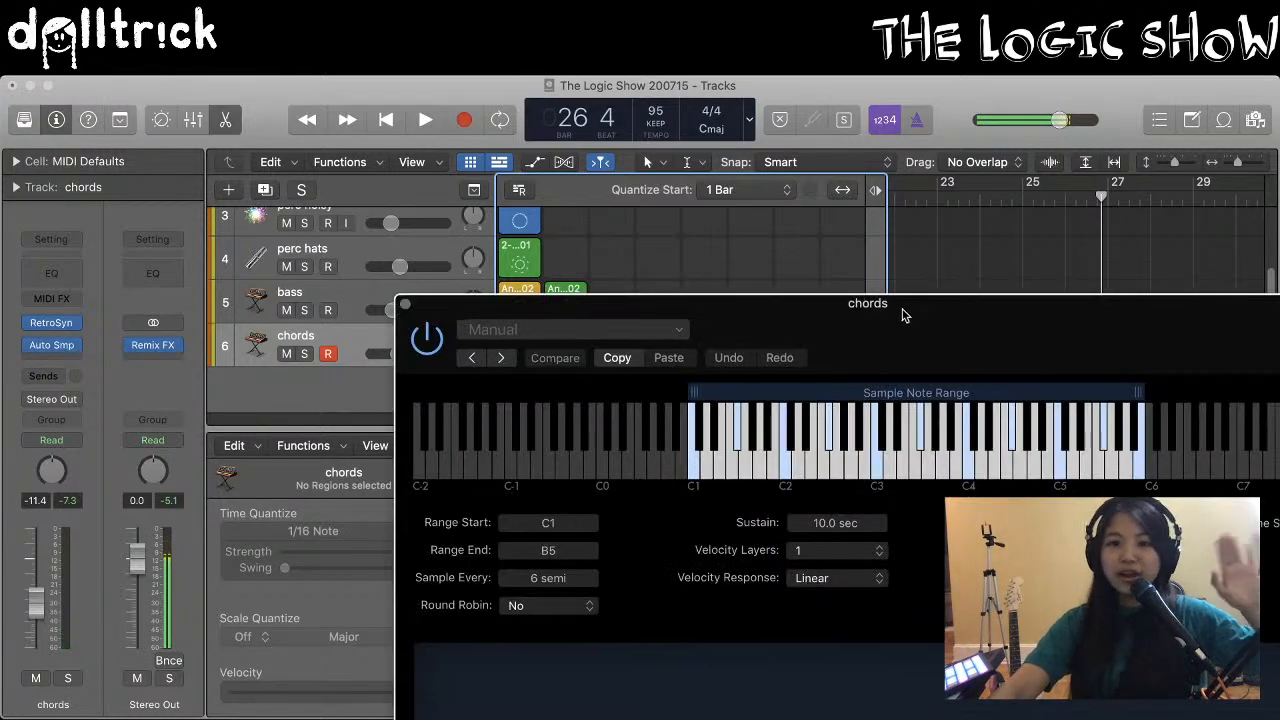
drag(900, 308, 622, 116)
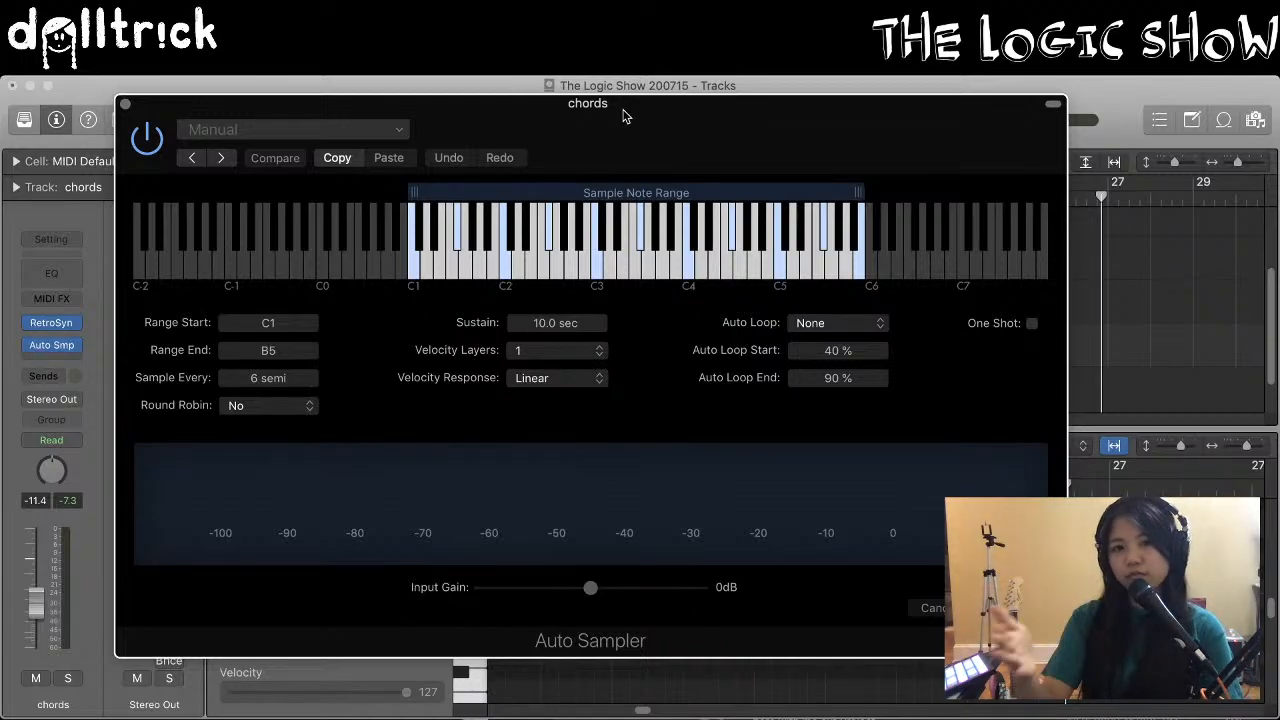
drag(622, 116, 665, 434)
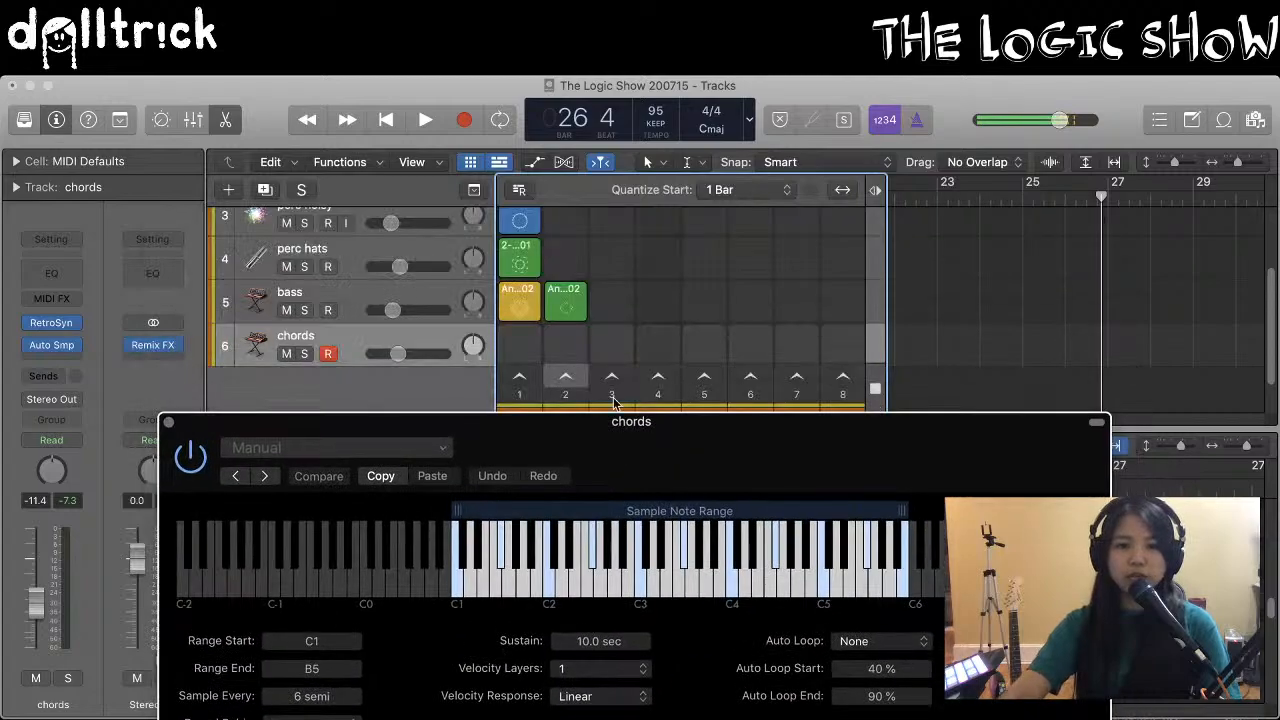
drag(397, 353, 388, 353)
drag(528, 453, 462, 140)
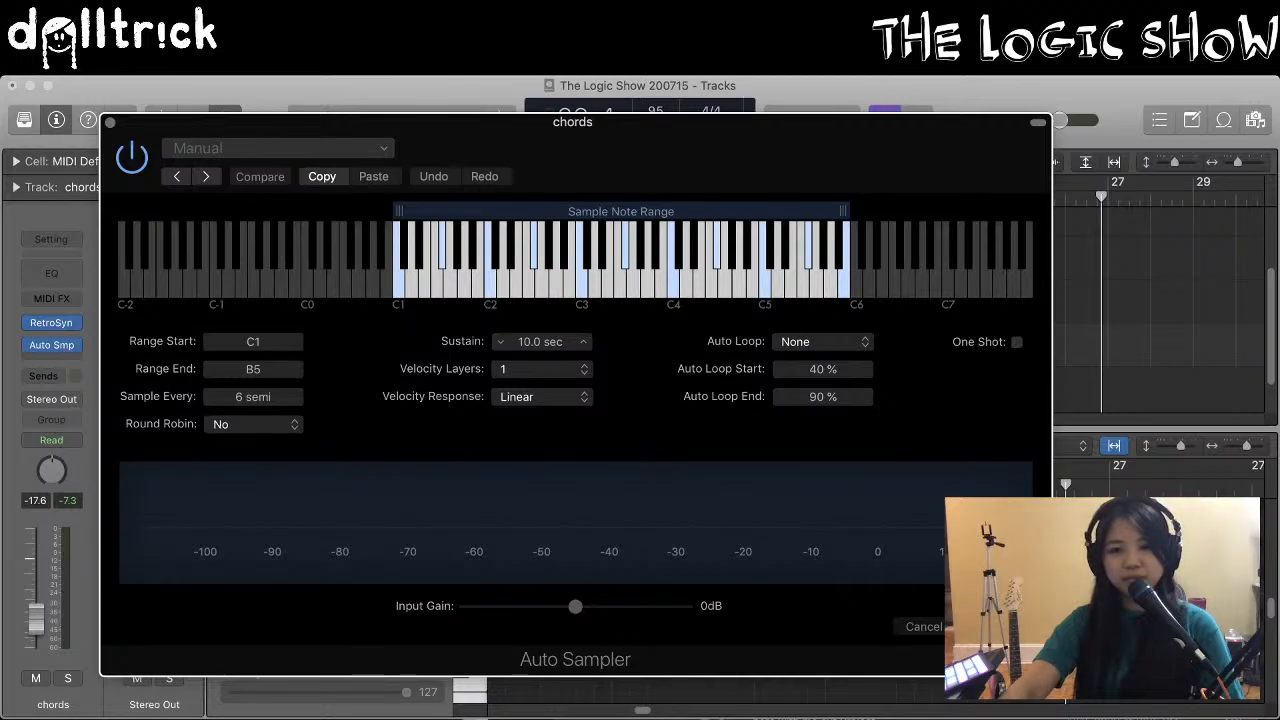
Try auto-sampling the chords synth as test.exs in the Documents folder, cancel the sampling run and close the Auto Sampler
click(998, 627)
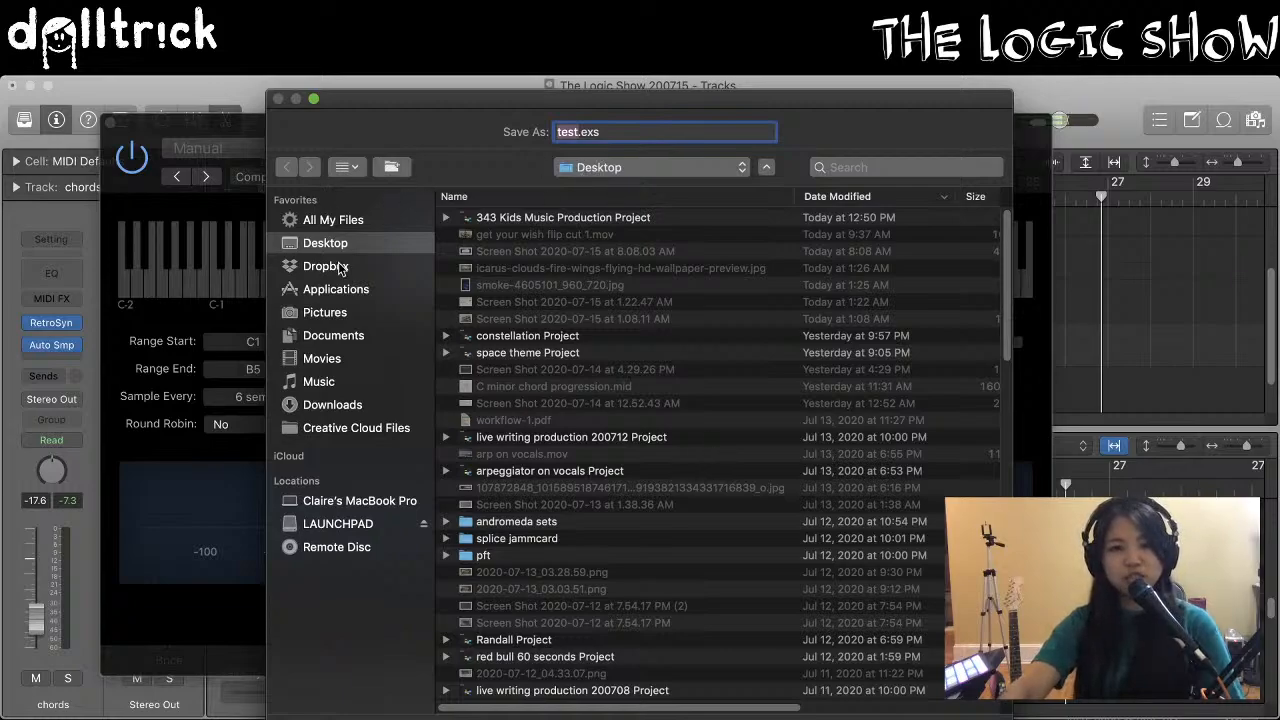
click(352, 339)
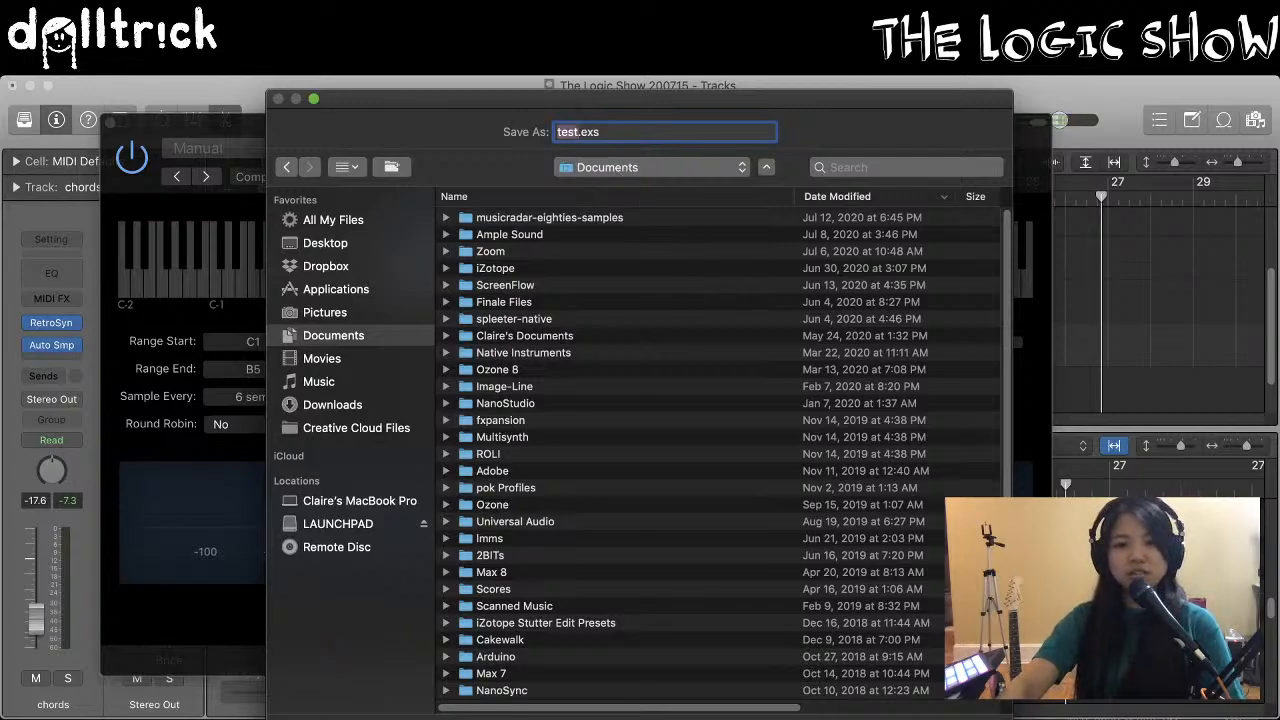
click(985, 714)
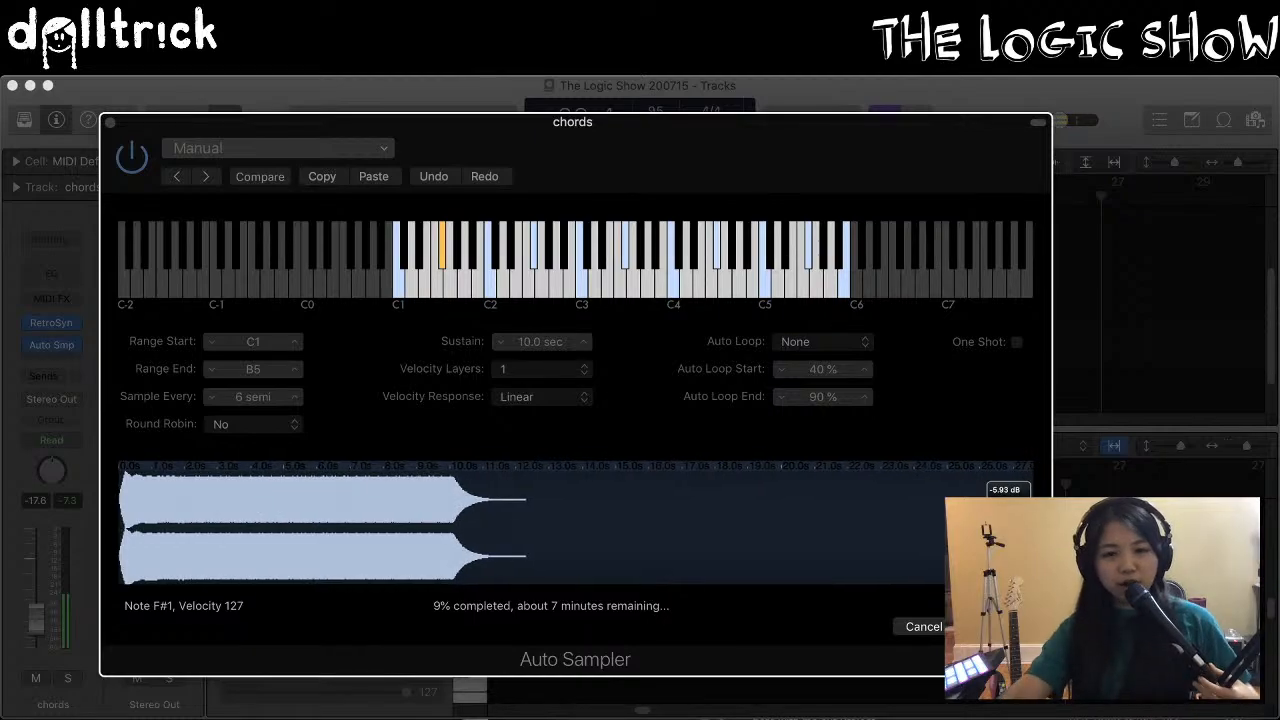
click(915, 626)
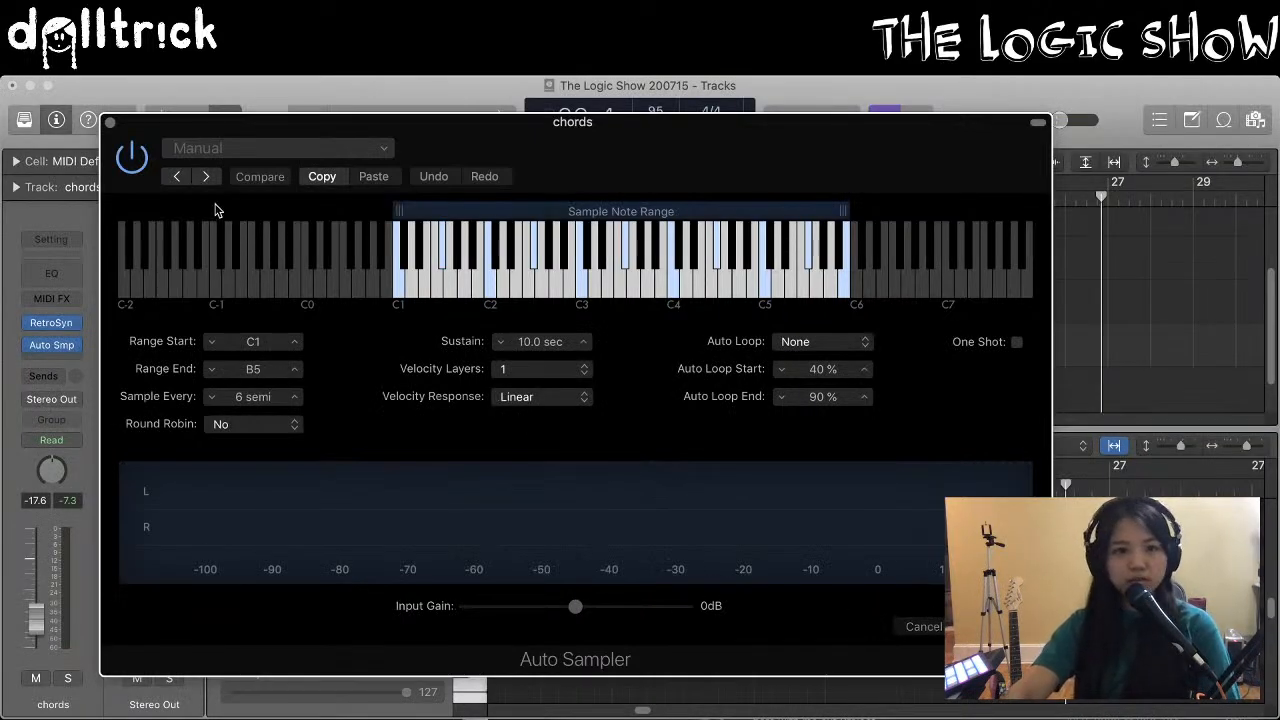
click(110, 124)
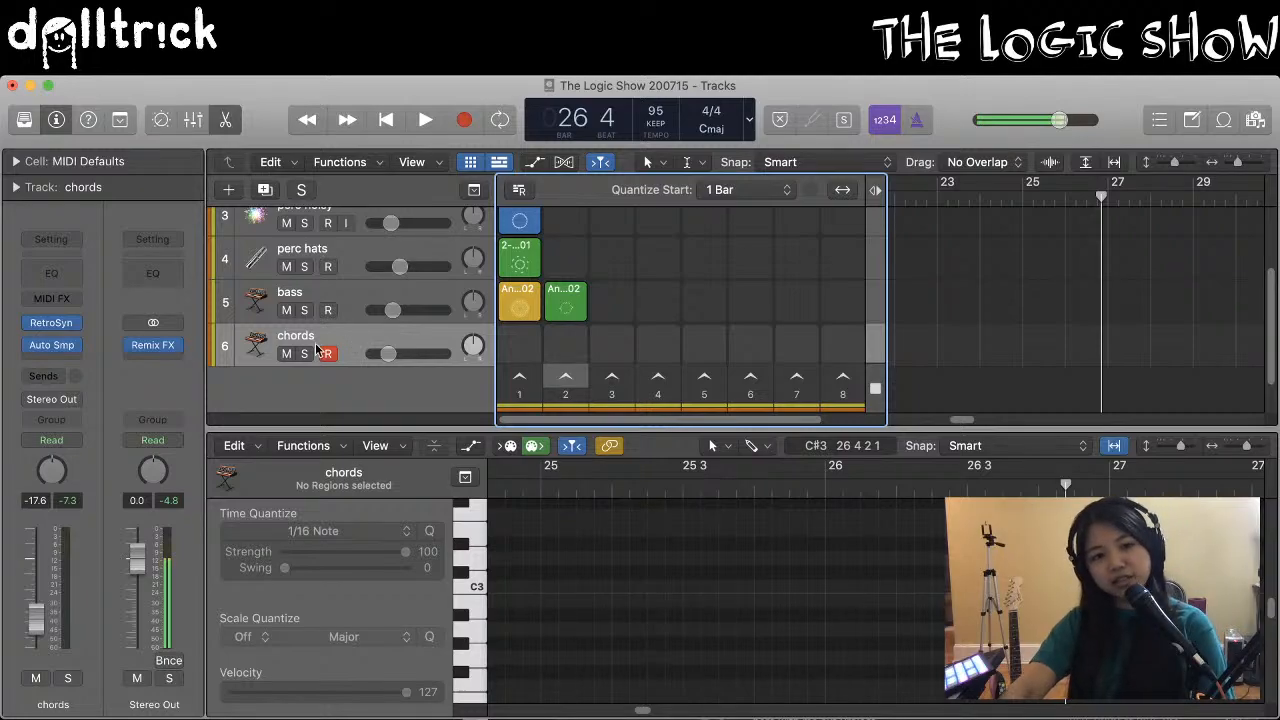
Remove the Auto Sampler from the chords track and record a chord loop into the track's first Live Loops cell
mouse_move(57, 322)
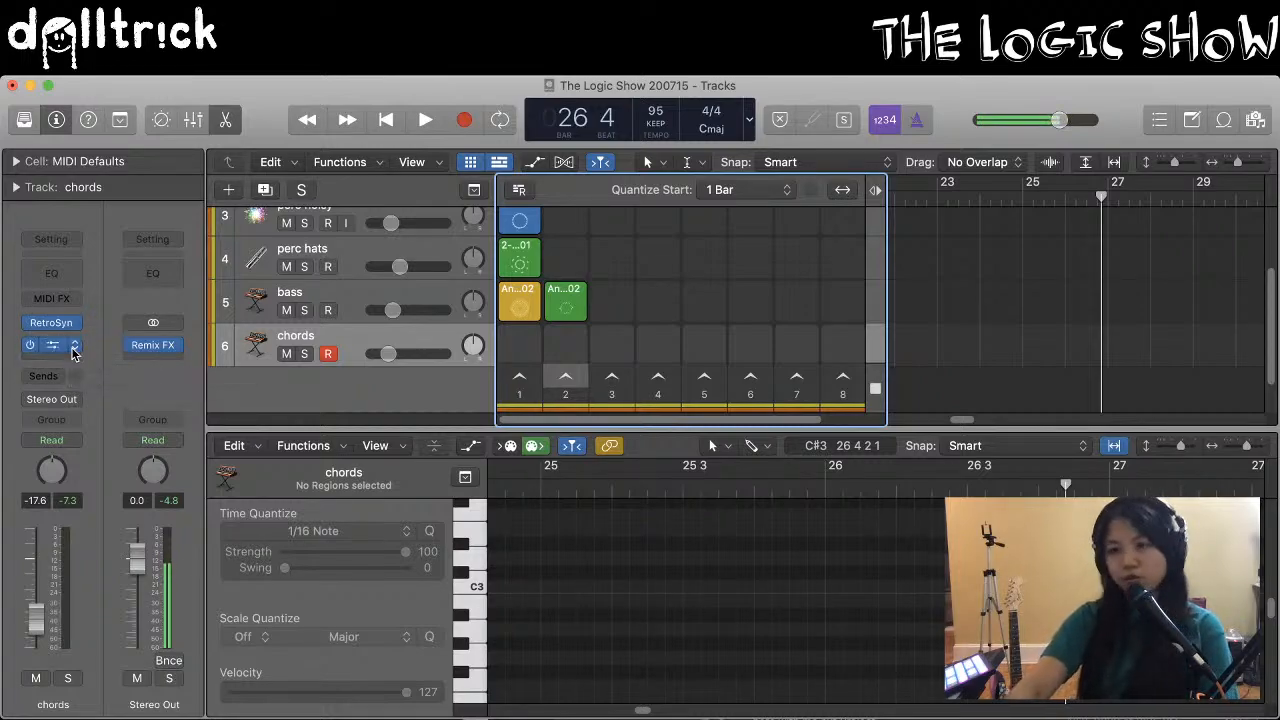
click(76, 348)
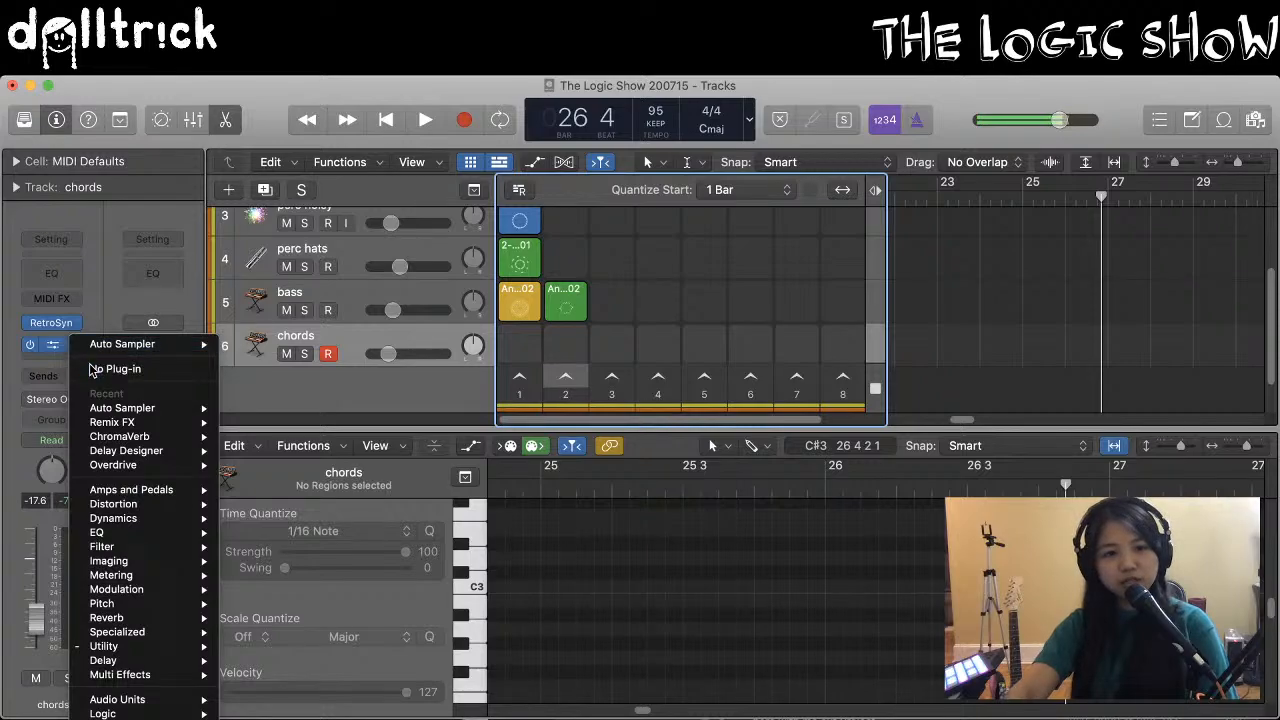
click(87, 369)
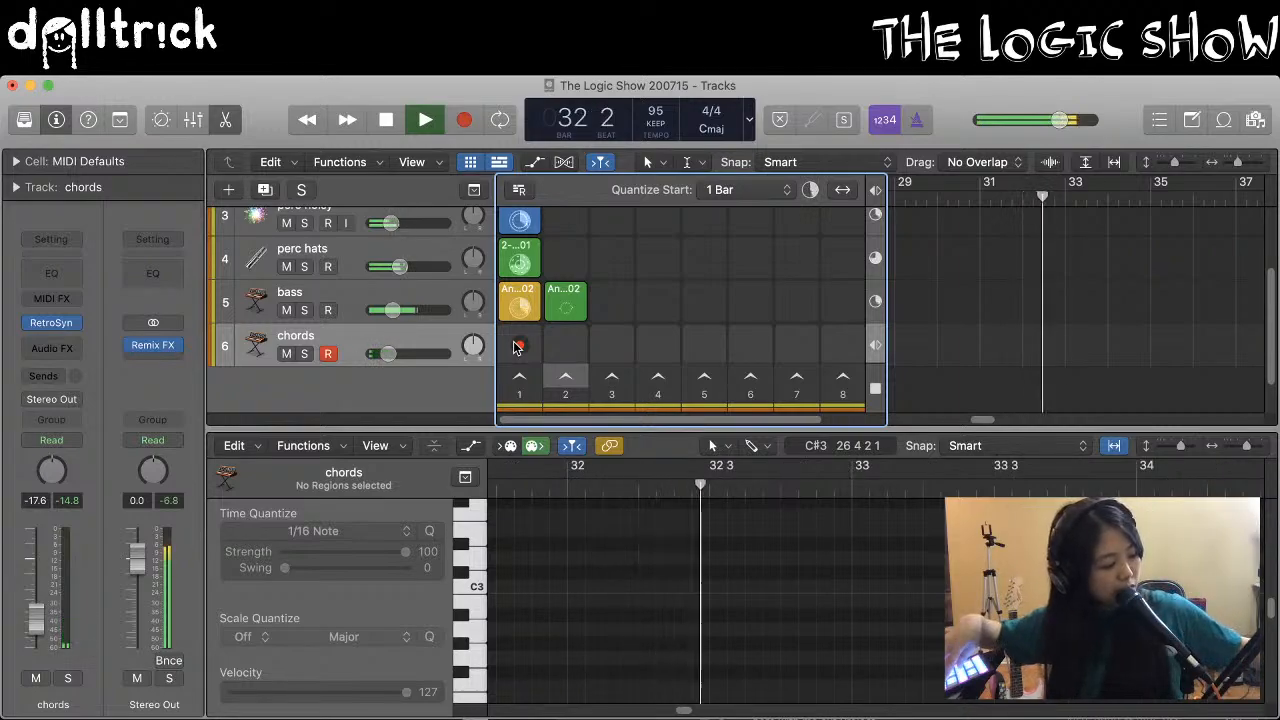
click(518, 346)
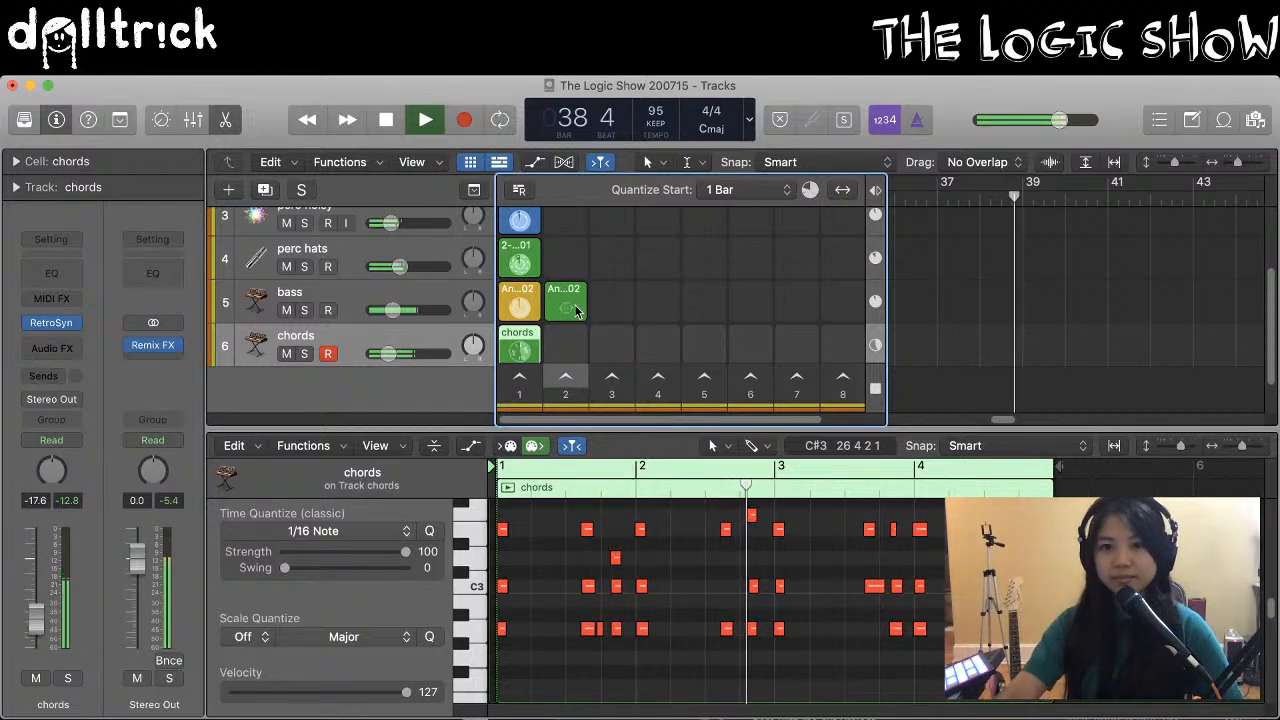
Turn off the count-in and stop playback
click(913, 120)
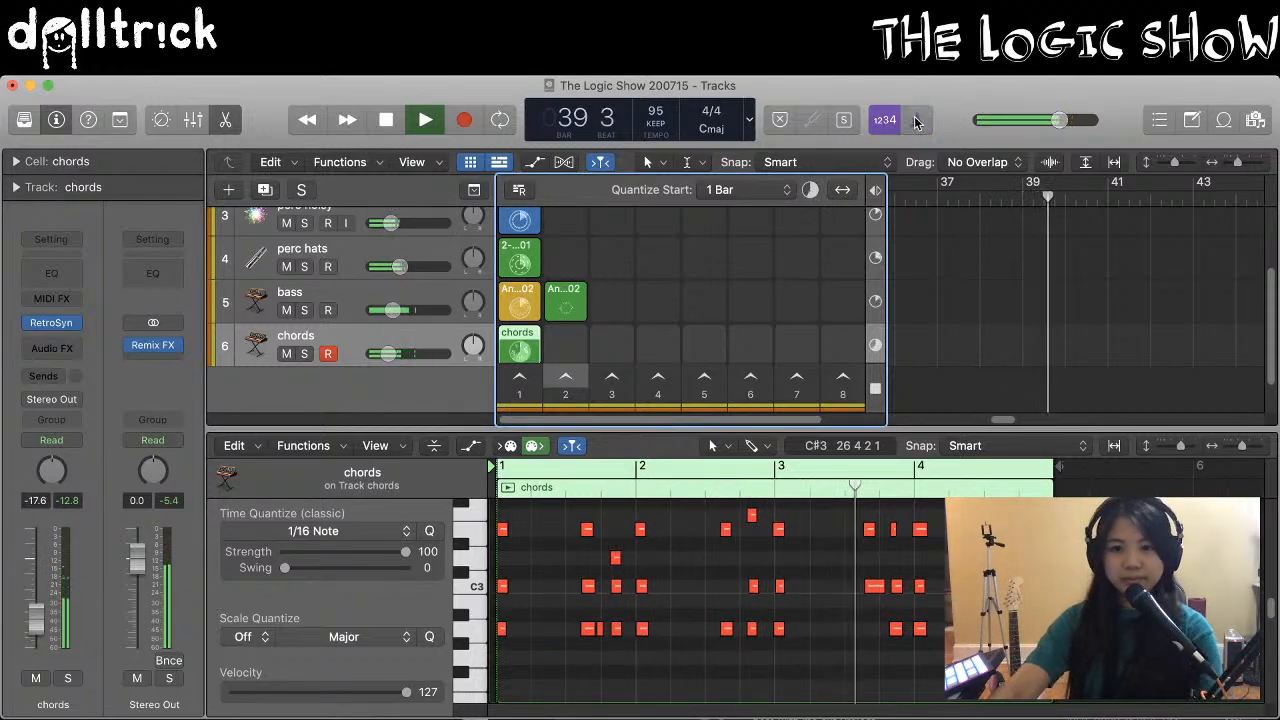
mouse_move(652, 337)
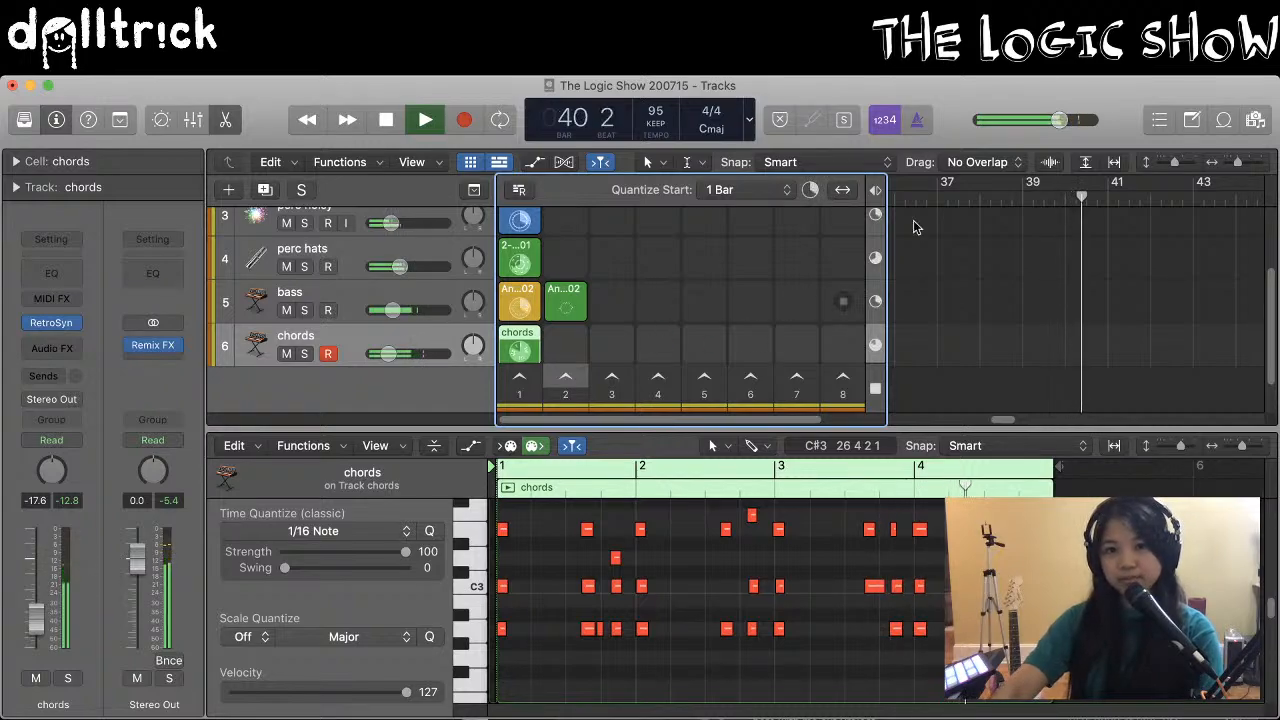
click(885, 120)
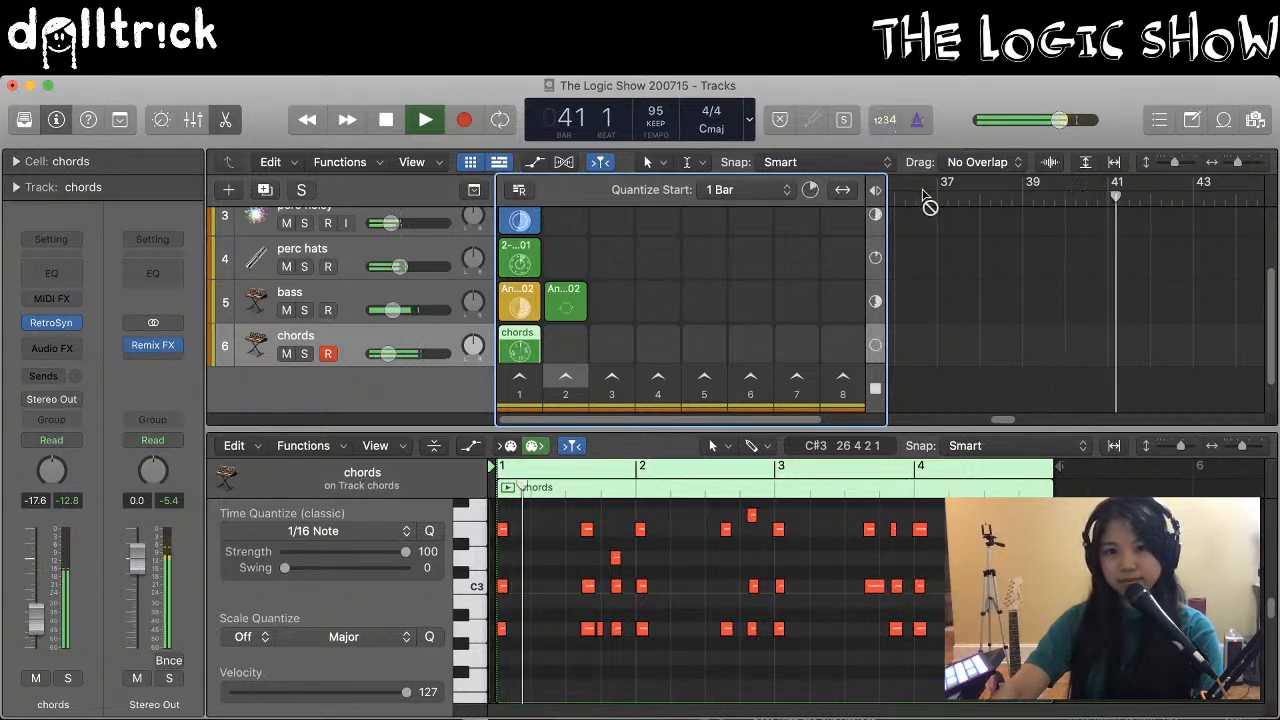
key(Return)
key(space)
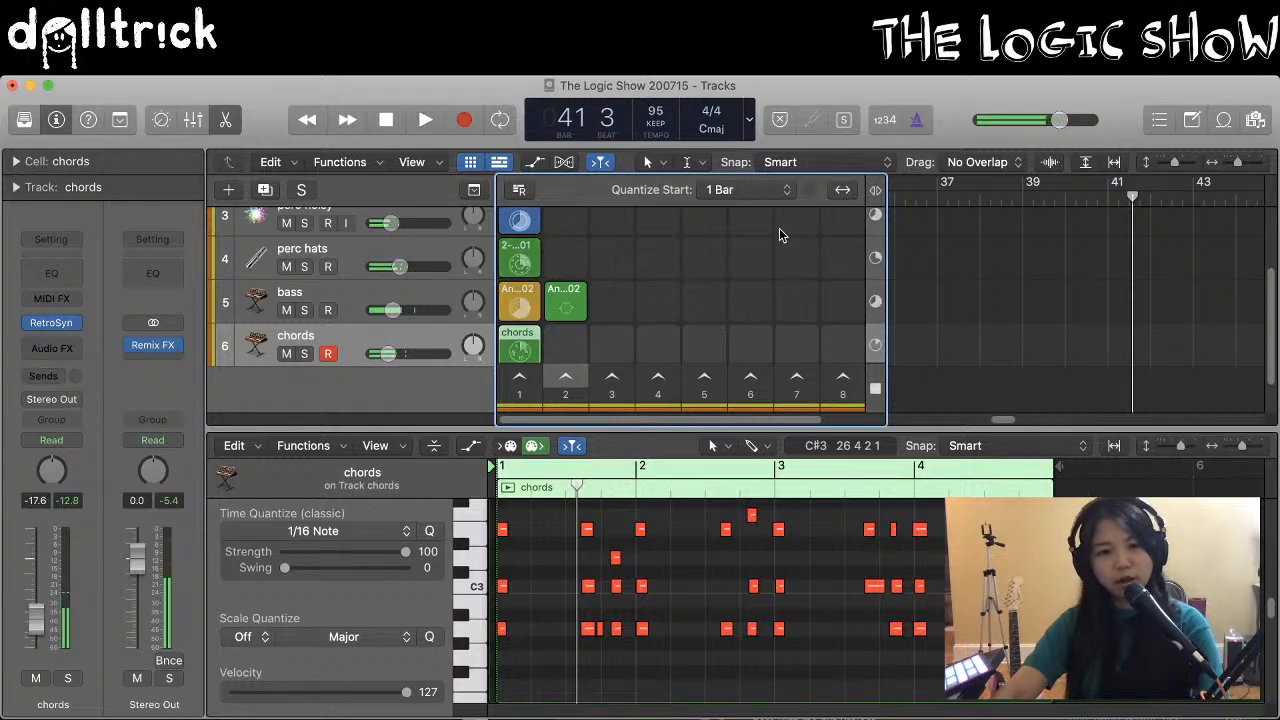
Quantize all notes of the recorded chords loop to 1/16 Note and play its cell
click(677, 594)
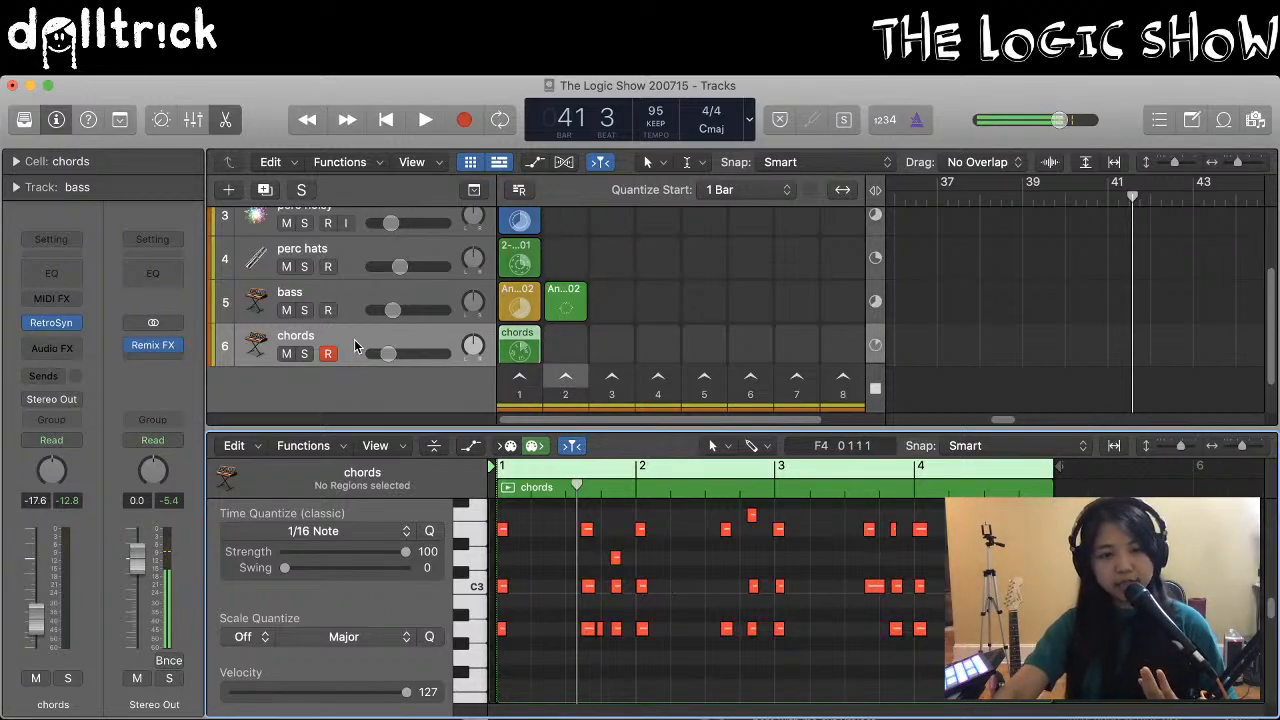
click(363, 347)
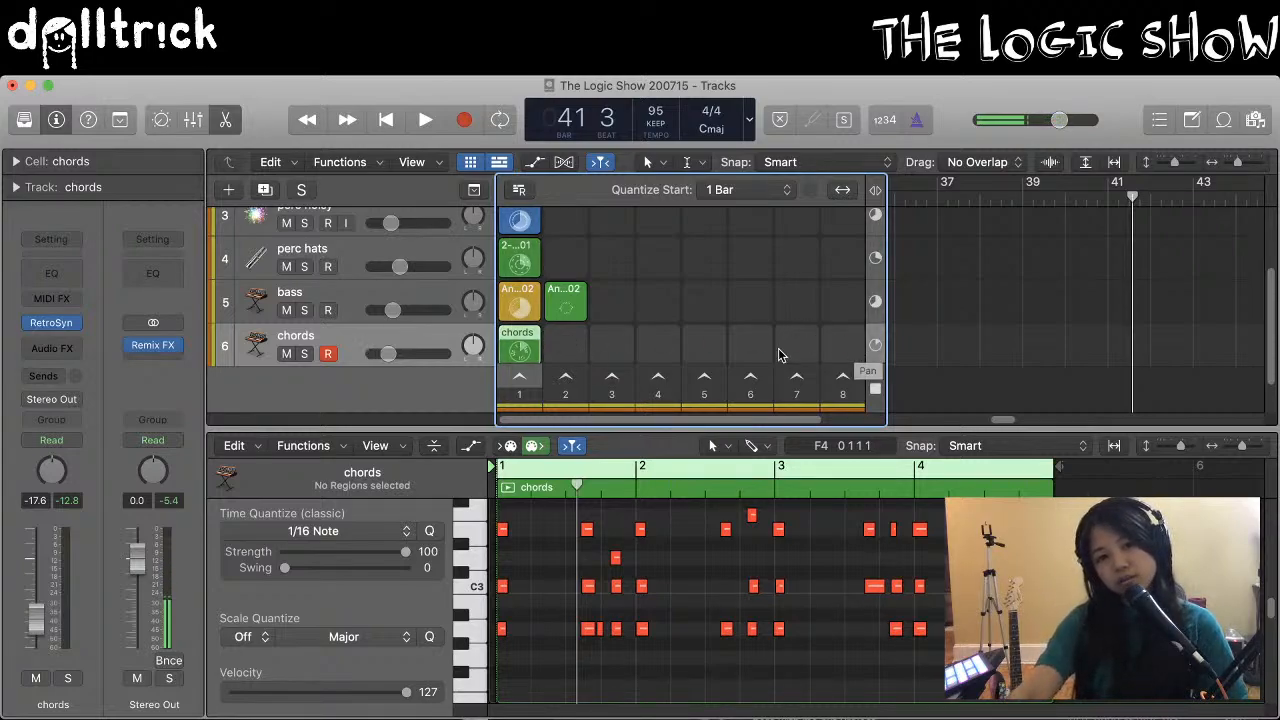
mouse_move(570, 347)
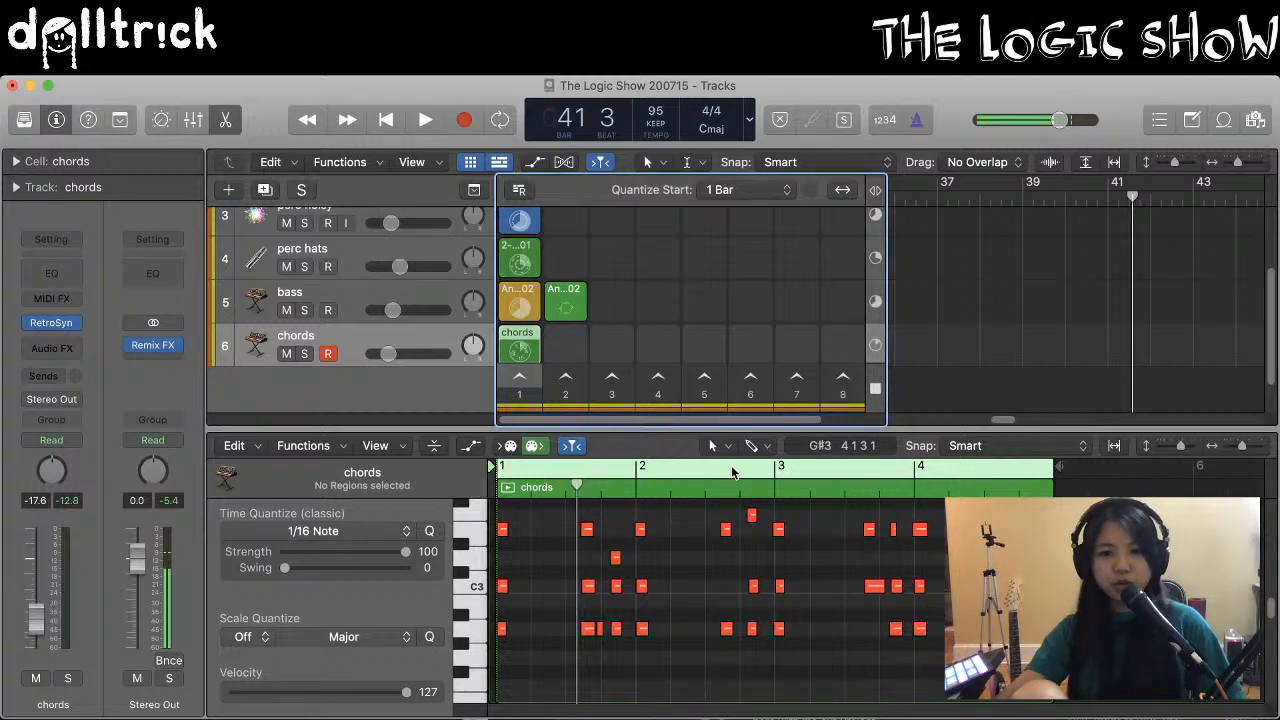
click(1021, 650)
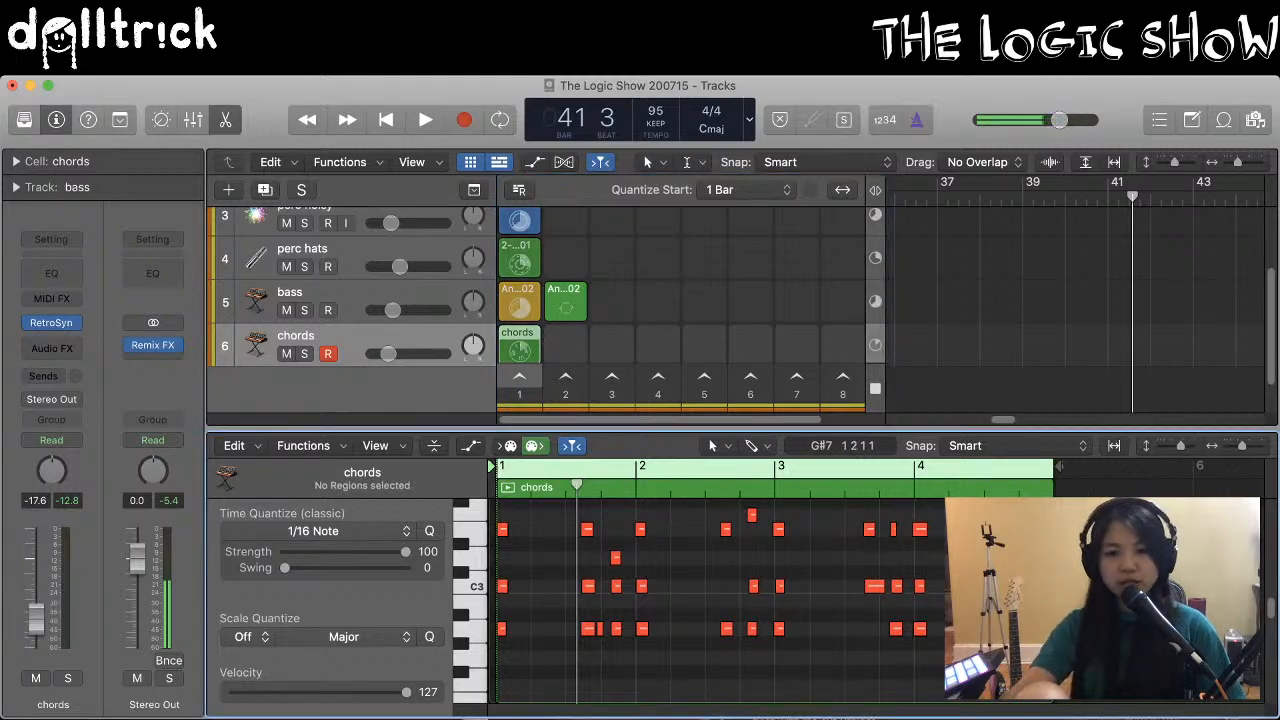
drag(1029, 657, 436, 459)
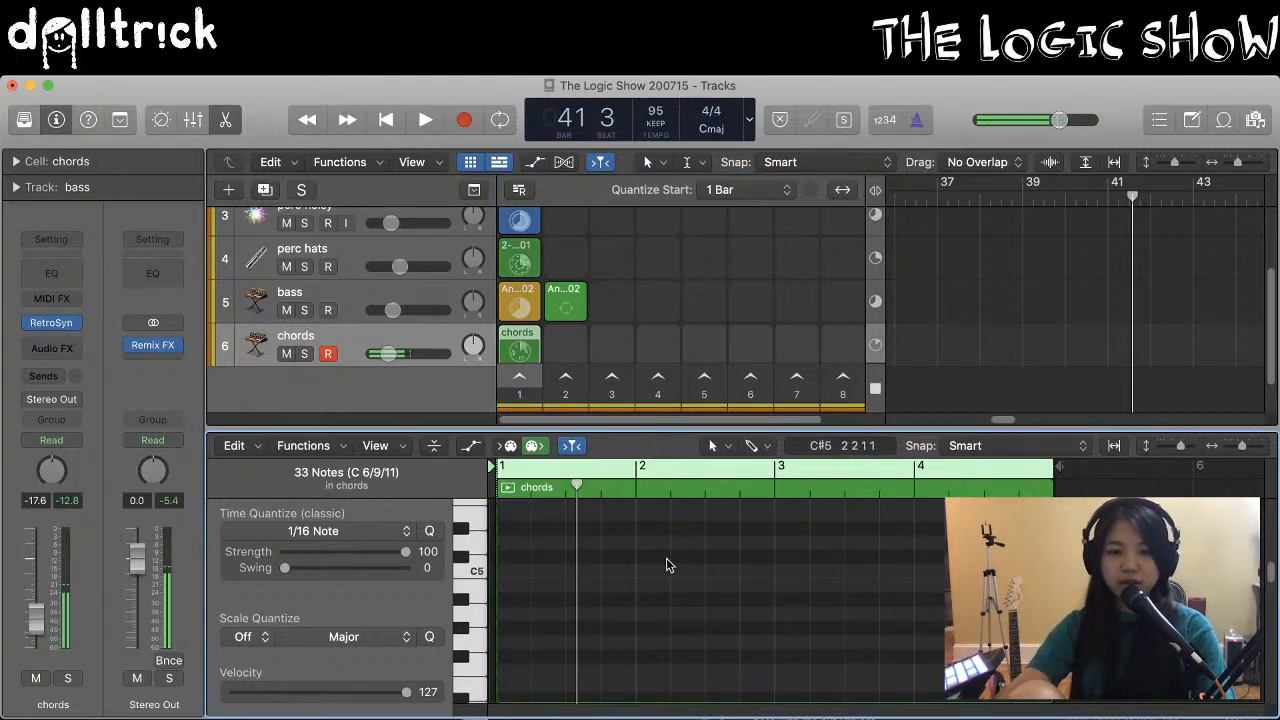
scroll(671, 585, down, 10)
scroll(671, 585, up, 4)
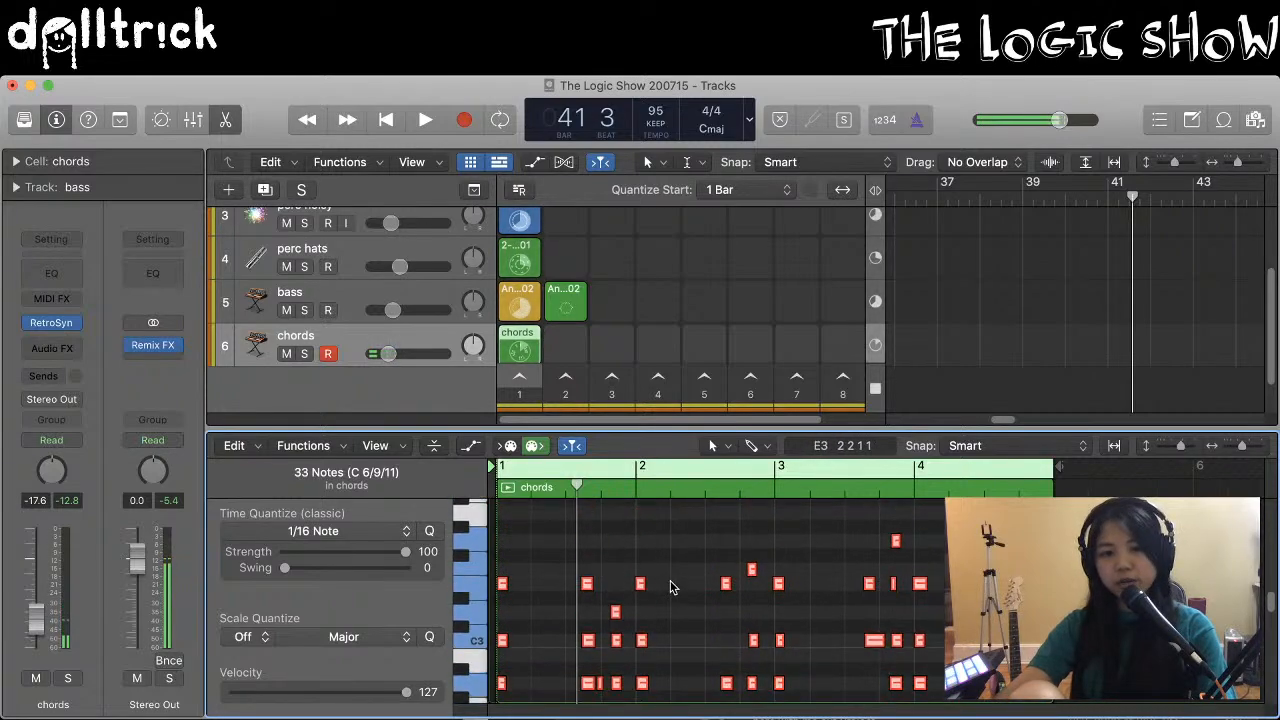
click(429, 531)
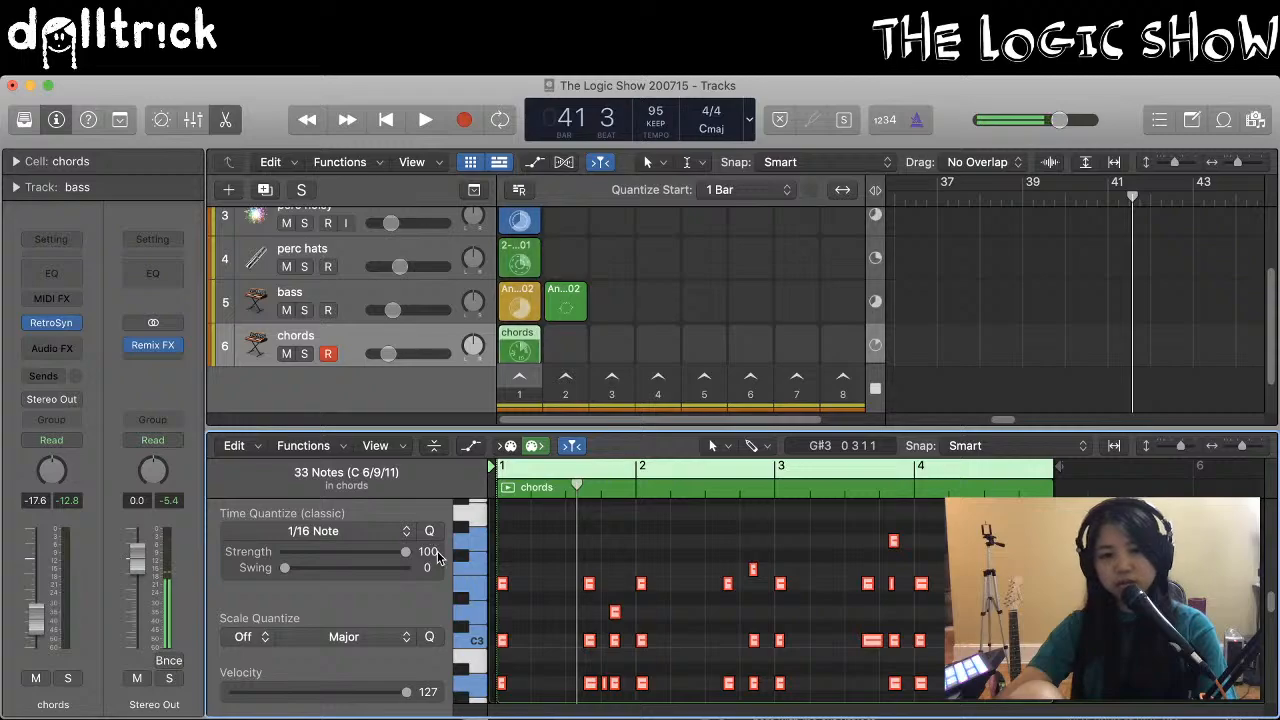
click(521, 352)
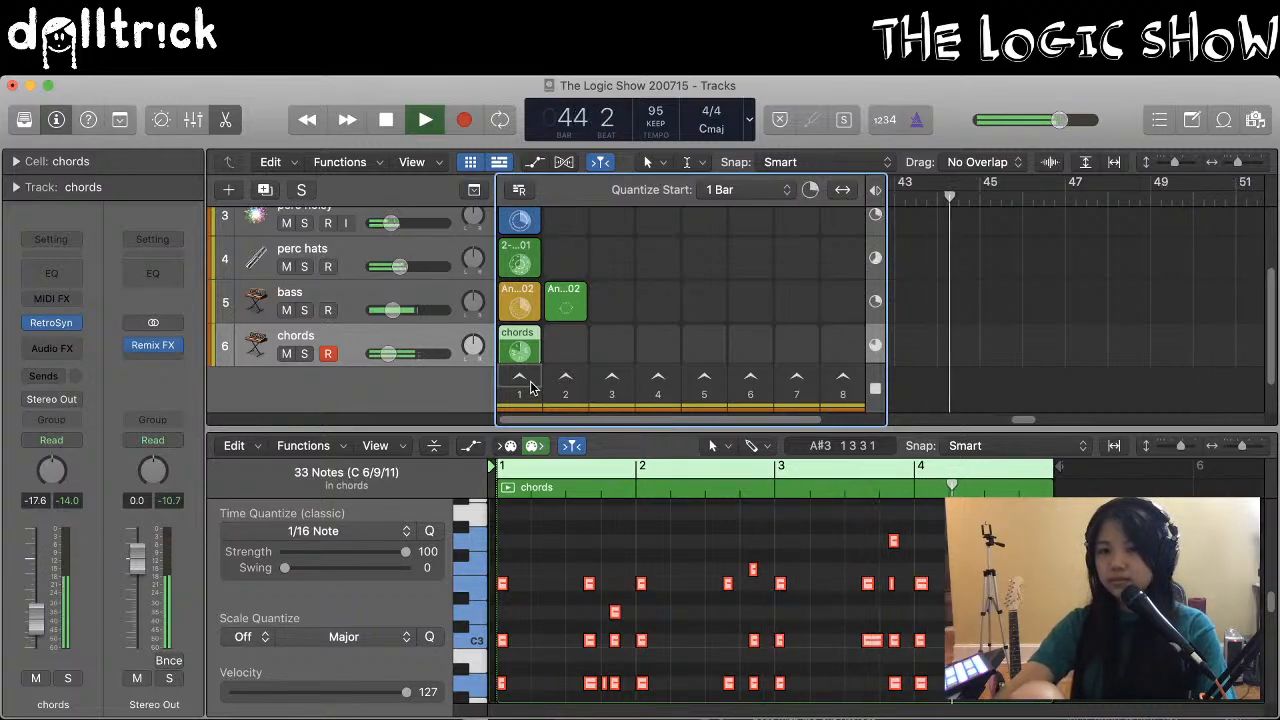
Lower the chords track's volume to -23.5 dB while the loops play and stop playback
click(566, 306)
scroll(570, 300, down, 1)
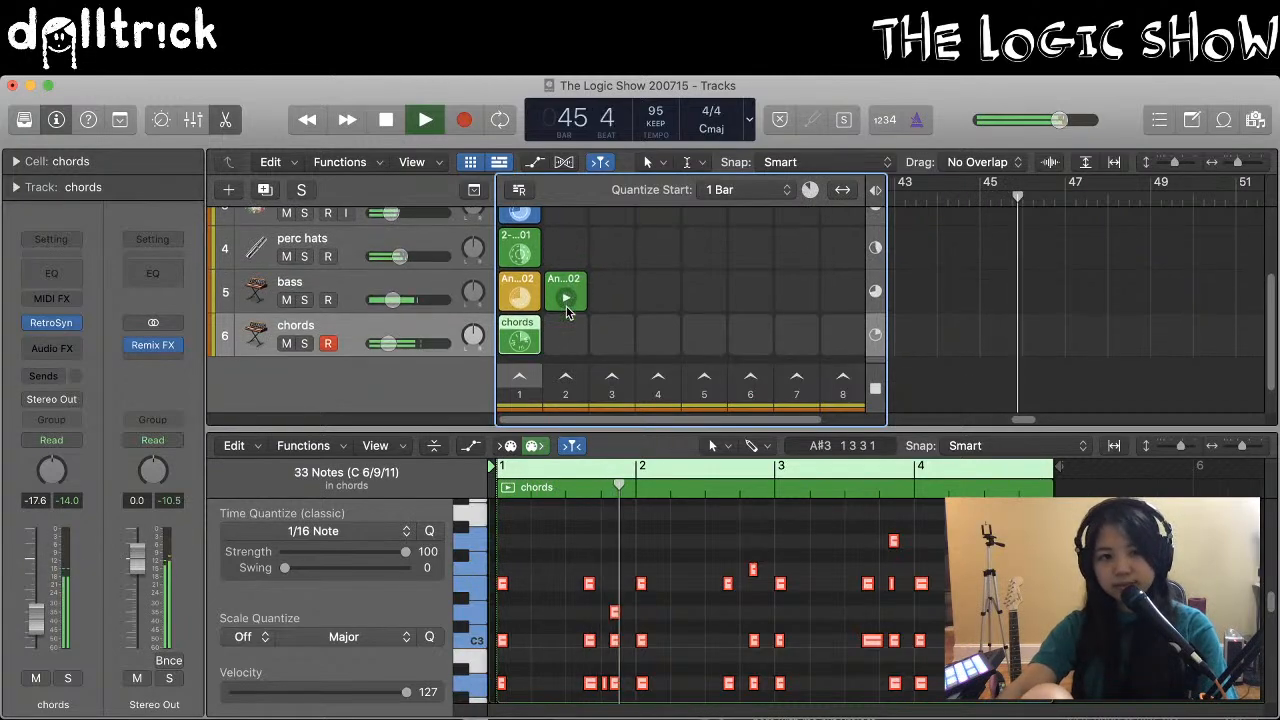
scroll(566, 318, down, 1)
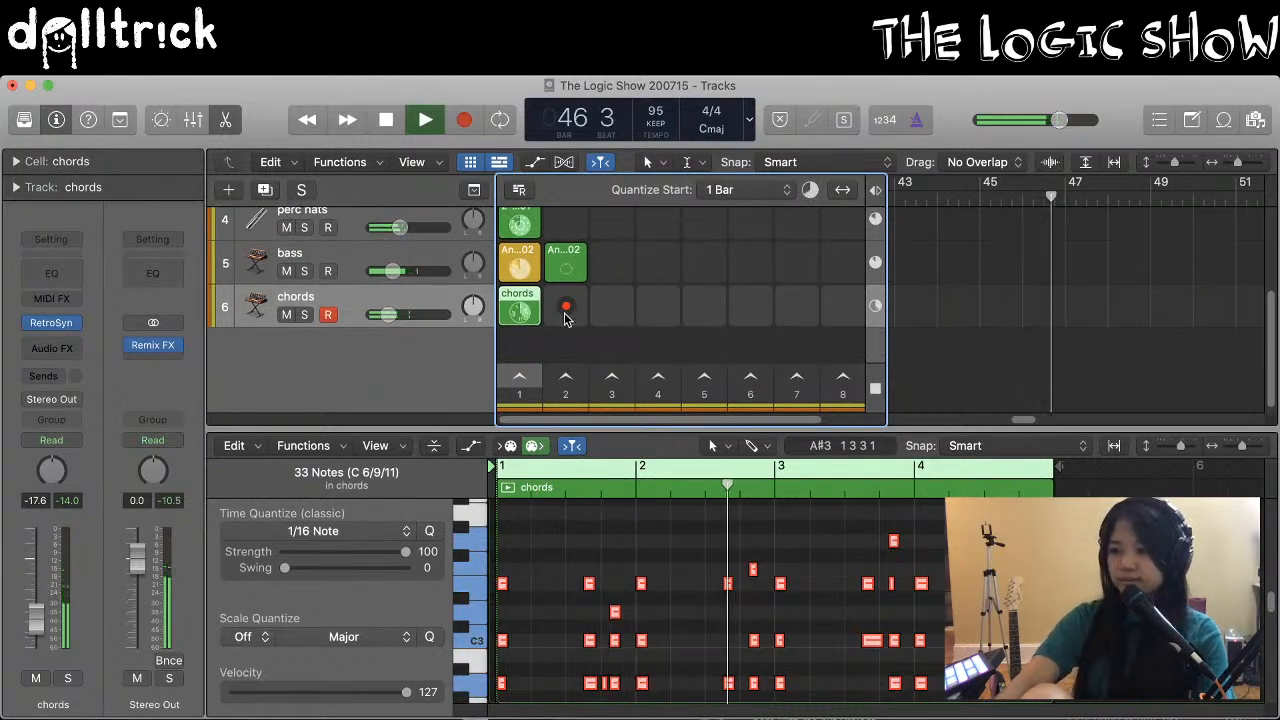
click(388, 314)
drag(388, 314, 384, 314)
click(618, 384)
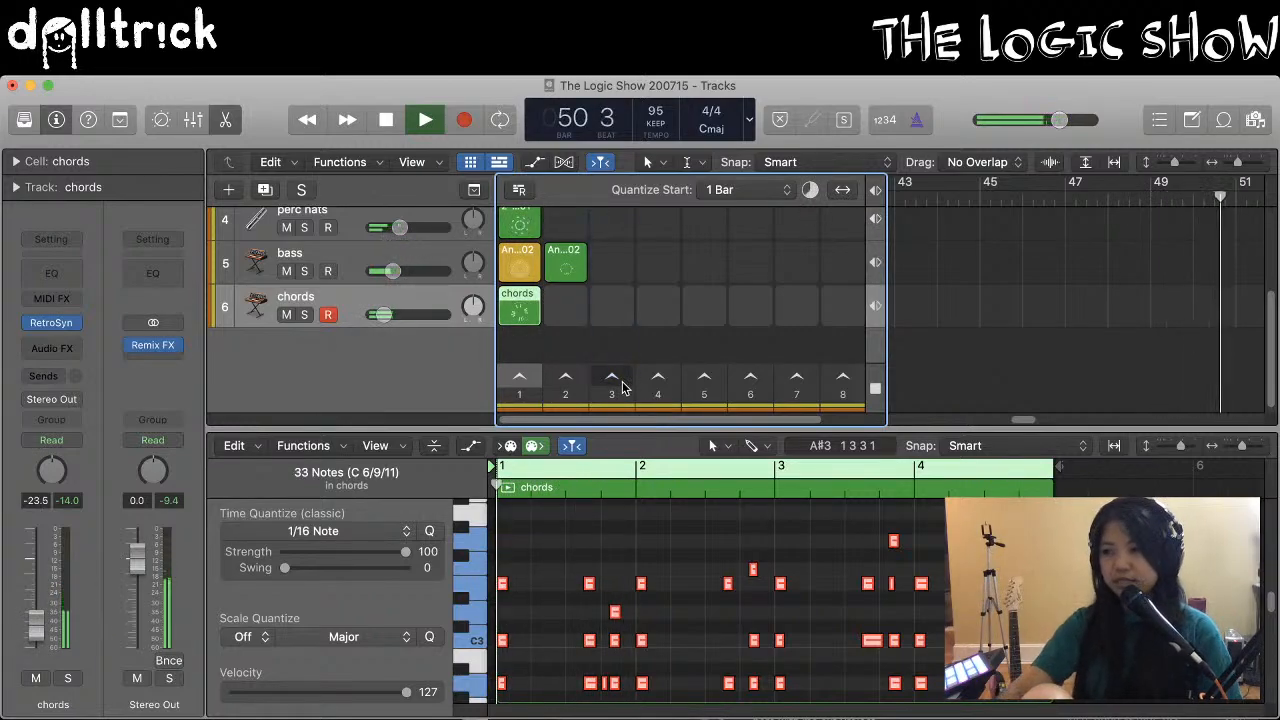
click(380, 121)
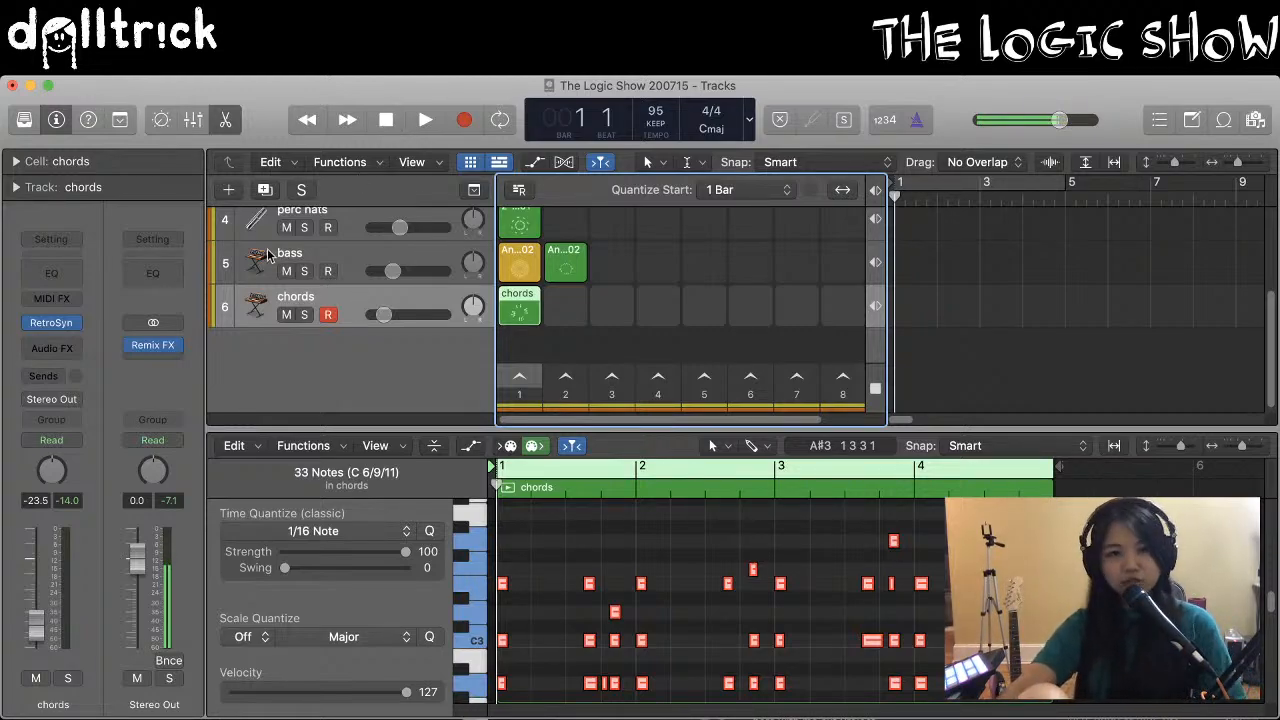
Create a new software instrument track with Vintage Mellotron as its instrument
click(233, 189)
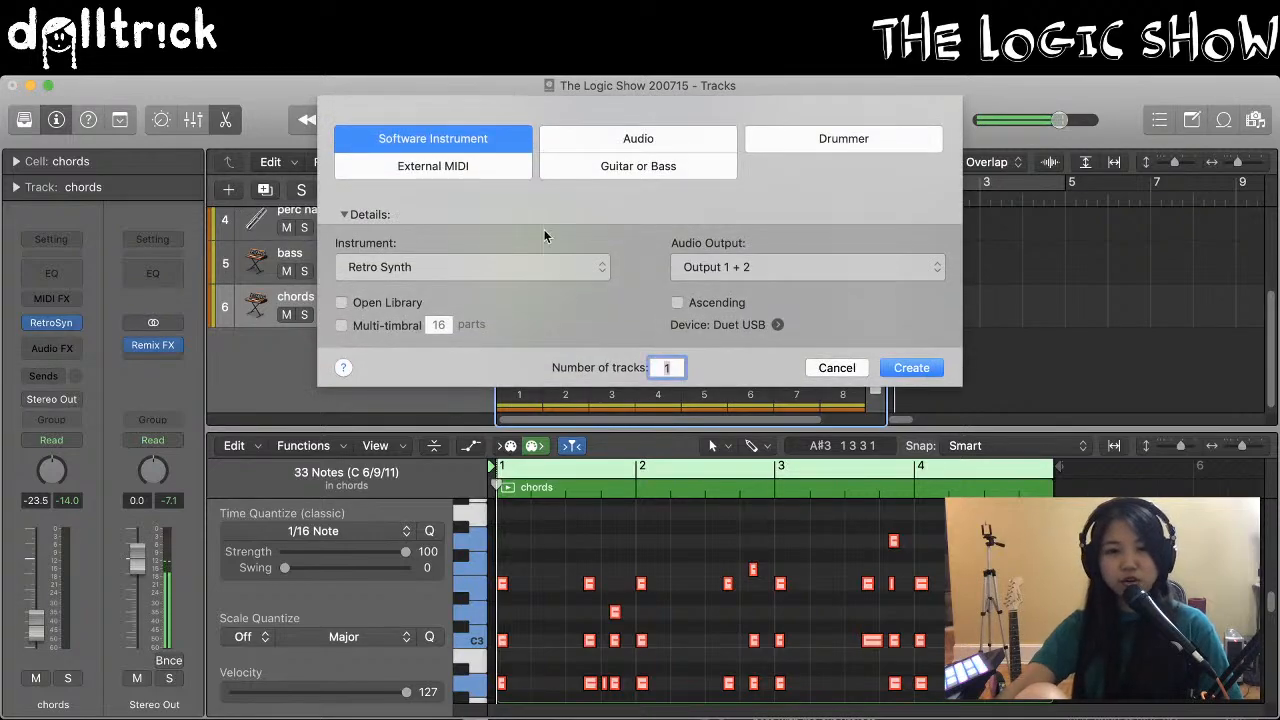
click(454, 267)
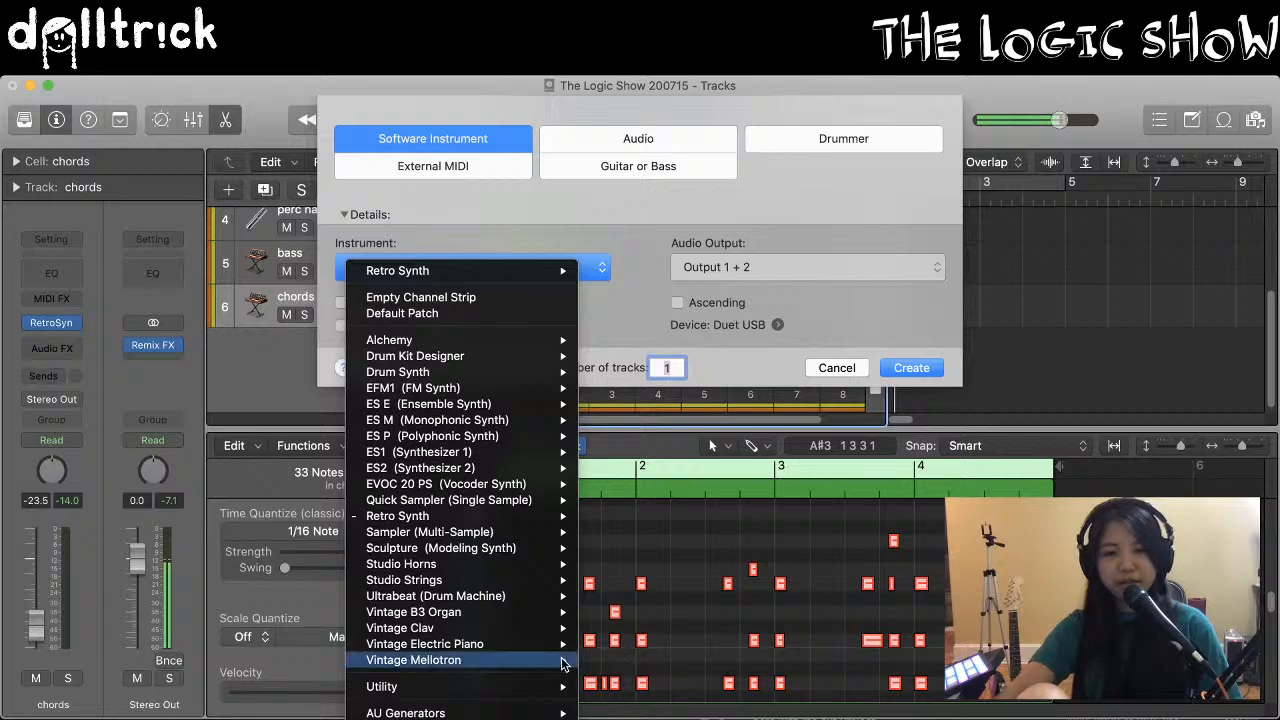
click(612, 660)
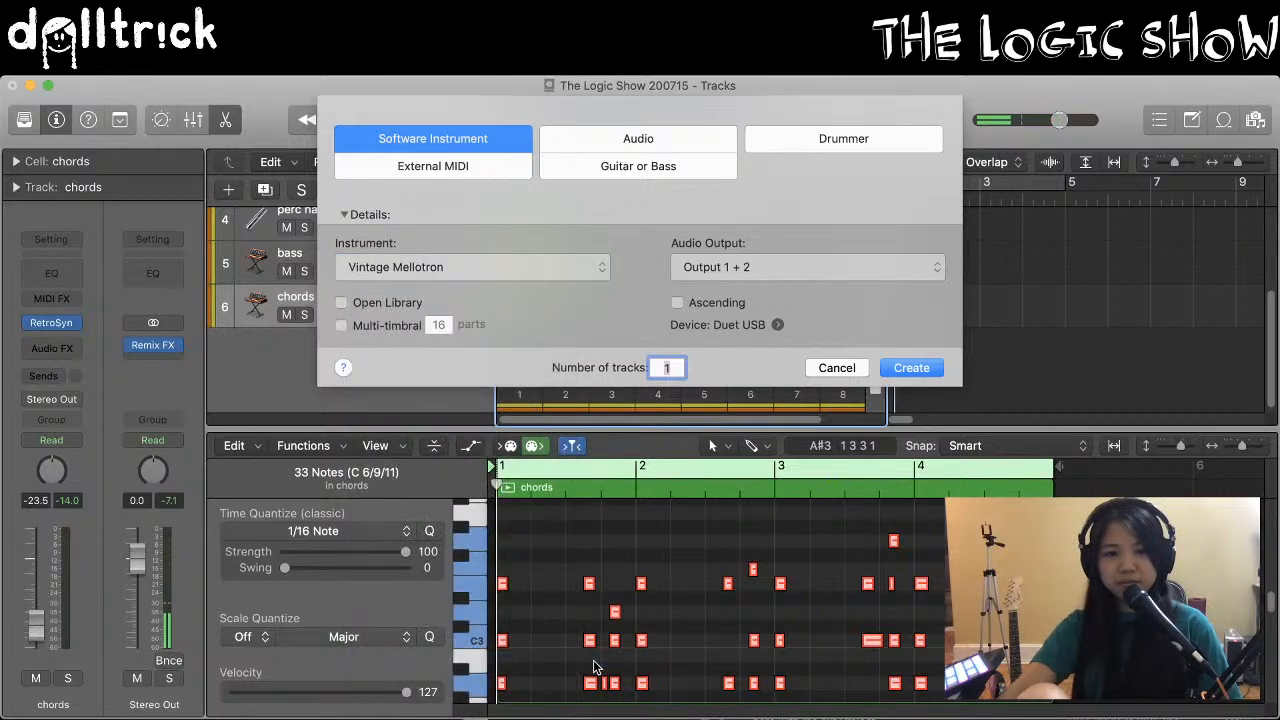
click(910, 369)
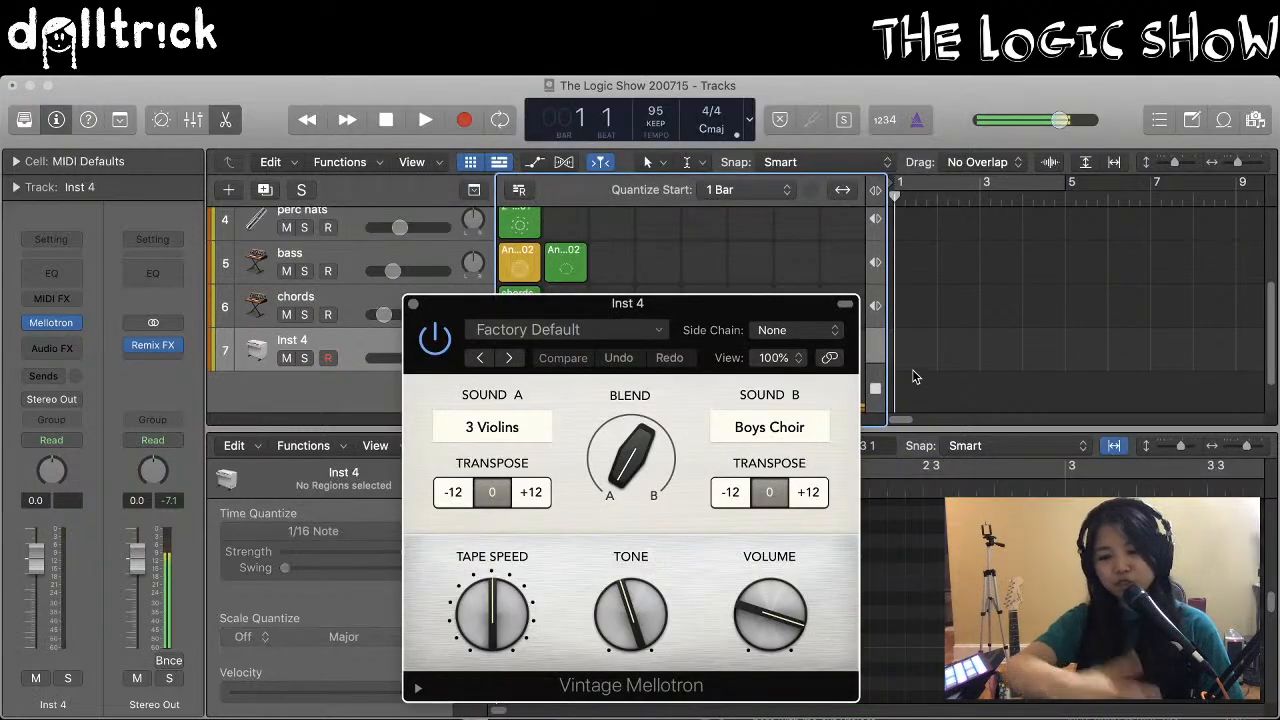
Load the Flute preset in the Vintage Mellotron and close the instrument window
drag(680, 311, 610, 234)
click(528, 253)
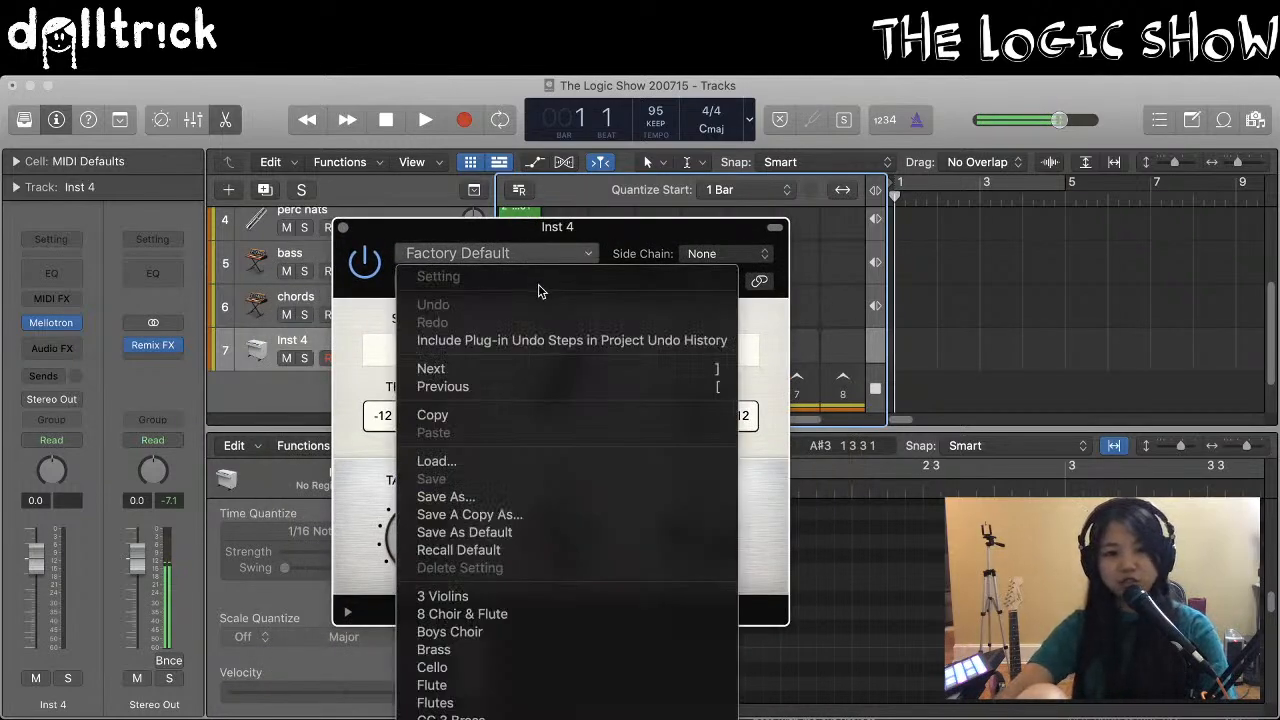
click(512, 687)
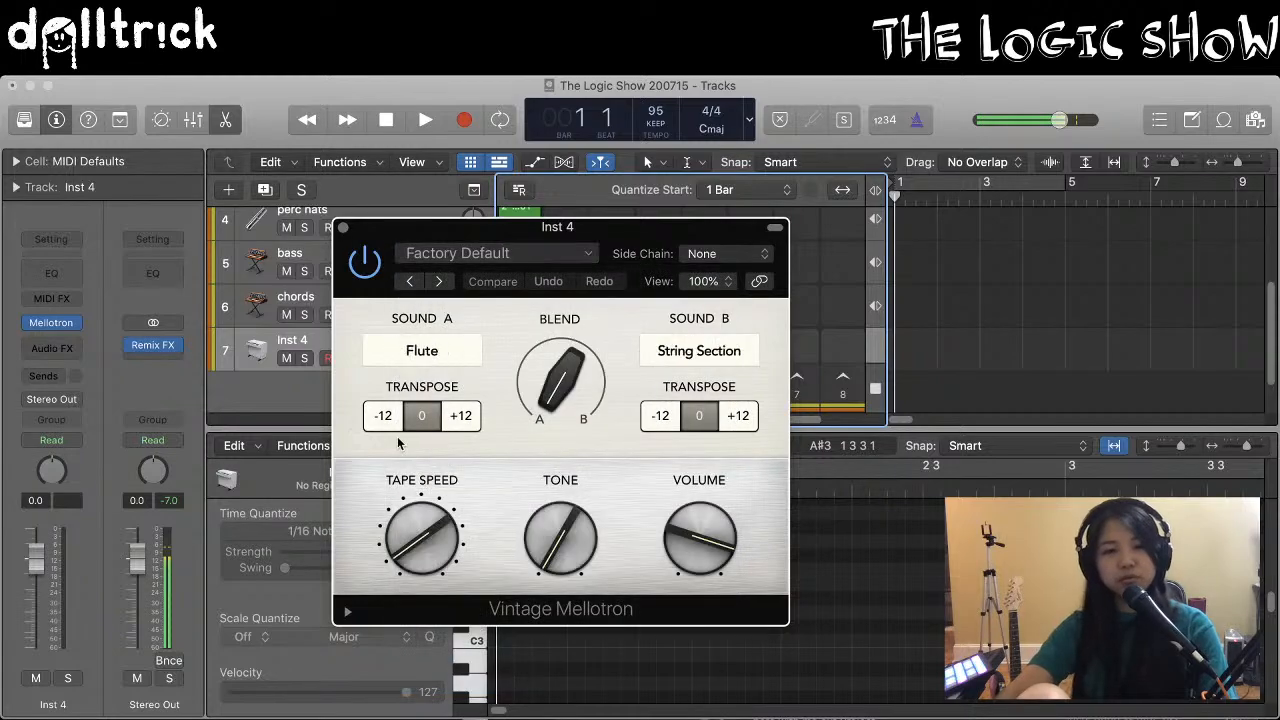
click(343, 228)
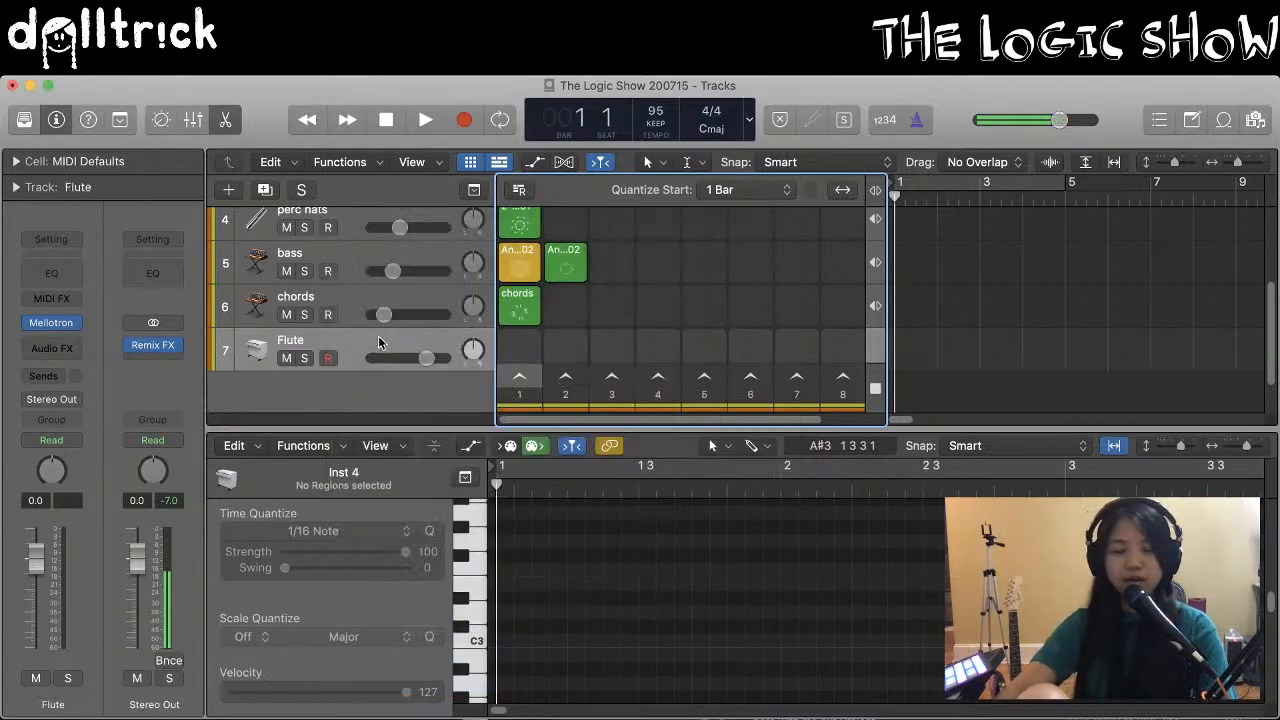
Rename the Mellotron track as flute and set its volume to -14.2 dB
scroll(412, 374, down, 1)
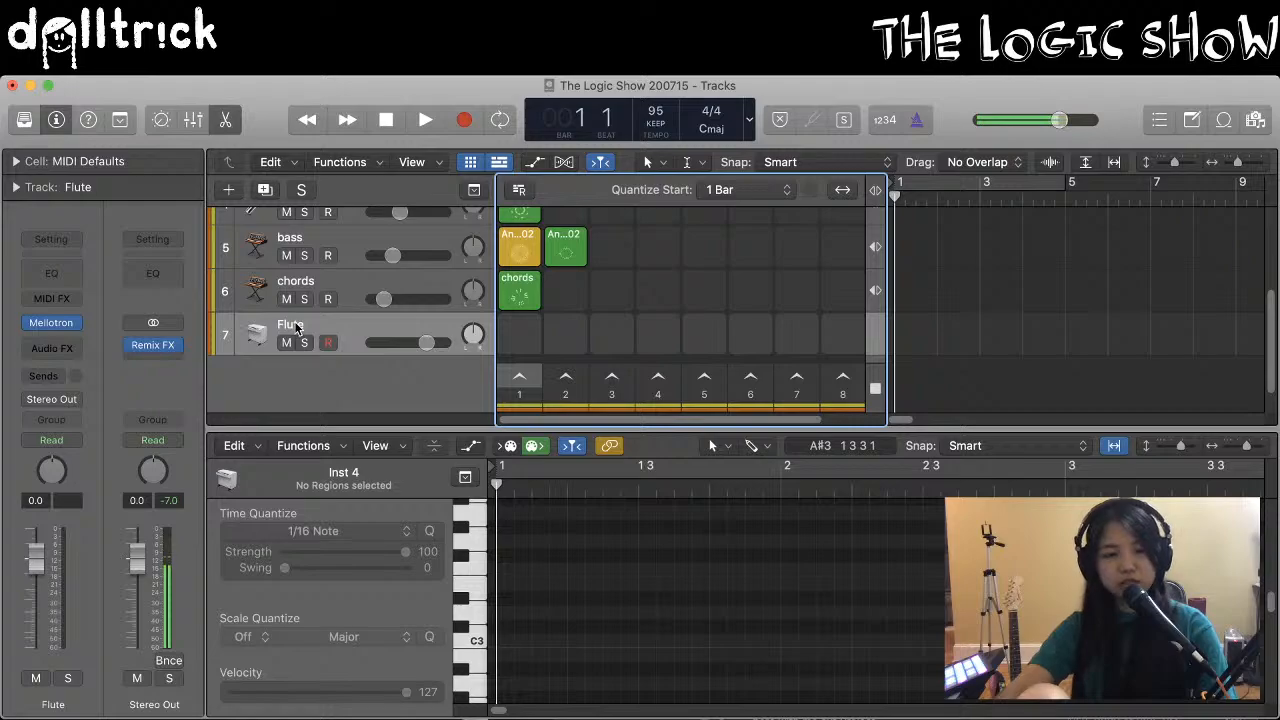
double_click(295, 322)
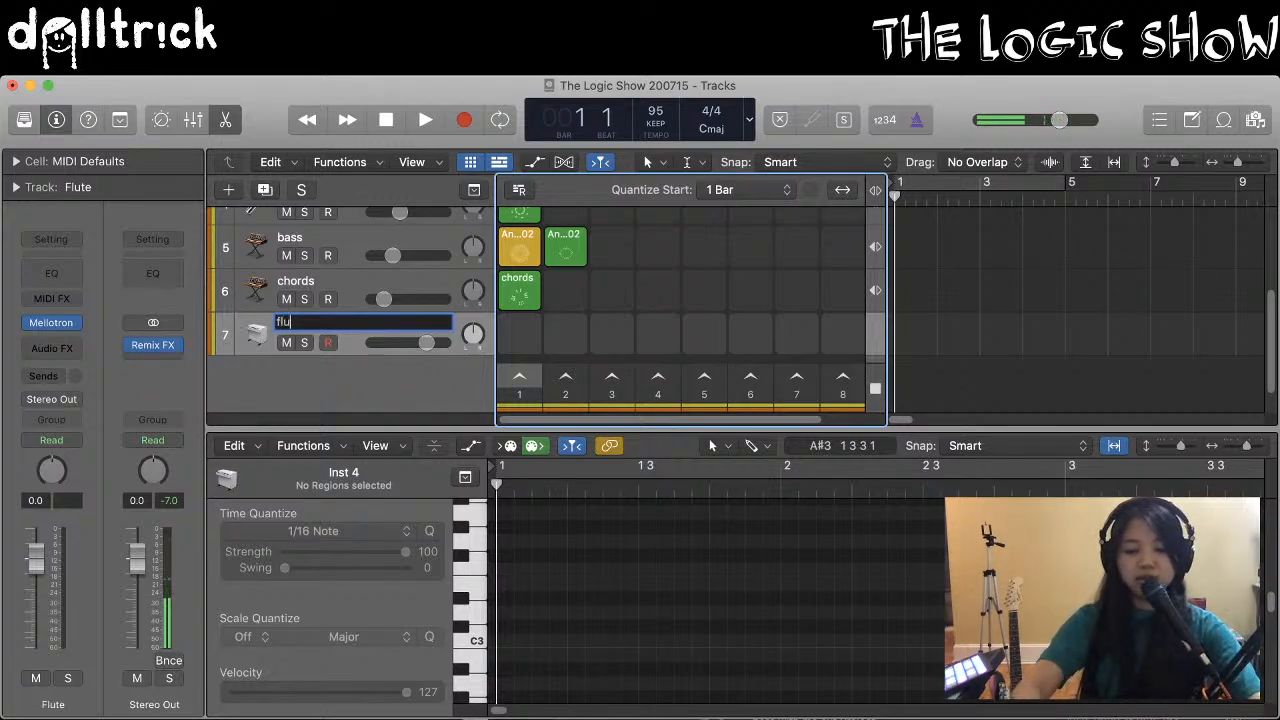
key(Return)
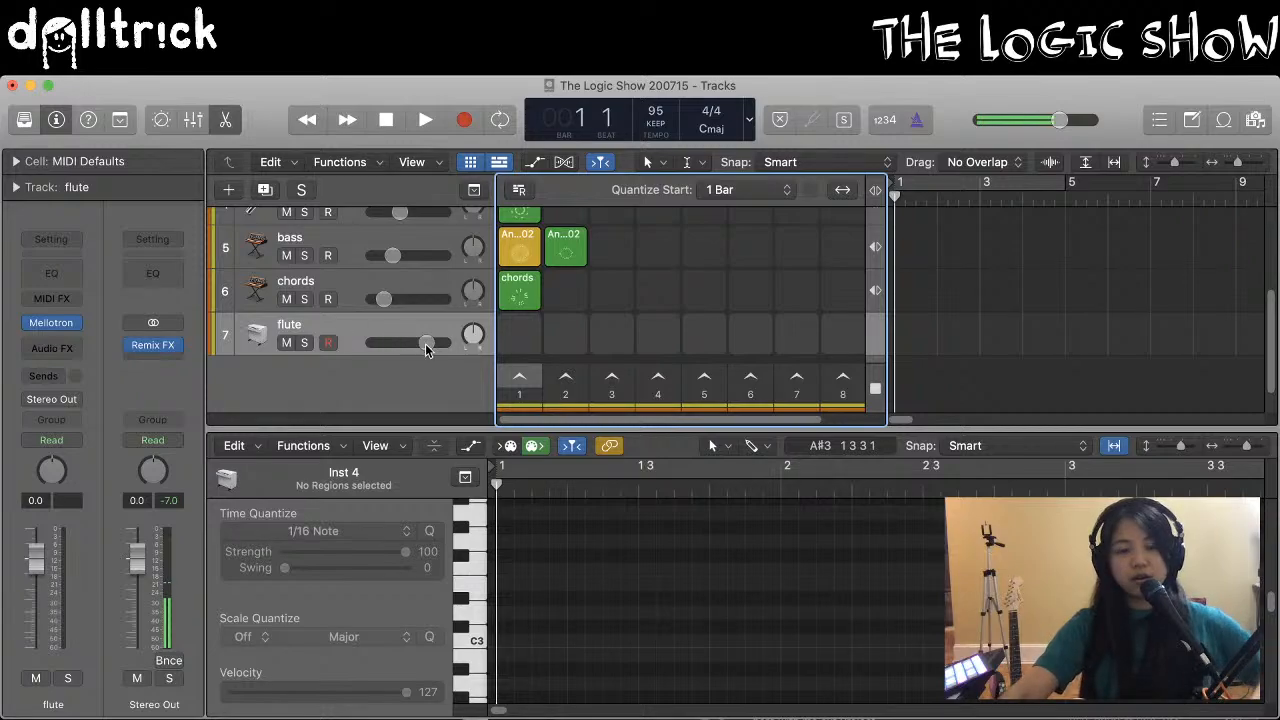
drag(426, 347, 405, 345)
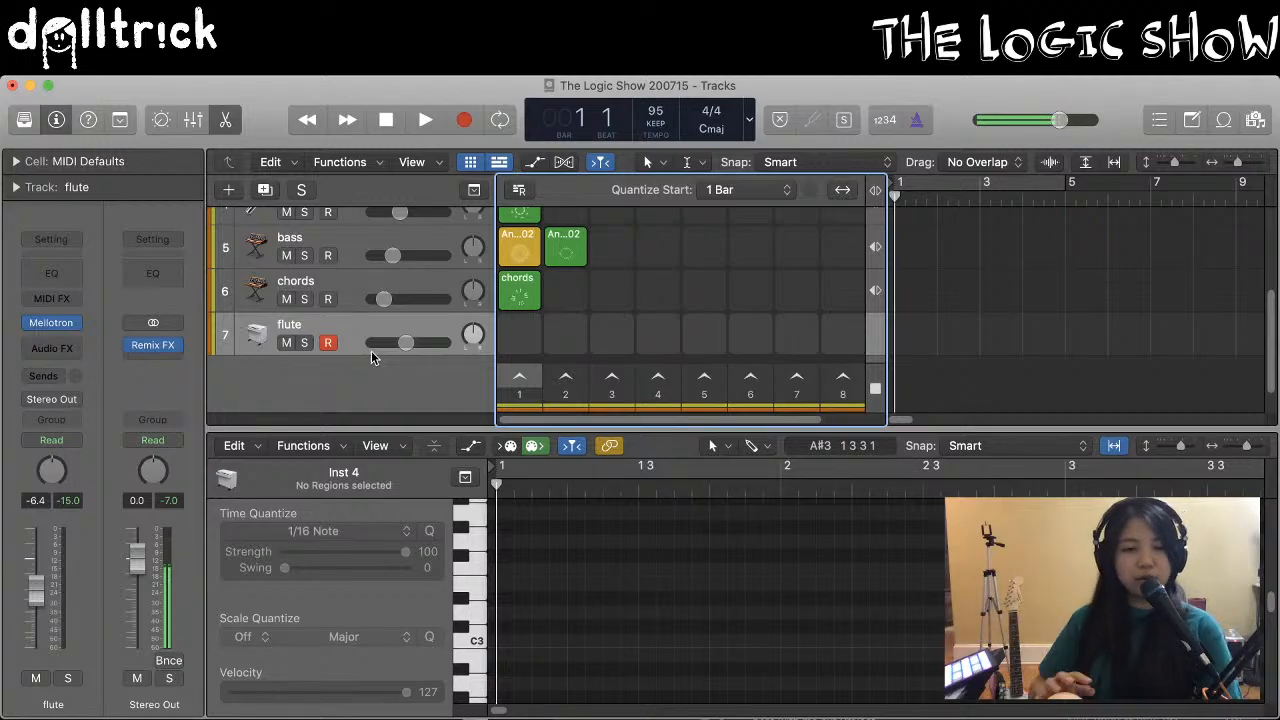
drag(405, 342, 393, 342)
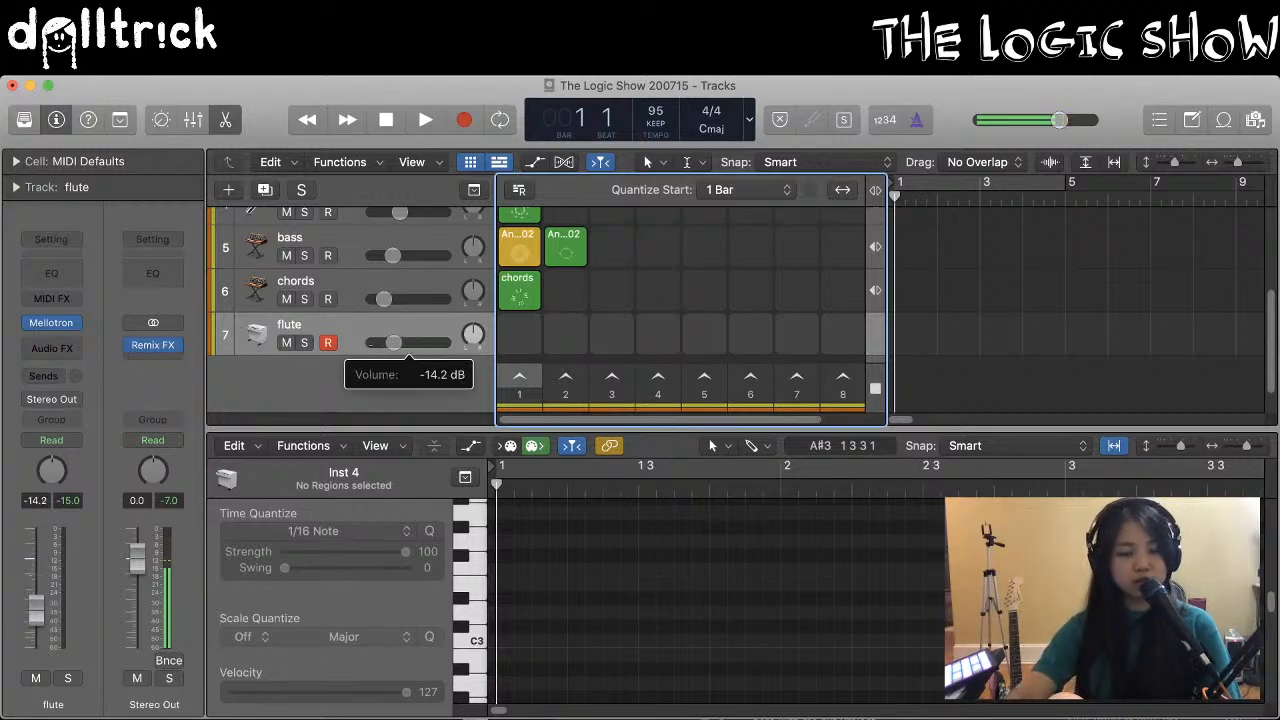
Play scene 1 and record a flute loop into the flute track's first Live Loops cell
click(519, 377)
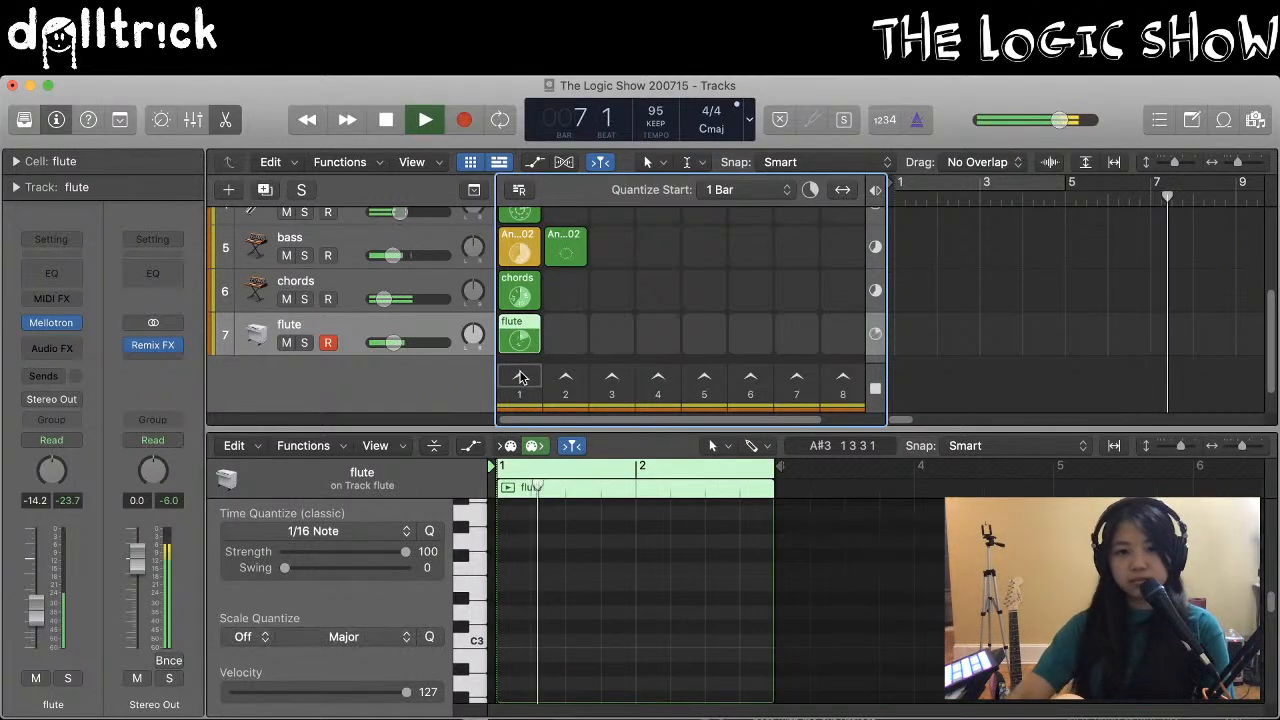
Quantize all notes of the flute loop to 1/16 Note and set their velocity to 38
click(690, 532)
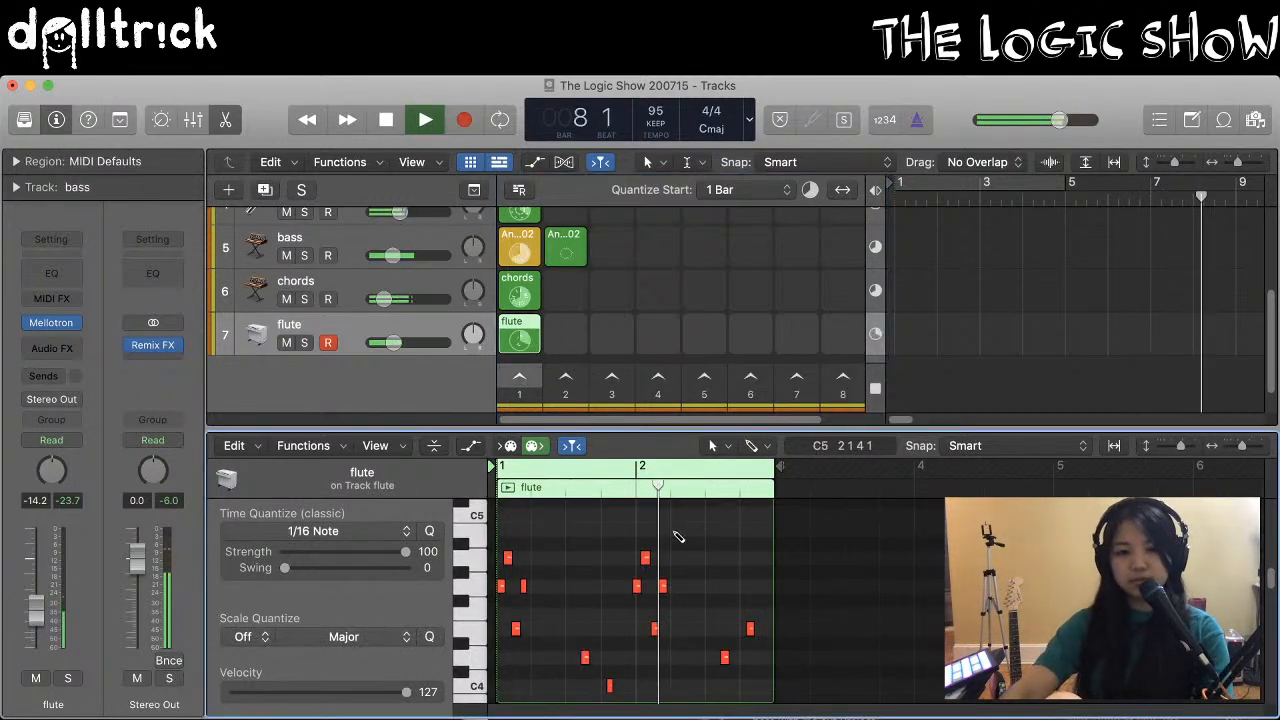
key(super+a)
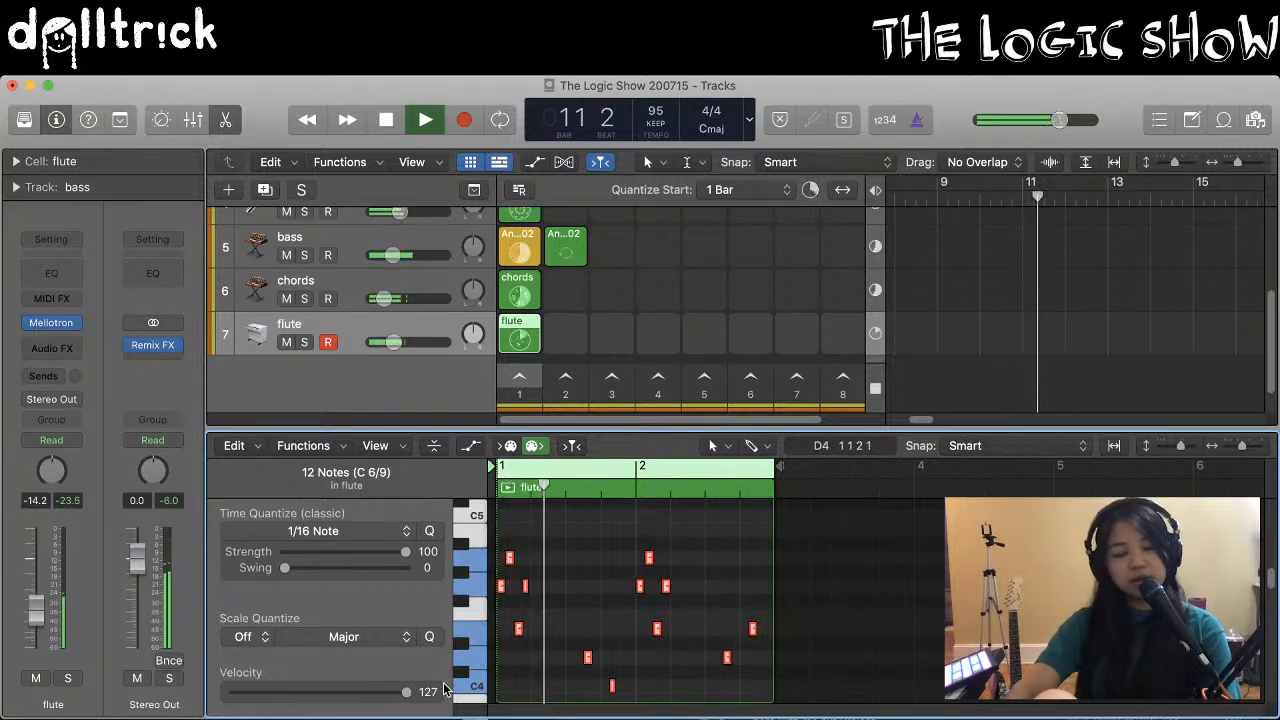
drag(406, 691, 289, 695)
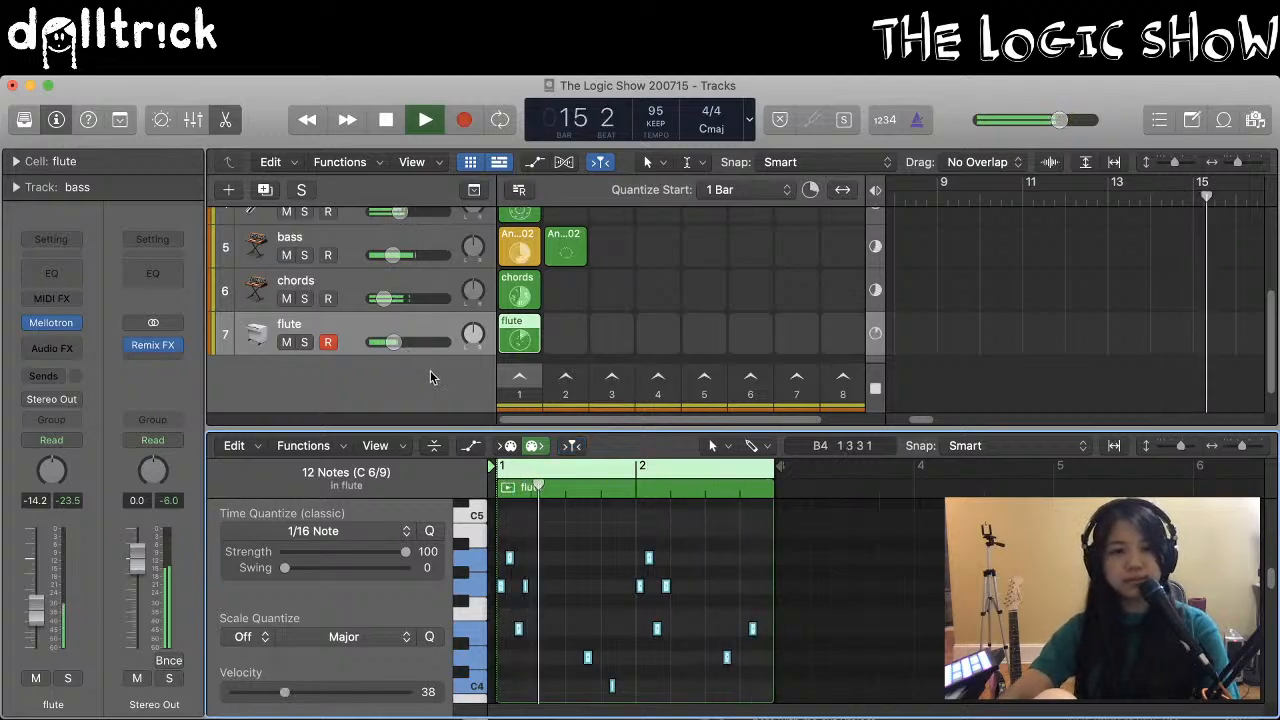
Pan the perc noisy track left with slightly more volume, and pan the perc hats track right
scroll(430, 372, up, 3)
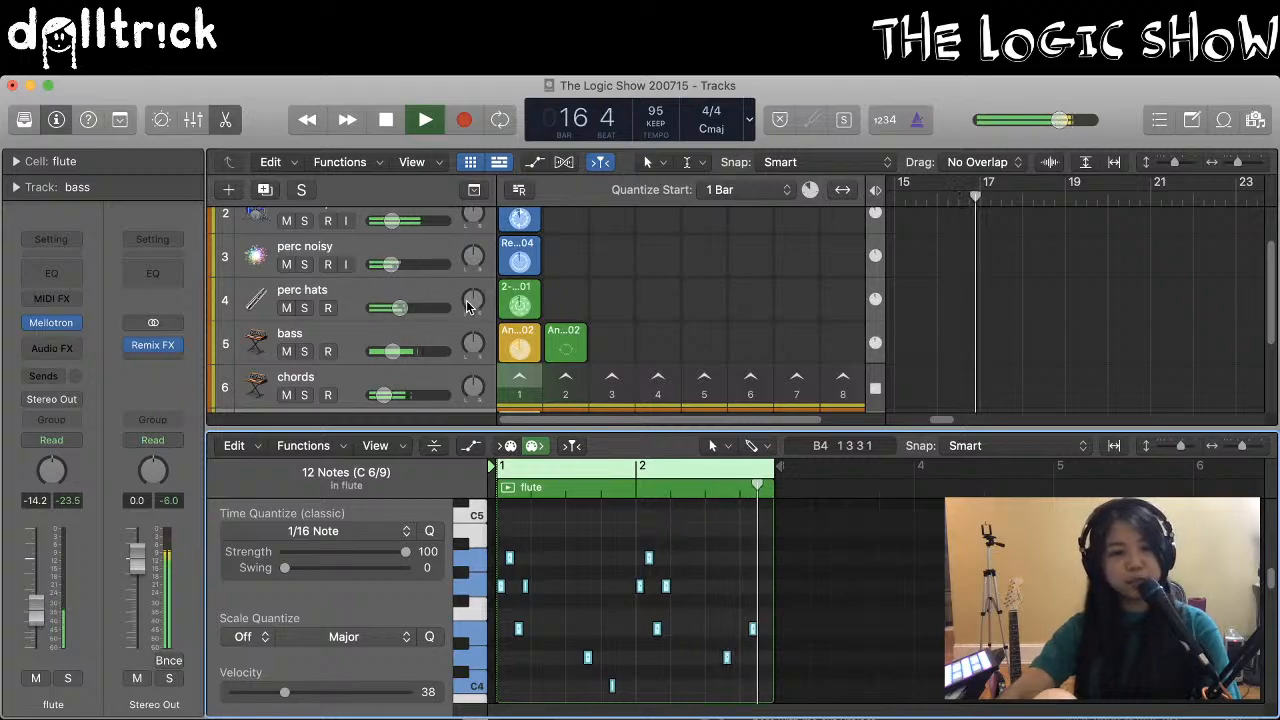
mouse_move(473, 256)
mouse_down()
mouse_move(473, 280)
mouse_move(473, 240)
mouse_up()
drag(390, 264, 396, 264)
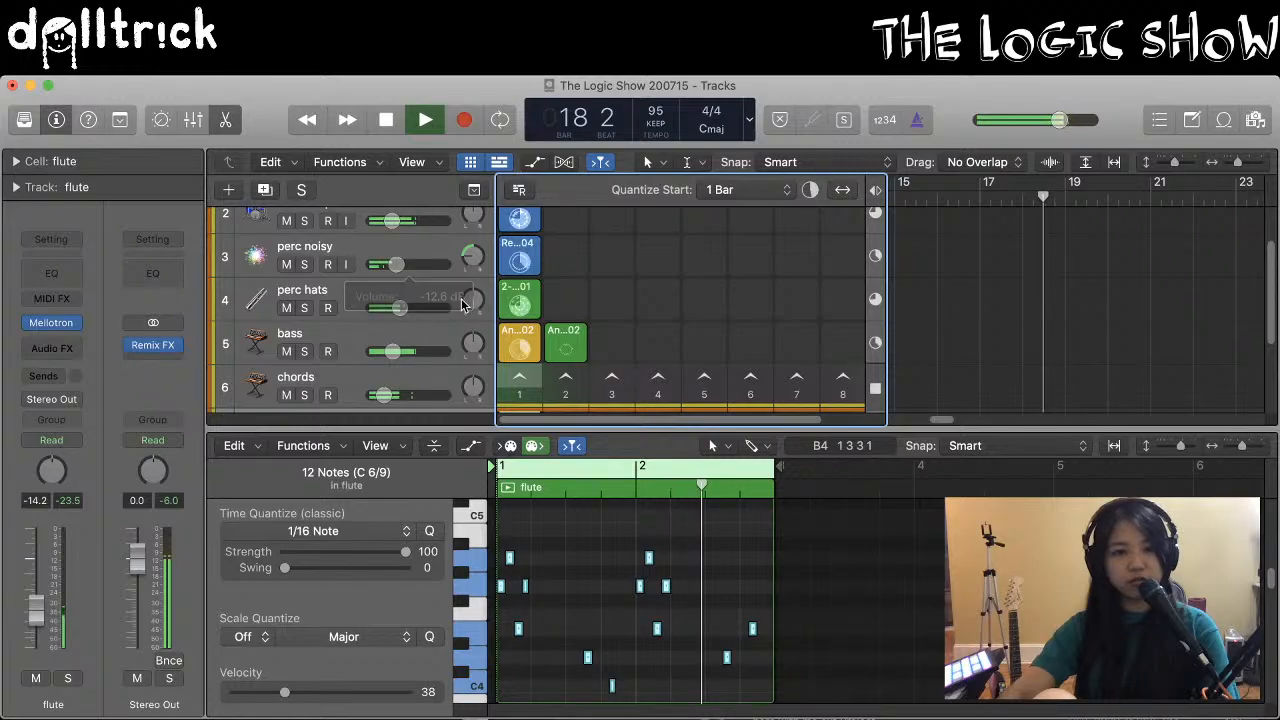
drag(473, 299, 473, 277)
Raise the drum loop track's volume to -12.8 dB and stop playback
scroll(438, 286, up, 1)
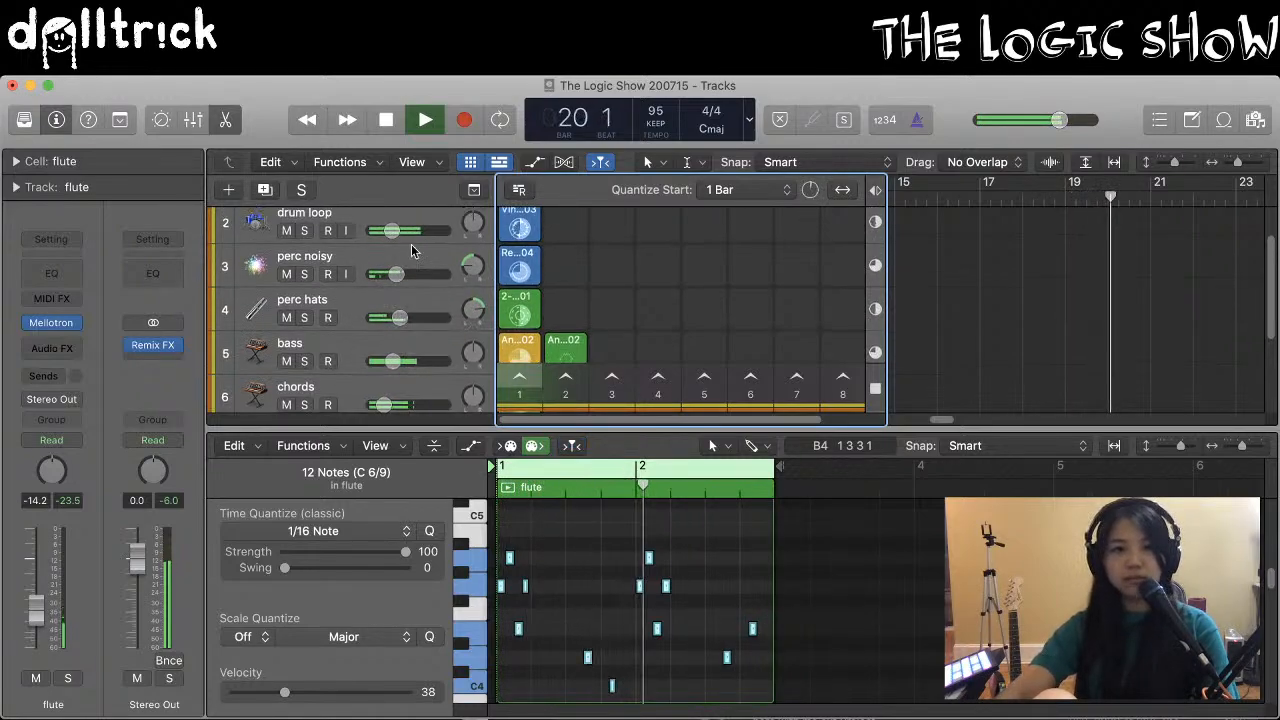
click(396, 274)
scroll(438, 302, down, 5)
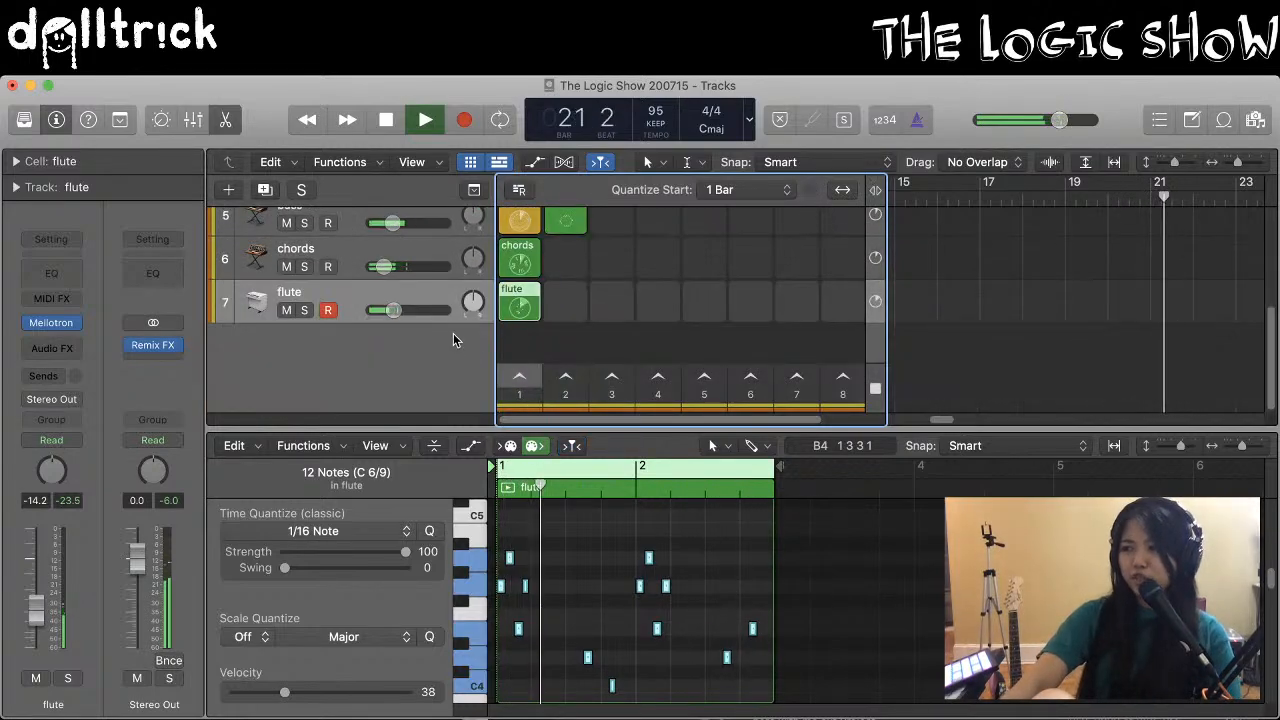
key(space)
Create a software instrument track with an Empty Channel Strip directly below the drum loop track
scroll(438, 358, up, 5)
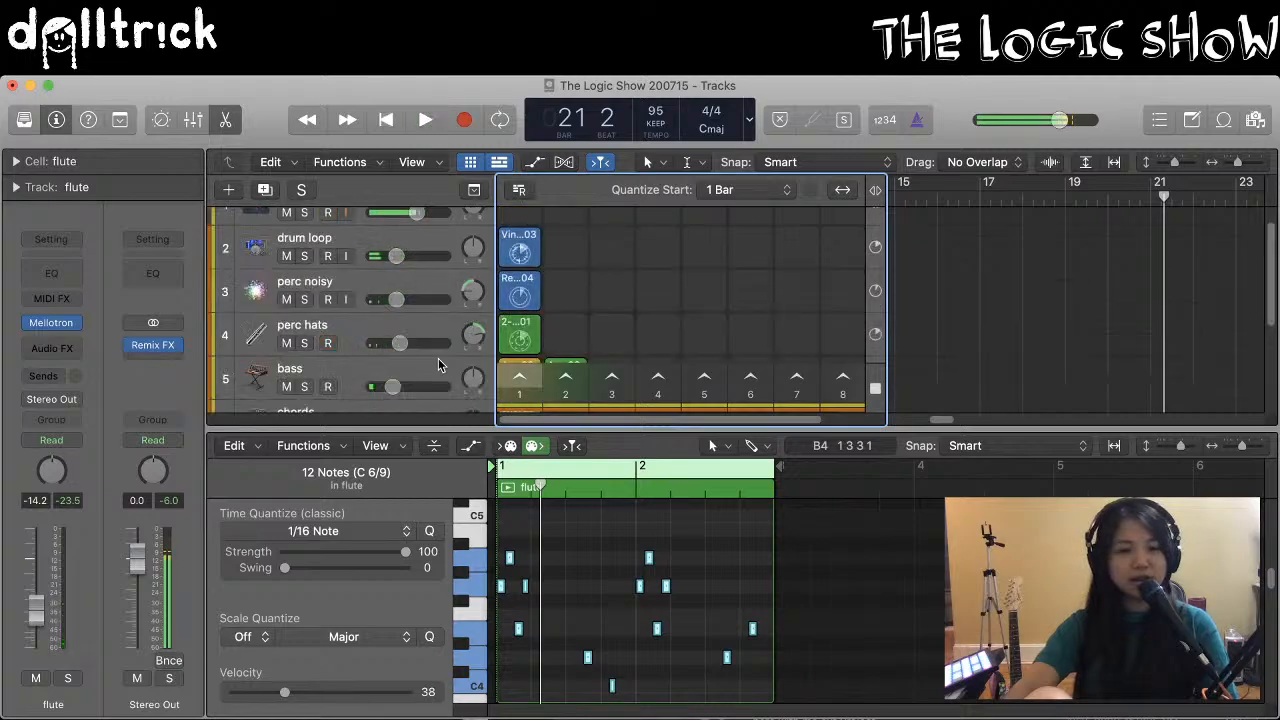
scroll(438, 358, down, 5)
scroll(436, 364, up, 5)
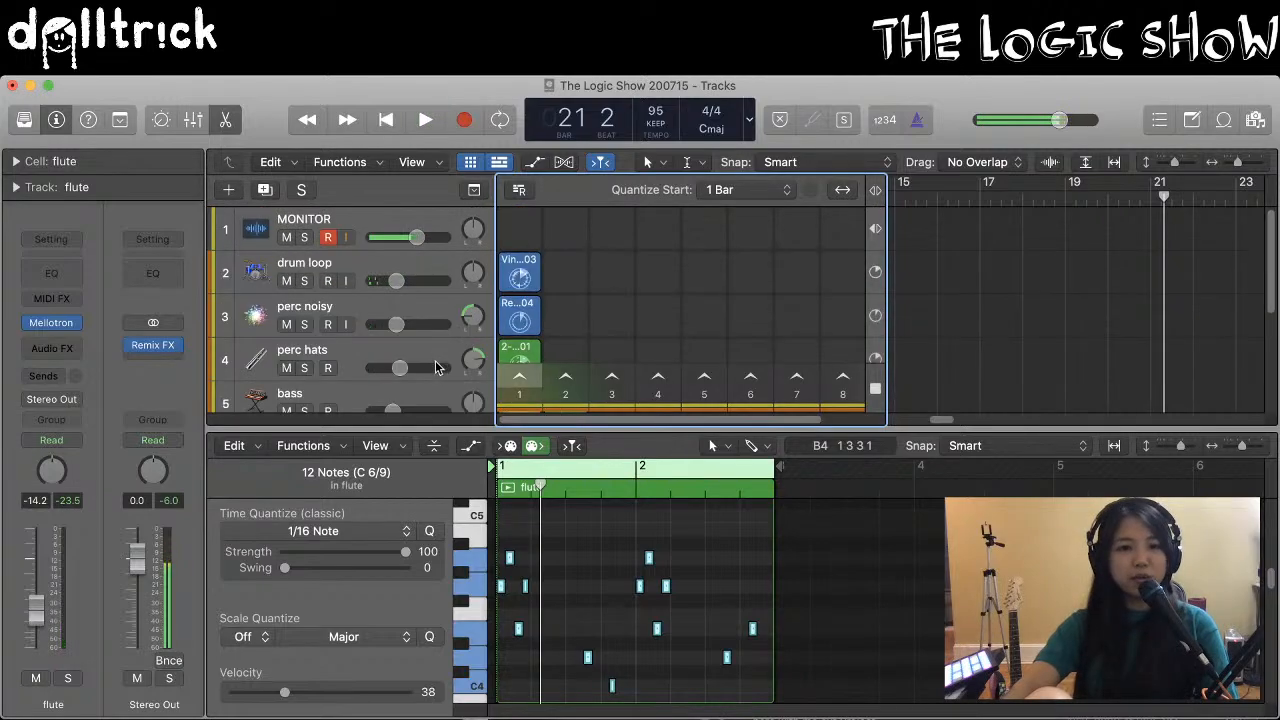
click(372, 264)
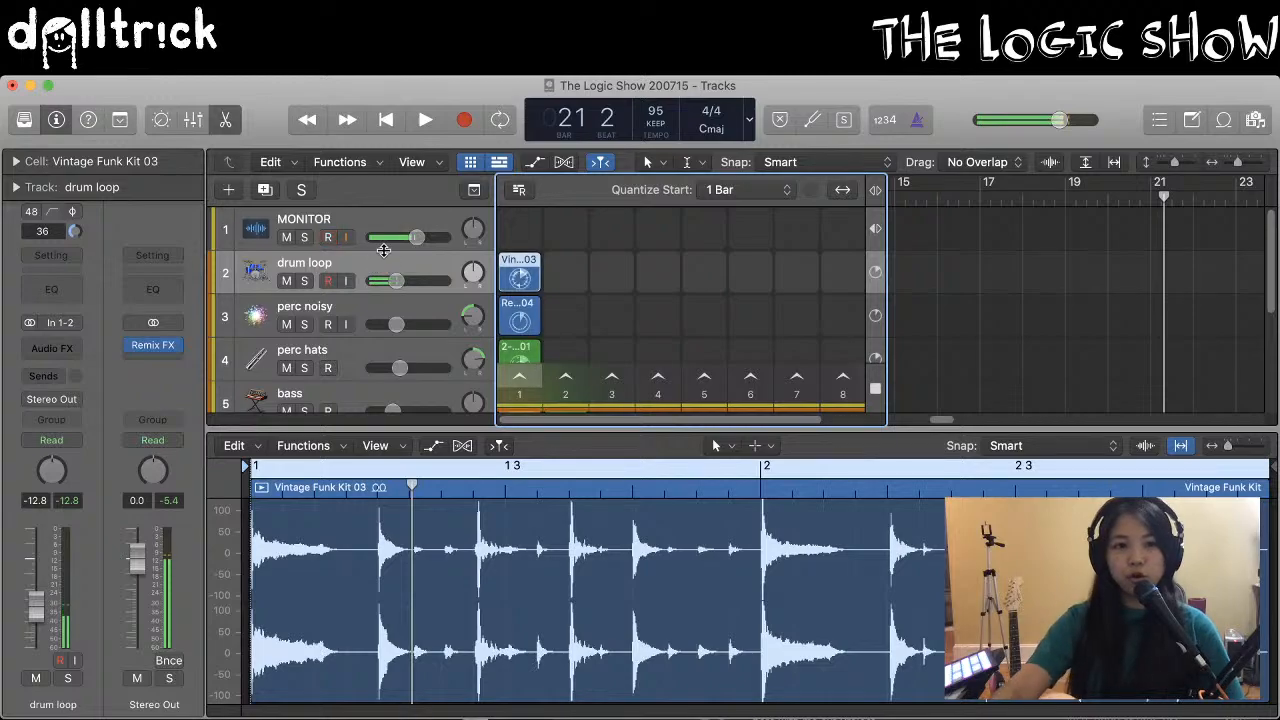
click(229, 192)
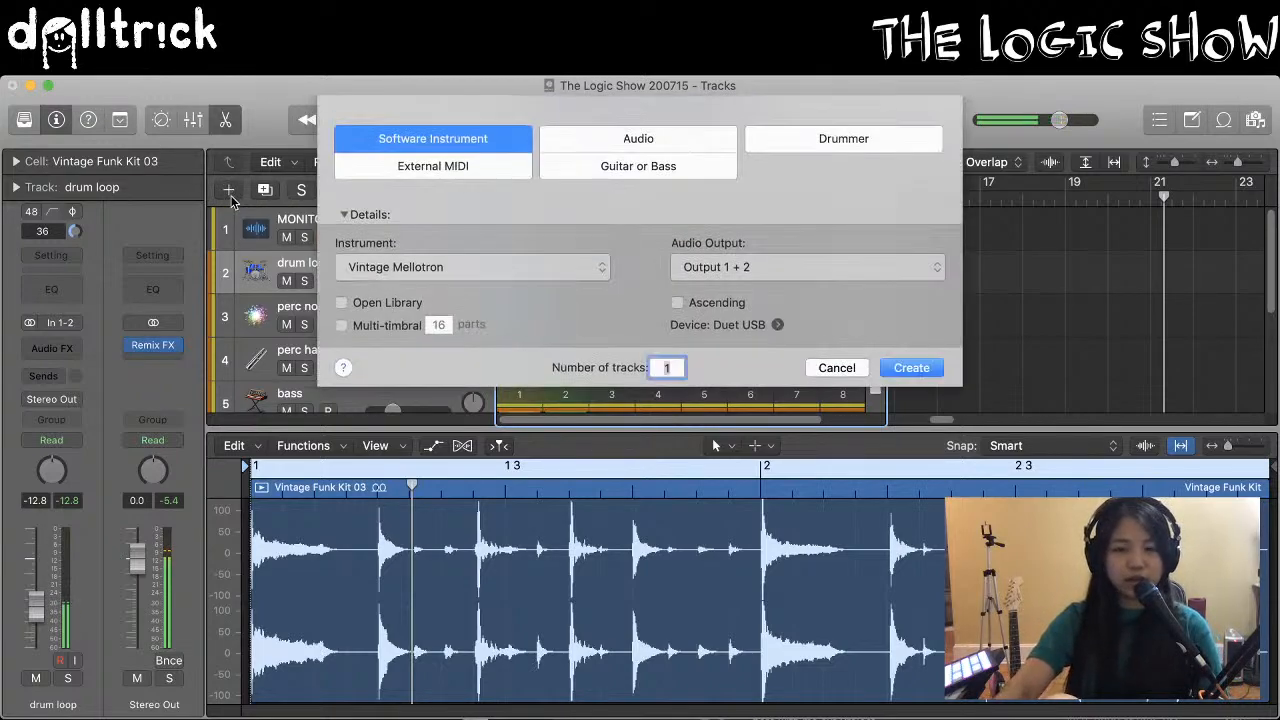
click(391, 268)
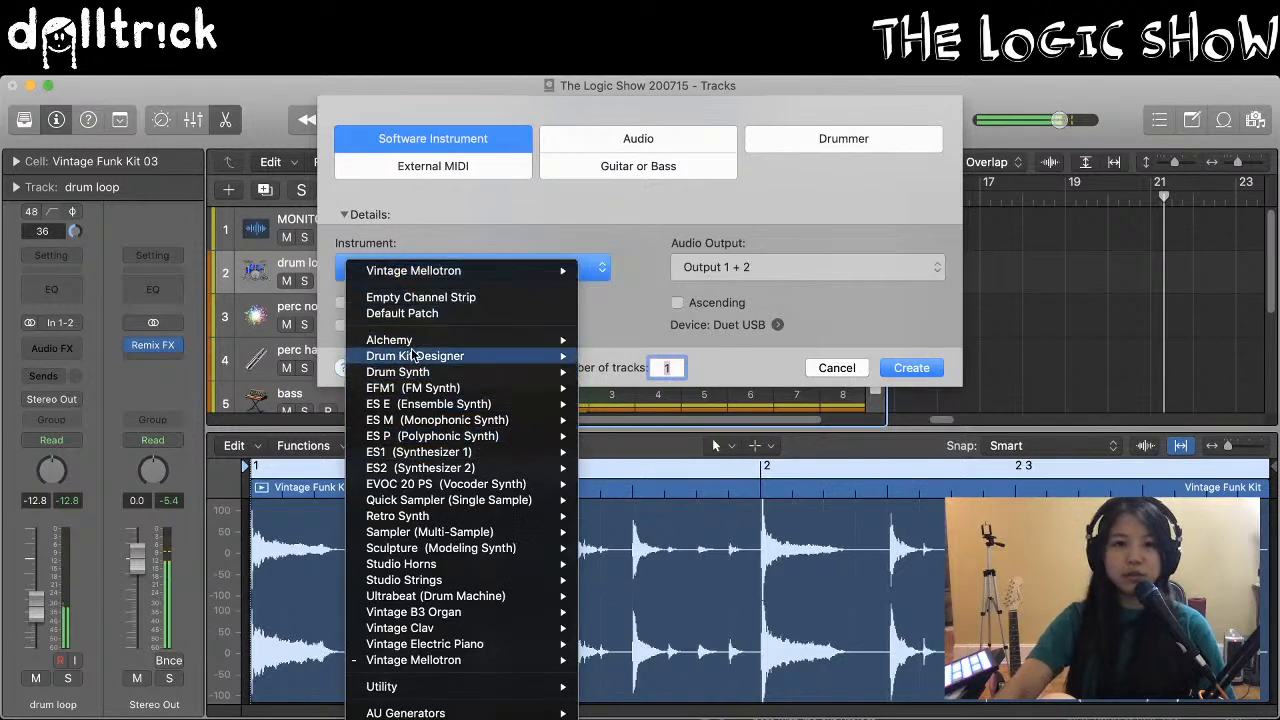
mouse_move(412, 355)
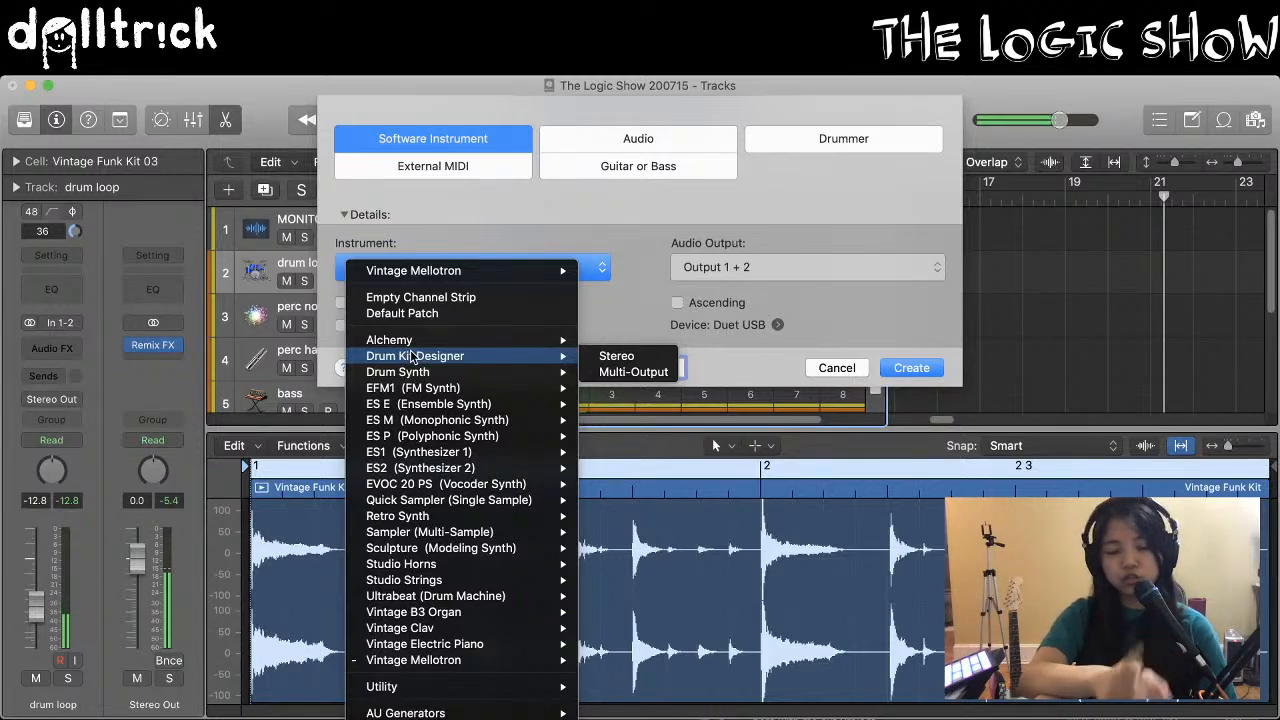
click(445, 313)
click(533, 265)
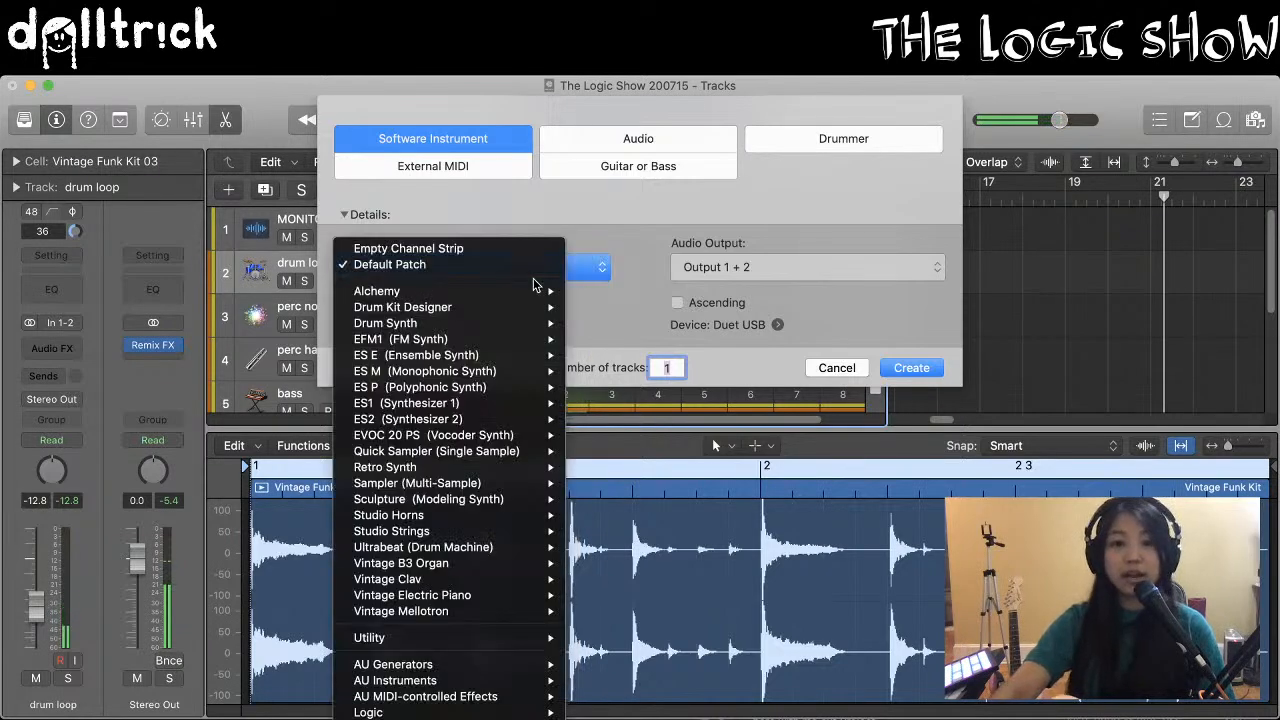
click(490, 266)
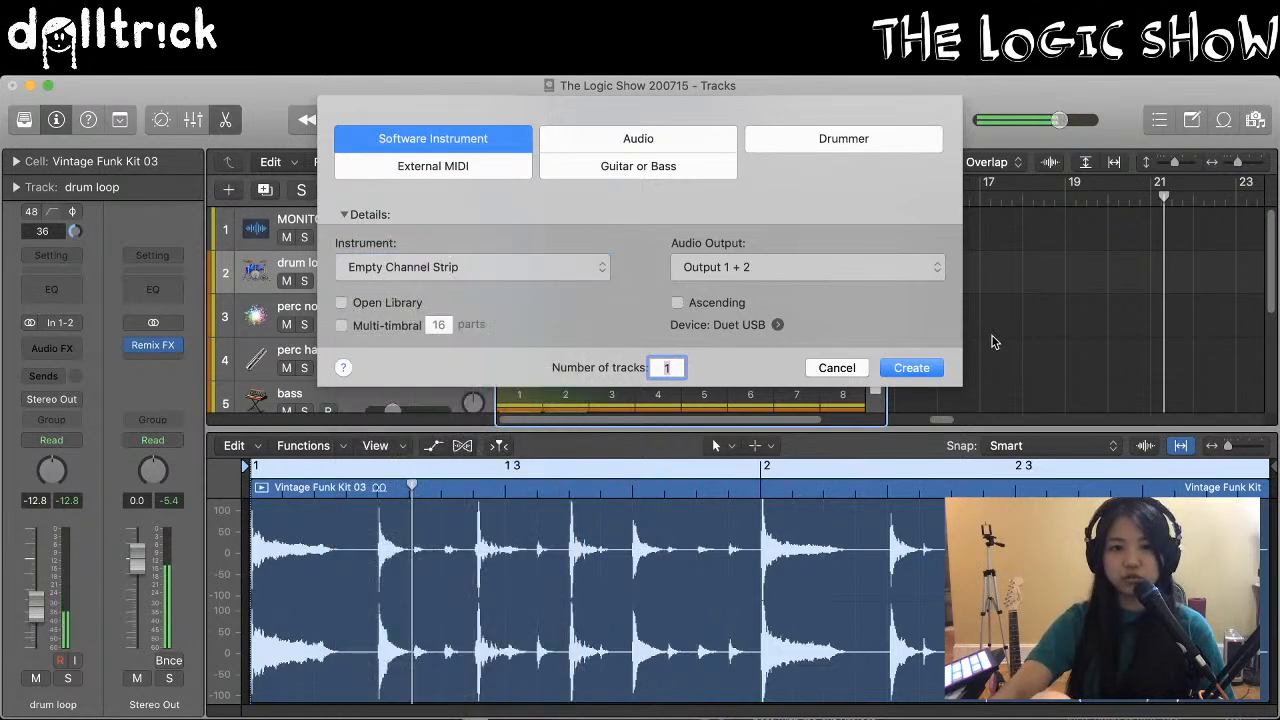
click(912, 368)
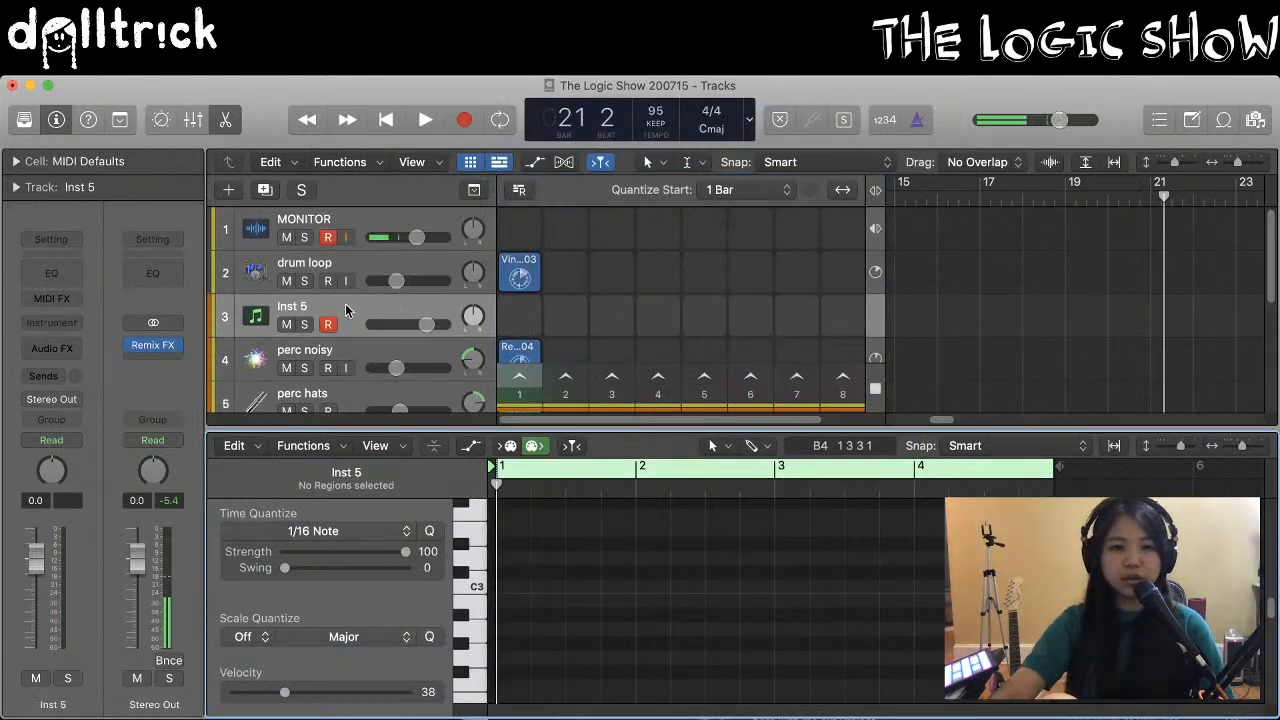
Move the new Inst 5 track above the drum loop track and insert Drum Machine Designer as its instrument
drag(345, 305, 343, 270)
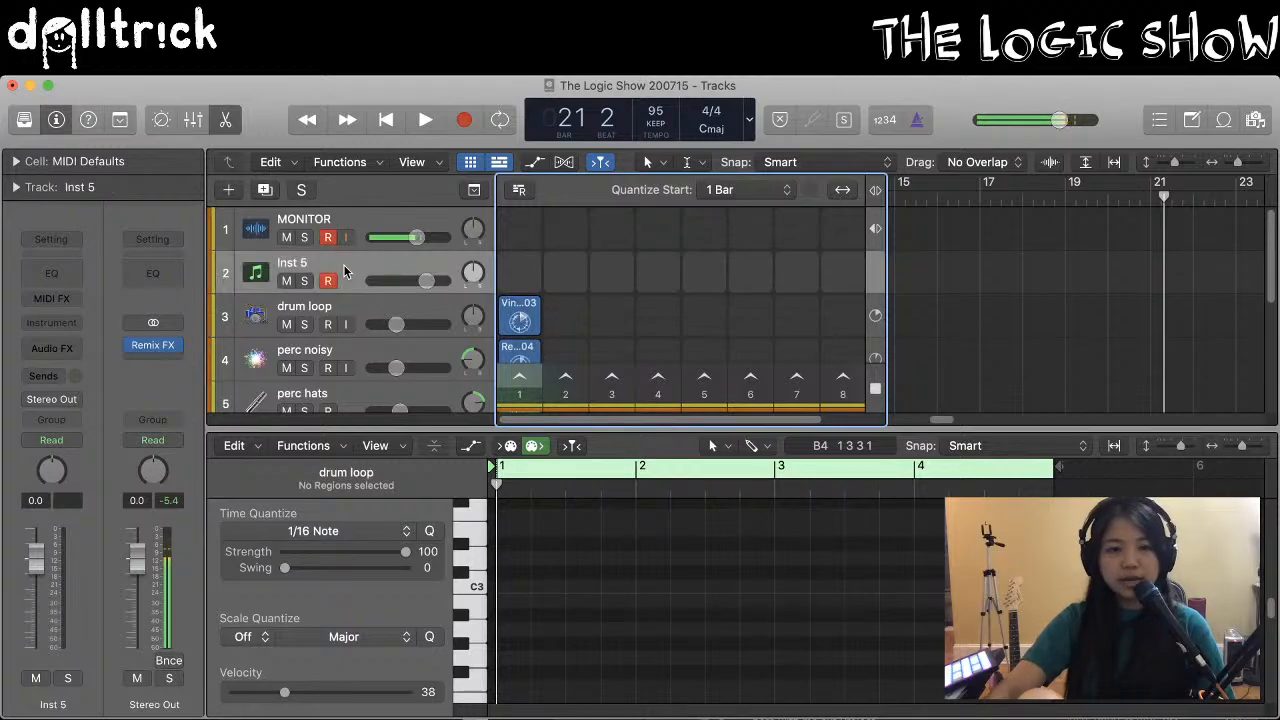
click(52, 323)
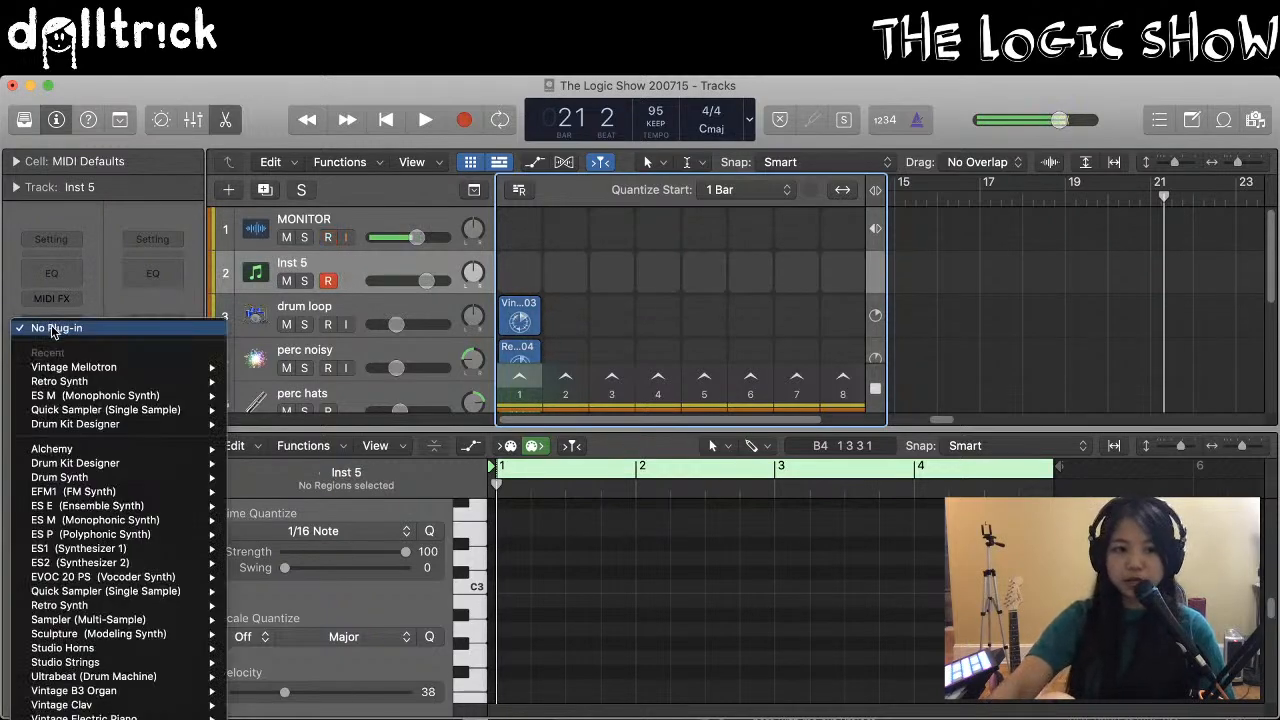
scroll(100, 445, down, 3)
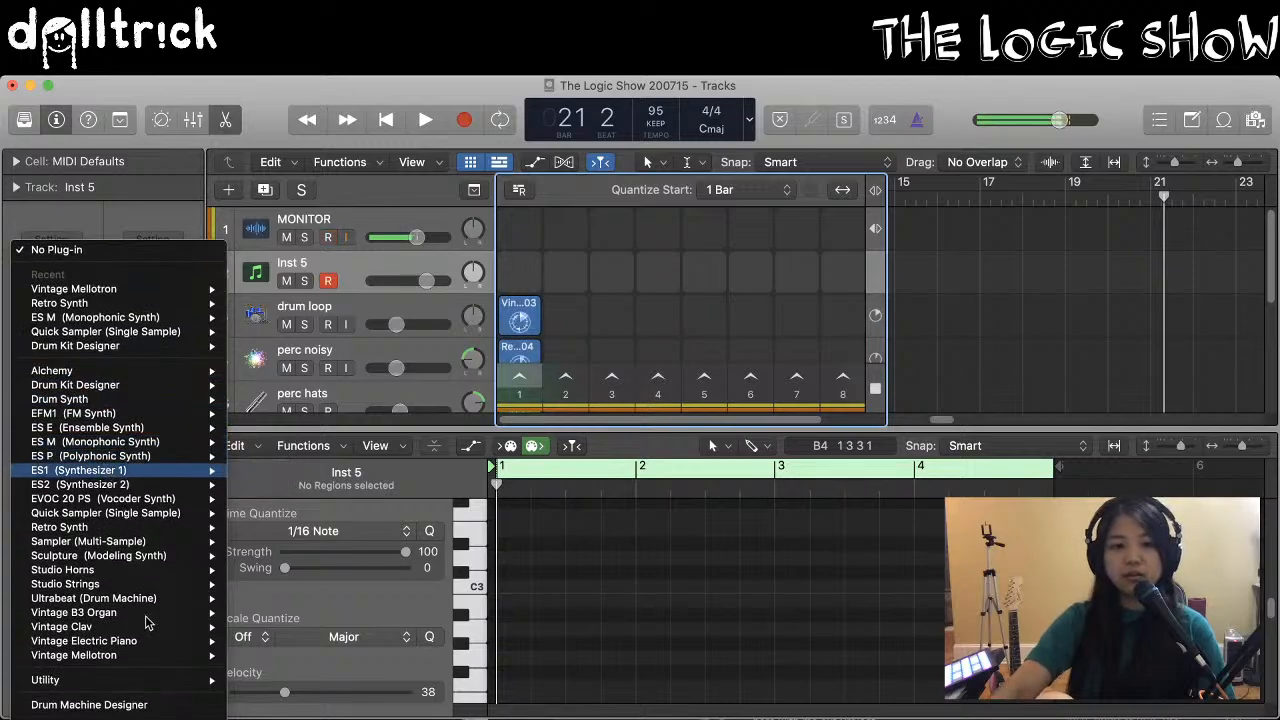
click(141, 705)
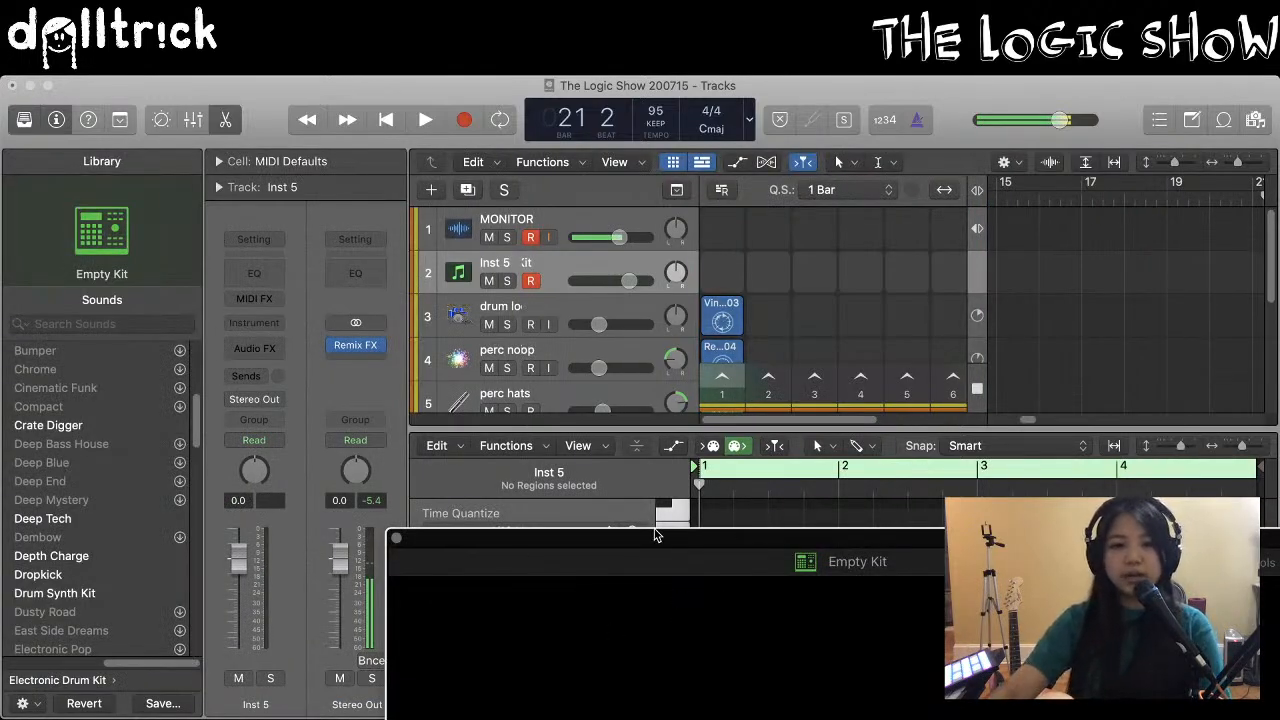
mouse_move(655, 535)
mouse_down()
mouse_move(603, 400)
mouse_move(586, 297)
mouse_move(500, 171)
mouse_move(533, 84)
mouse_up()
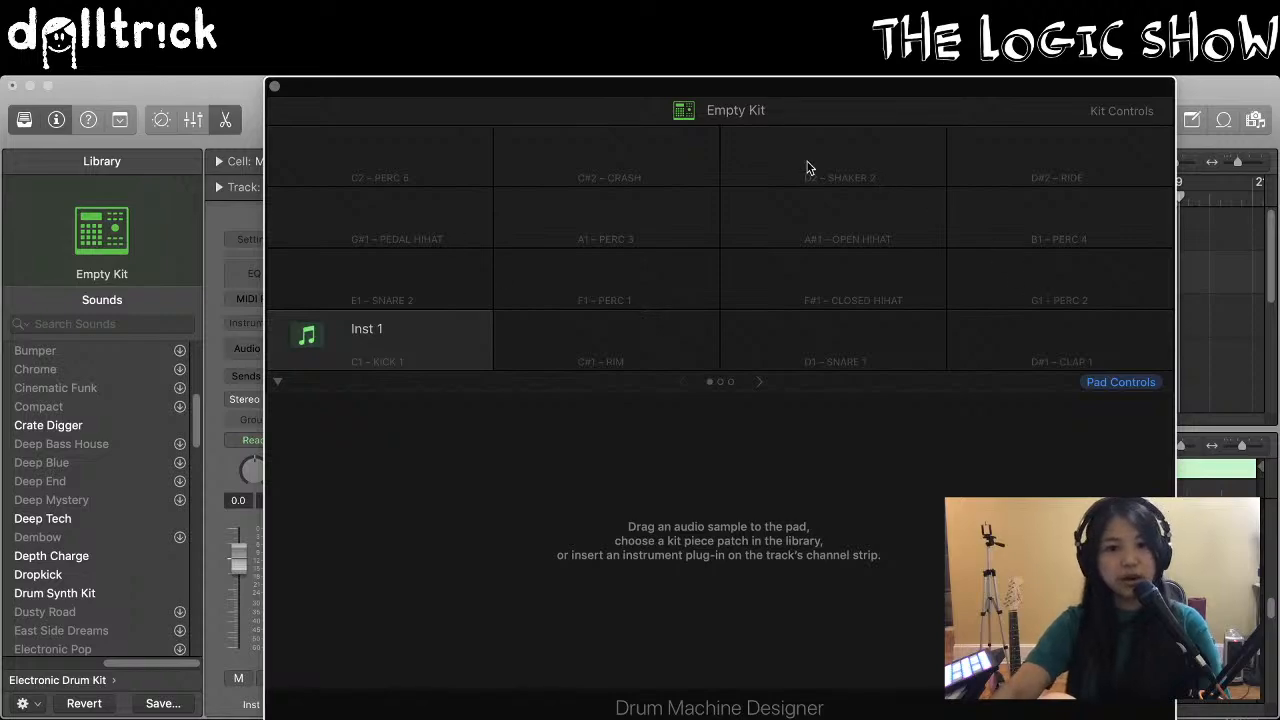
Examine the empty kit's pads and look through the kick sounds offered in the Library
click(713, 181)
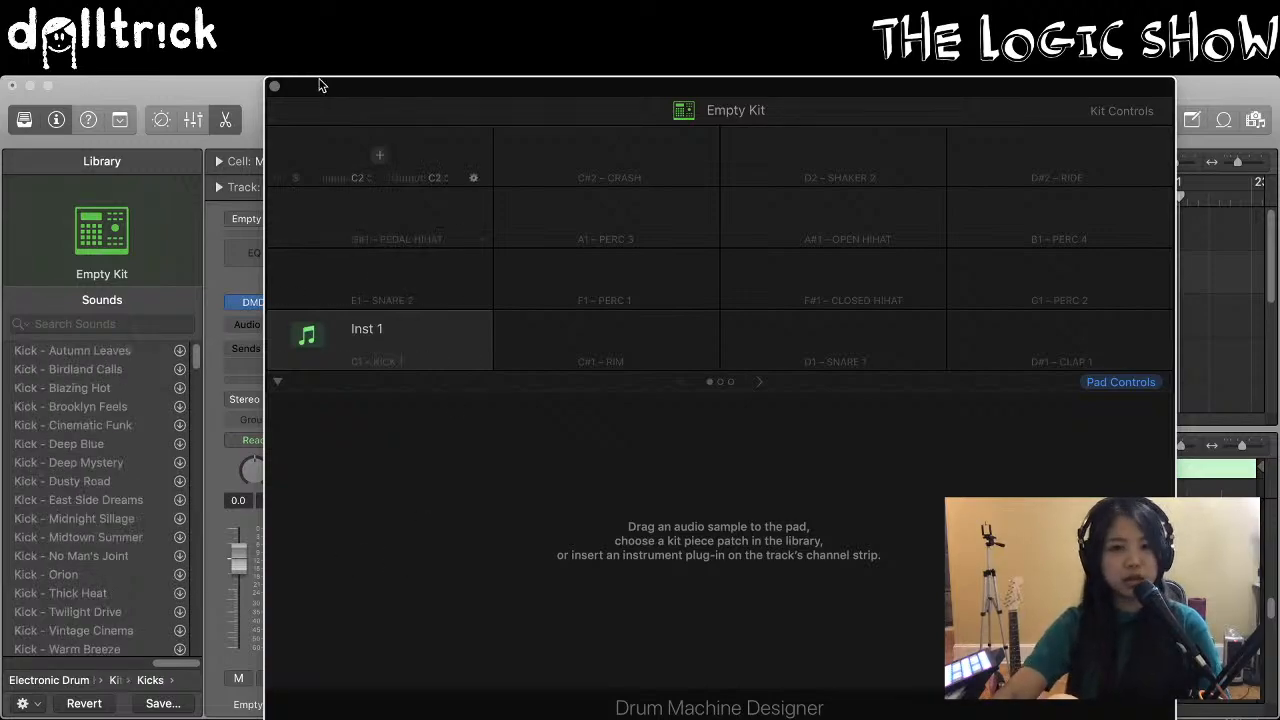
click(275, 88)
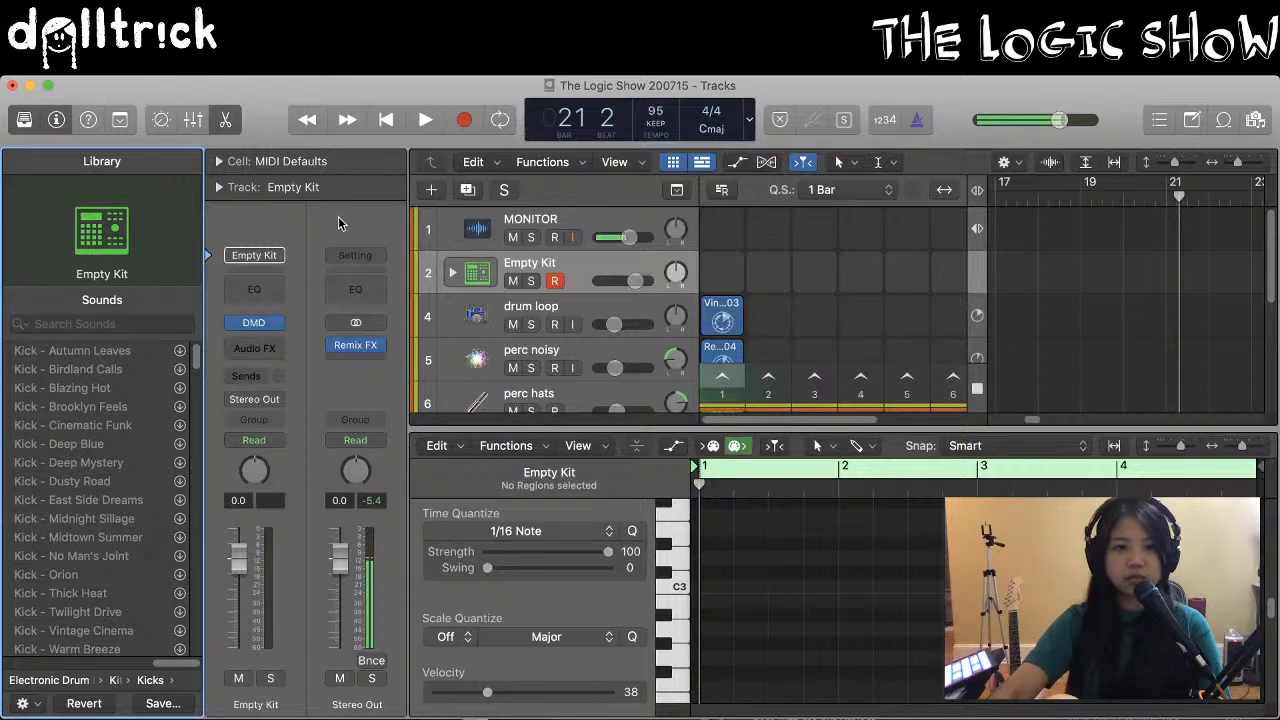
click(260, 330)
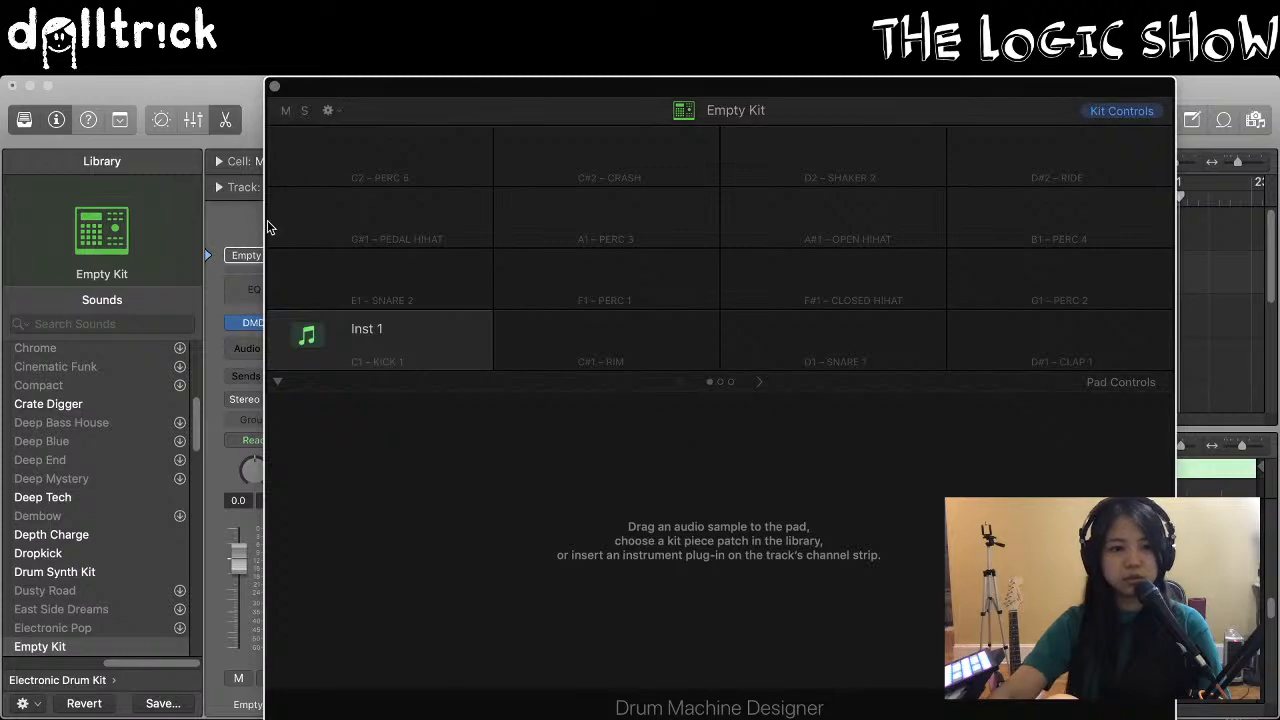
click(275, 87)
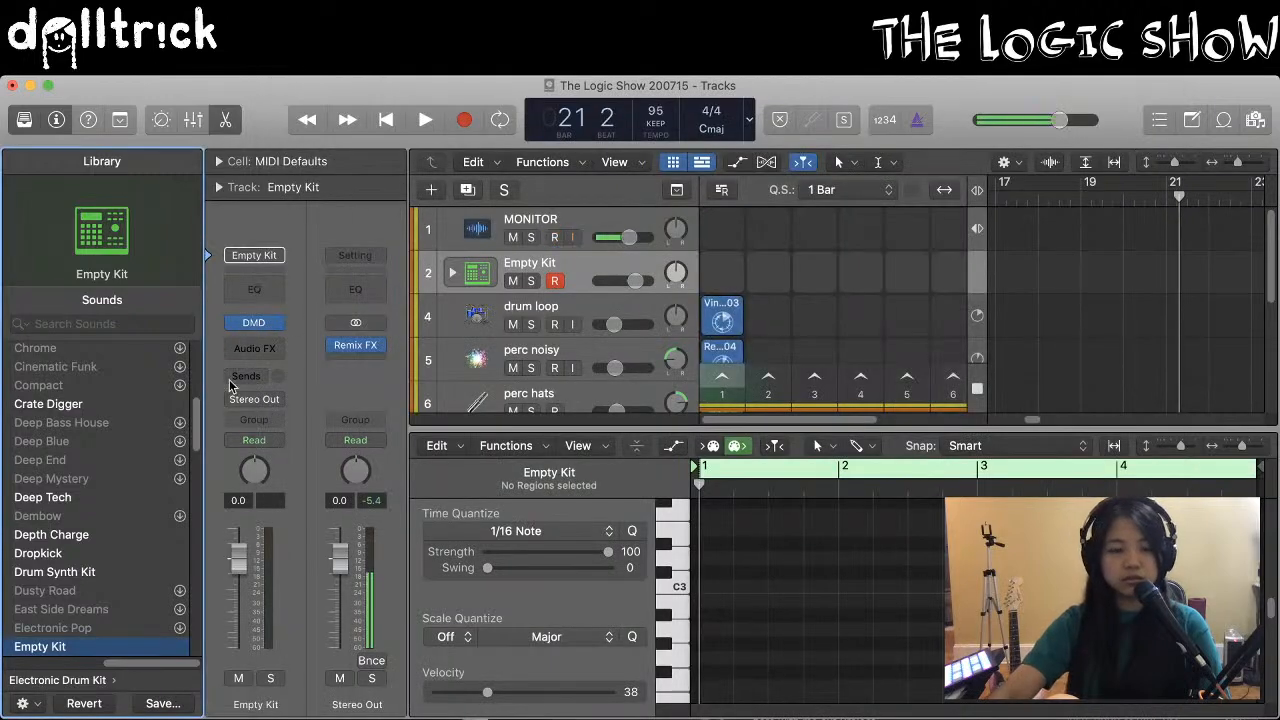
scroll(62, 478, down, 1)
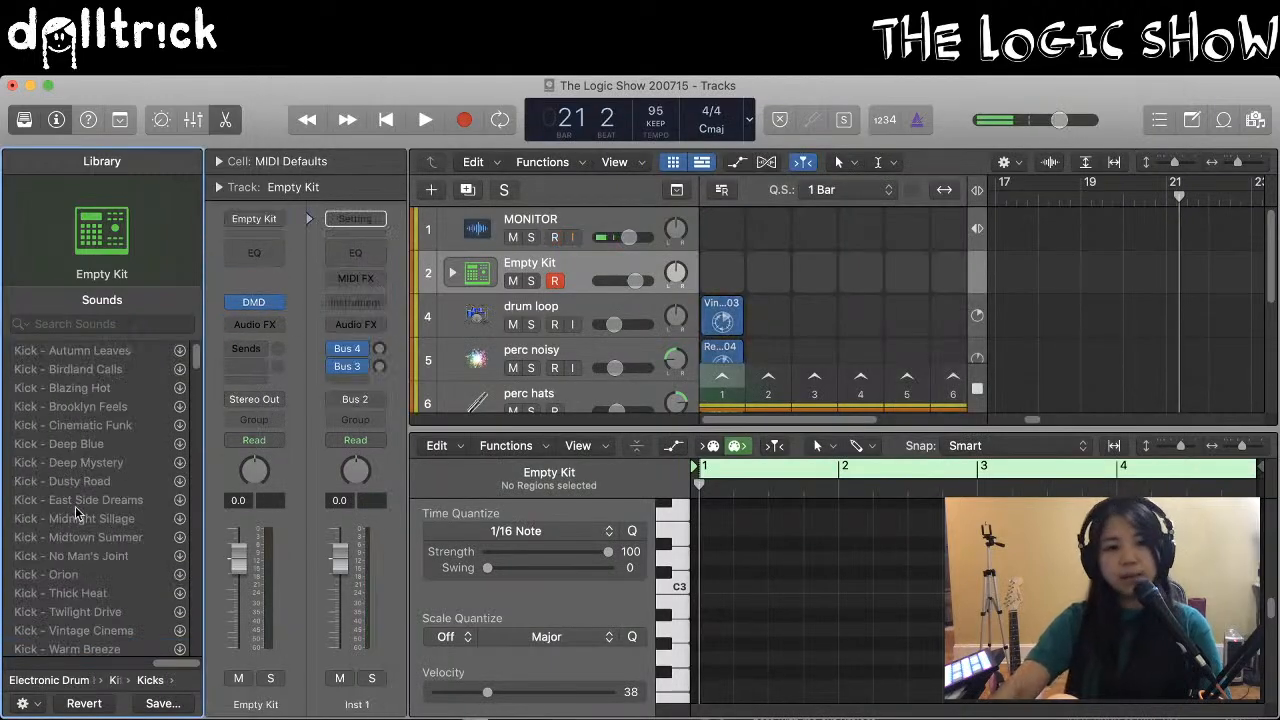
scroll(93, 535, down, 5)
scroll(93, 537, down, 5)
scroll(93, 537, up, 20)
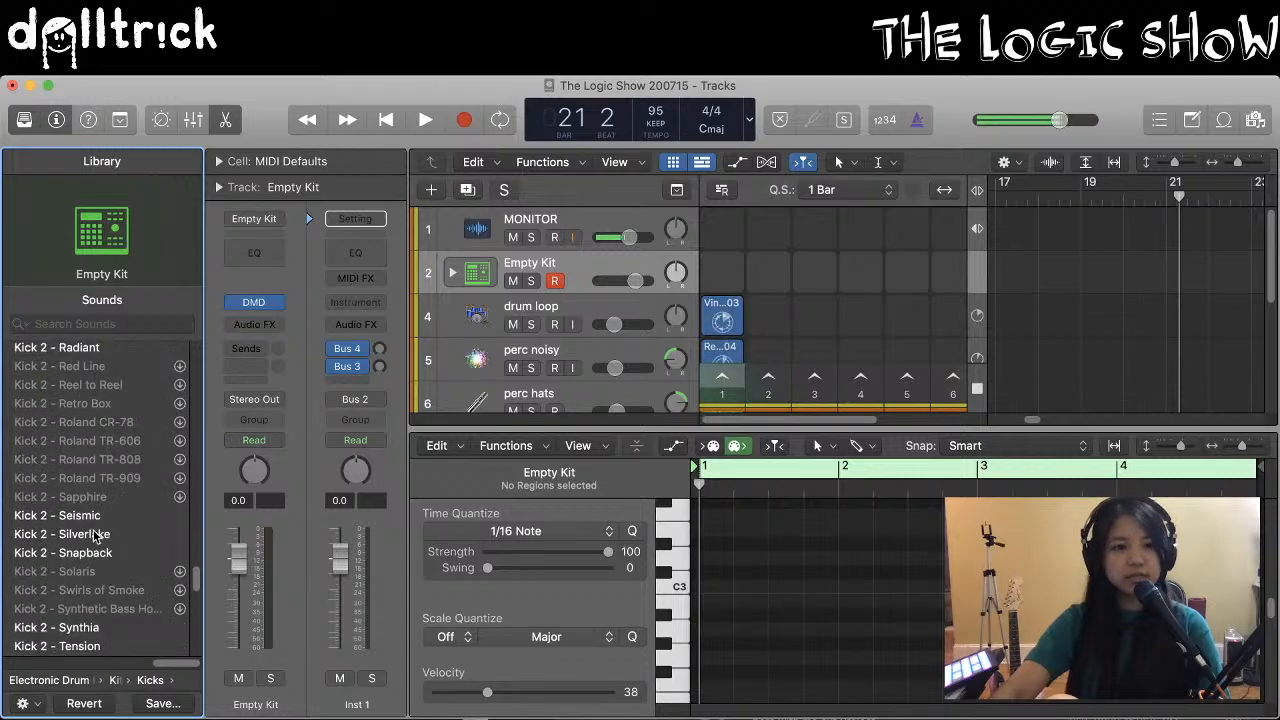
scroll(93, 537, down, 1)
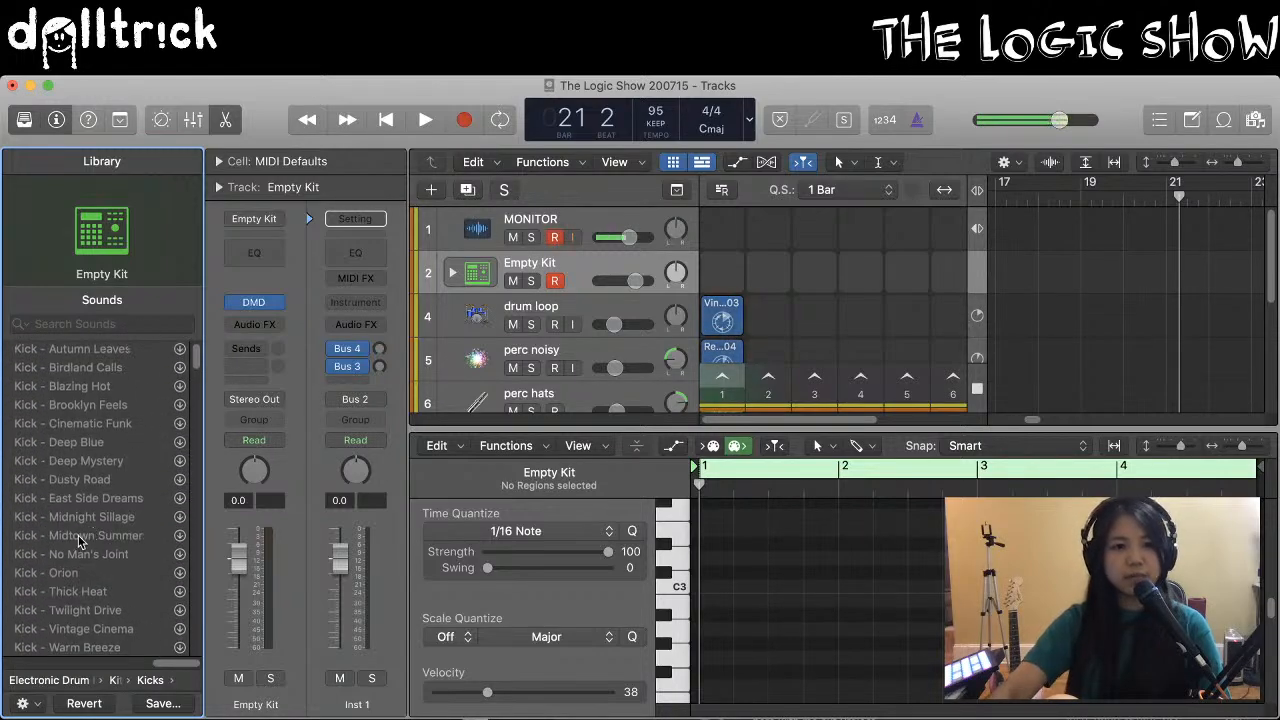
scroll(128, 452, down, 1)
scroll(128, 452, down, 5)
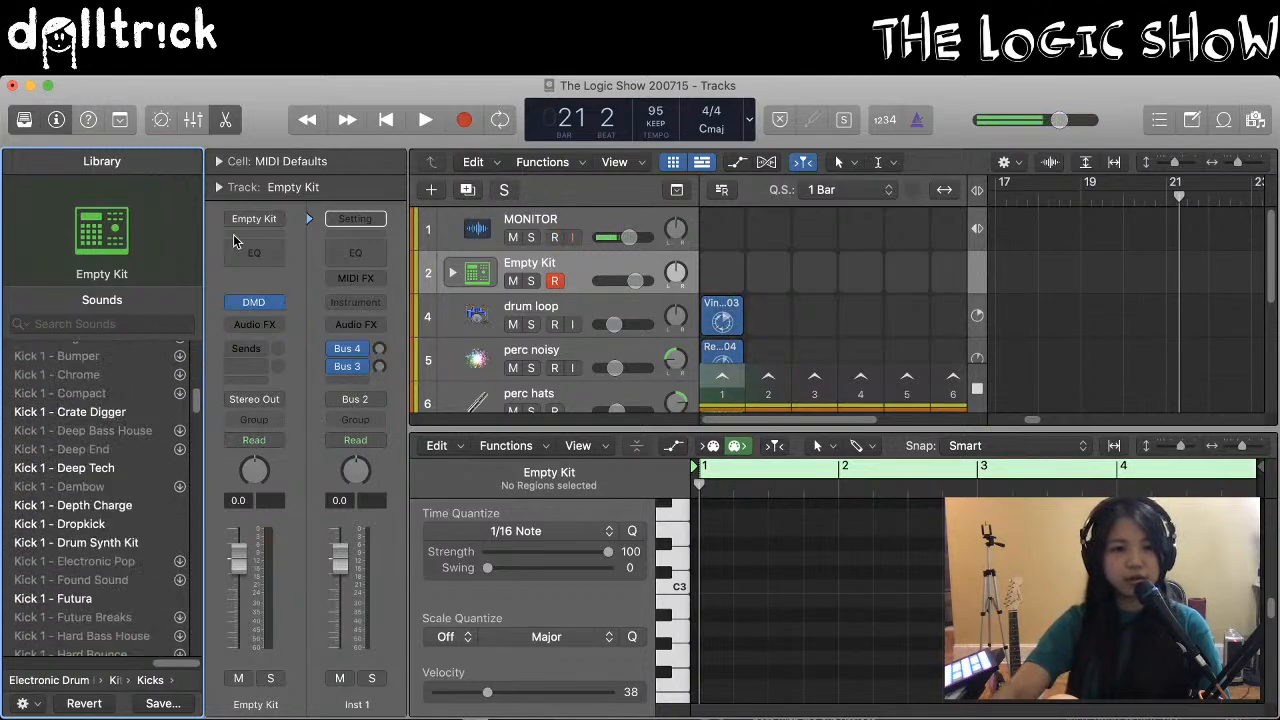
Try to load the Depth Charge kit into the empty Drum Machine Designer by searching the Library for "dept"
click(254, 303)
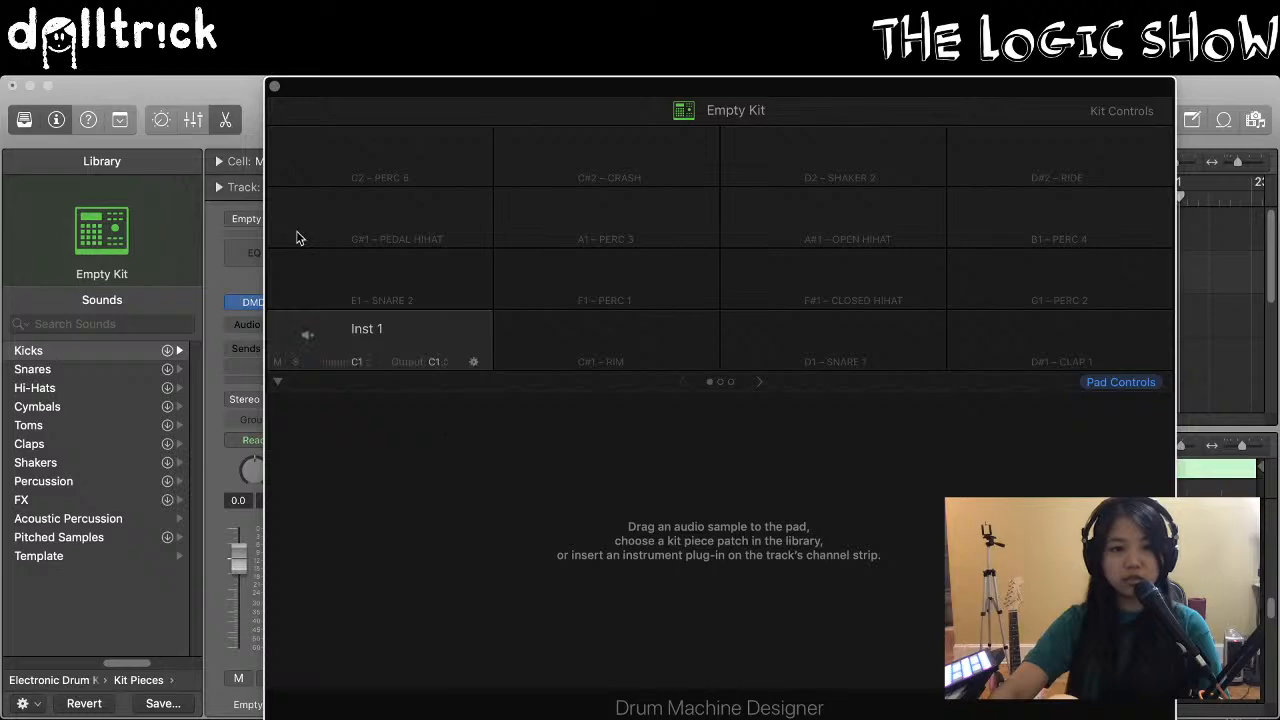
click(62, 325)
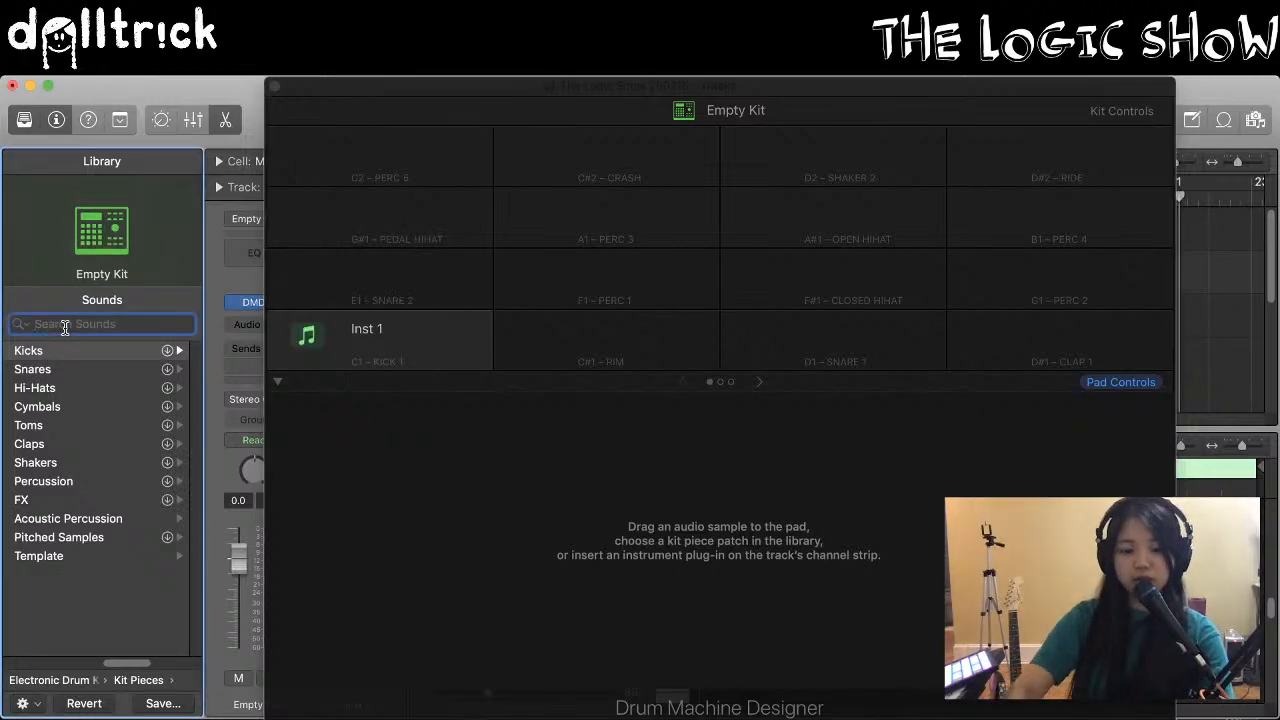
text(dept)
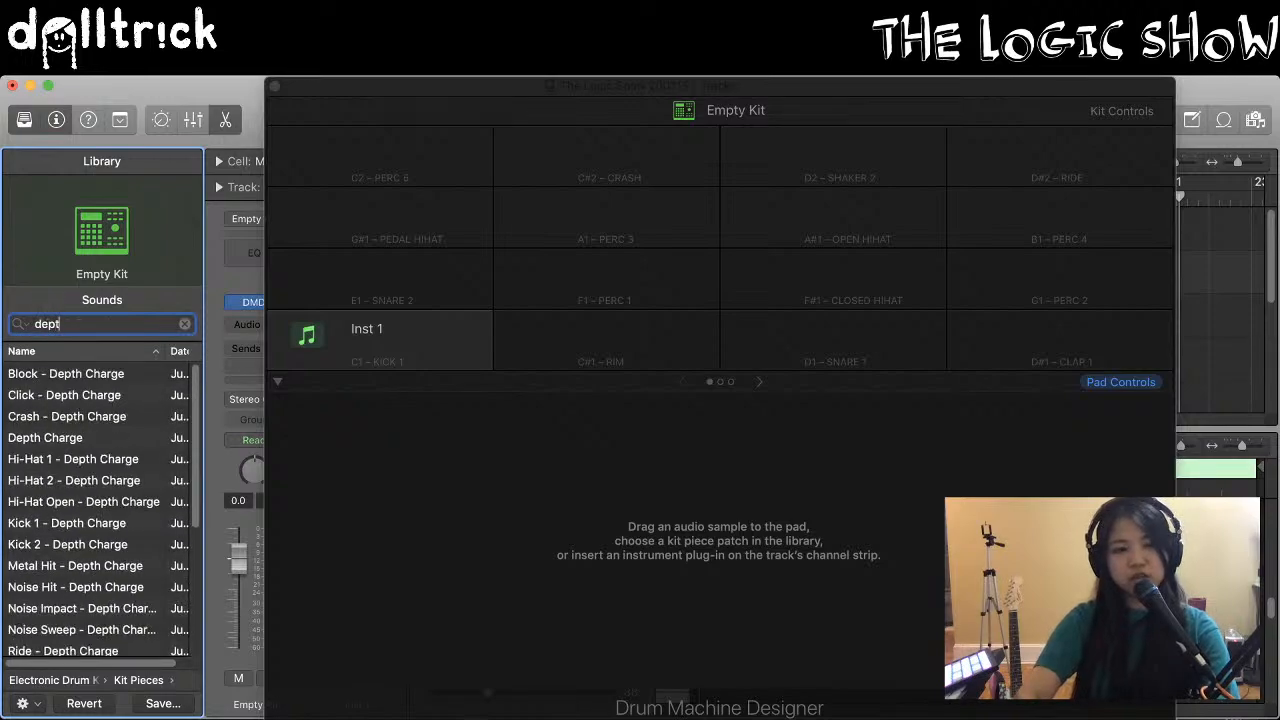
click(62, 440)
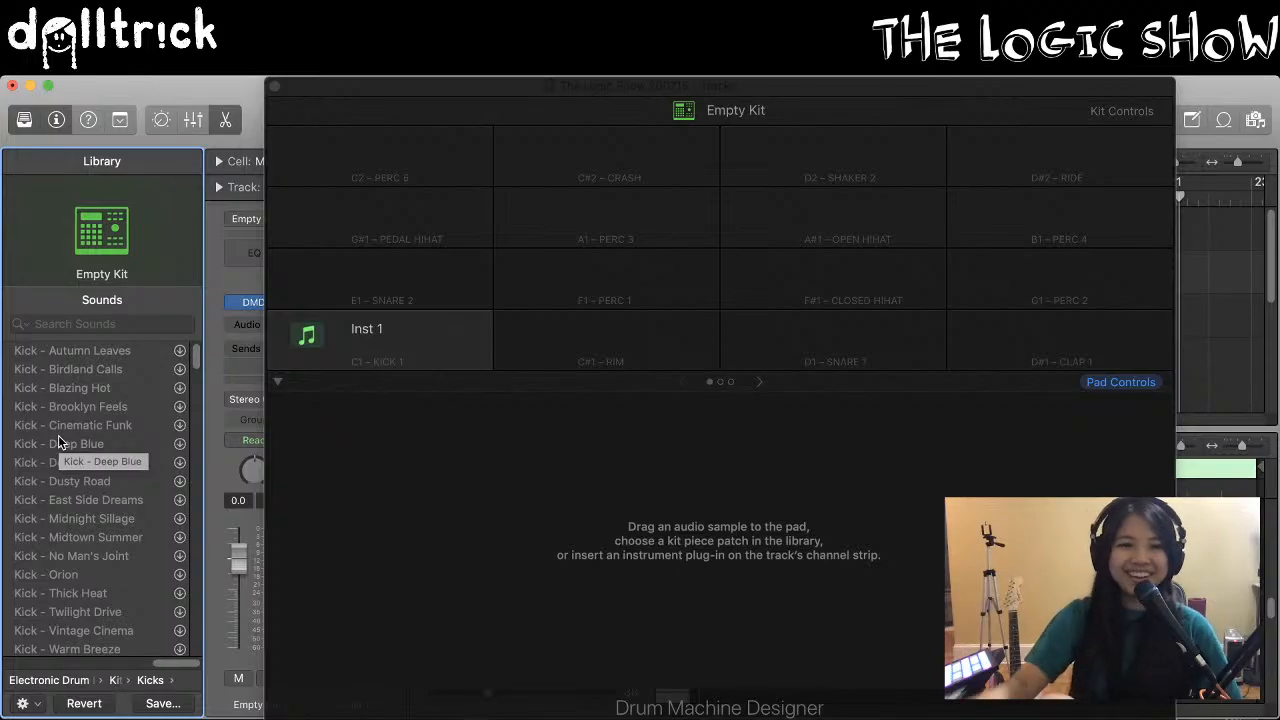
Search the Library again for "depth" and try to load the Depth Charge kit from the matches
drag(386, 108, 421, 229)
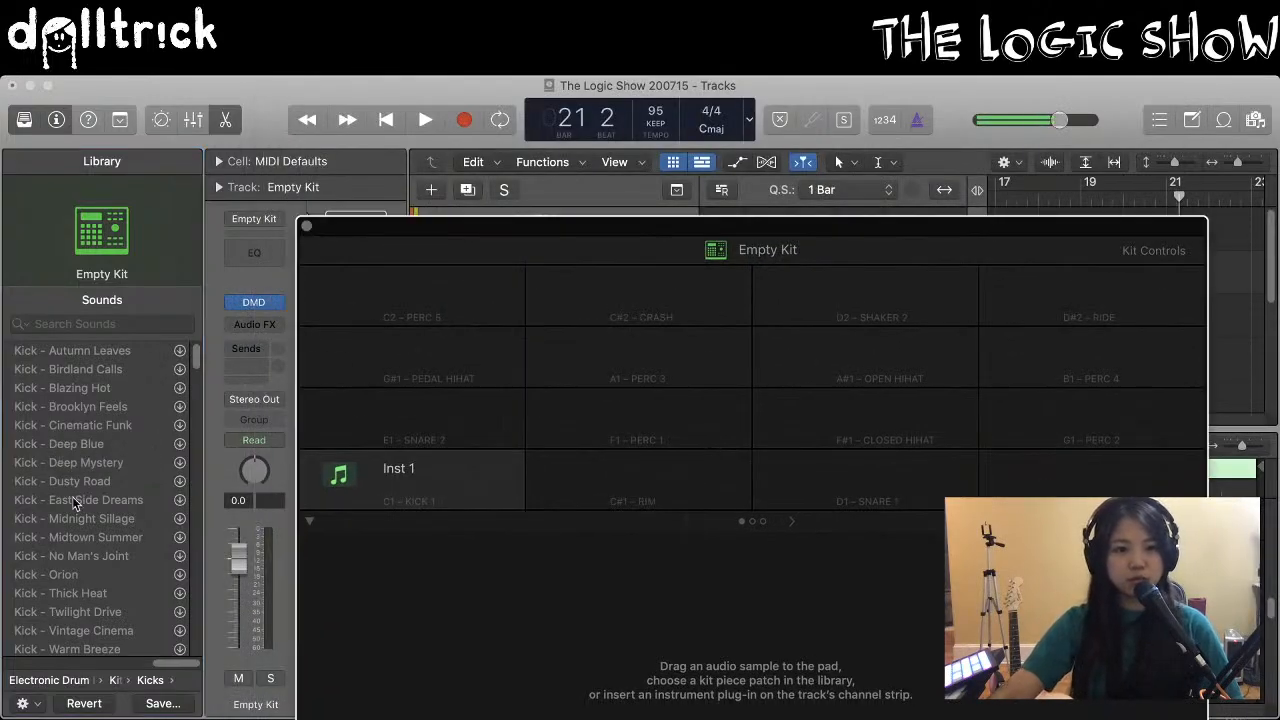
scroll(110, 500, down, 10)
scroll(99, 577, up, 5)
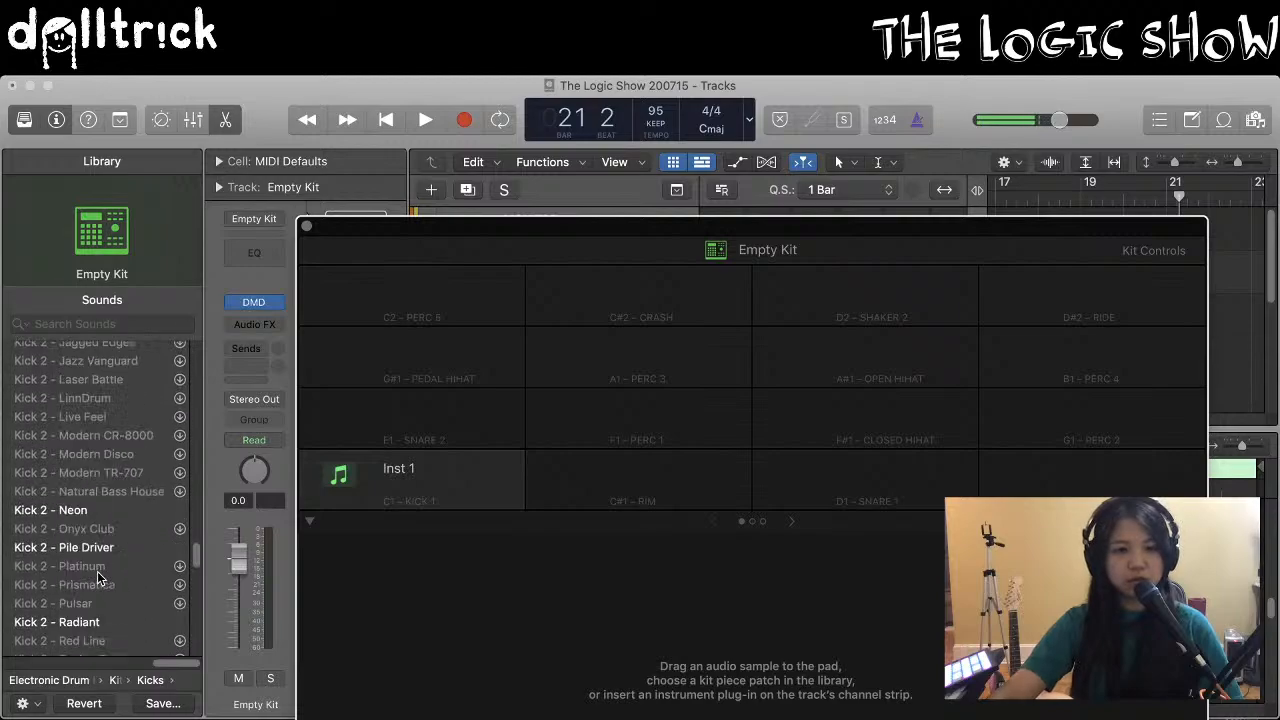
scroll(99, 577, up, 10)
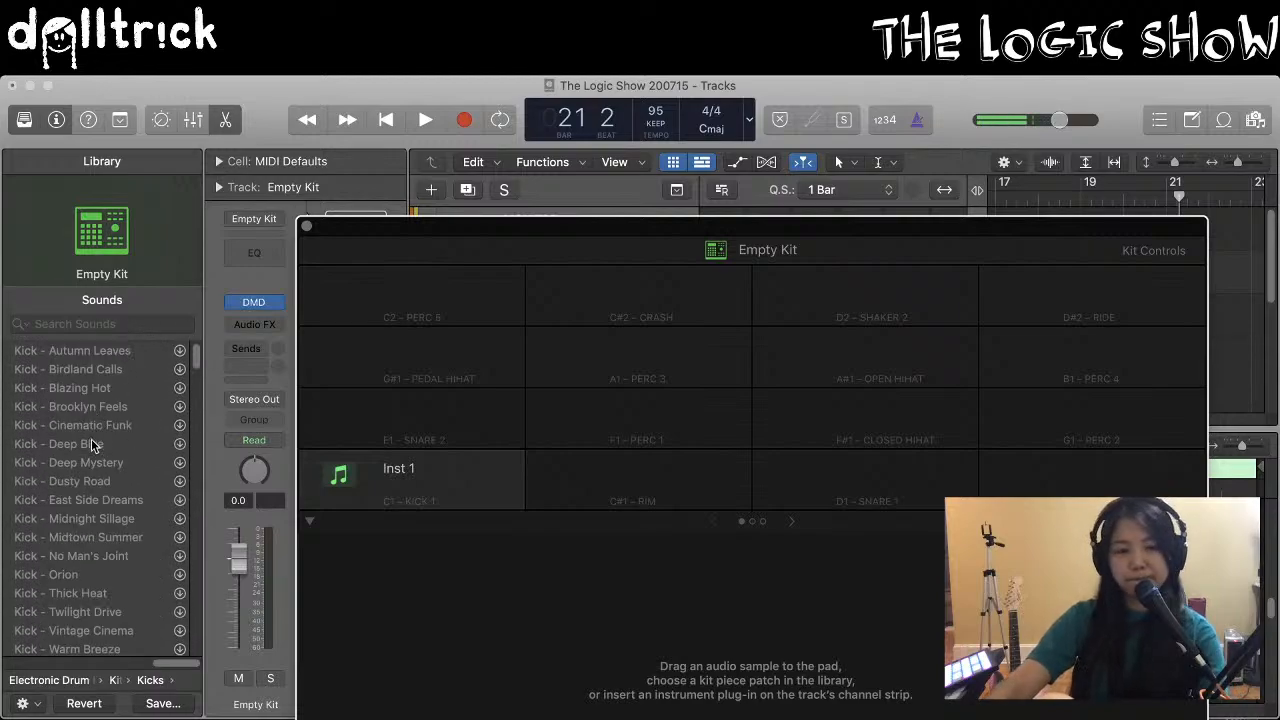
click(84, 321)
text(d)
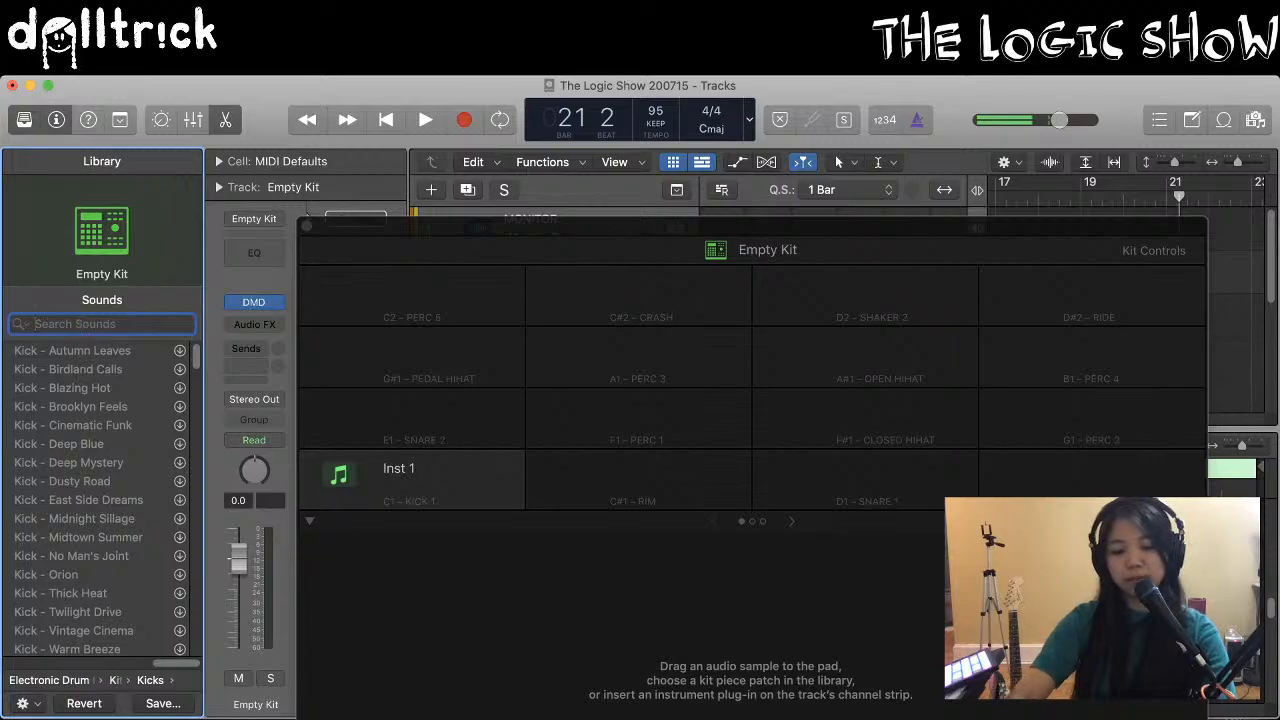
text(eptj)
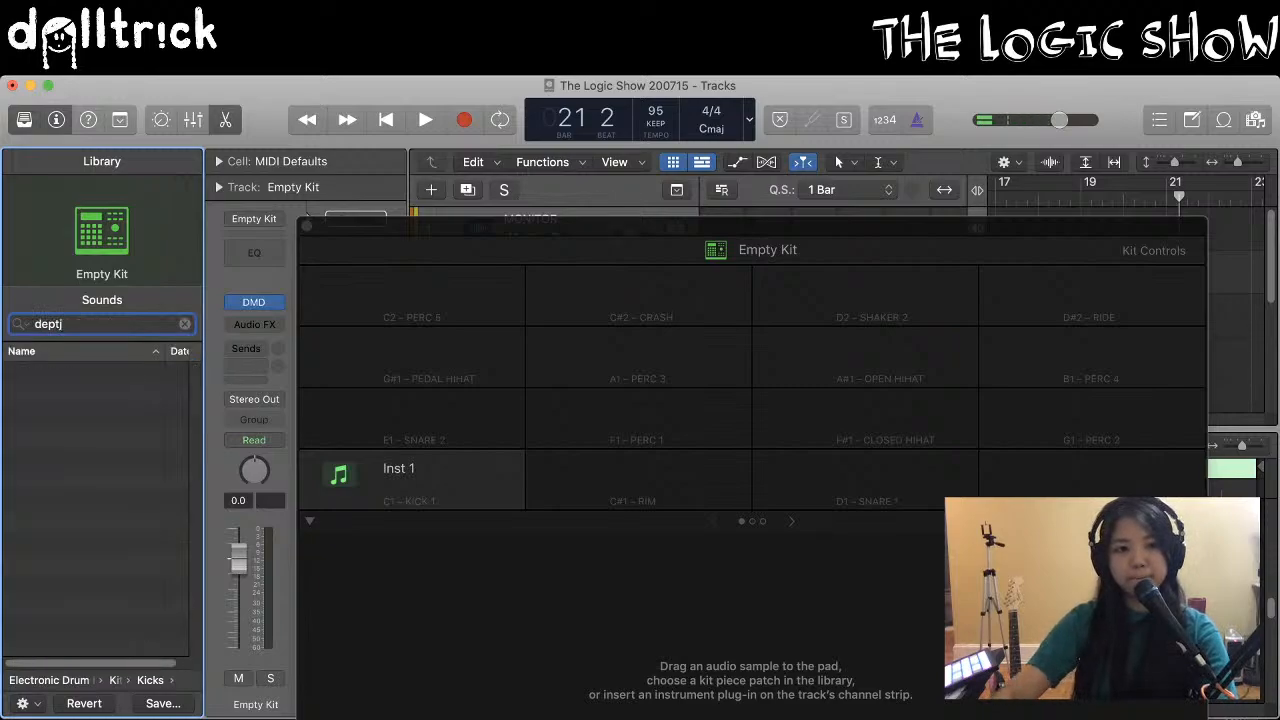
key(BackSpace)
text(h)
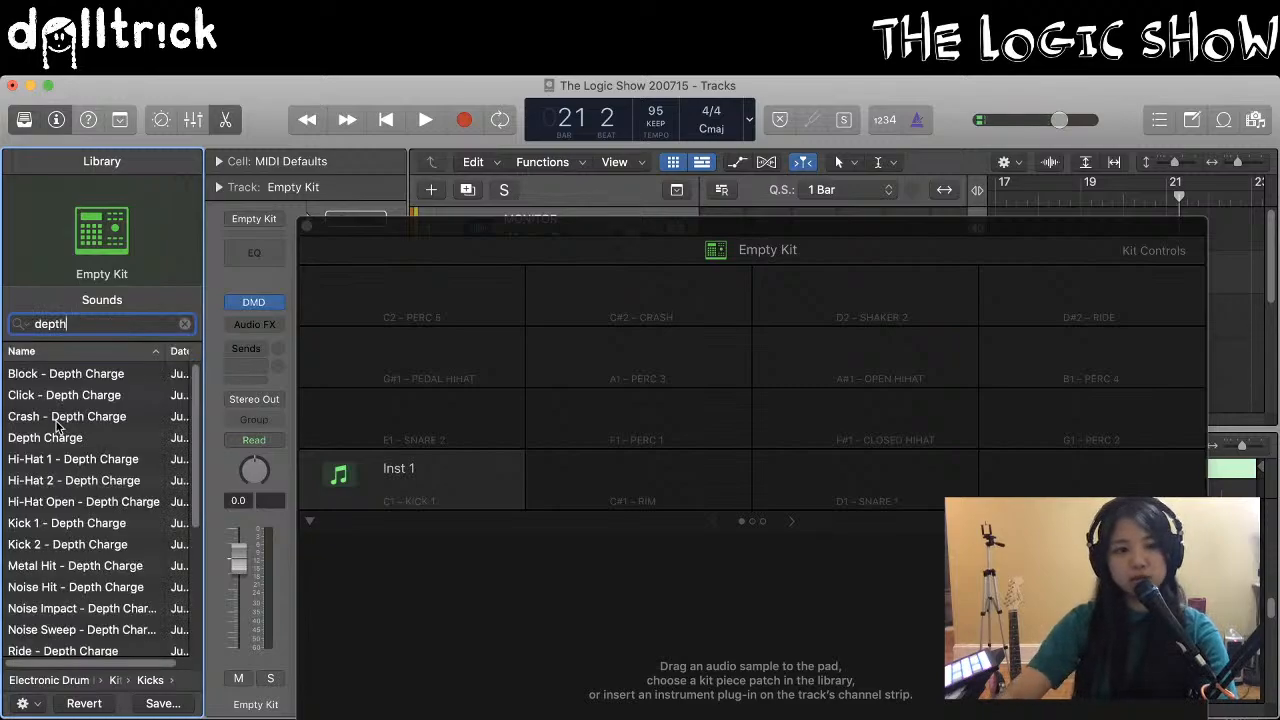
click(33, 438)
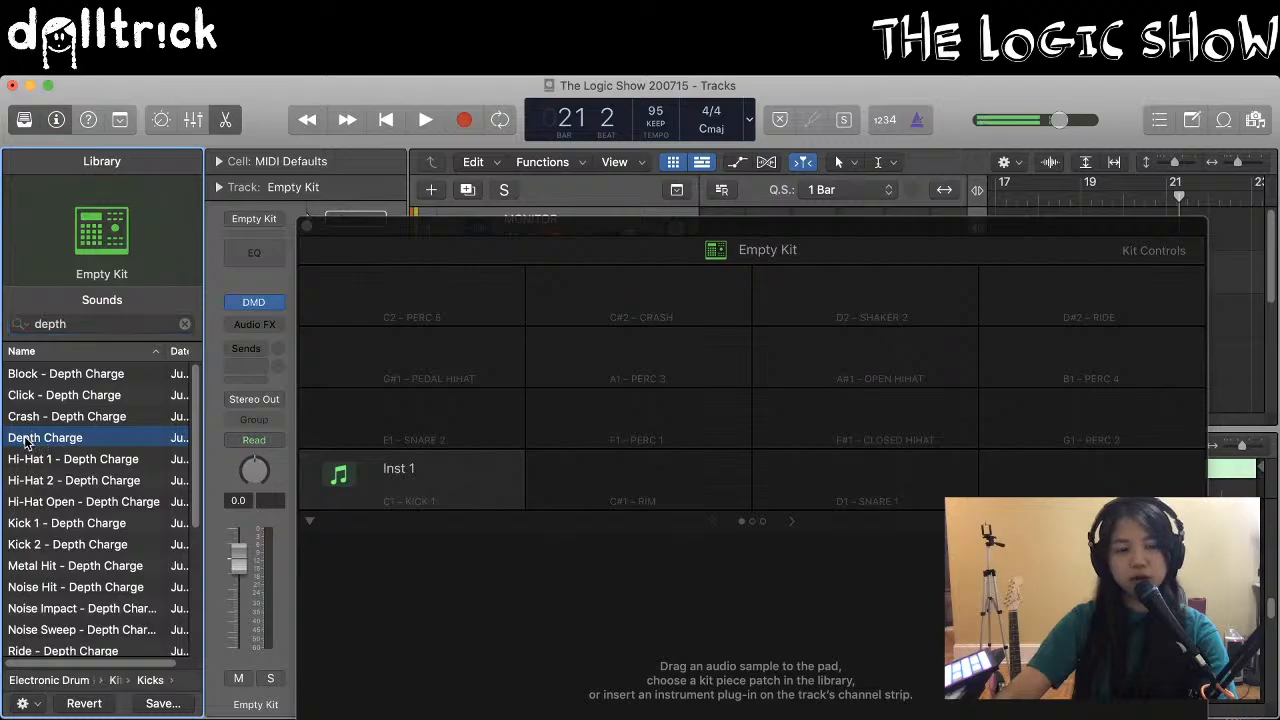
double_click(26, 442)
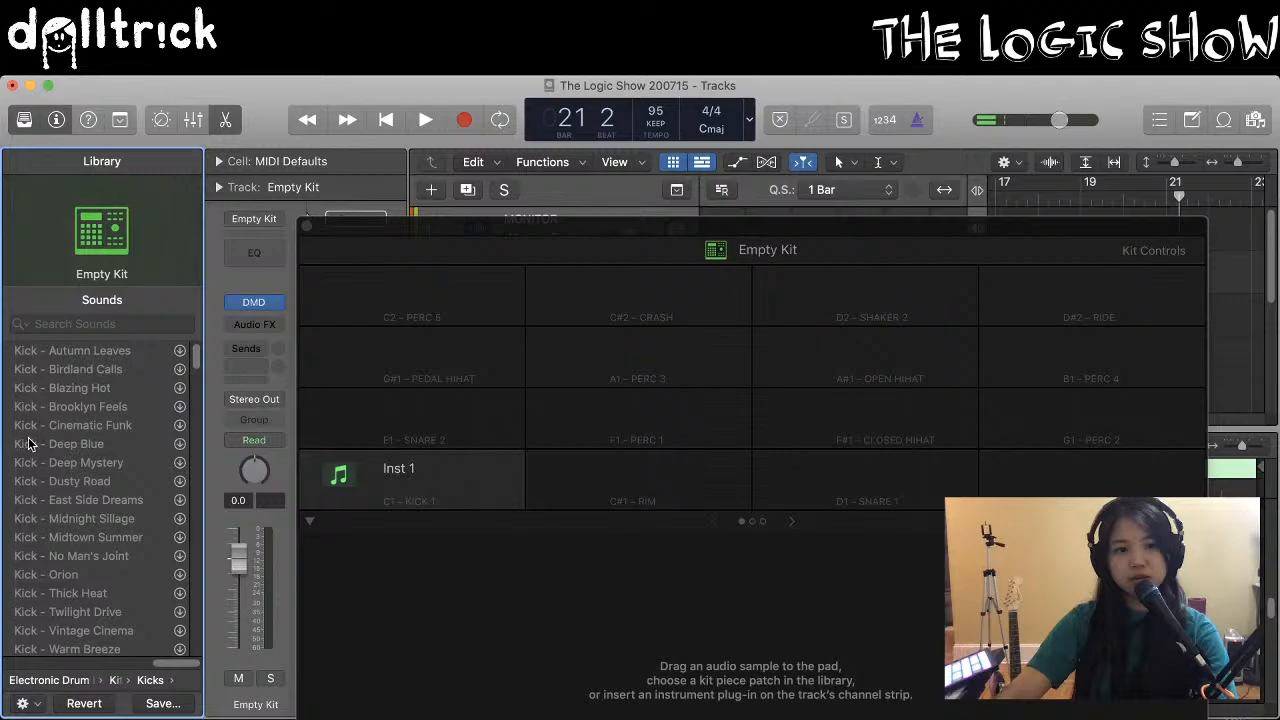
scroll(41, 456, down, 8)
scroll(41, 456, down, 10)
scroll(41, 456, up, 5)
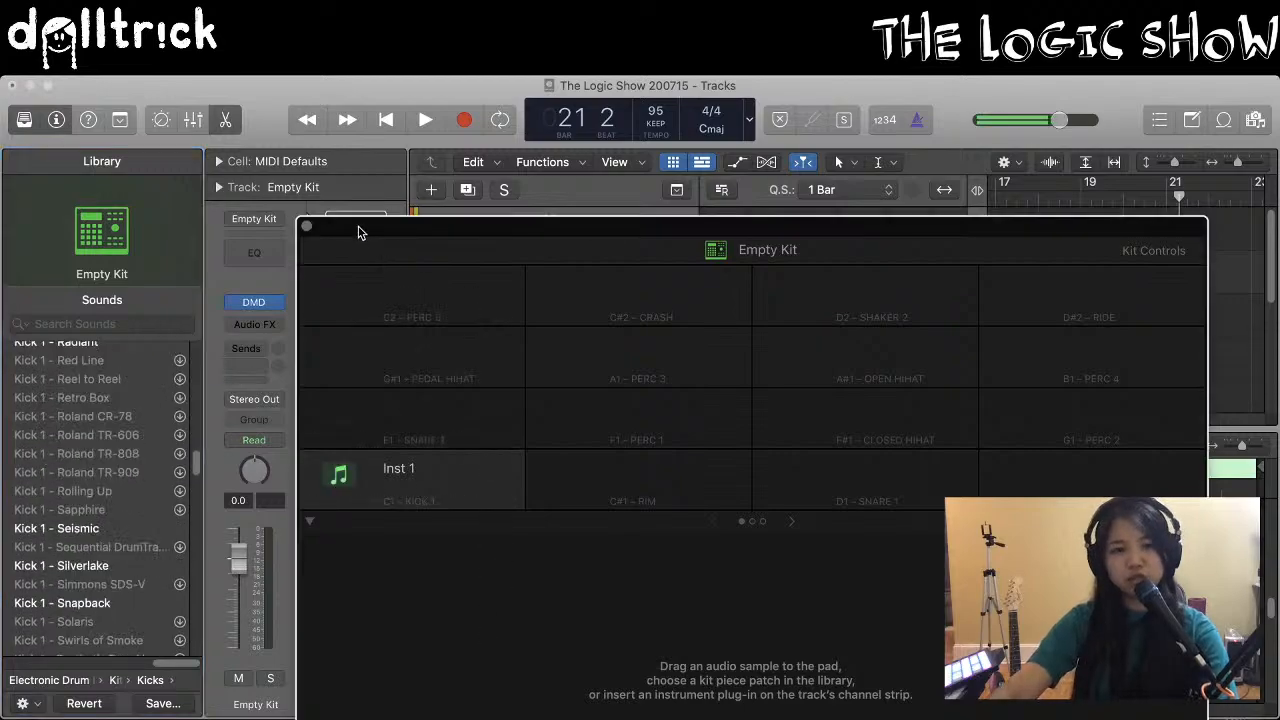
Target the whole Empty Kit channel strip, load the Depth Charge electronic drum kit on it, close the plug-in window and select the track
drag(308, 229, 428, 290)
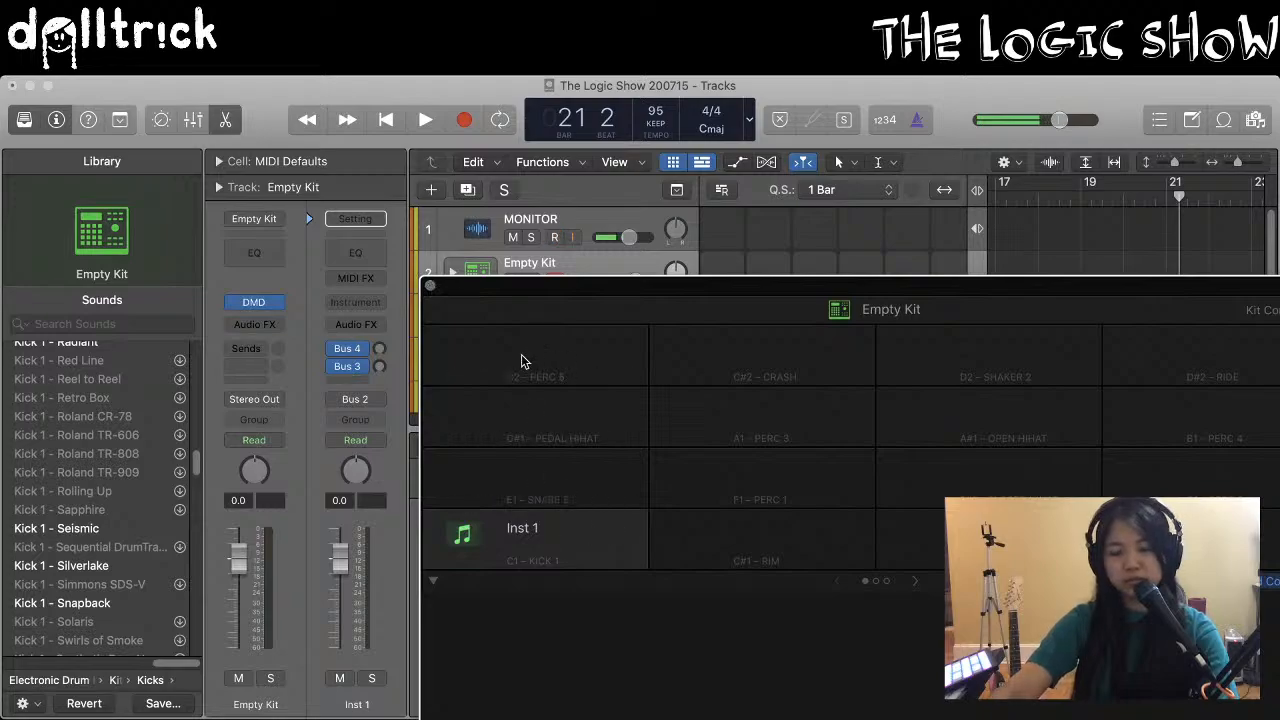
mouse_move(670, 489)
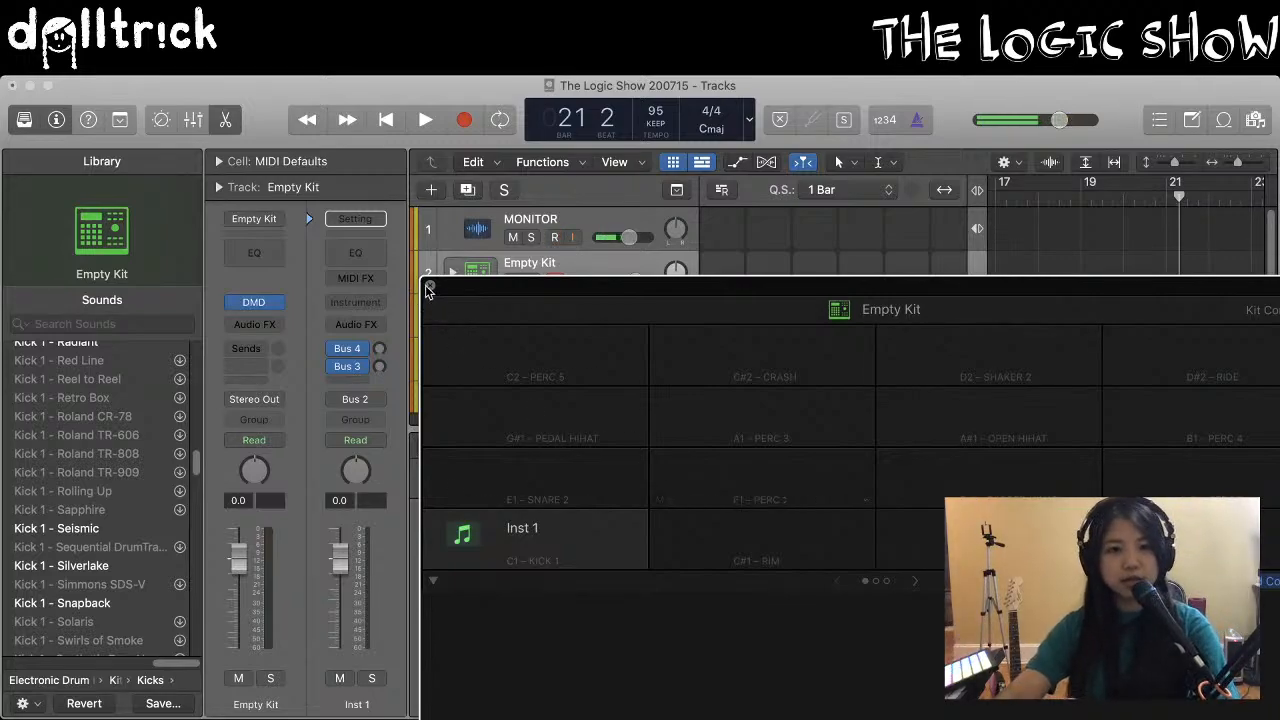
click(254, 301)
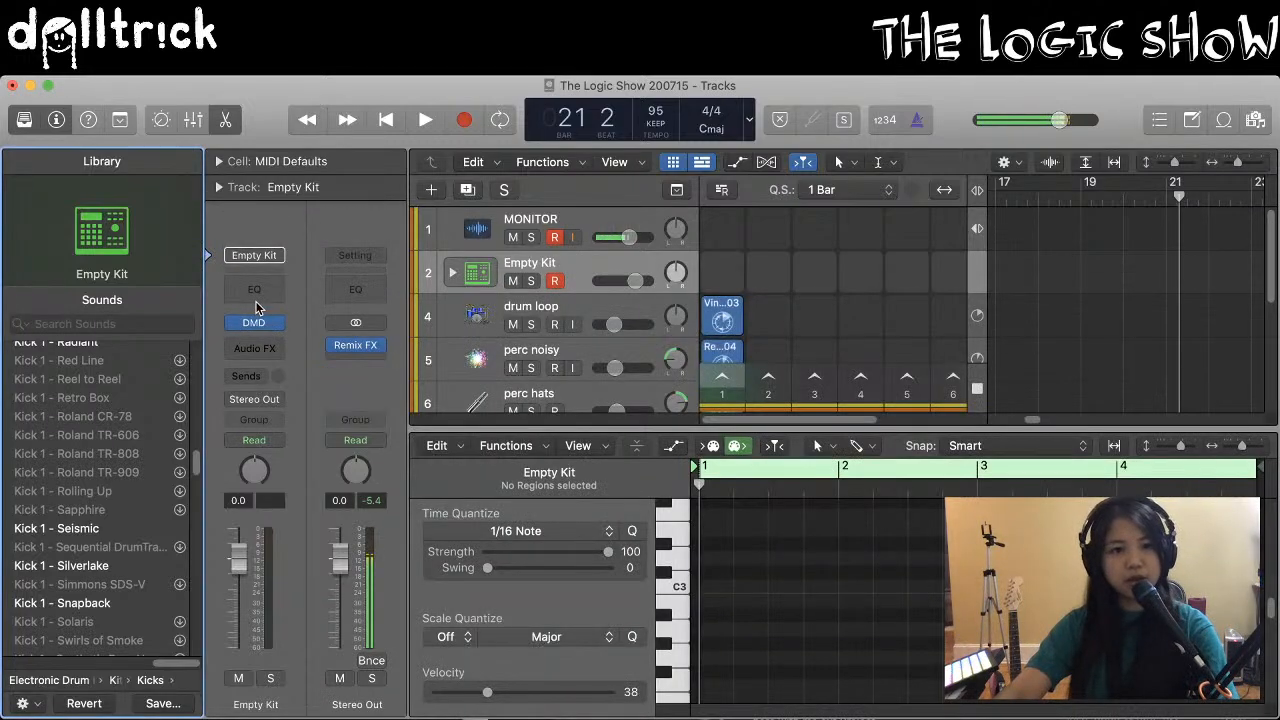
click(254, 289)
click(254, 255)
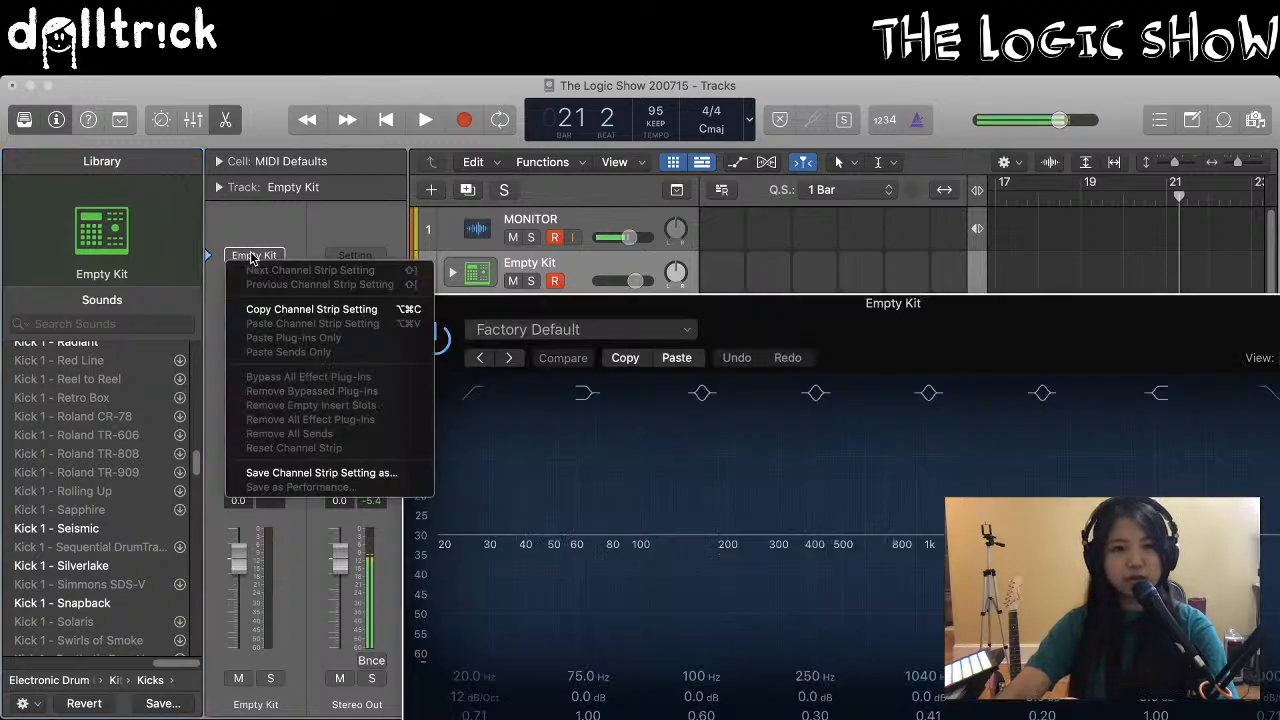
click(250, 240)
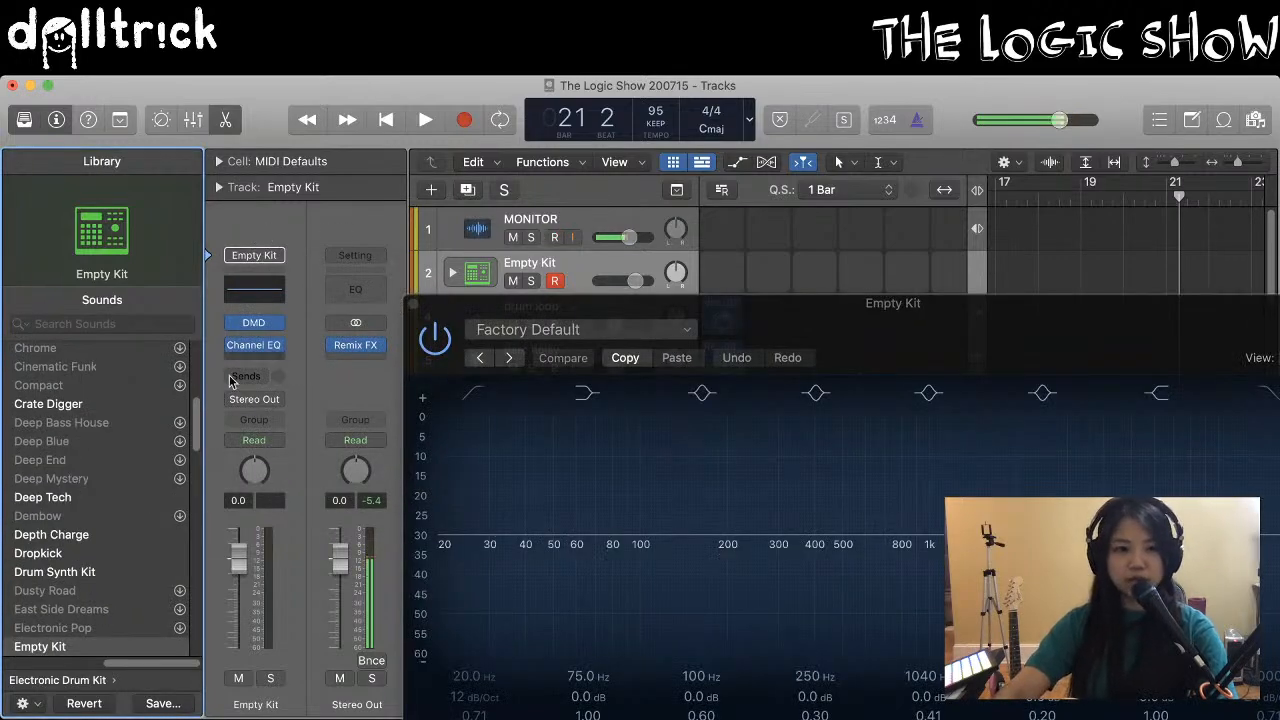
click(60, 536)
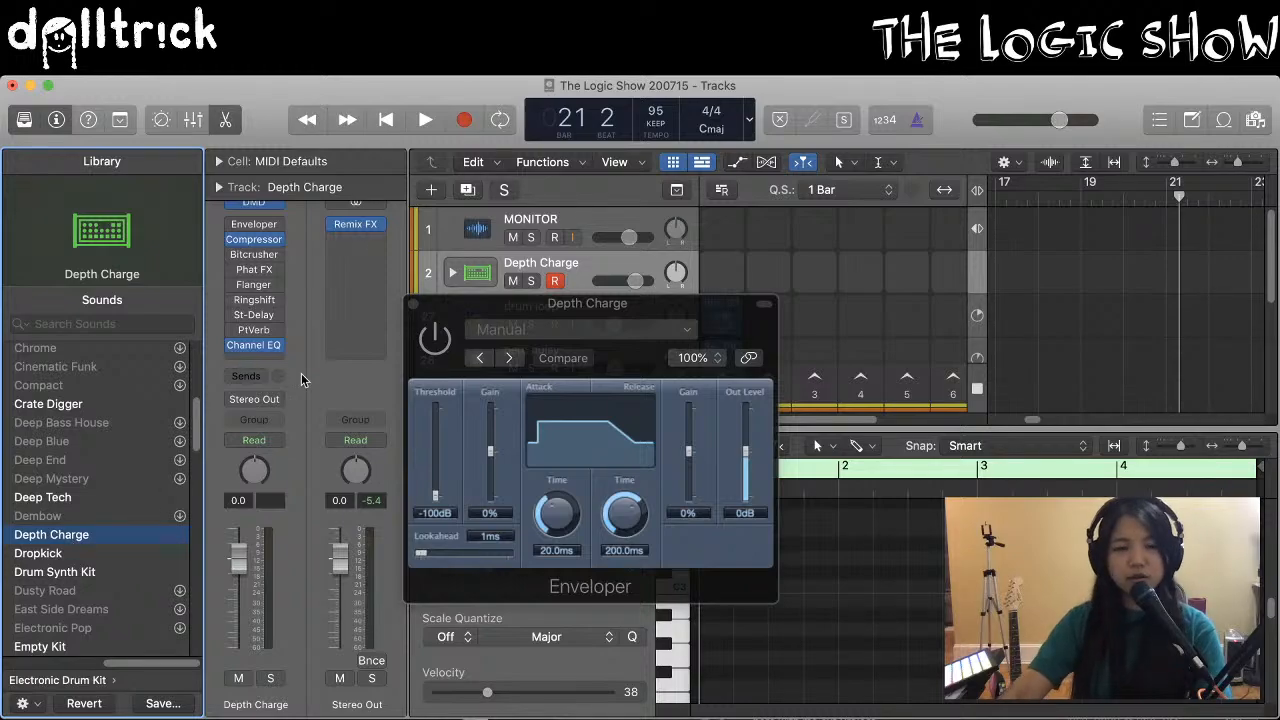
click(415, 306)
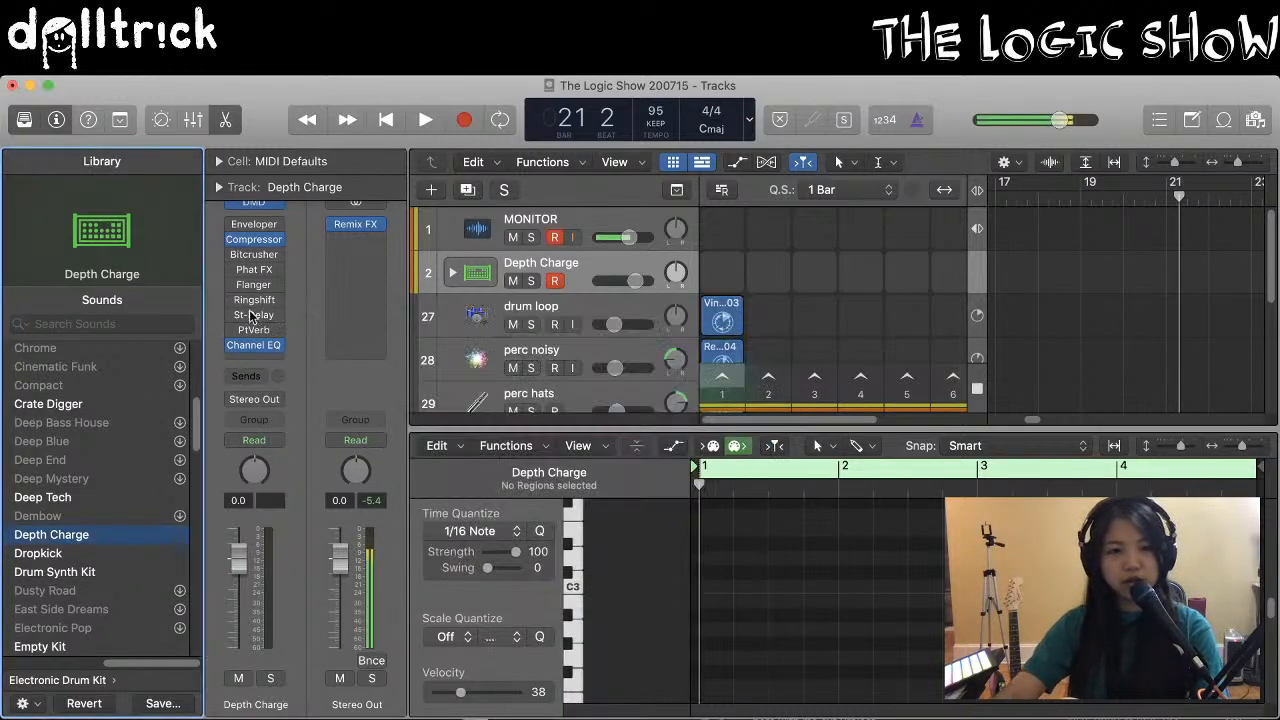
mouse_move(264, 315)
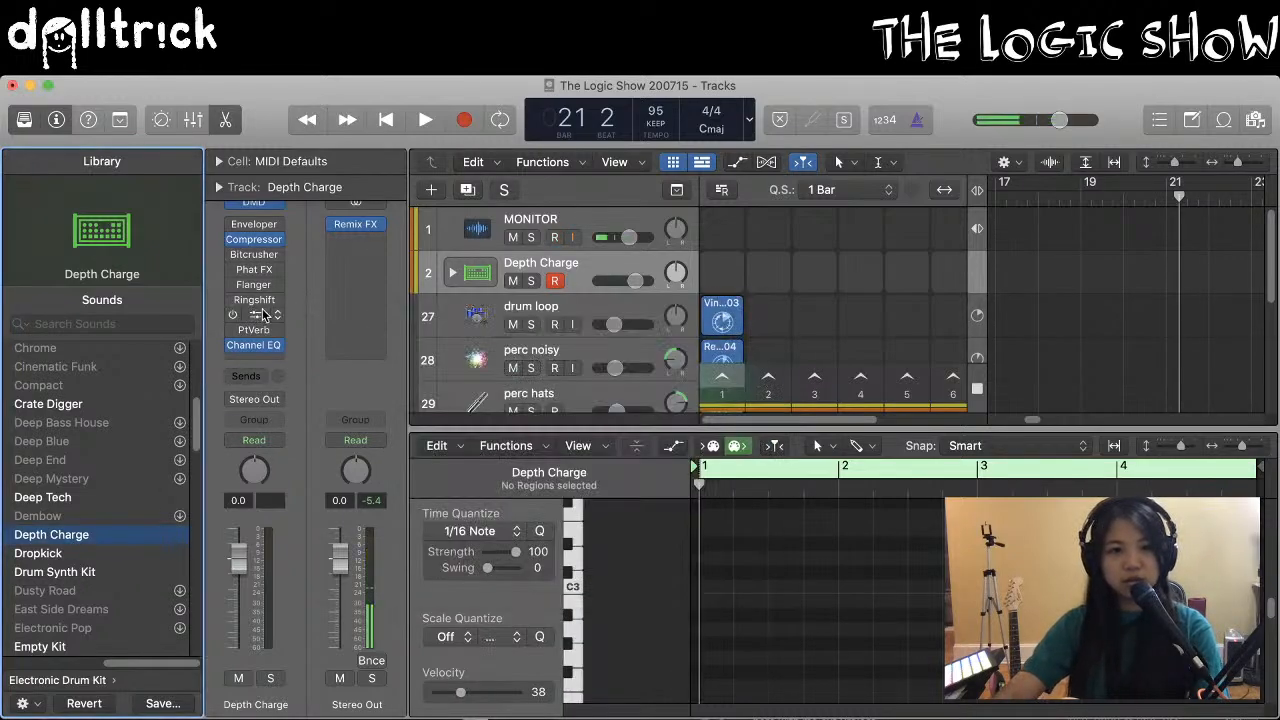
click(585, 275)
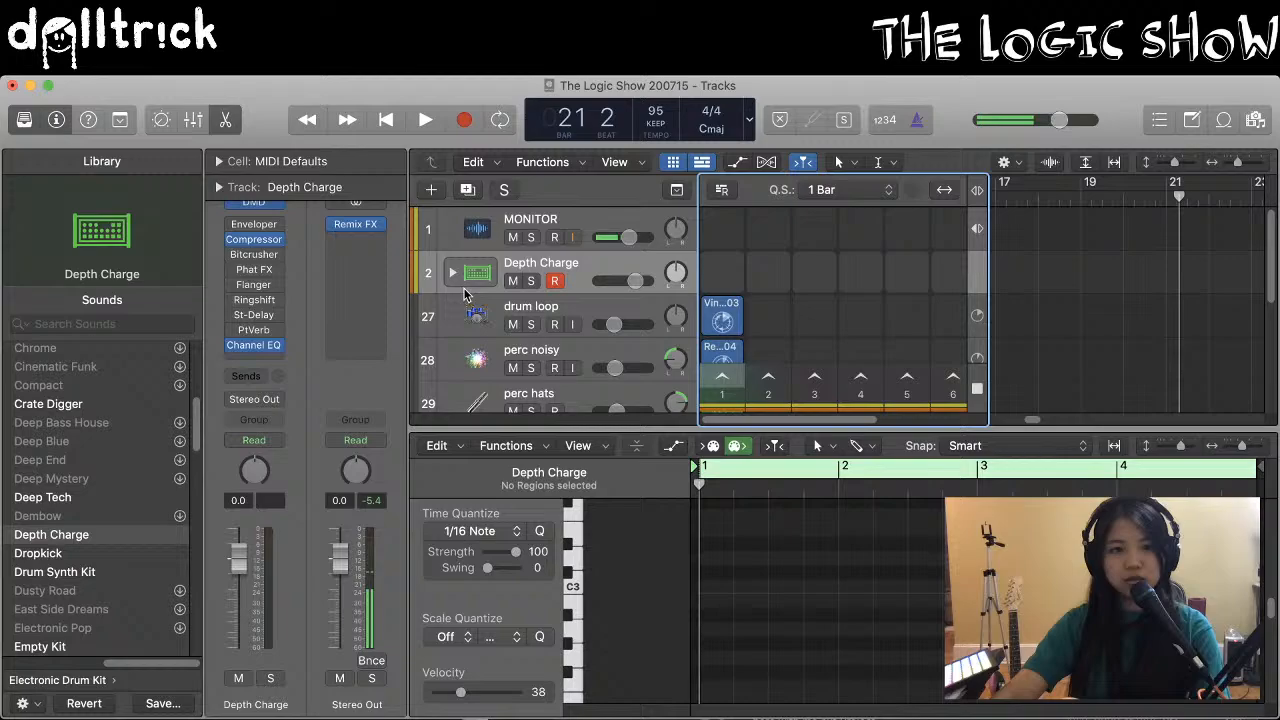
Open the Depth Charge kit's Drum Machine Designer window and move it aside to uncover the track headers
click(254, 204)
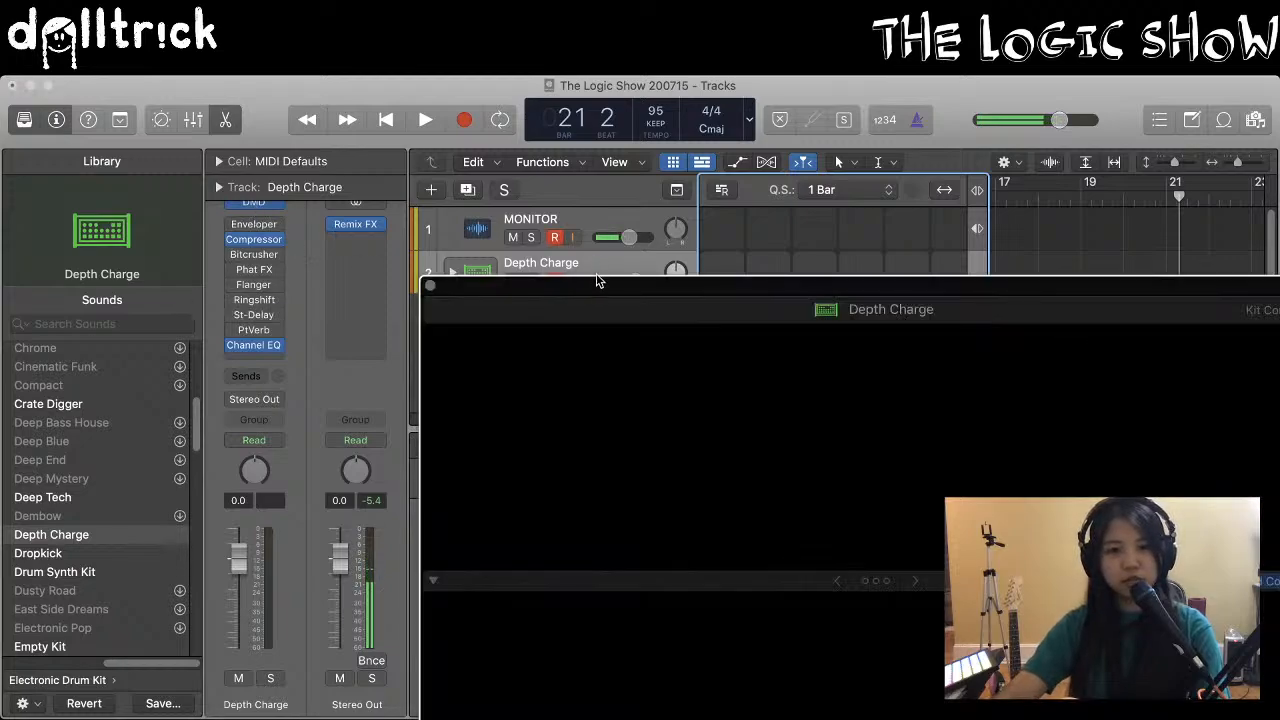
drag(596, 281, 392, 82)
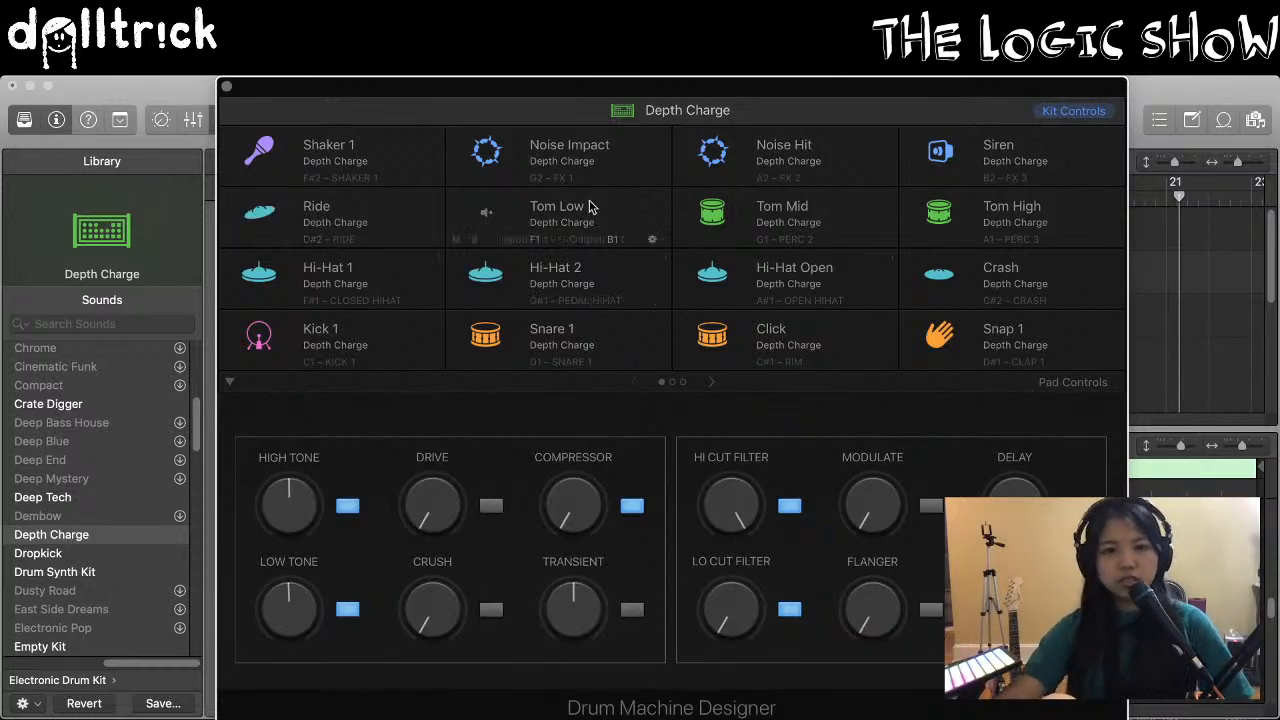
drag(259, 78, 648, 76)
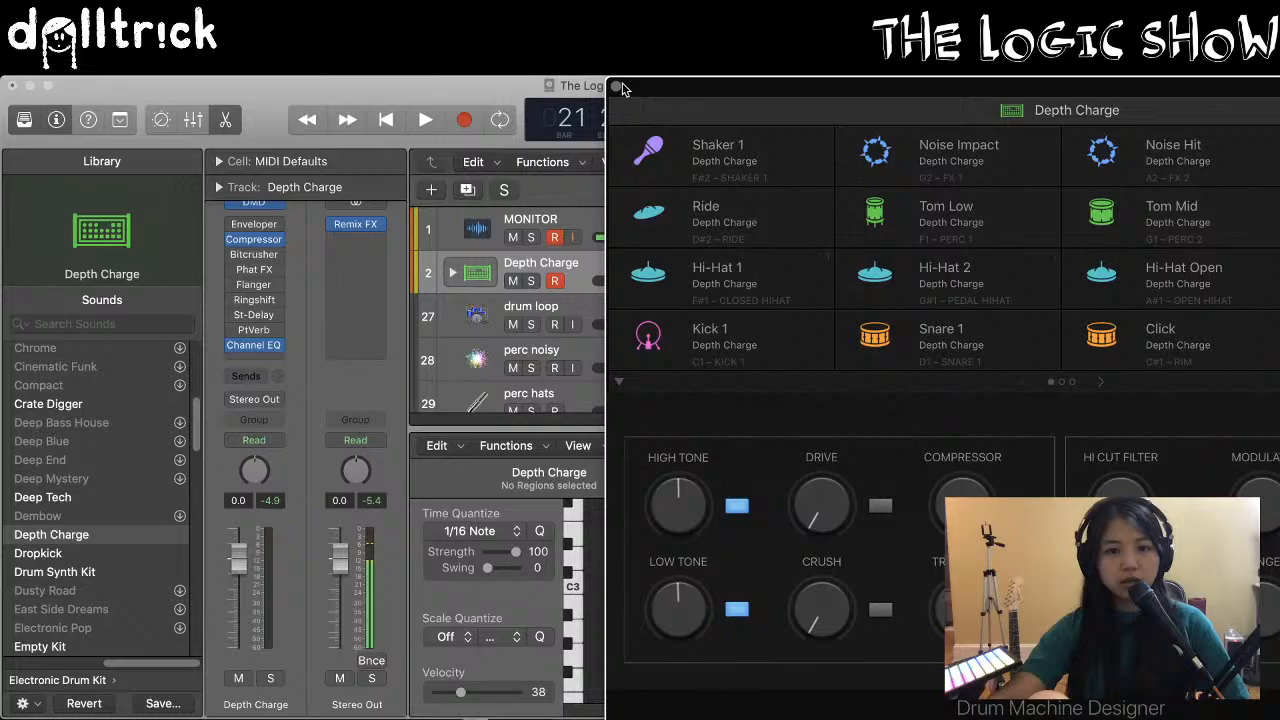
Hide the Library and lower the Depth Charge track's volume to -4.8 dB
click(24, 119)
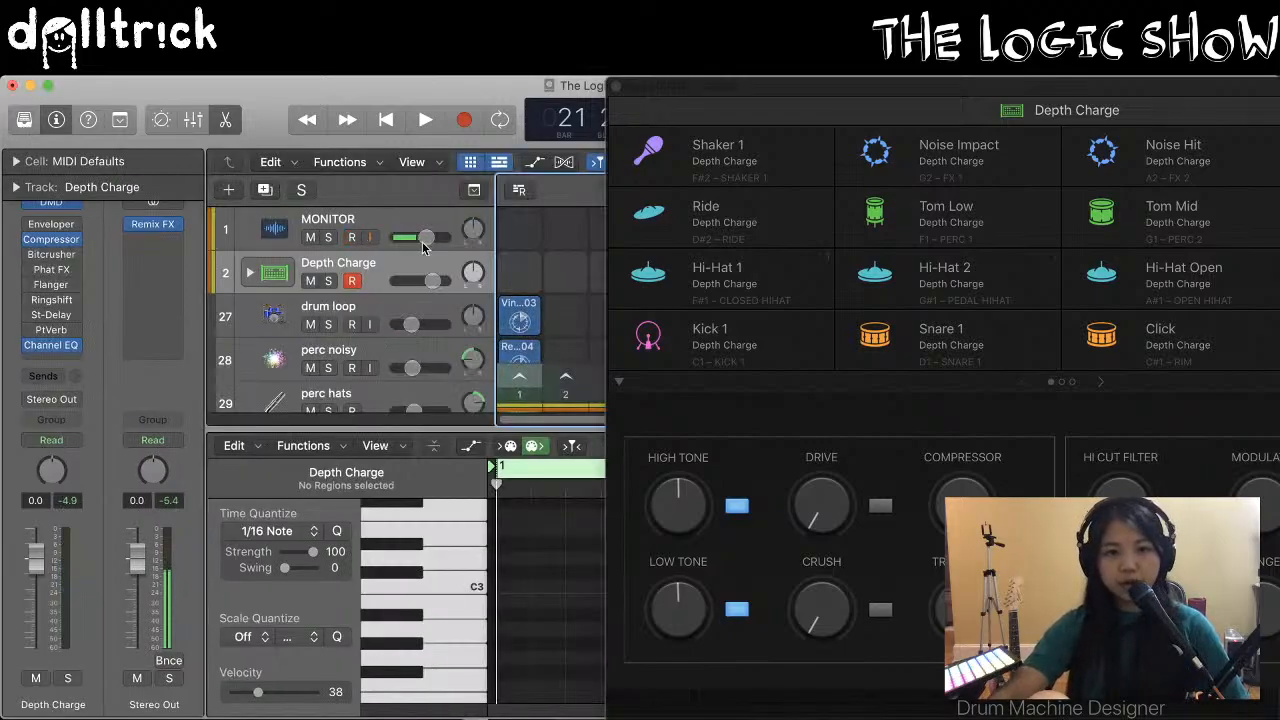
scroll(420, 330, down, 2)
scroll(437, 320, up, 2)
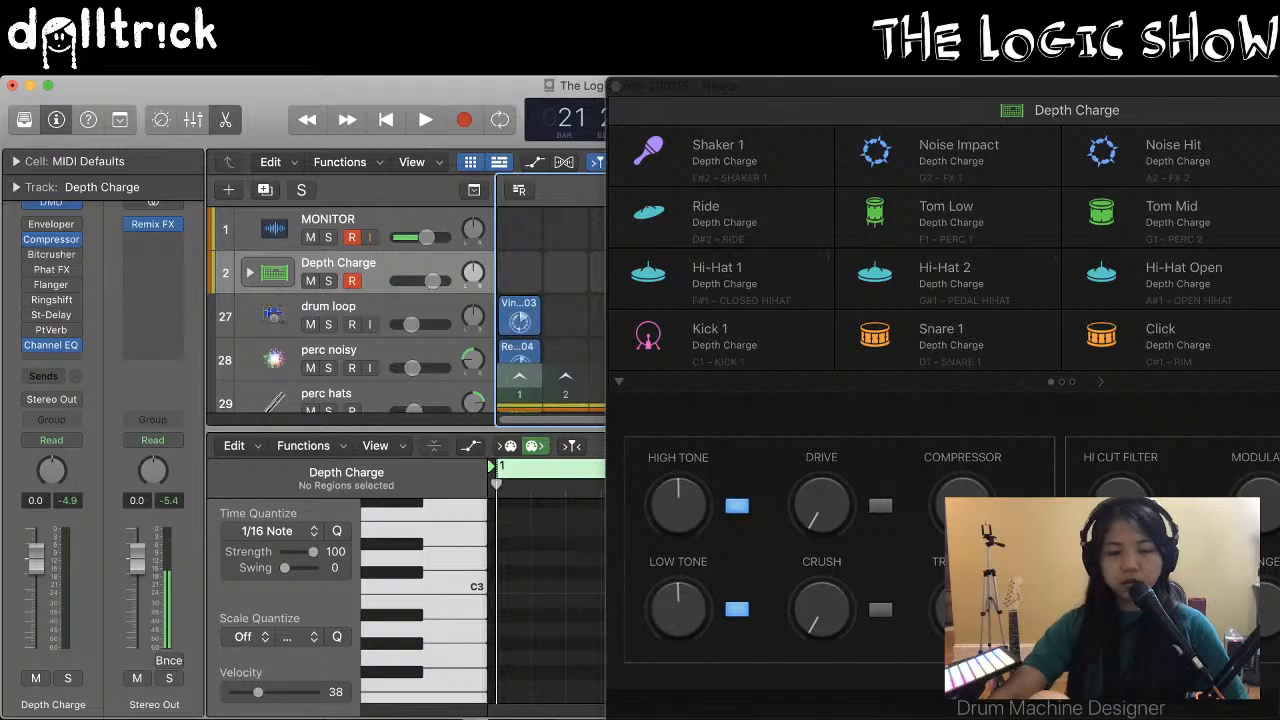
drag(432, 281, 421, 282)
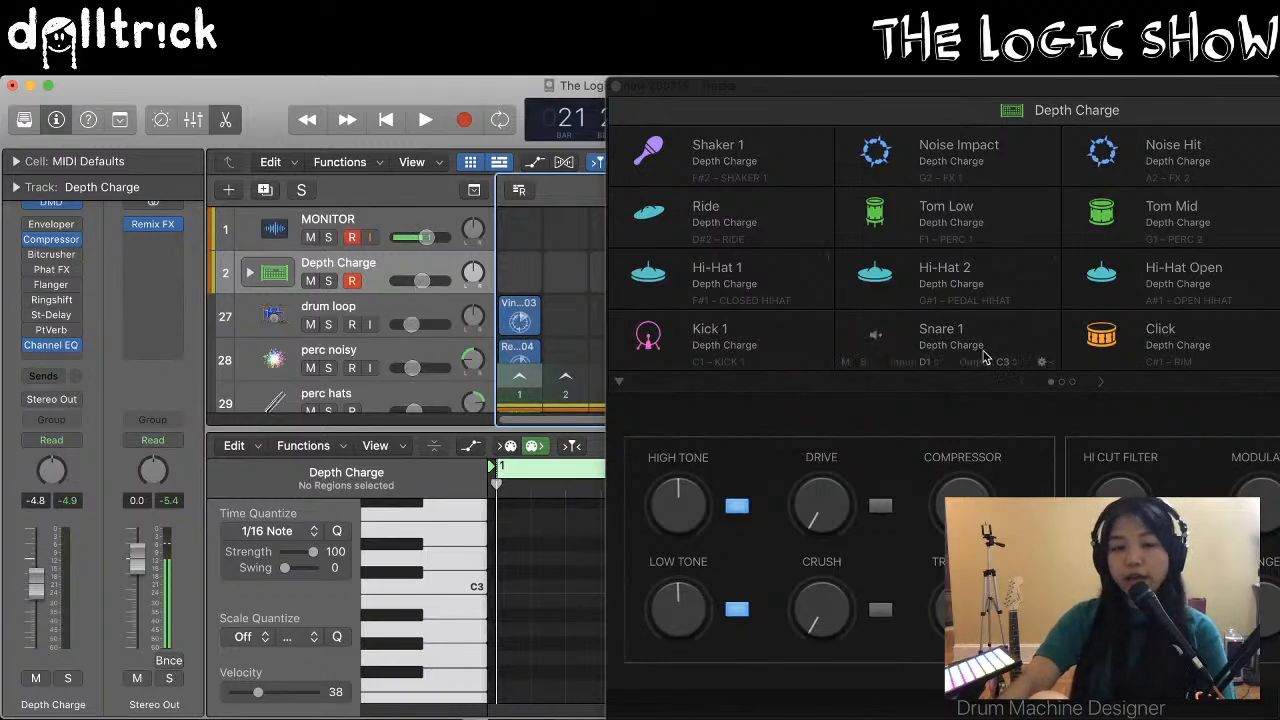
Bring back the Library, look through its electronic drum kits and close the Drum Machine Designer window
click(24, 119)
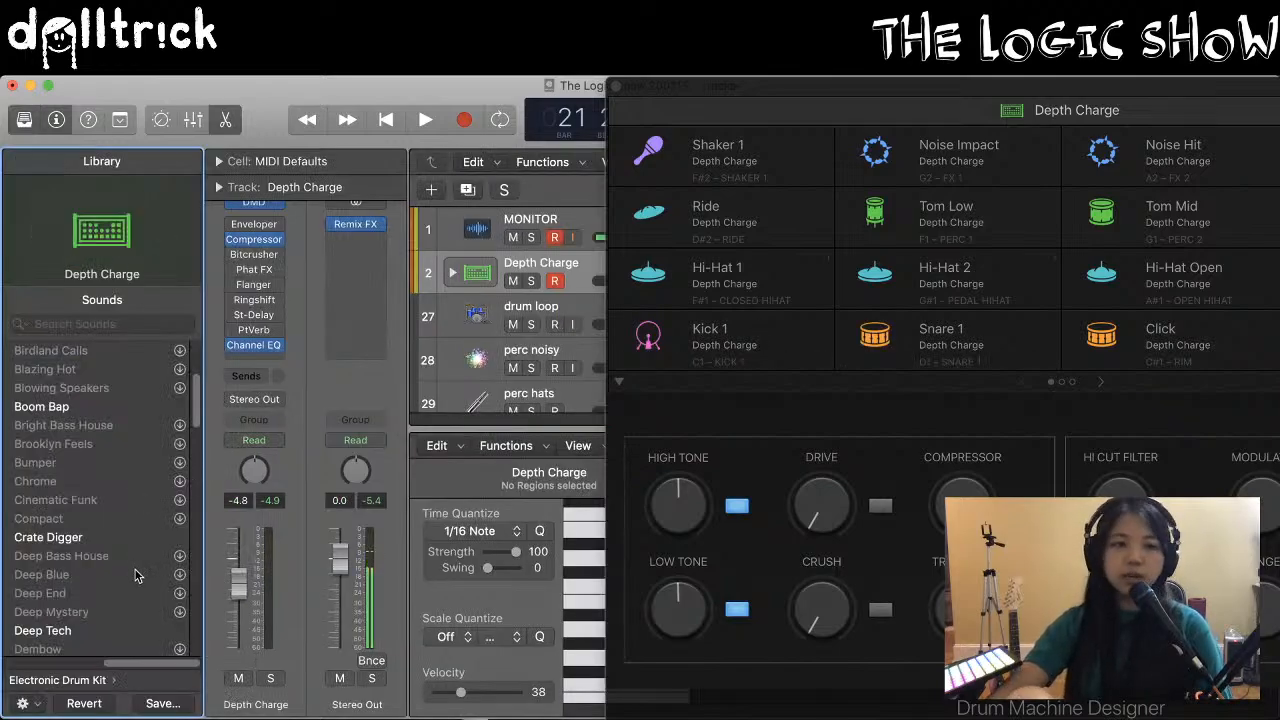
scroll(142, 562, down, 5)
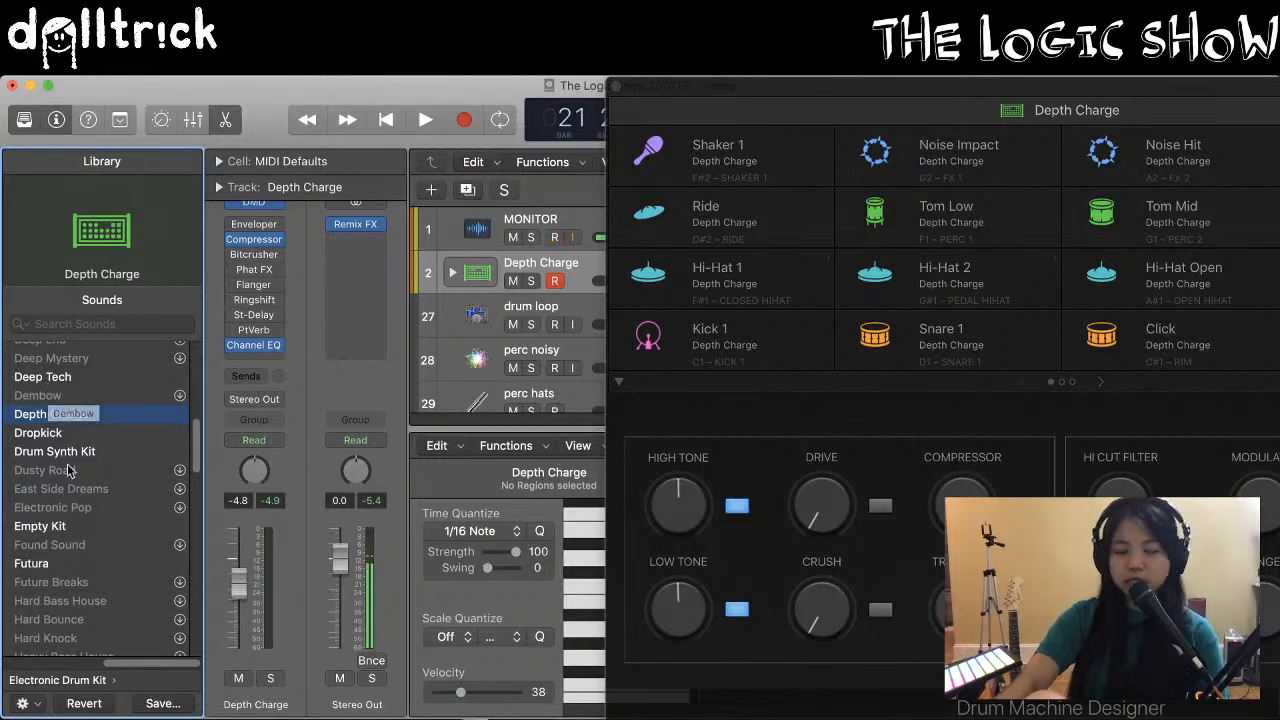
scroll(70, 470, down, 10)
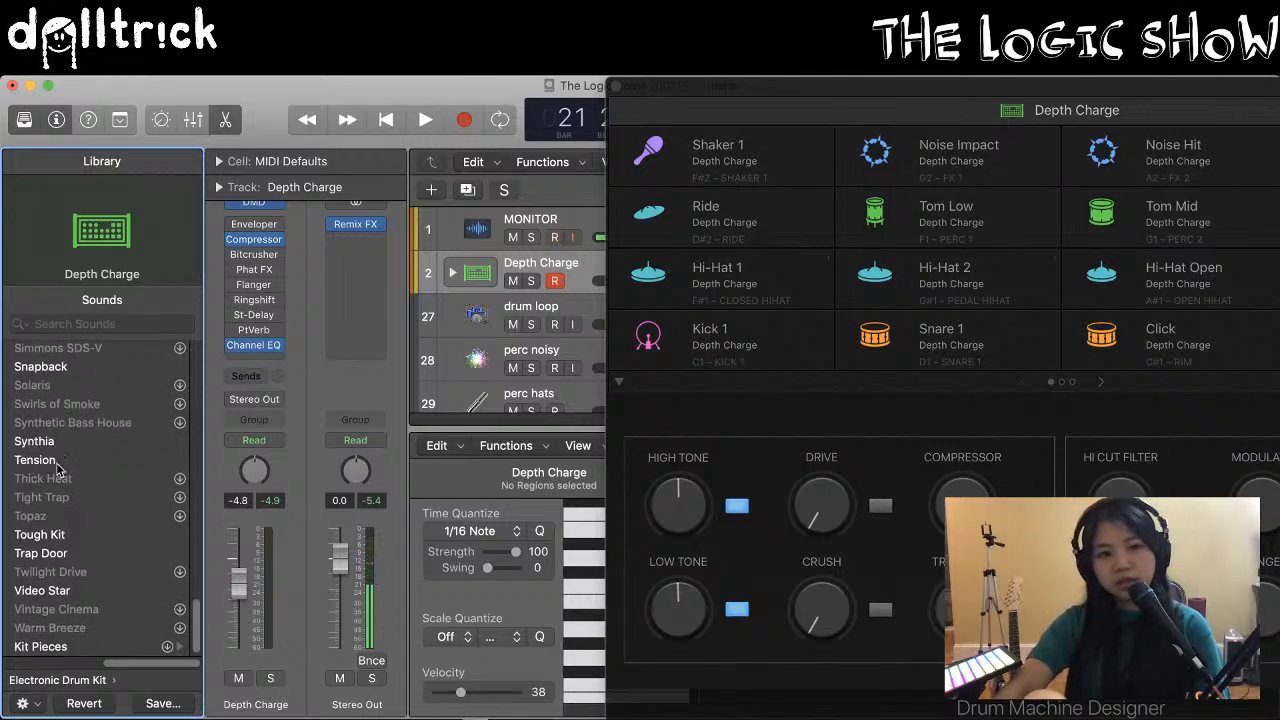
scroll(75, 561, up, 1)
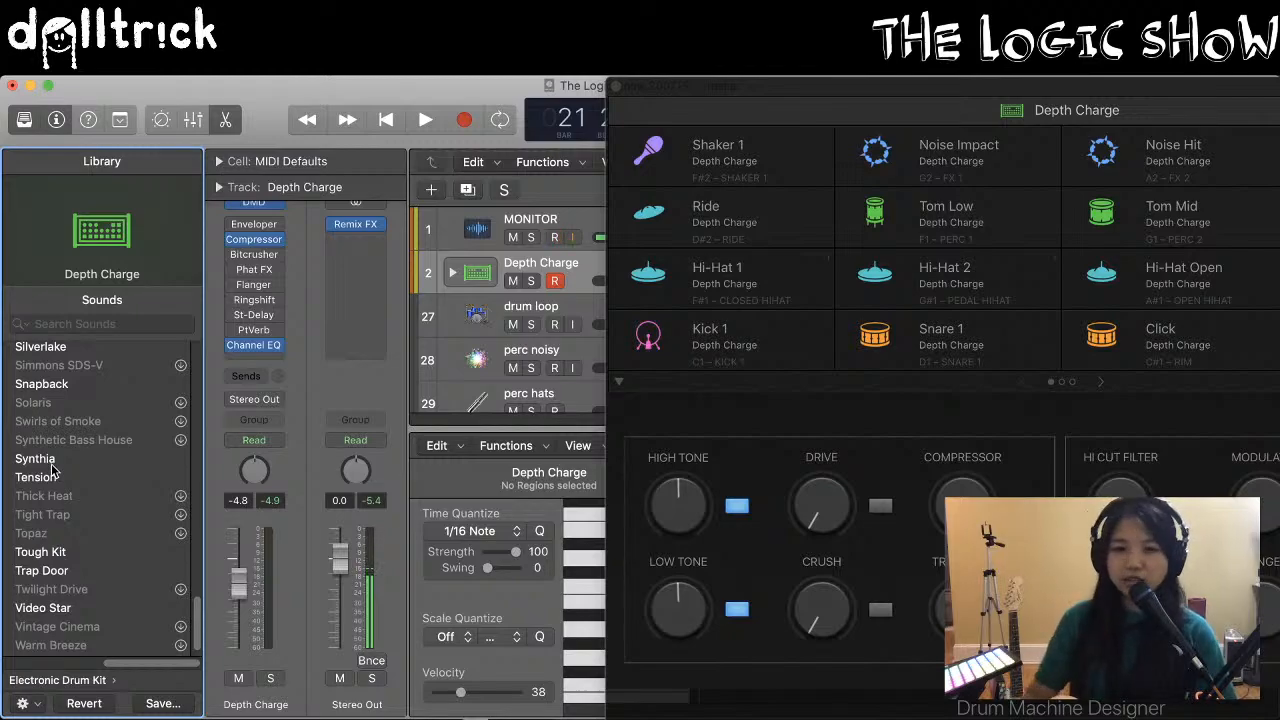
drag(776, 95, 400, 95)
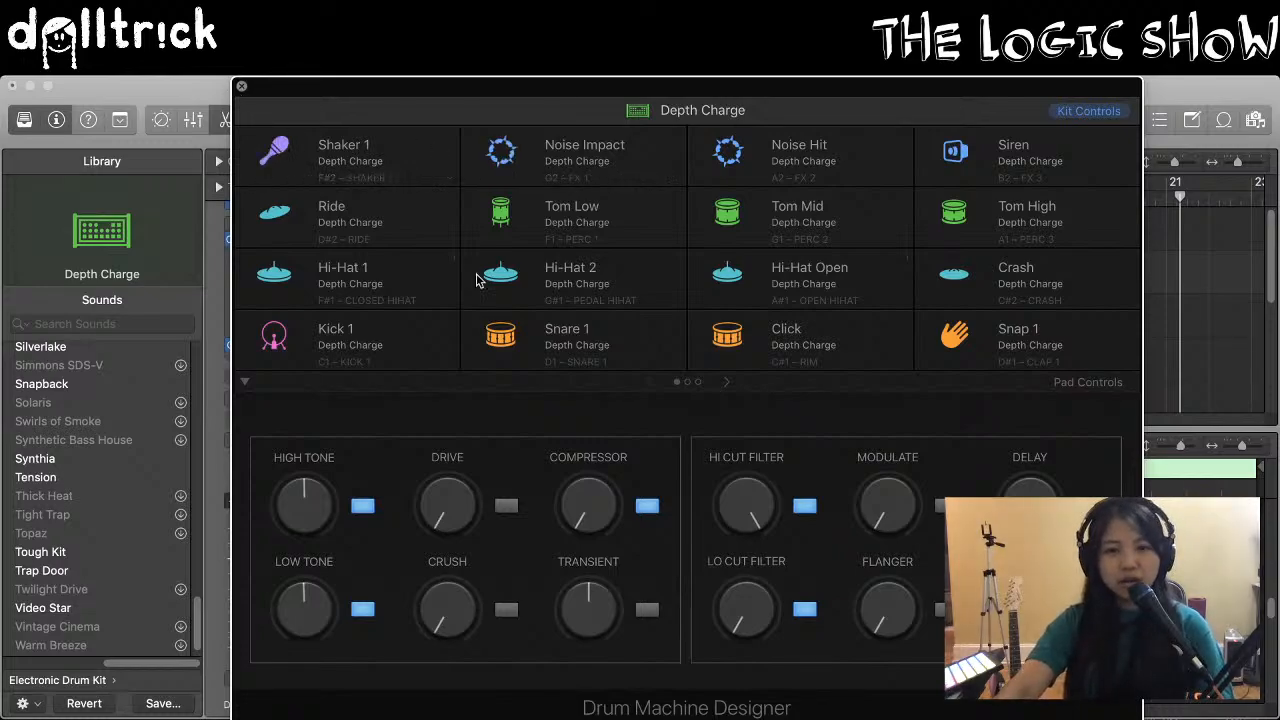
key(super+w)
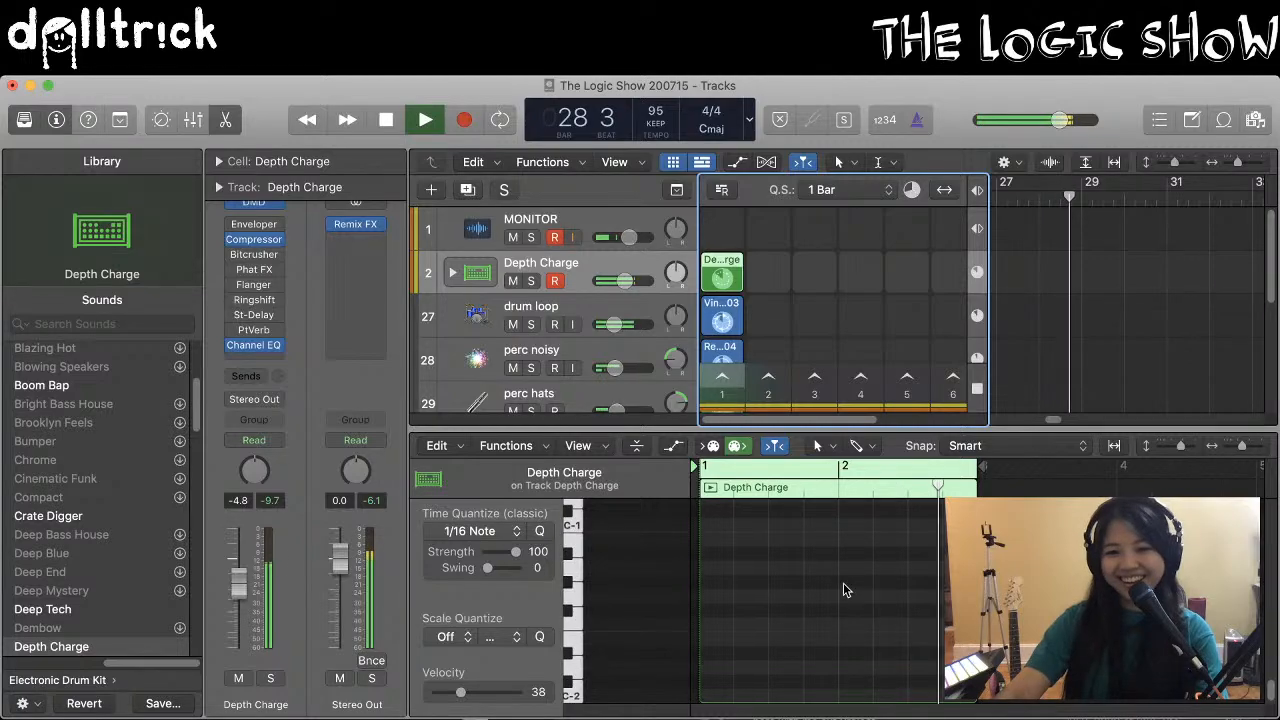
Stop playback, open the Depth Charge cell in the Piano Roll and quantize all its notes to 1/16
click(740, 287)
key(space)
double_click(723, 264)
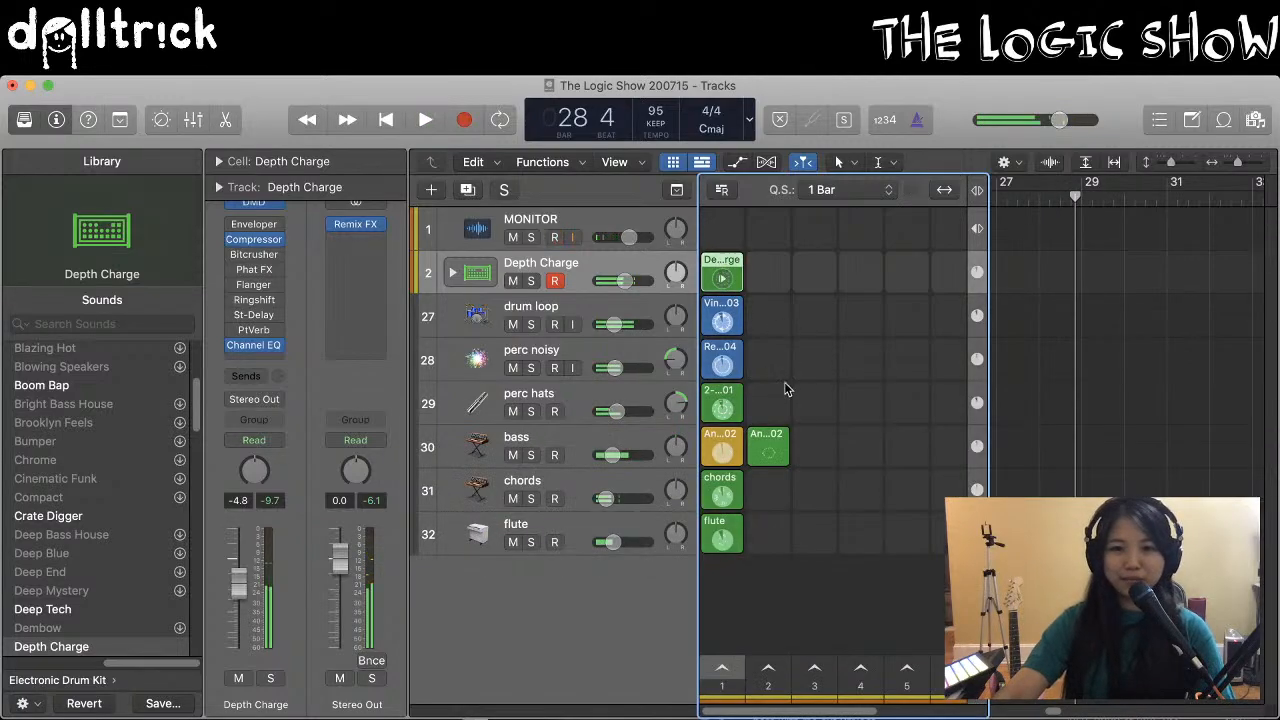
double_click(725, 274)
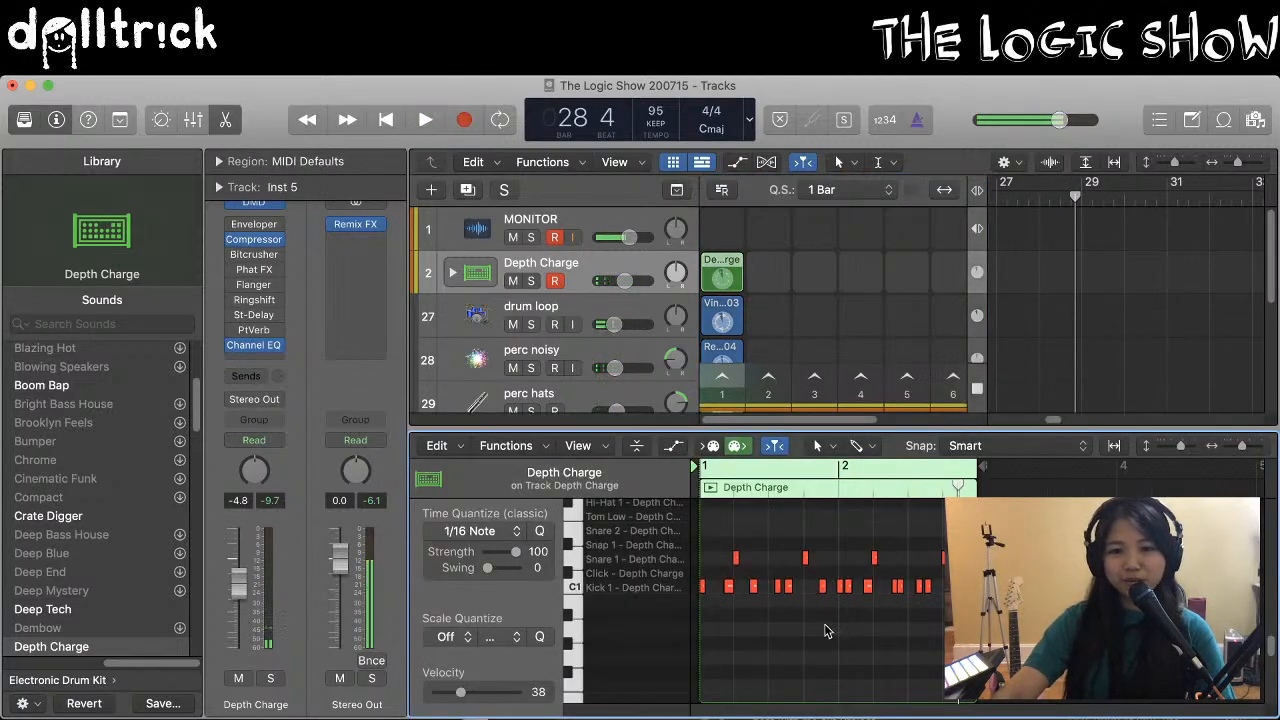
key(super+a)
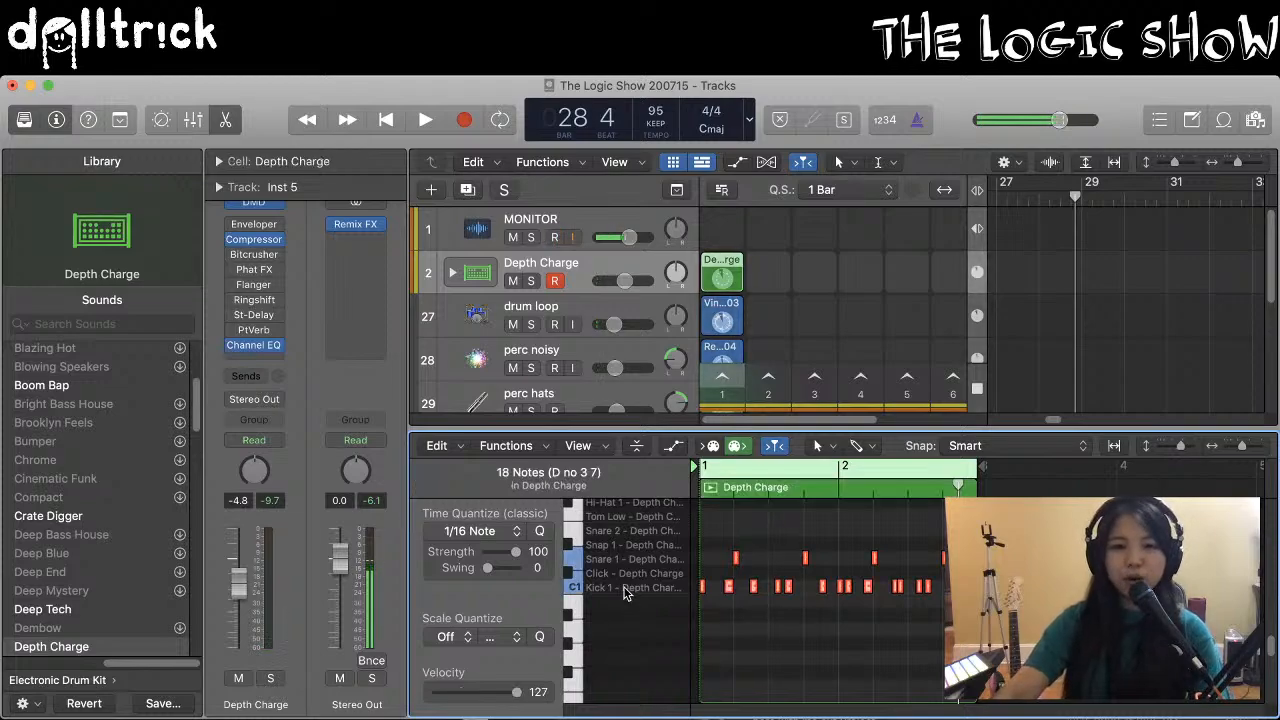
click(540, 531)
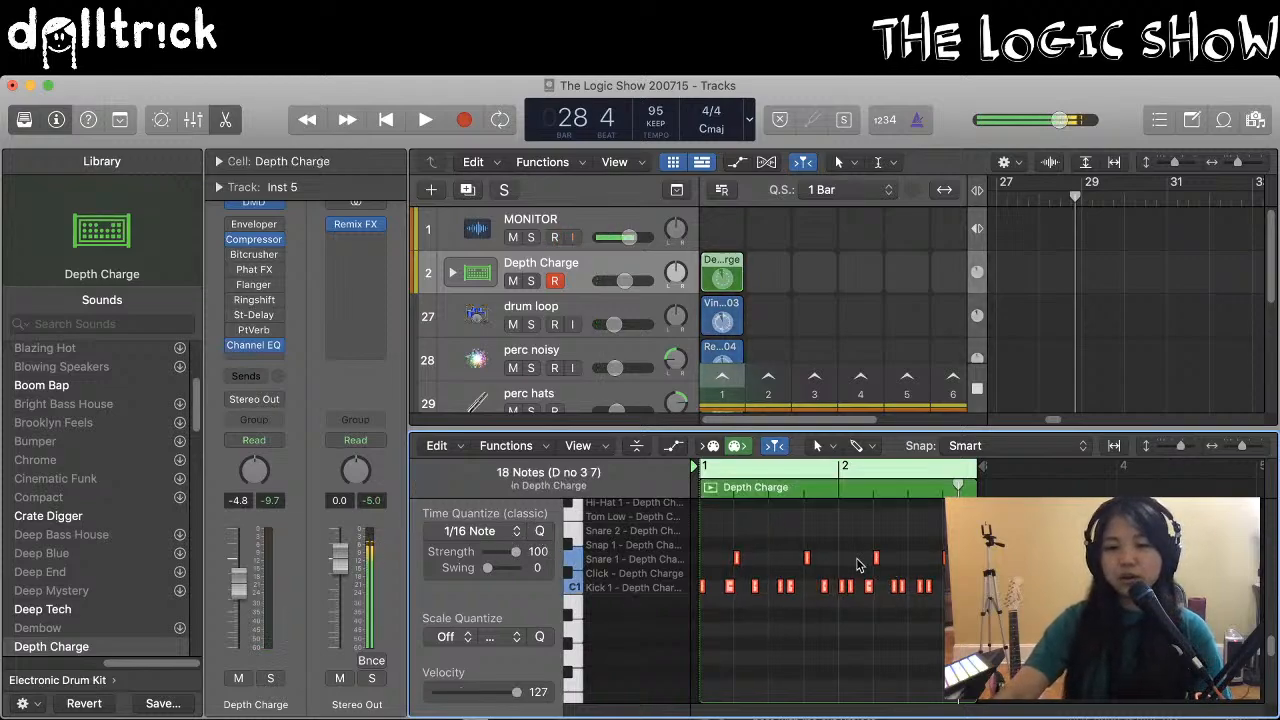
Set the velocity of the Snare 1 notes to 68 and play the Depth Charge cell on its own
drag(708, 558, 941, 566)
drag(516, 695, 481, 697)
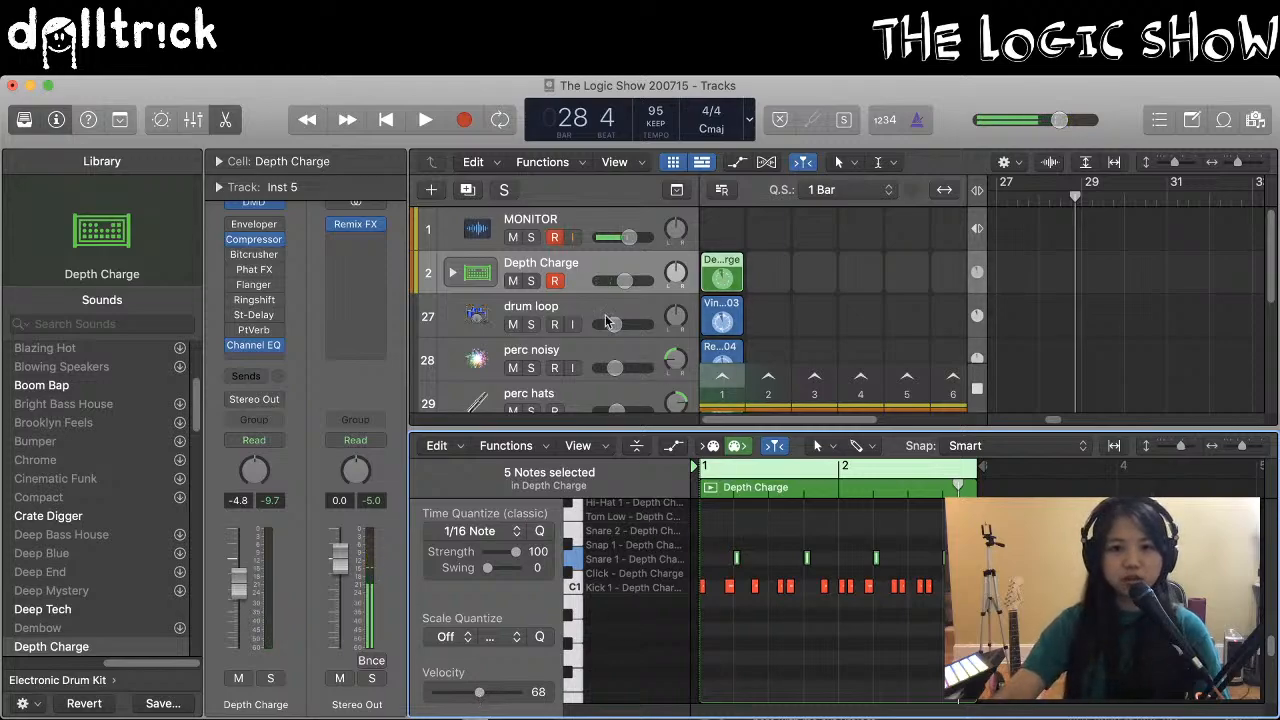
click(900, 287)
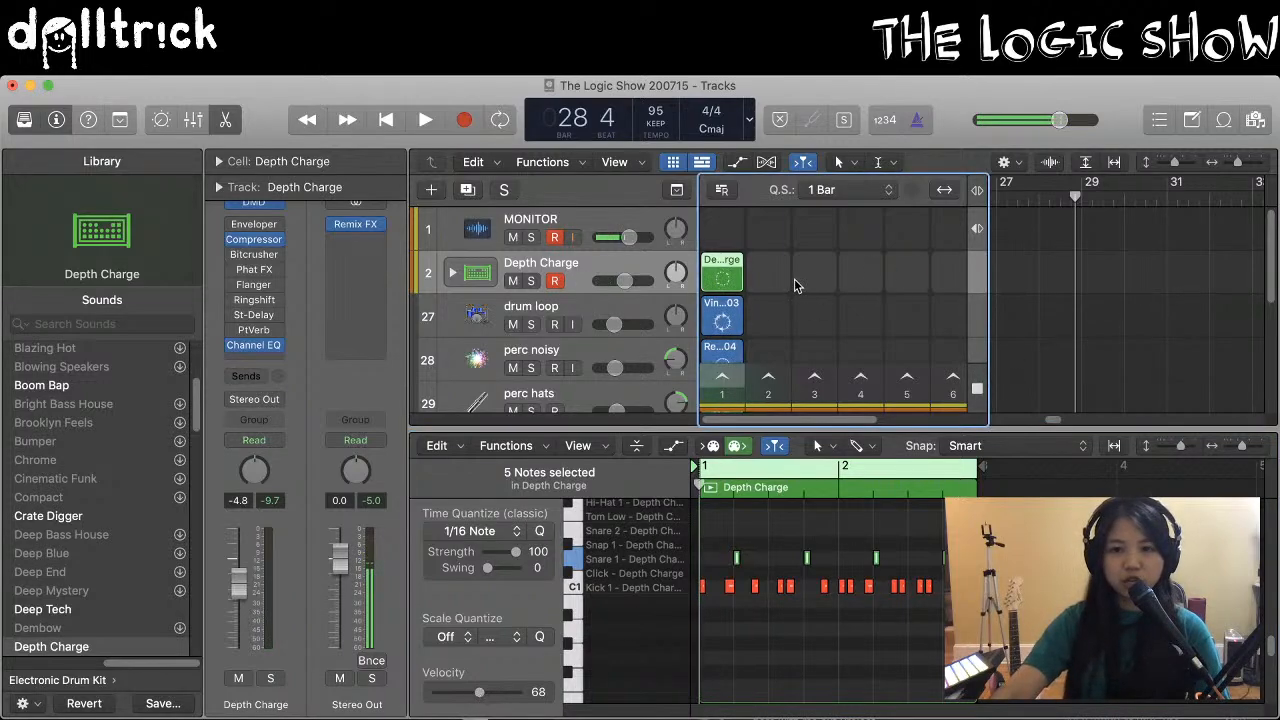
click(723, 280)
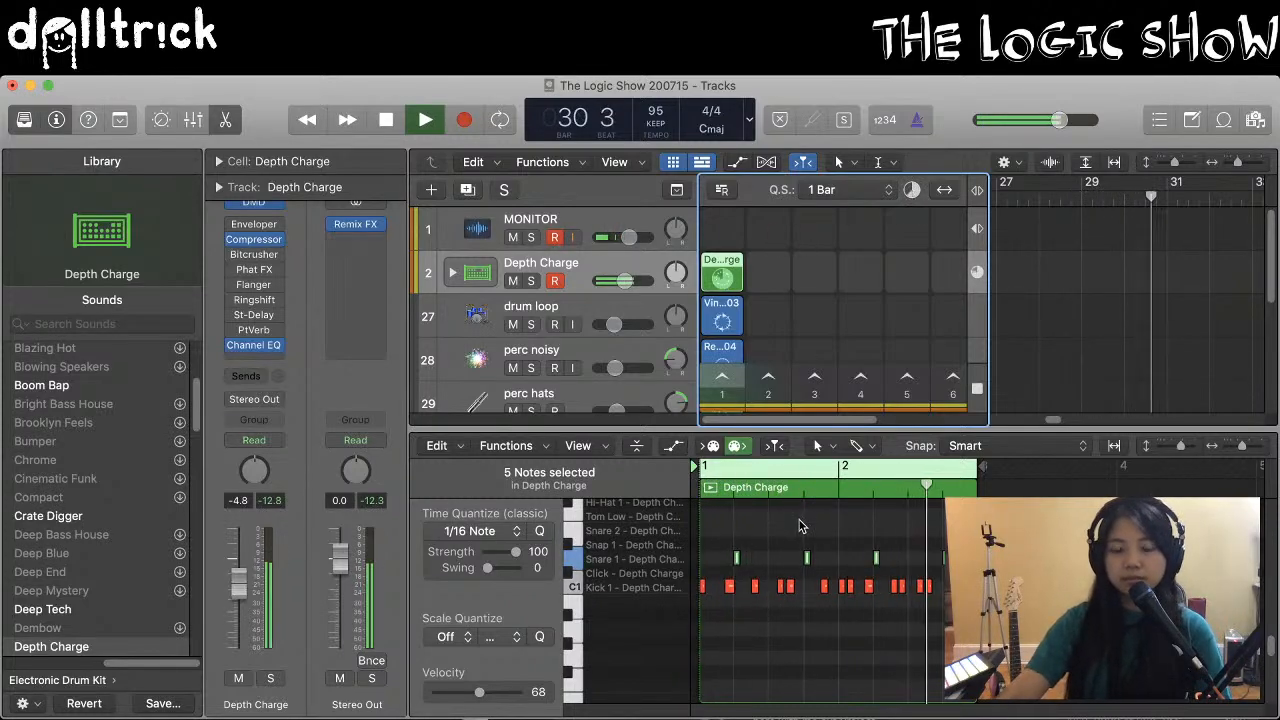
Add five Hi-Hat 1 notes across the first bar of the Depth Charge cell while it plays
scroll(799, 525, up, 1)
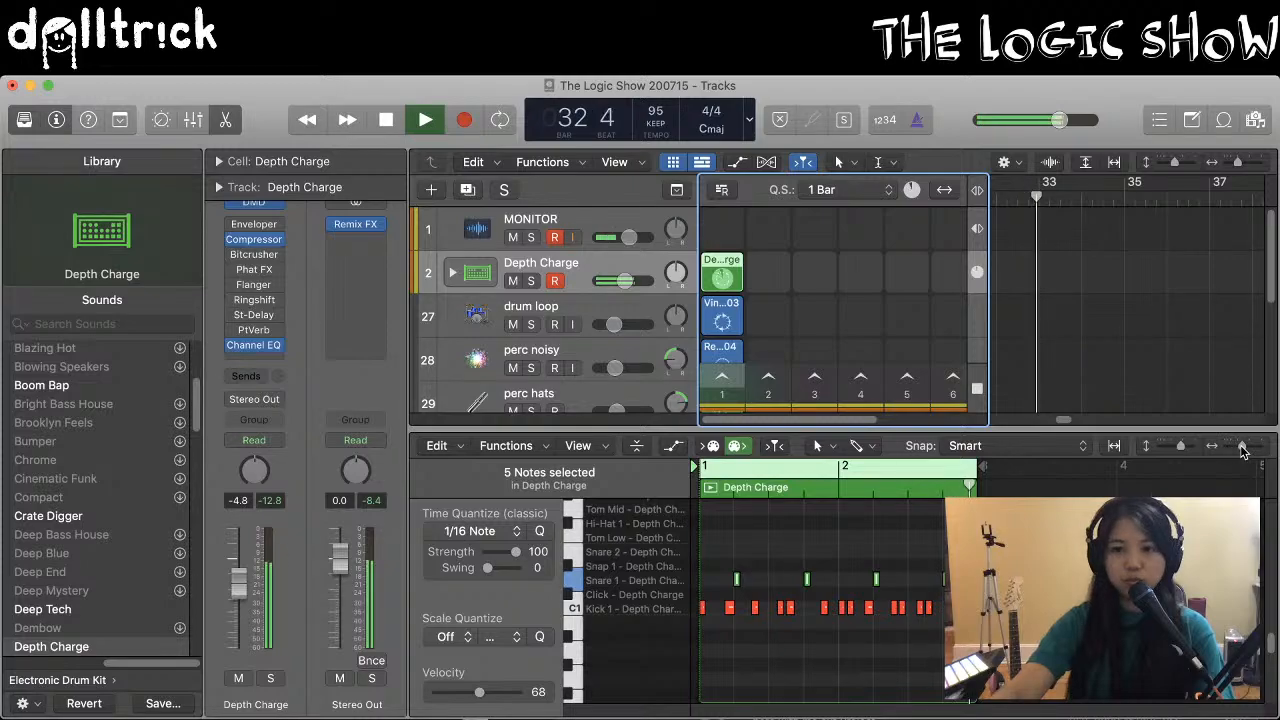
drag(1242, 446, 1257, 450)
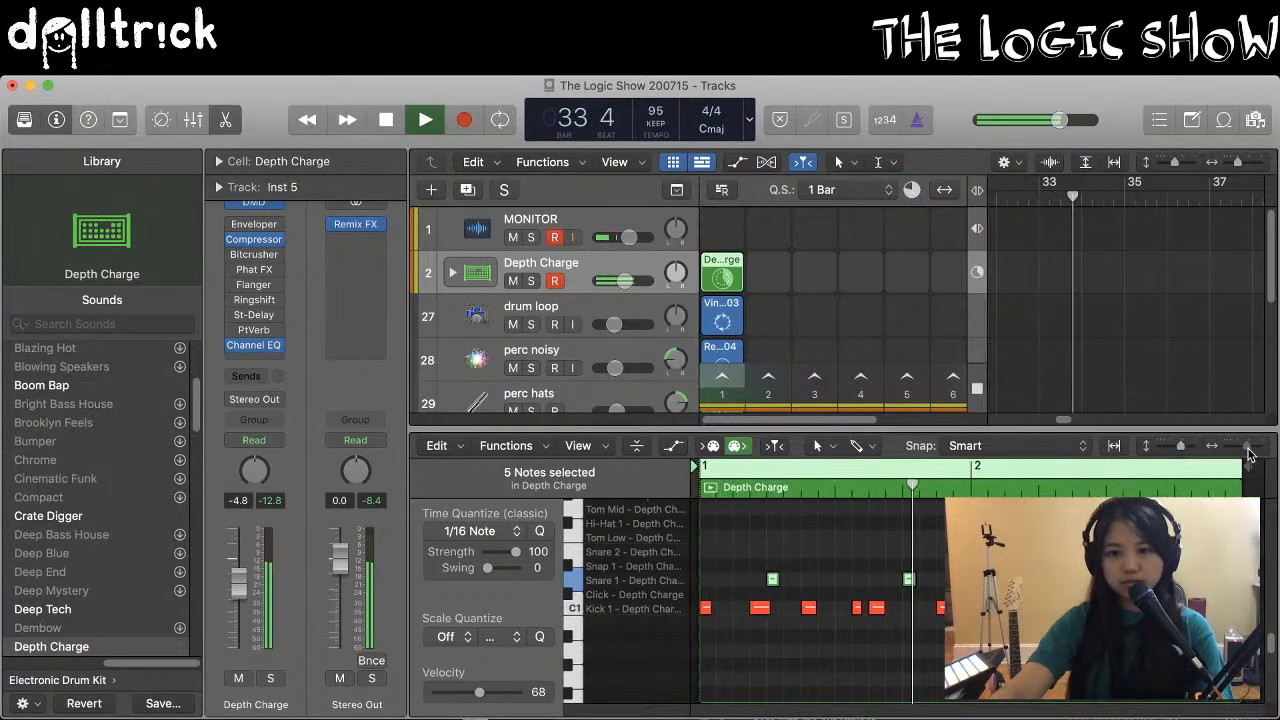
click(721, 524)
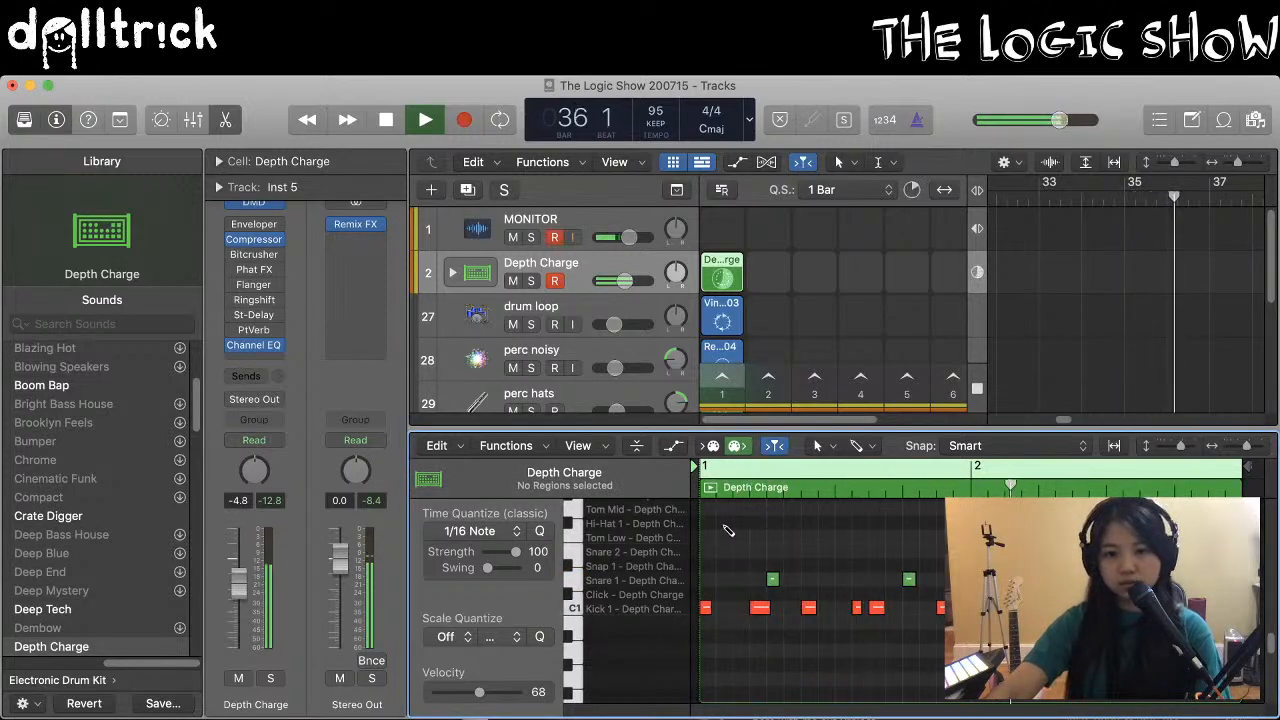
super+click(724, 523)
super+click(791, 522)
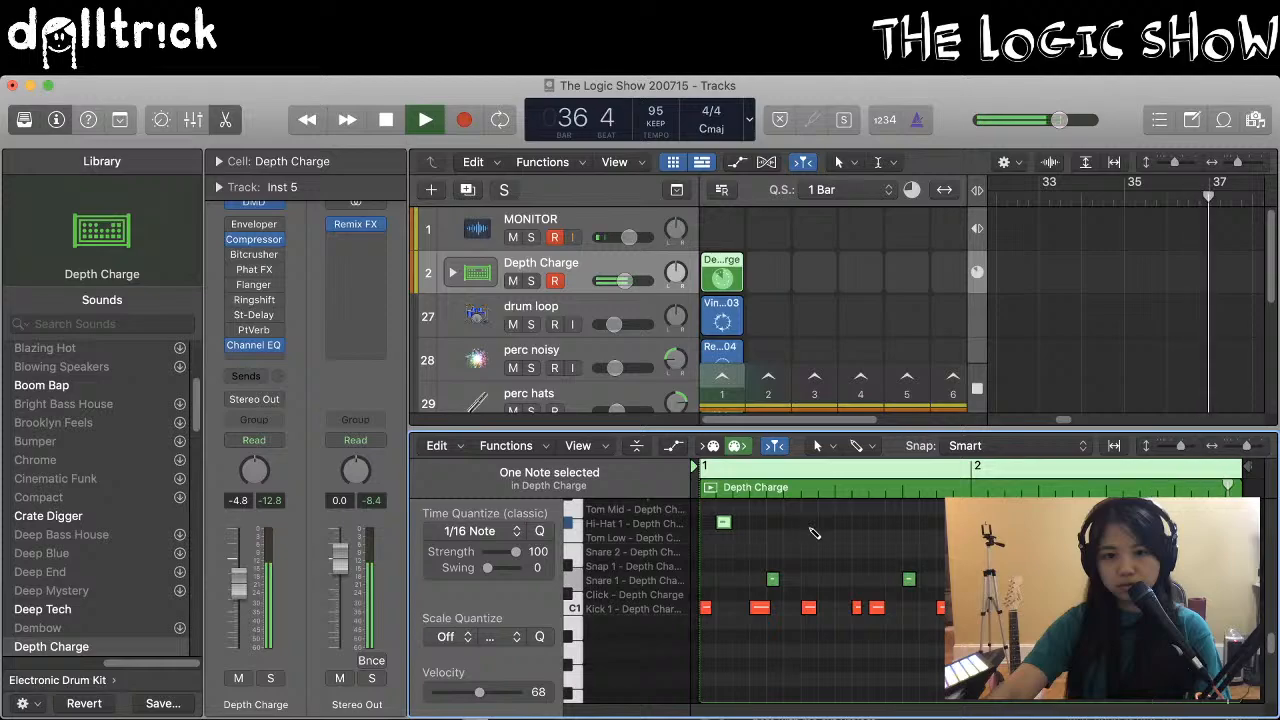
super+click(809, 522)
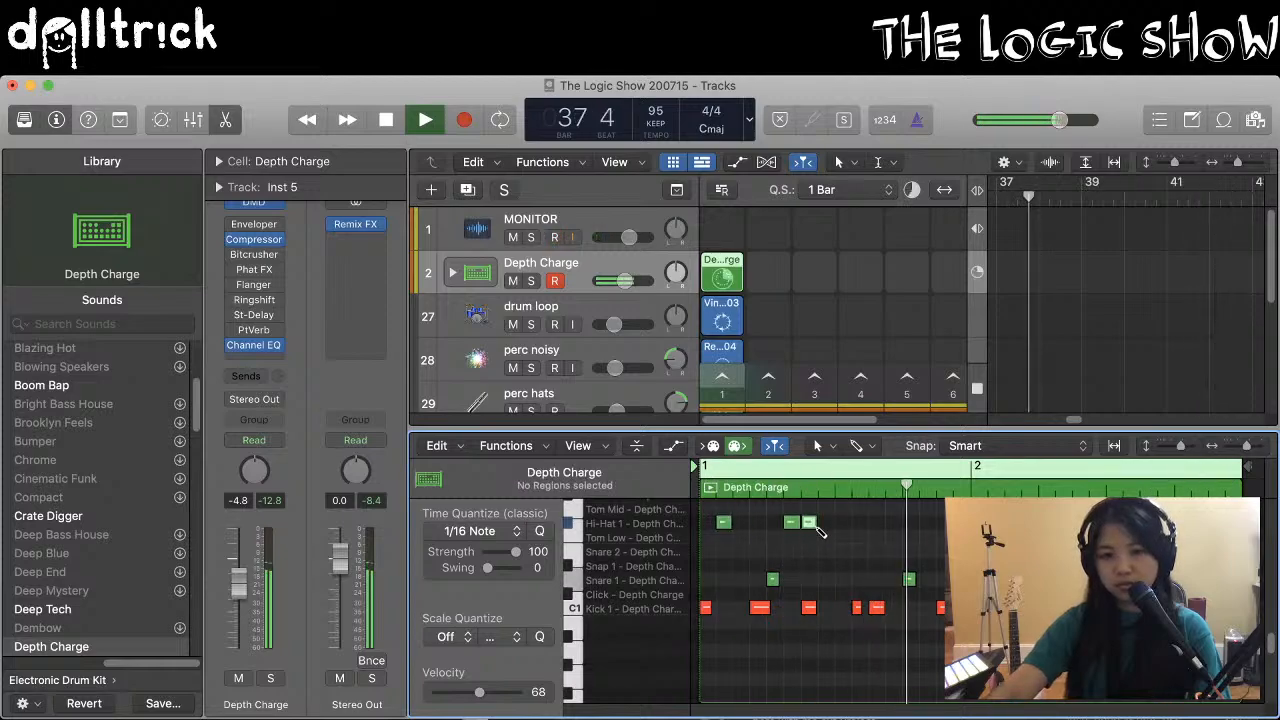
super+click(859, 522)
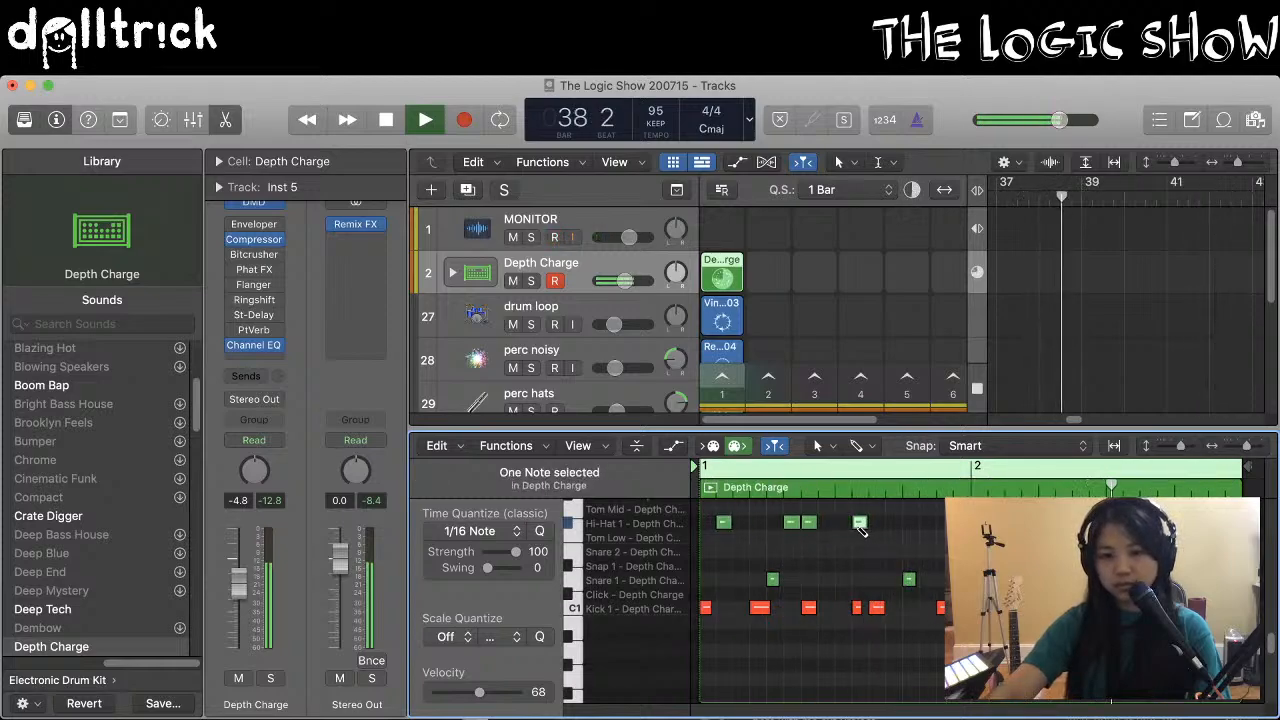
super+click(927, 522)
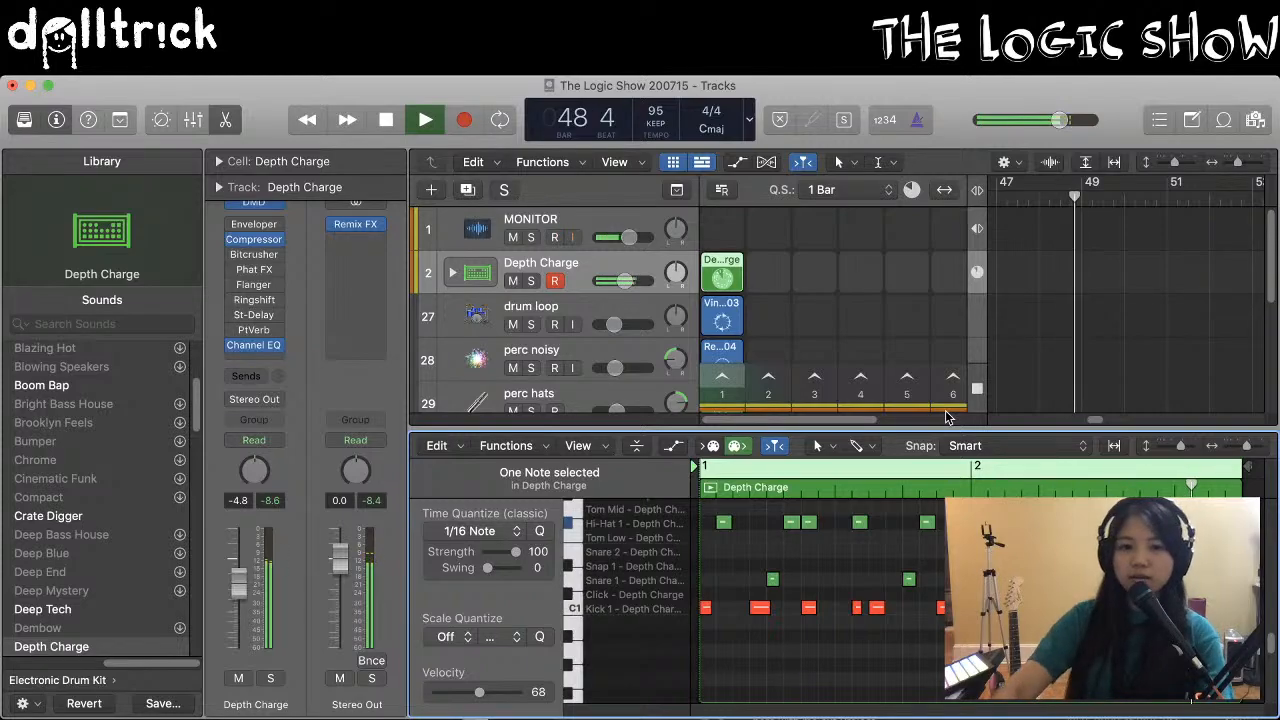
Add a Hi-Hat Open note right after the fourth Hi-Hat 1 note, stop playback and return the playhead to bar 1
scroll(730, 565, up, 3)
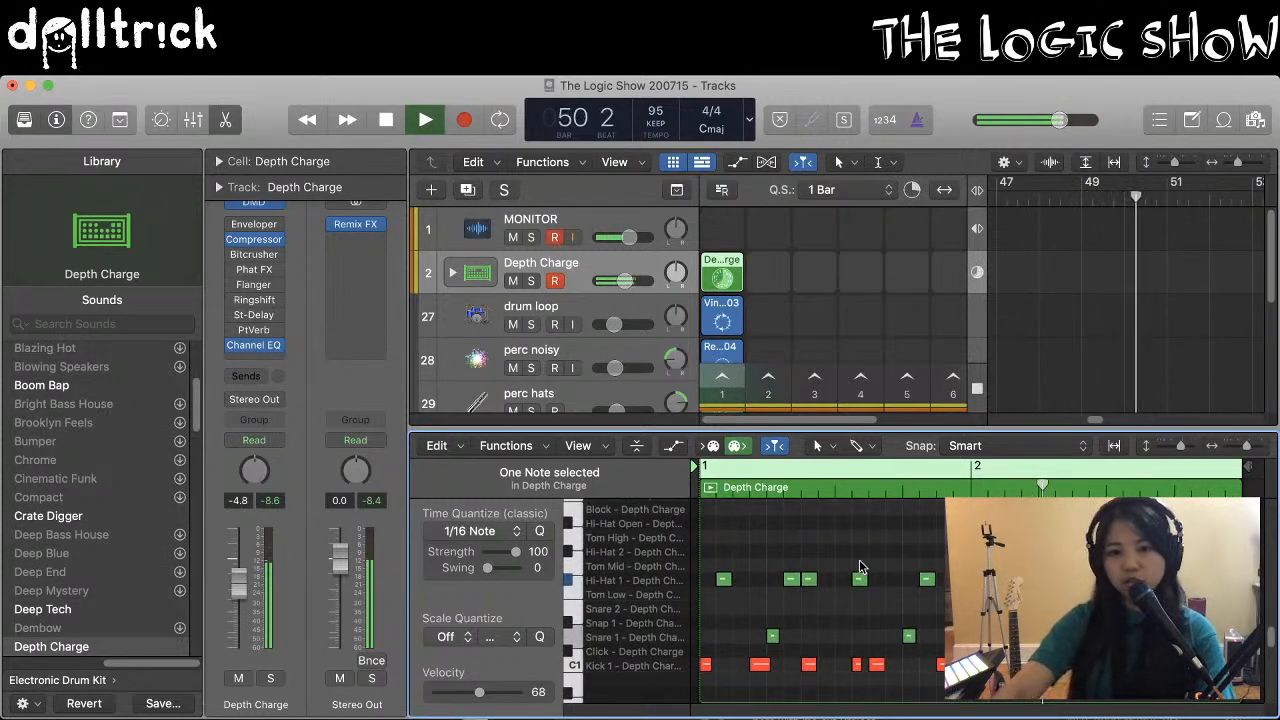
click(876, 522)
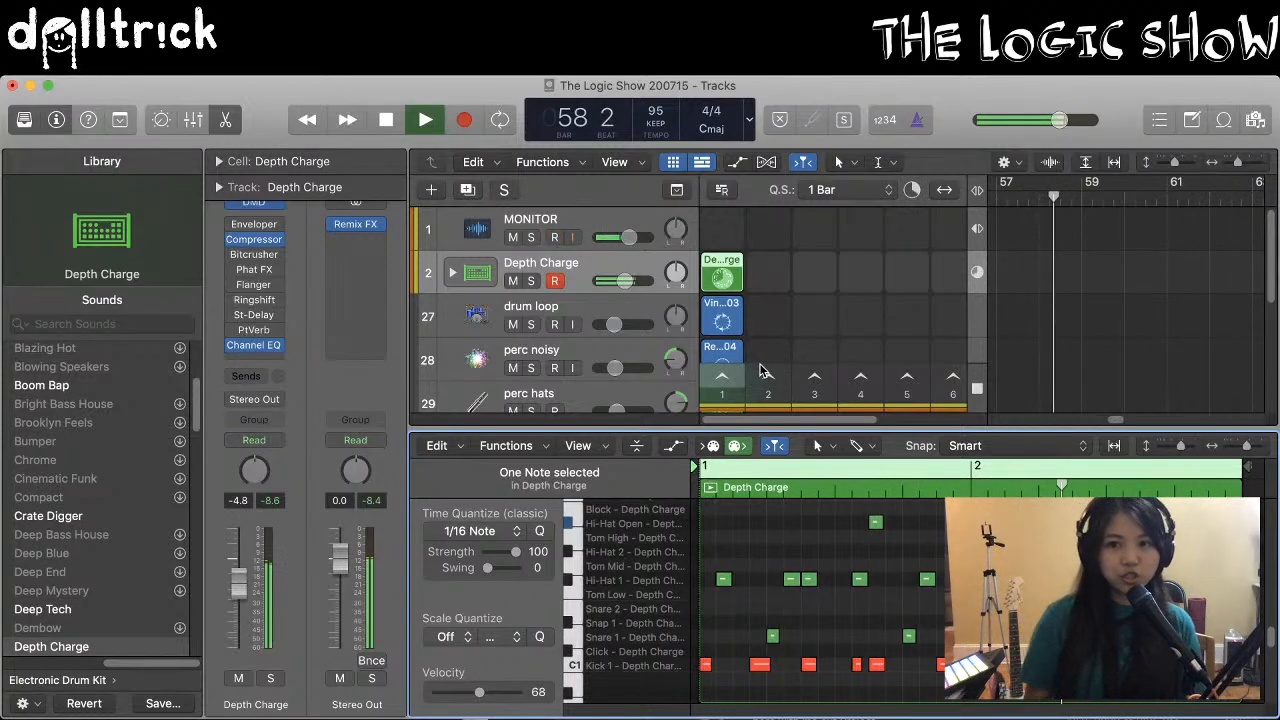
key(space)
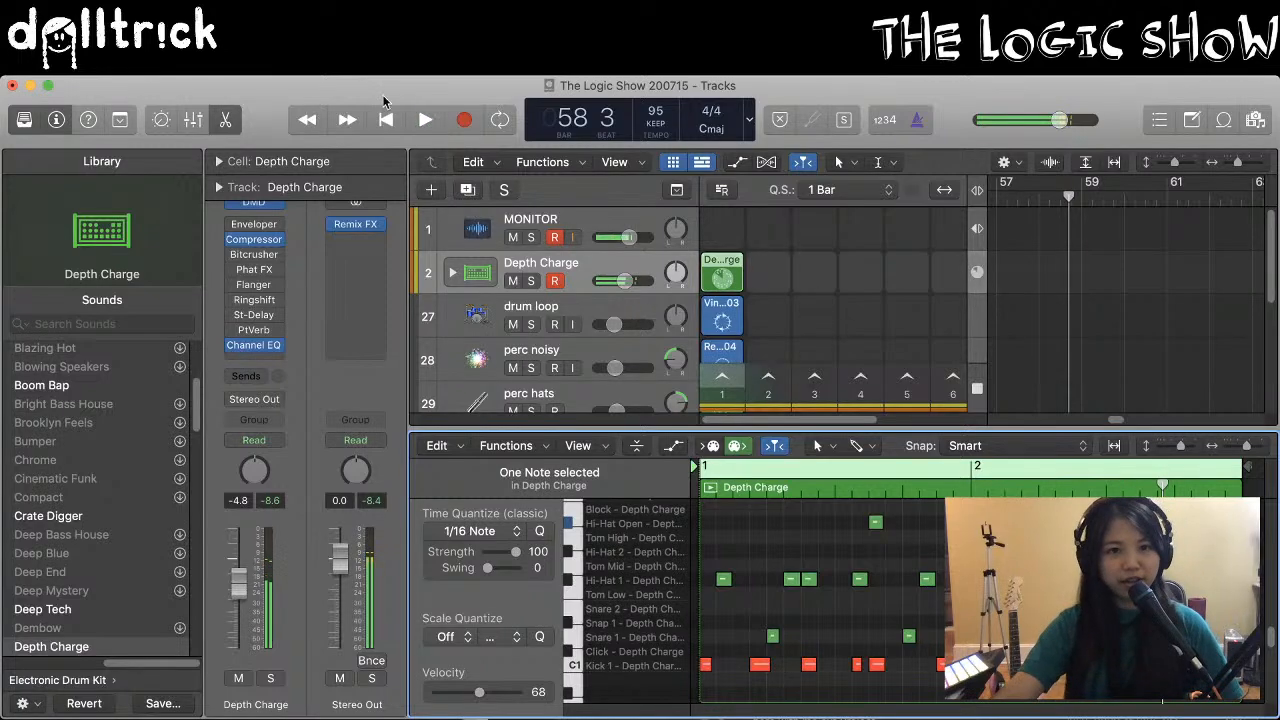
click(385, 121)
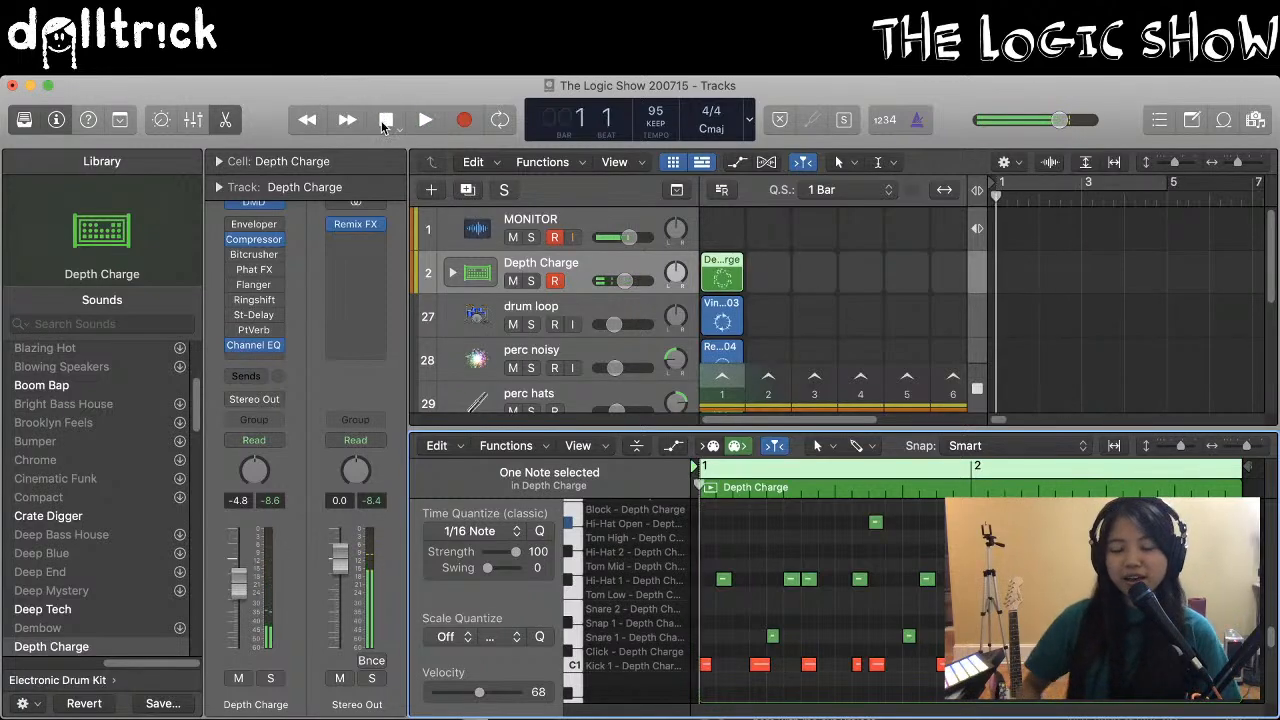
Check the track levels in the Mixer, return to the Live Loops grid and stop playback after the performance
key(x)
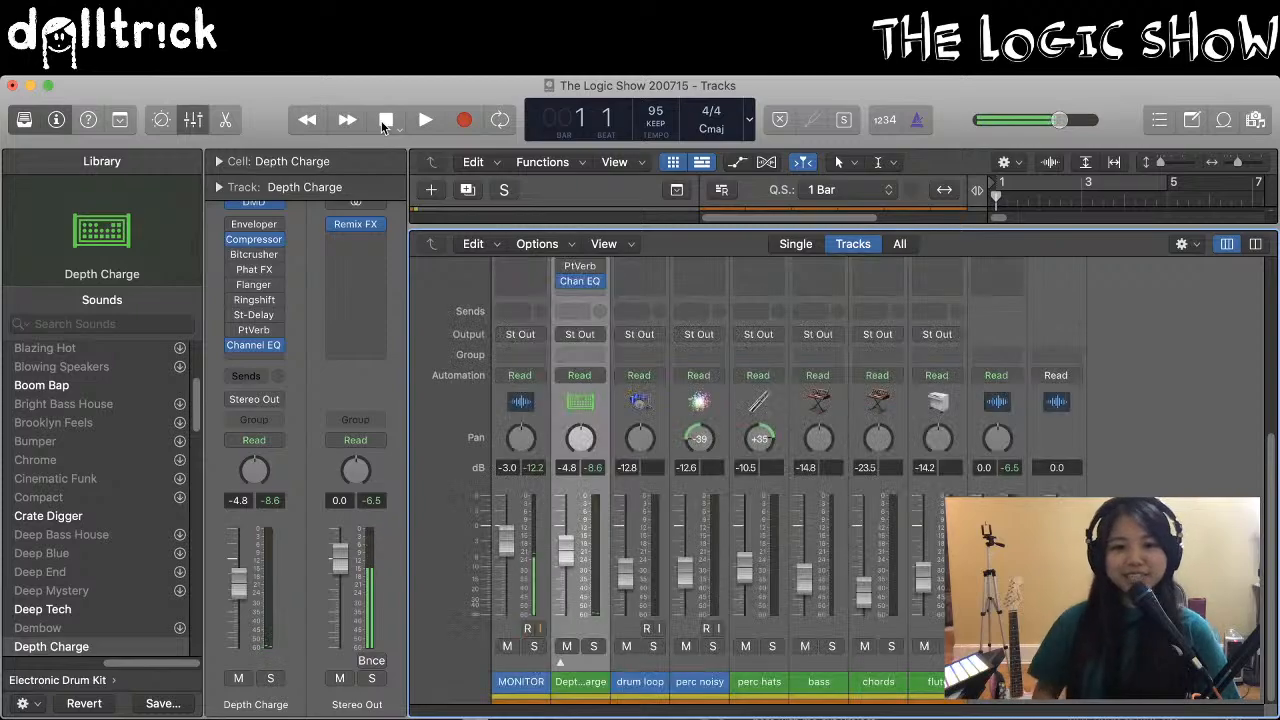
key(x)
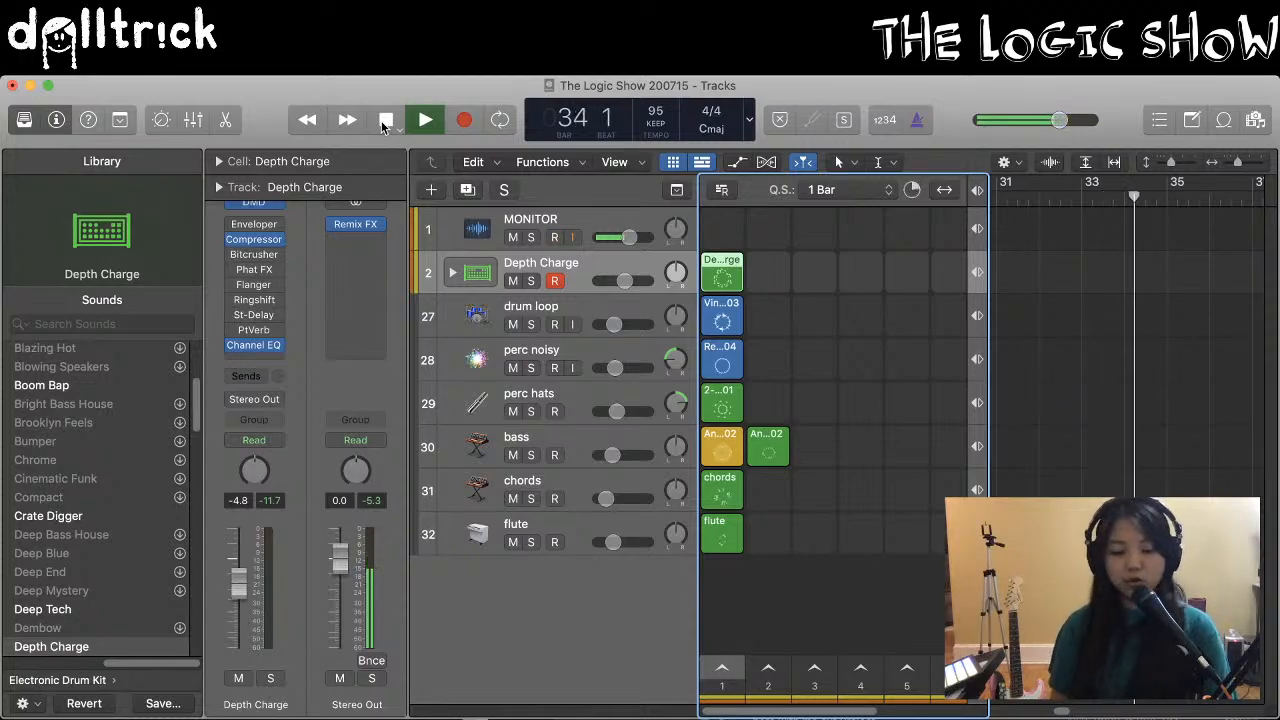
click(385, 120)
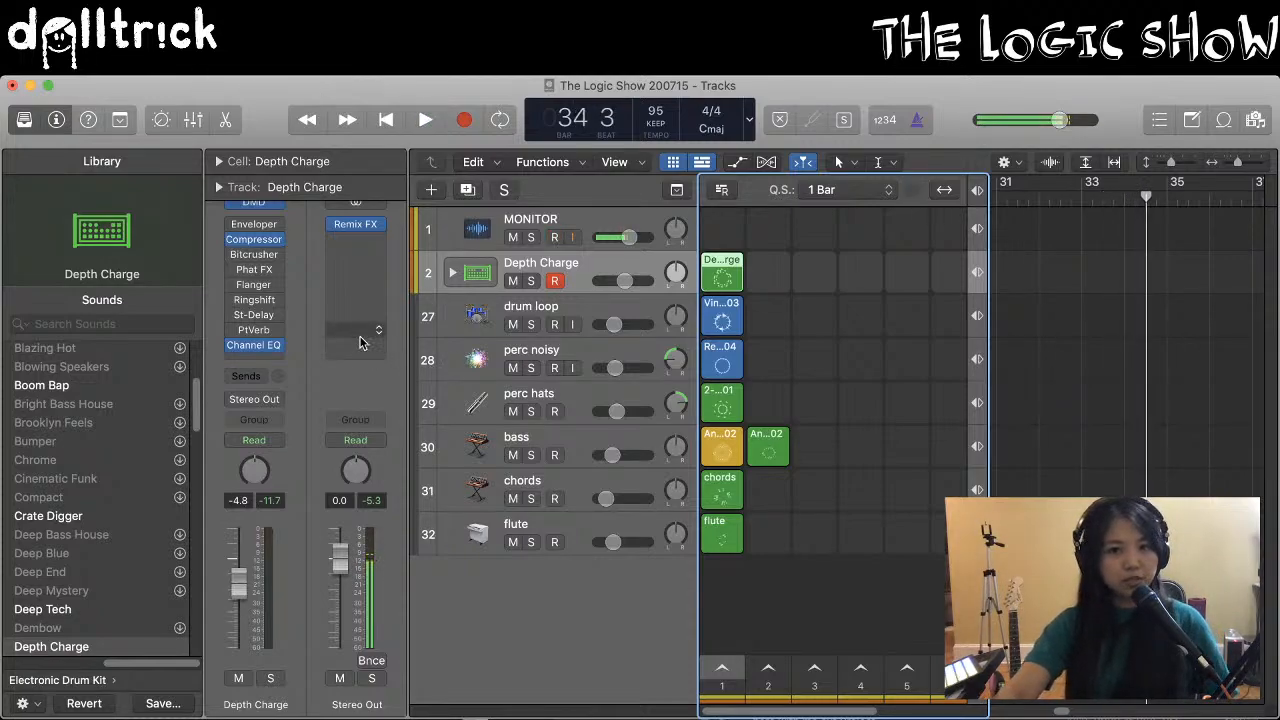
mouse_move(355, 228)
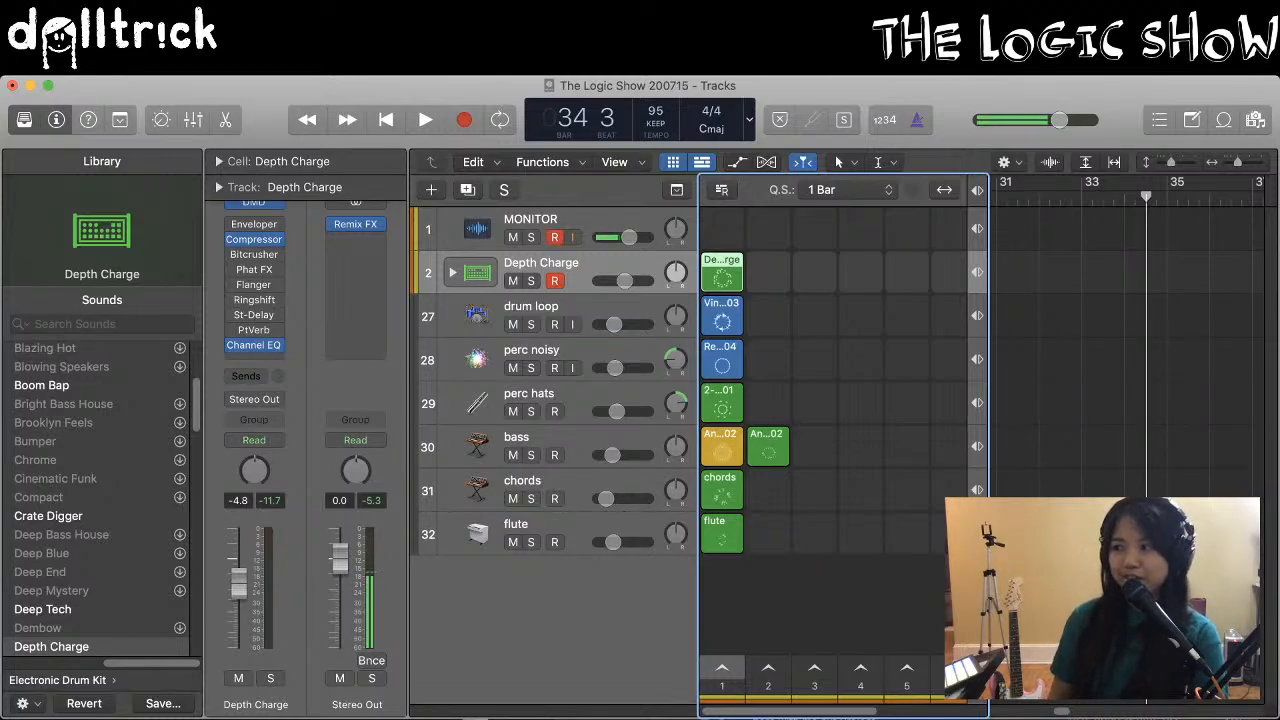
key(super+Tab)
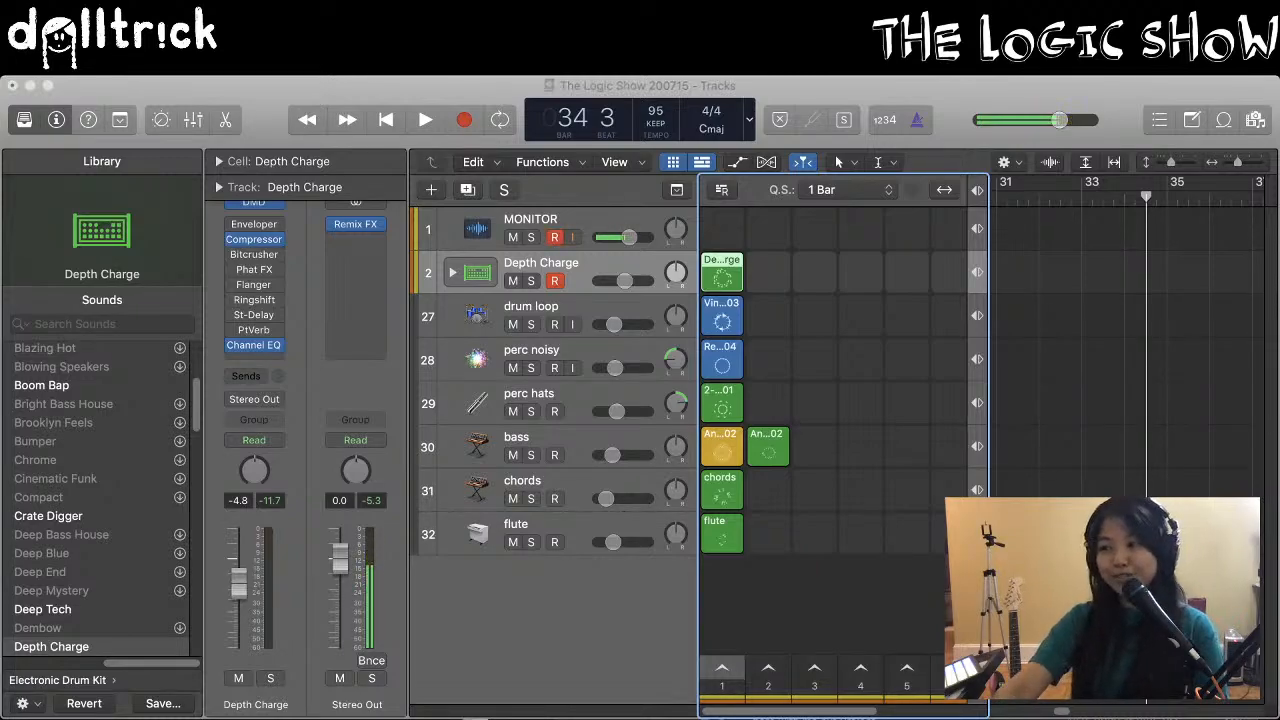